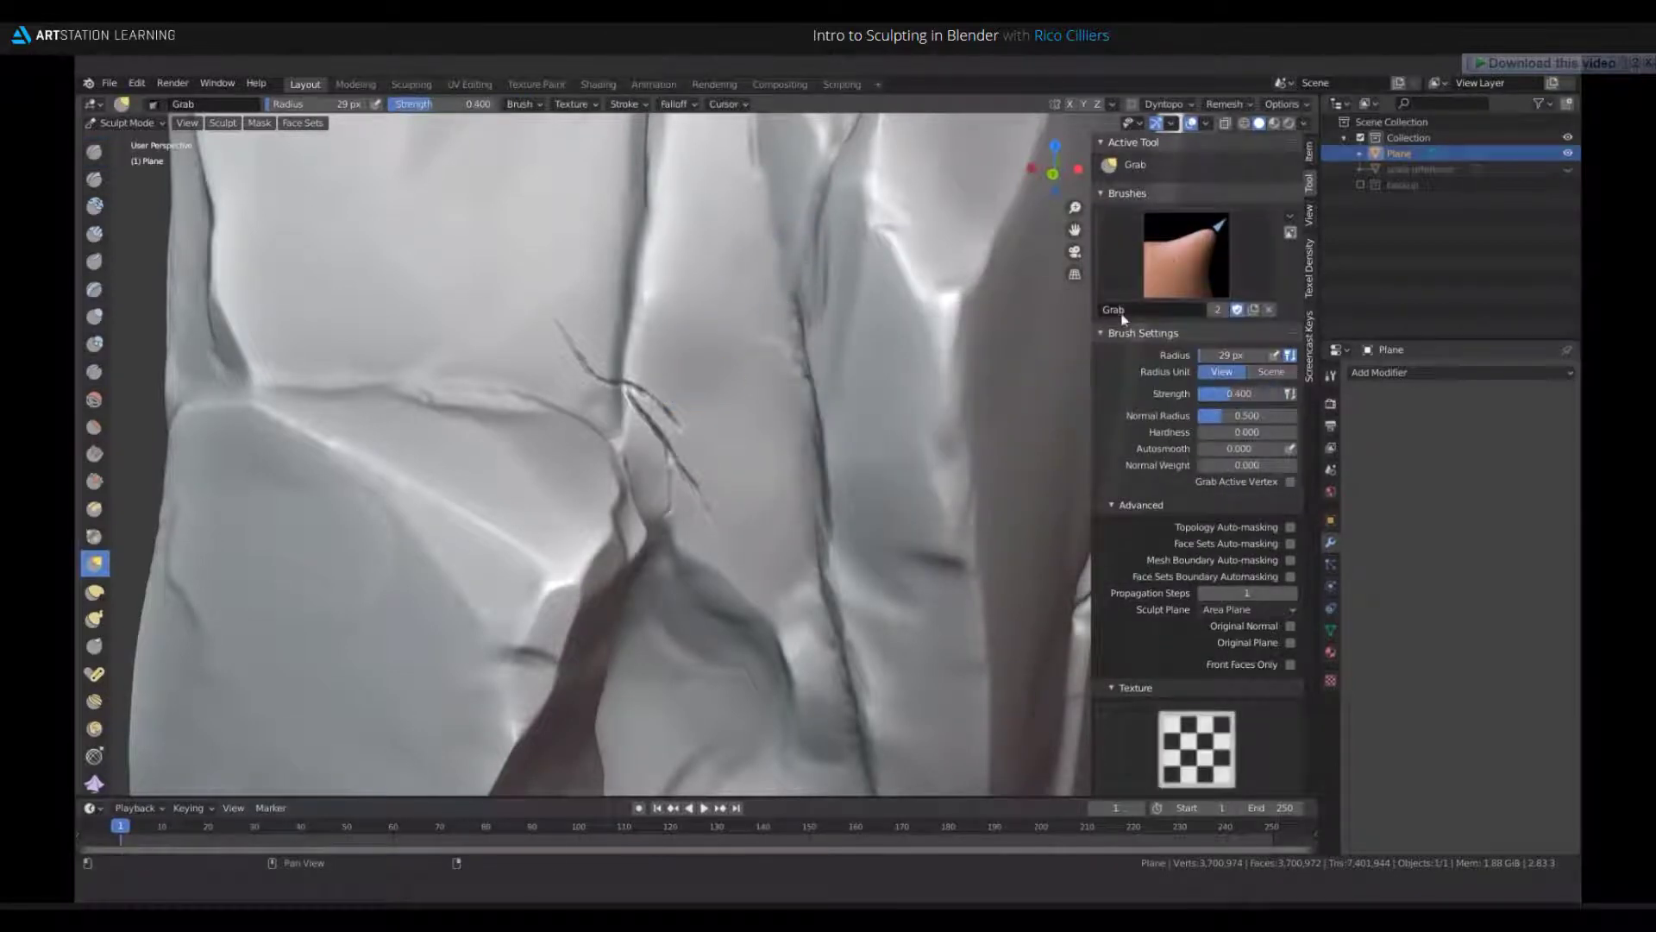
- Switch to the Draw tool's Alpha stamp brush and undo the last crack stamp over the crevice junction
left_click(1149, 257)
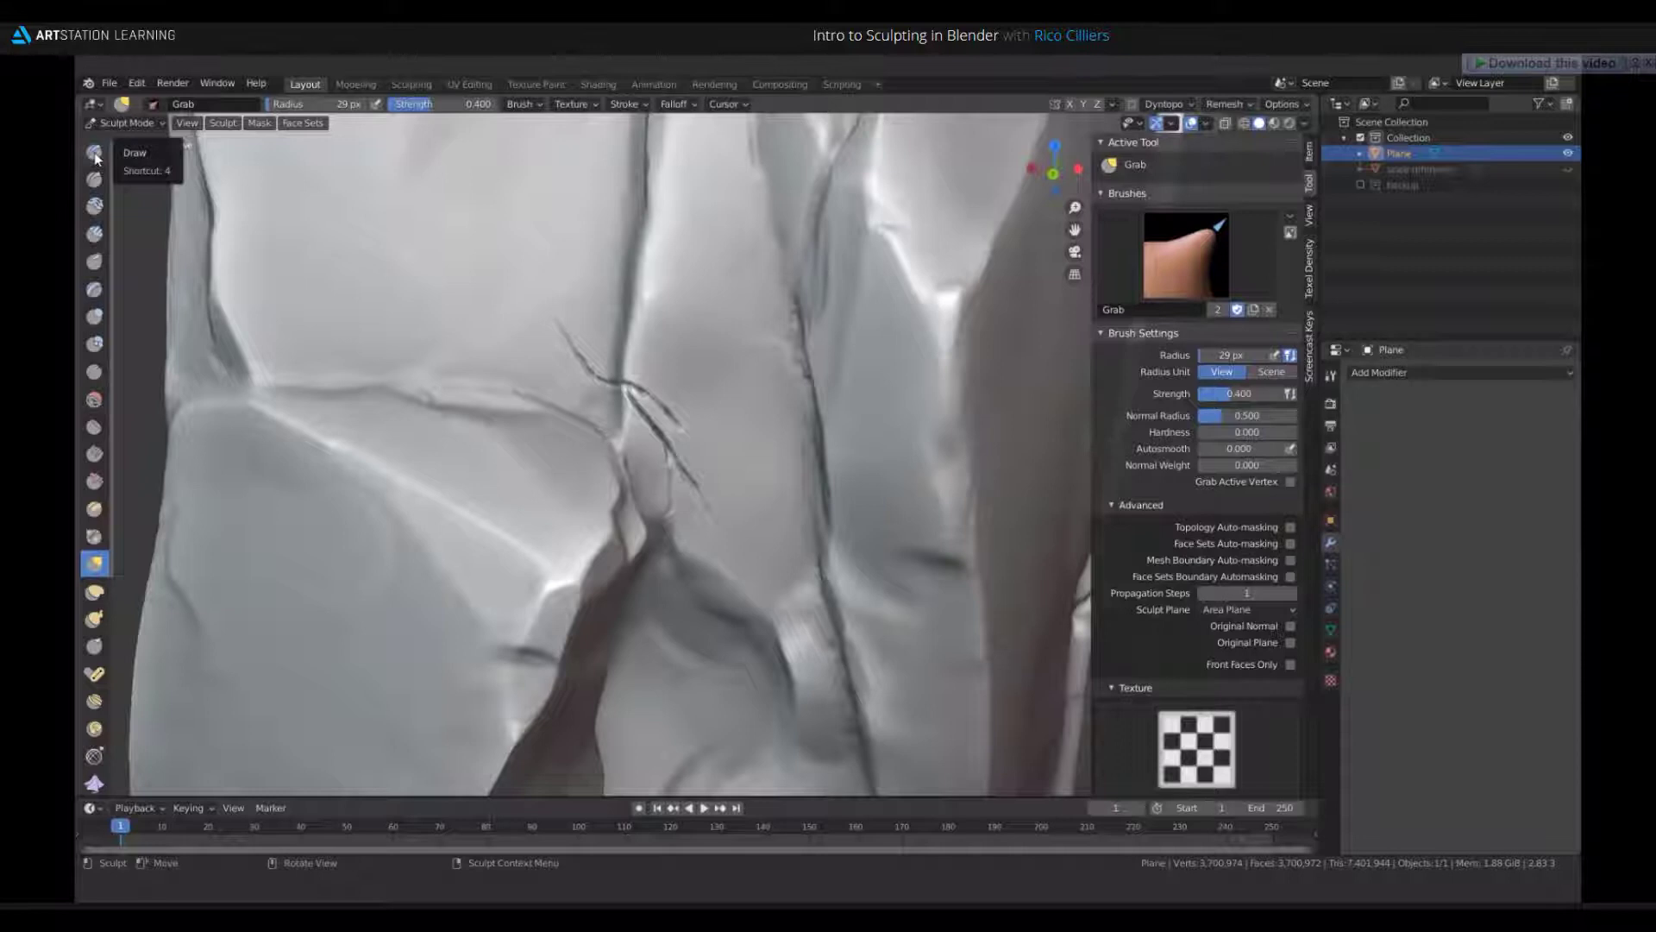
left_click(95, 152)
left_click(1250, 254)
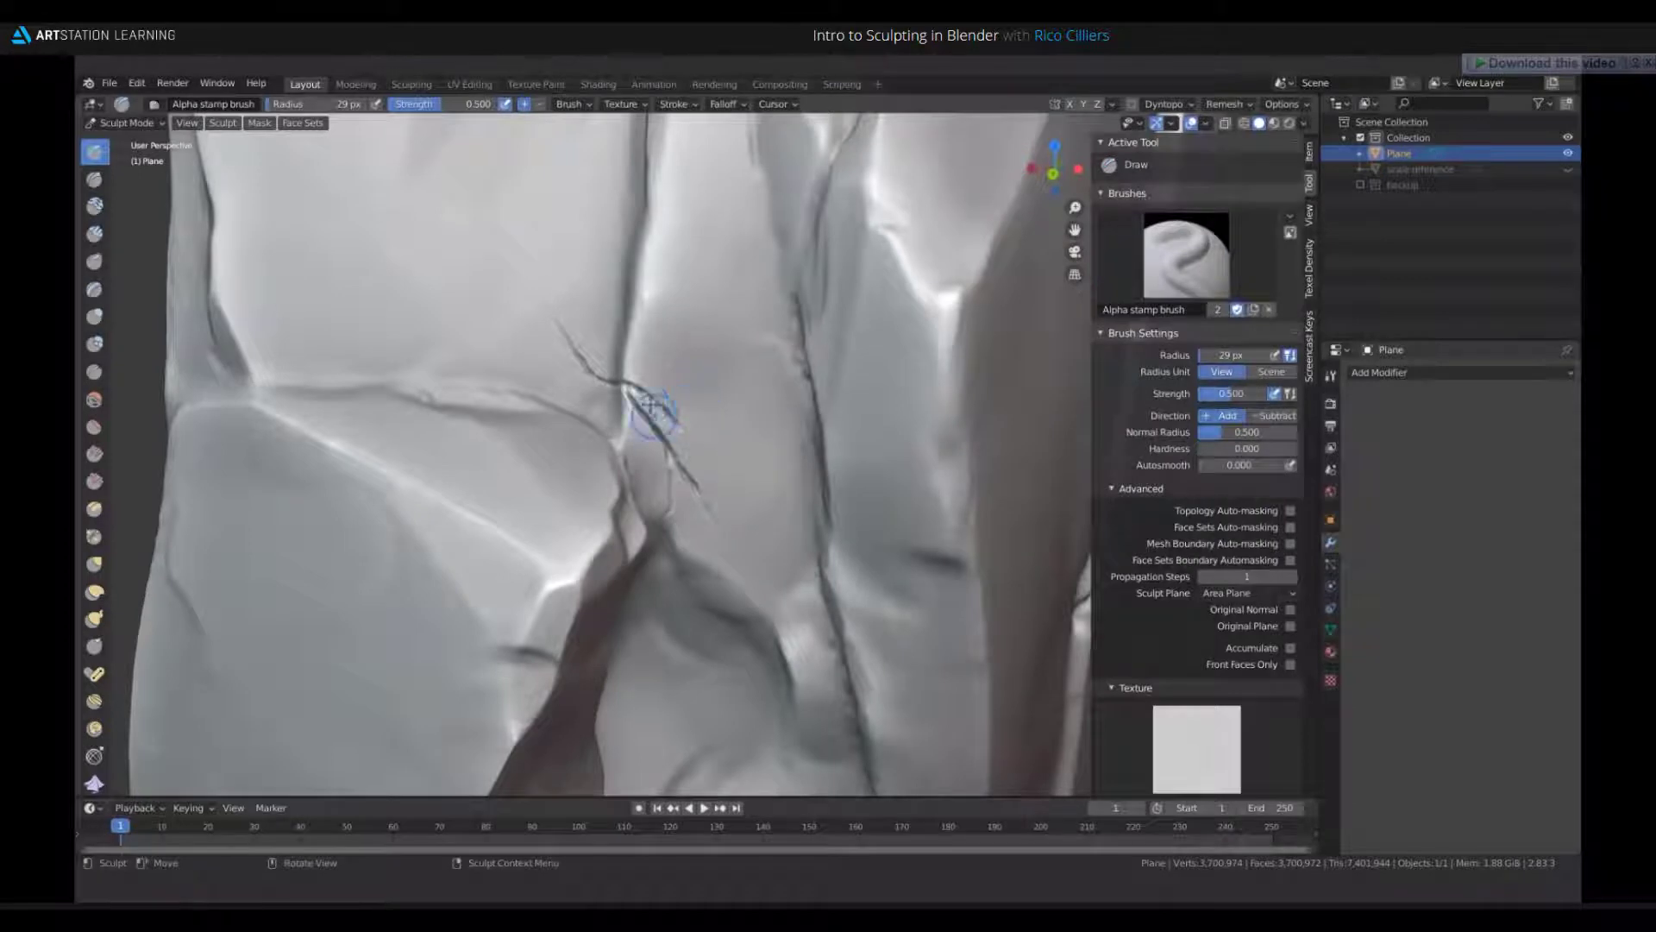
key("ctrl")
key("ctrl+z")
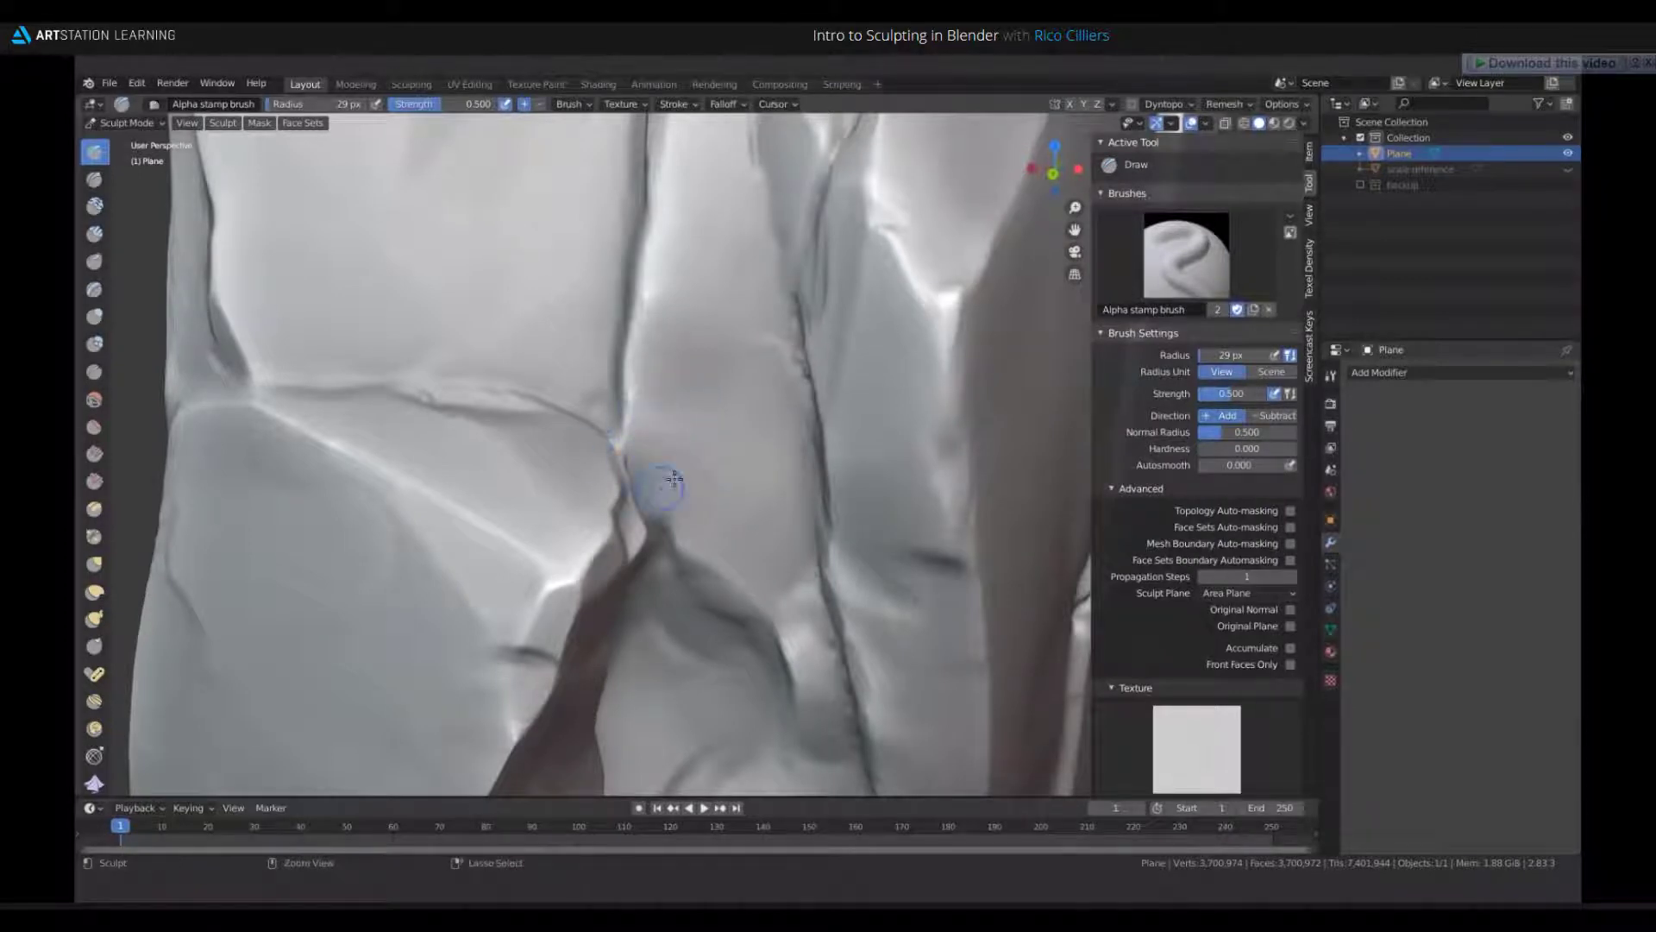
- Stamp a crack over the crevice junction, undo it and restamp it at a smaller size
mouse_move(623, 461)
middle_mouse_down()
mouse_move(647, 451)
mouse_move(555, 470)
middle_mouse_up()
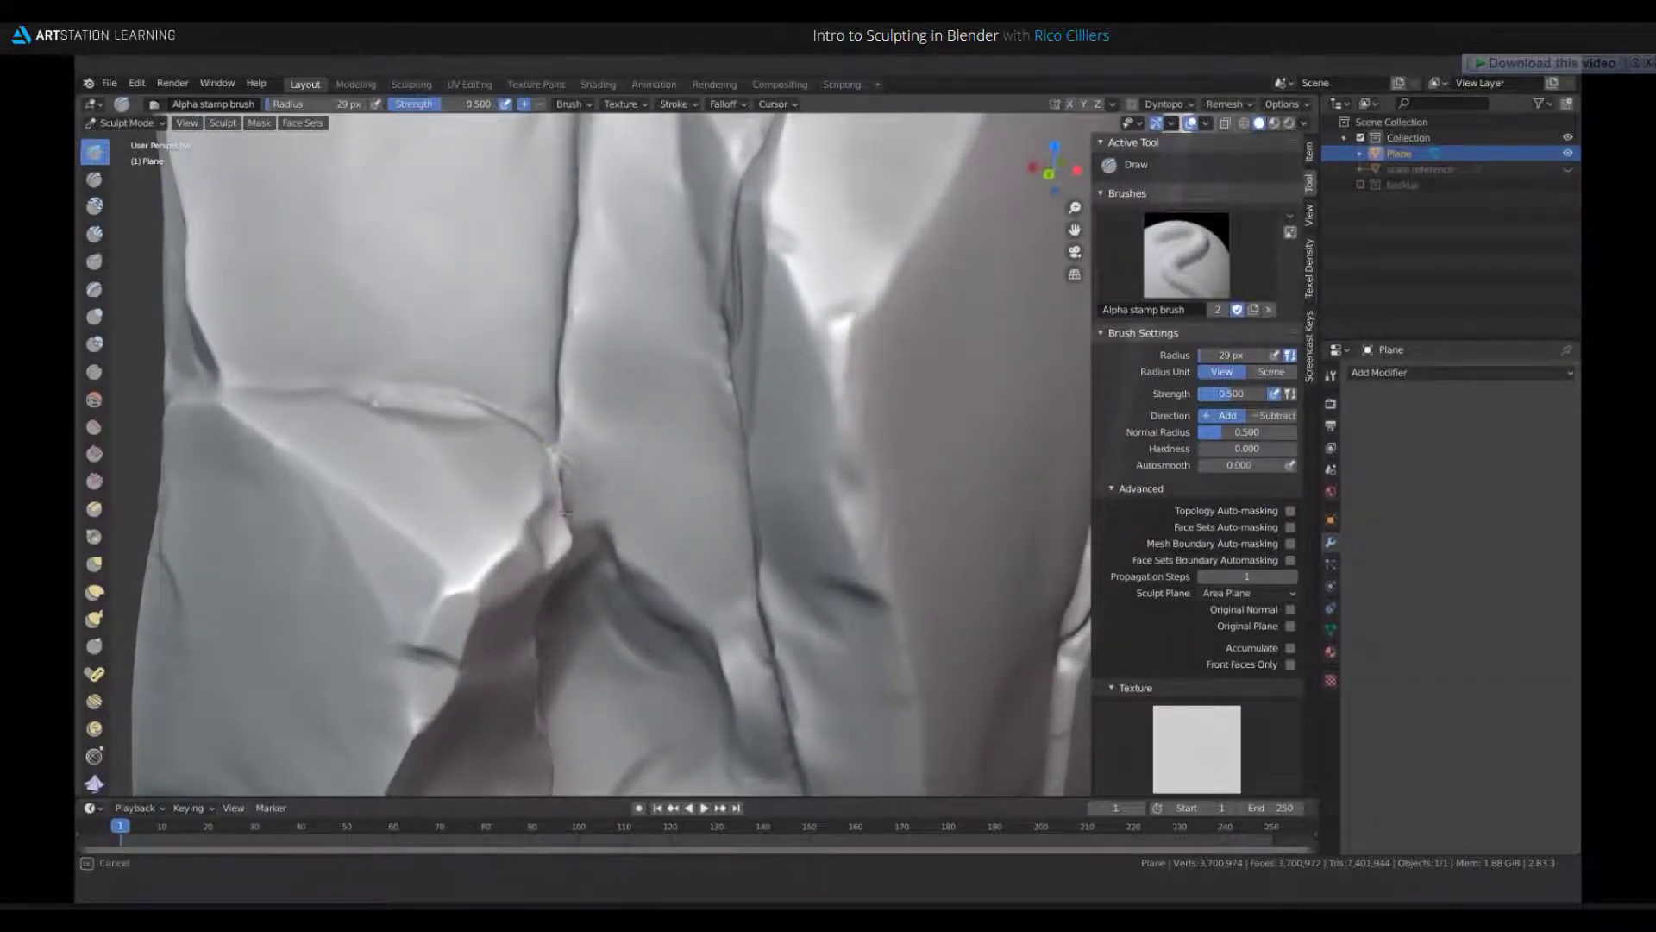
left_click_drag(479, 341, 624, 535)
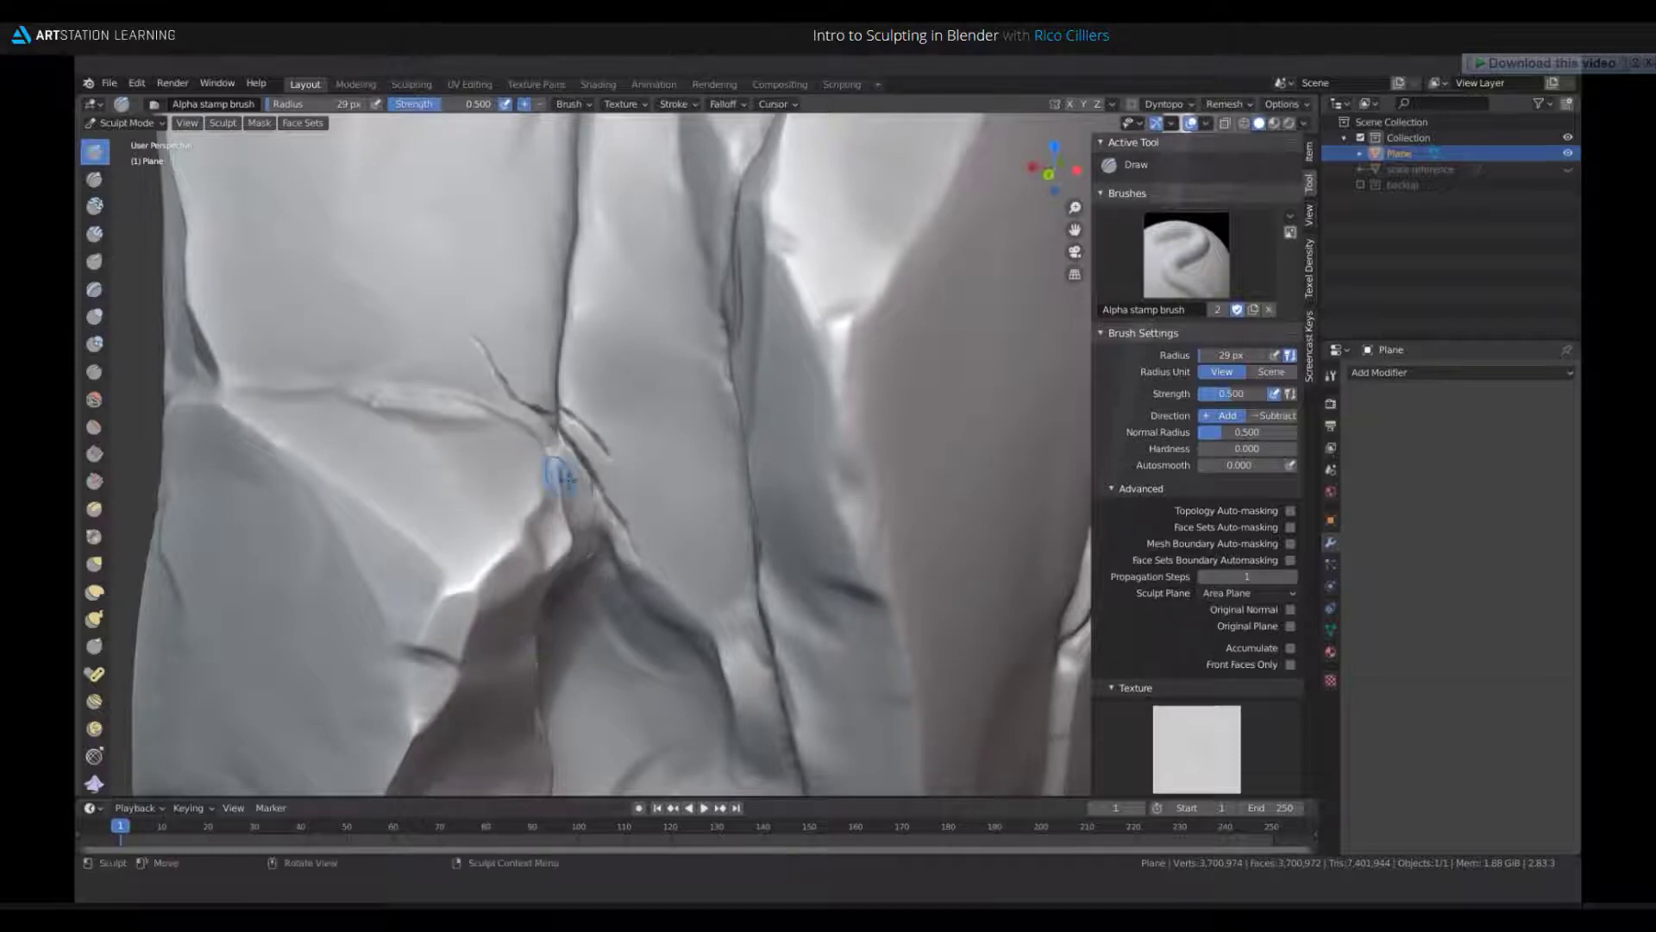
key("ctrl+z")
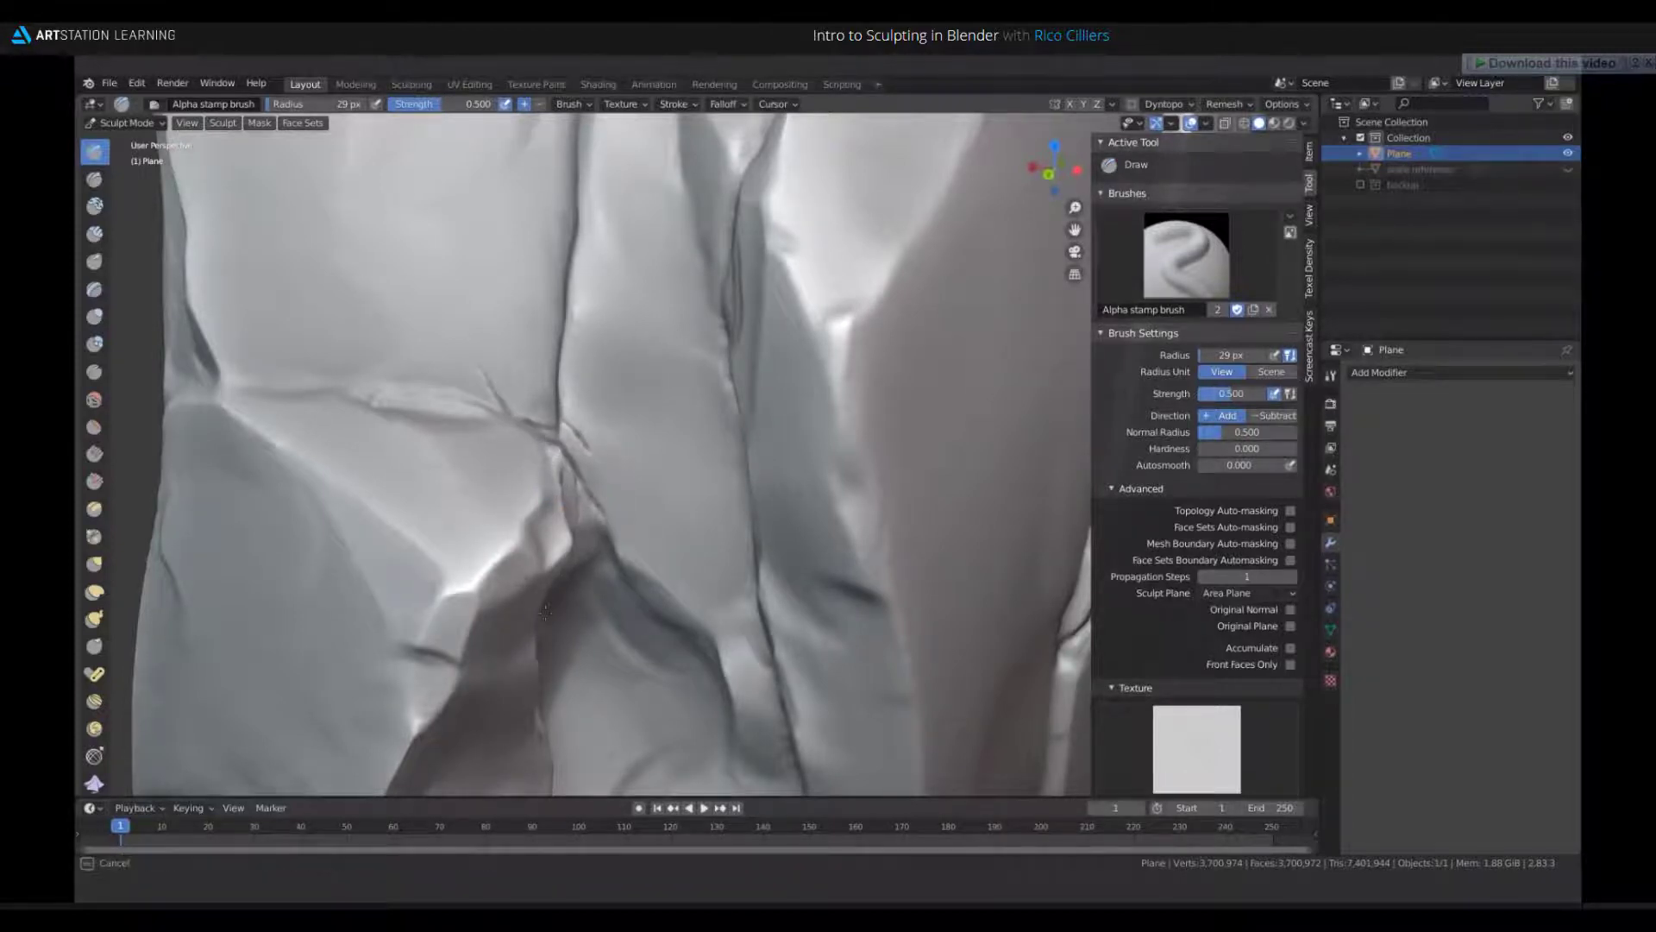
scroll(584, 521, "down", 3)
mouse_move(584, 521)
middle_mouse_down()
mouse_move(673, 474)
mouse_move(663, 453)
middle_mouse_up()
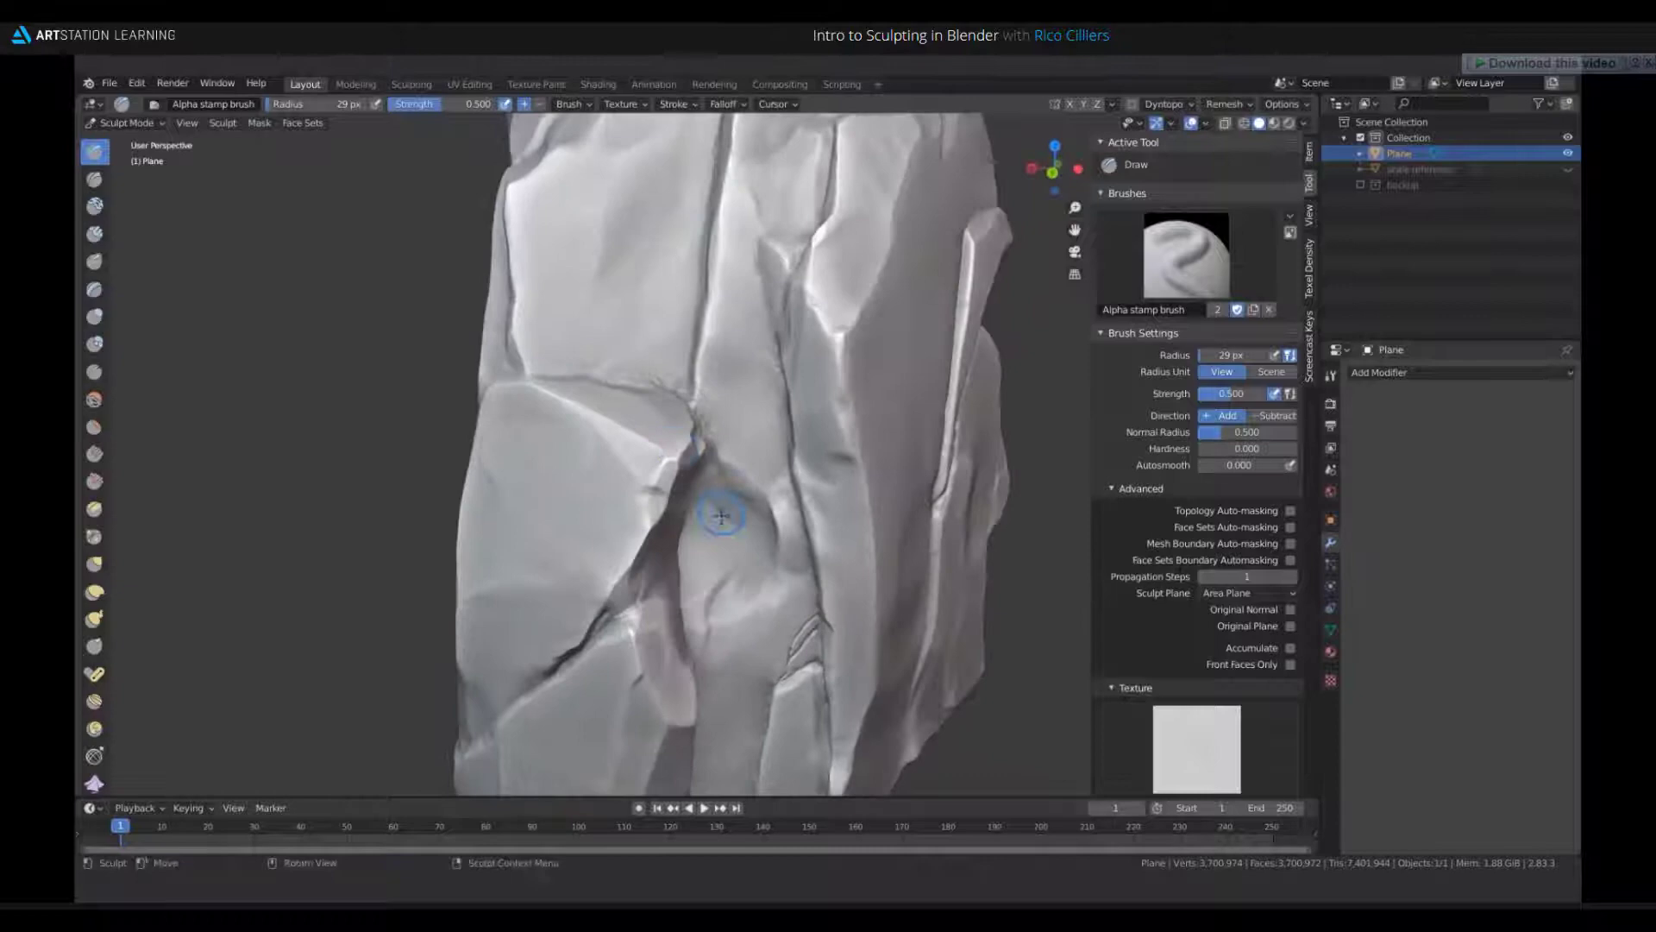
- Try to stamp a crack on the ledge beneath the large block at the rock's base
mouse_move(721, 516)
middle_mouse_down()
mouse_move(687, 510)
mouse_move(695, 457)
mouse_move(717, 655)
mouse_move(743, 469)
mouse_move(667, 577)
middle_mouse_up()
scroll(702, 485, "up", 3)
scroll(702, 485, "down", 3)
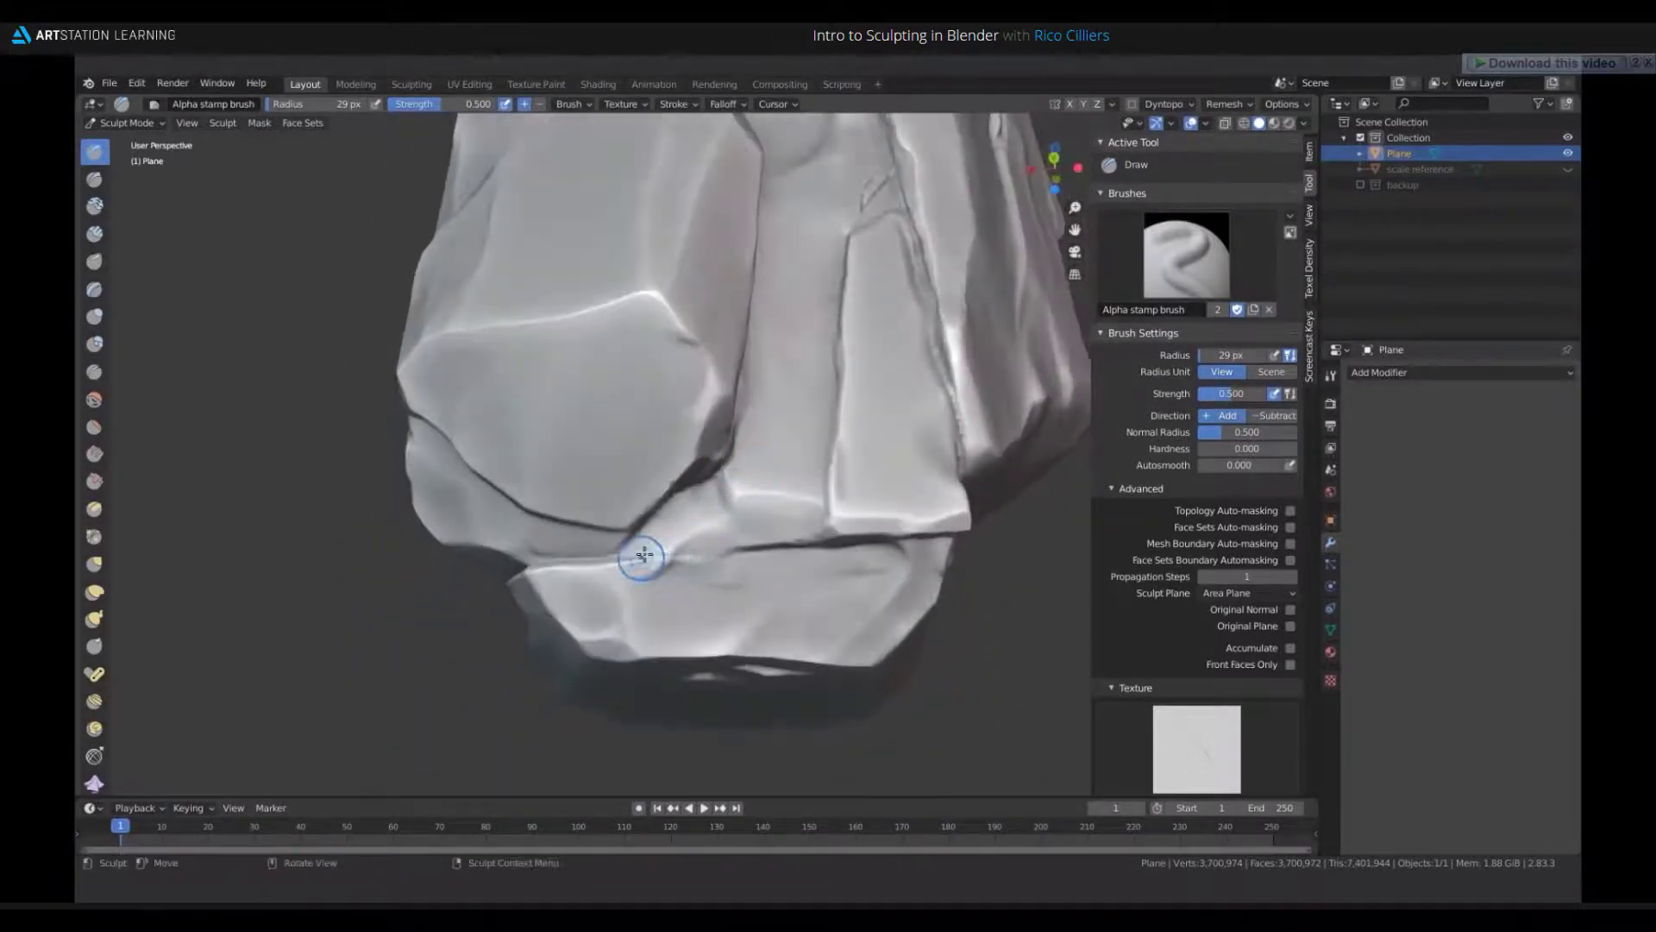
left_click_drag(642, 557, 658, 535)
left_click_drag(584, 595, 519, 545)
mouse_move(690, 509)
middle_mouse_down()
mouse_move(743, 552)
mouse_move(750, 522)
middle_mouse_up()
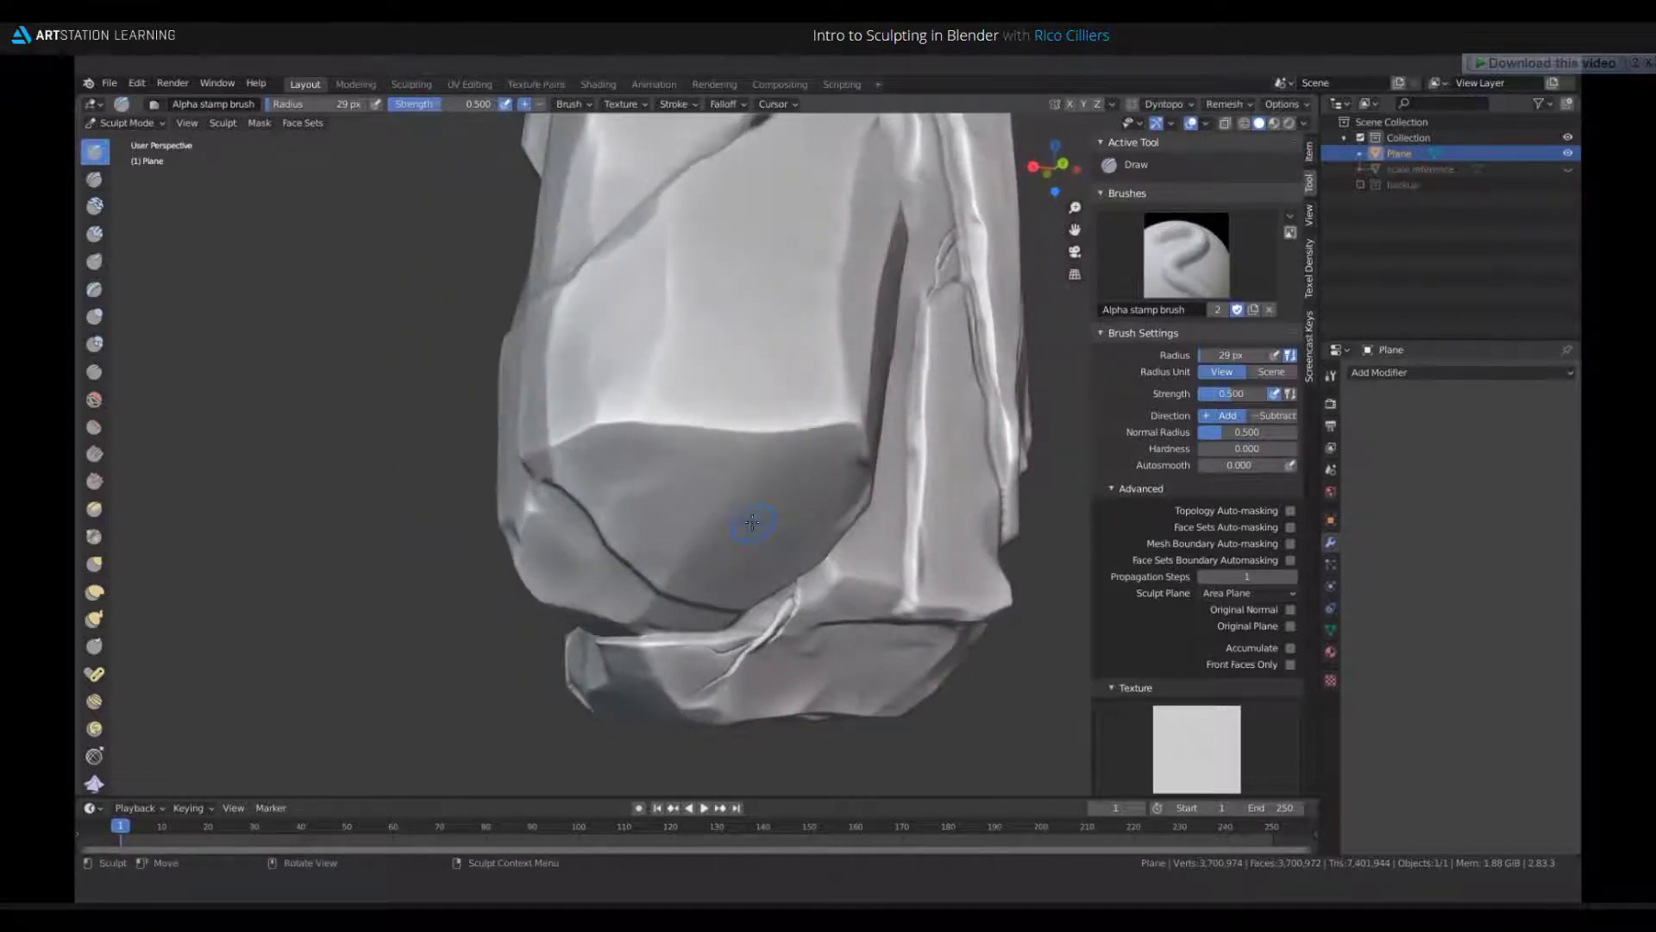
- Set the brush strength to 0.264 and stamp fainter cracks on the ledge beneath the large block
middle_click_drag(784, 599, 728, 573)
scroll(740, 584, "up", 4)
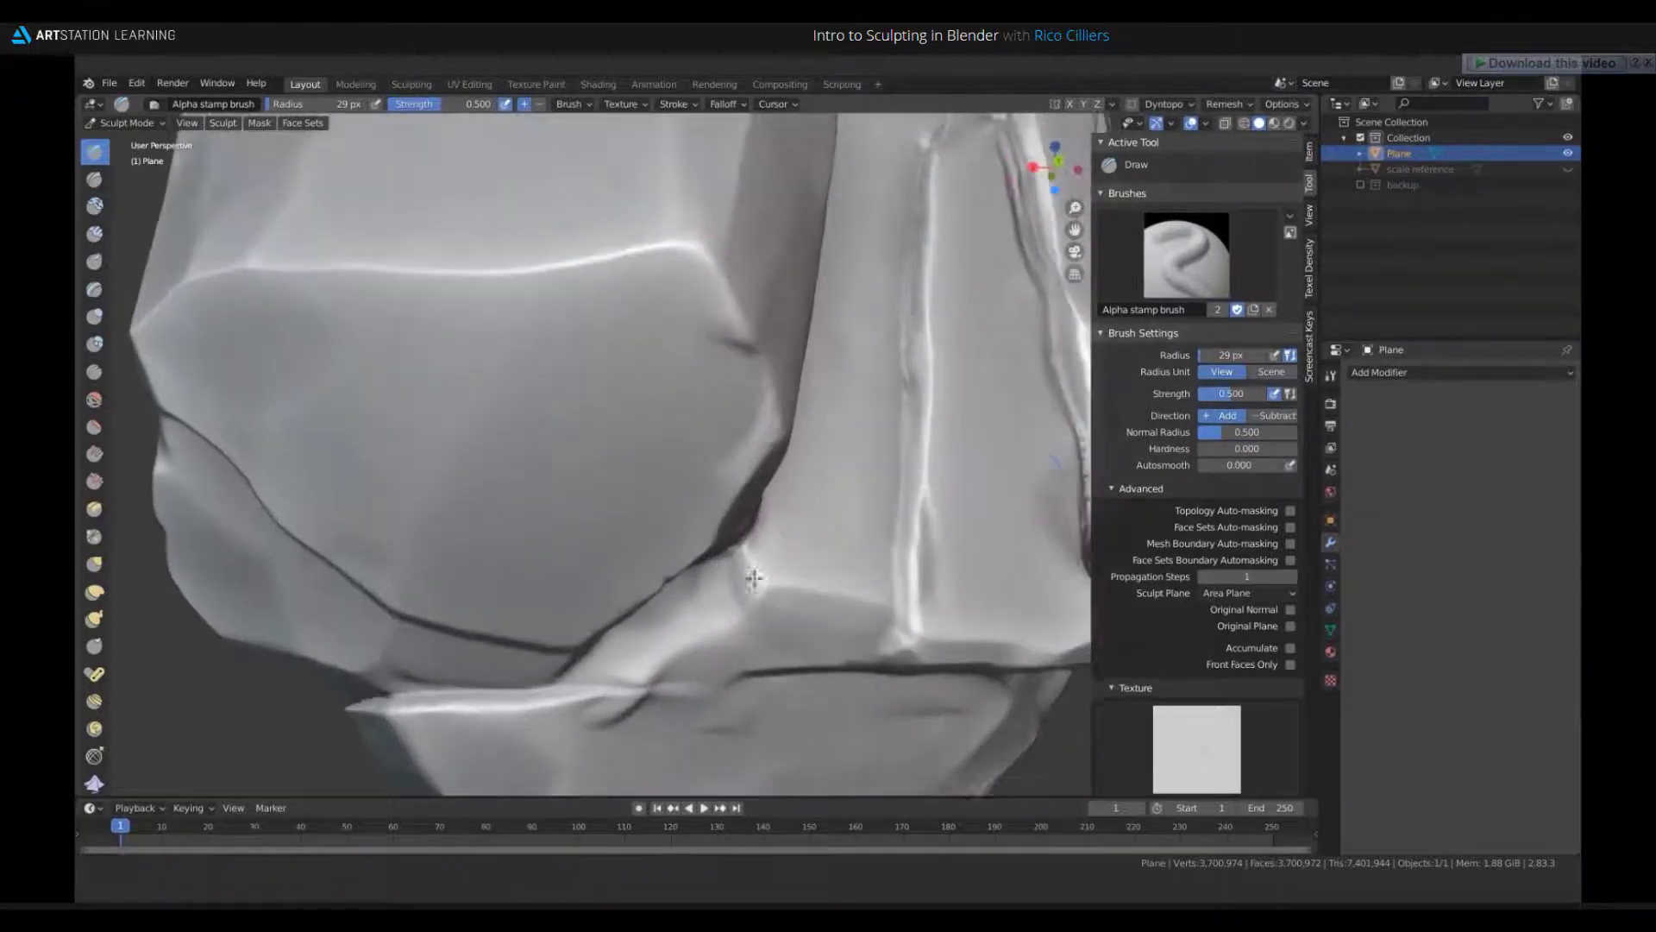
middle_click_drag(1010, 417, 988, 429)
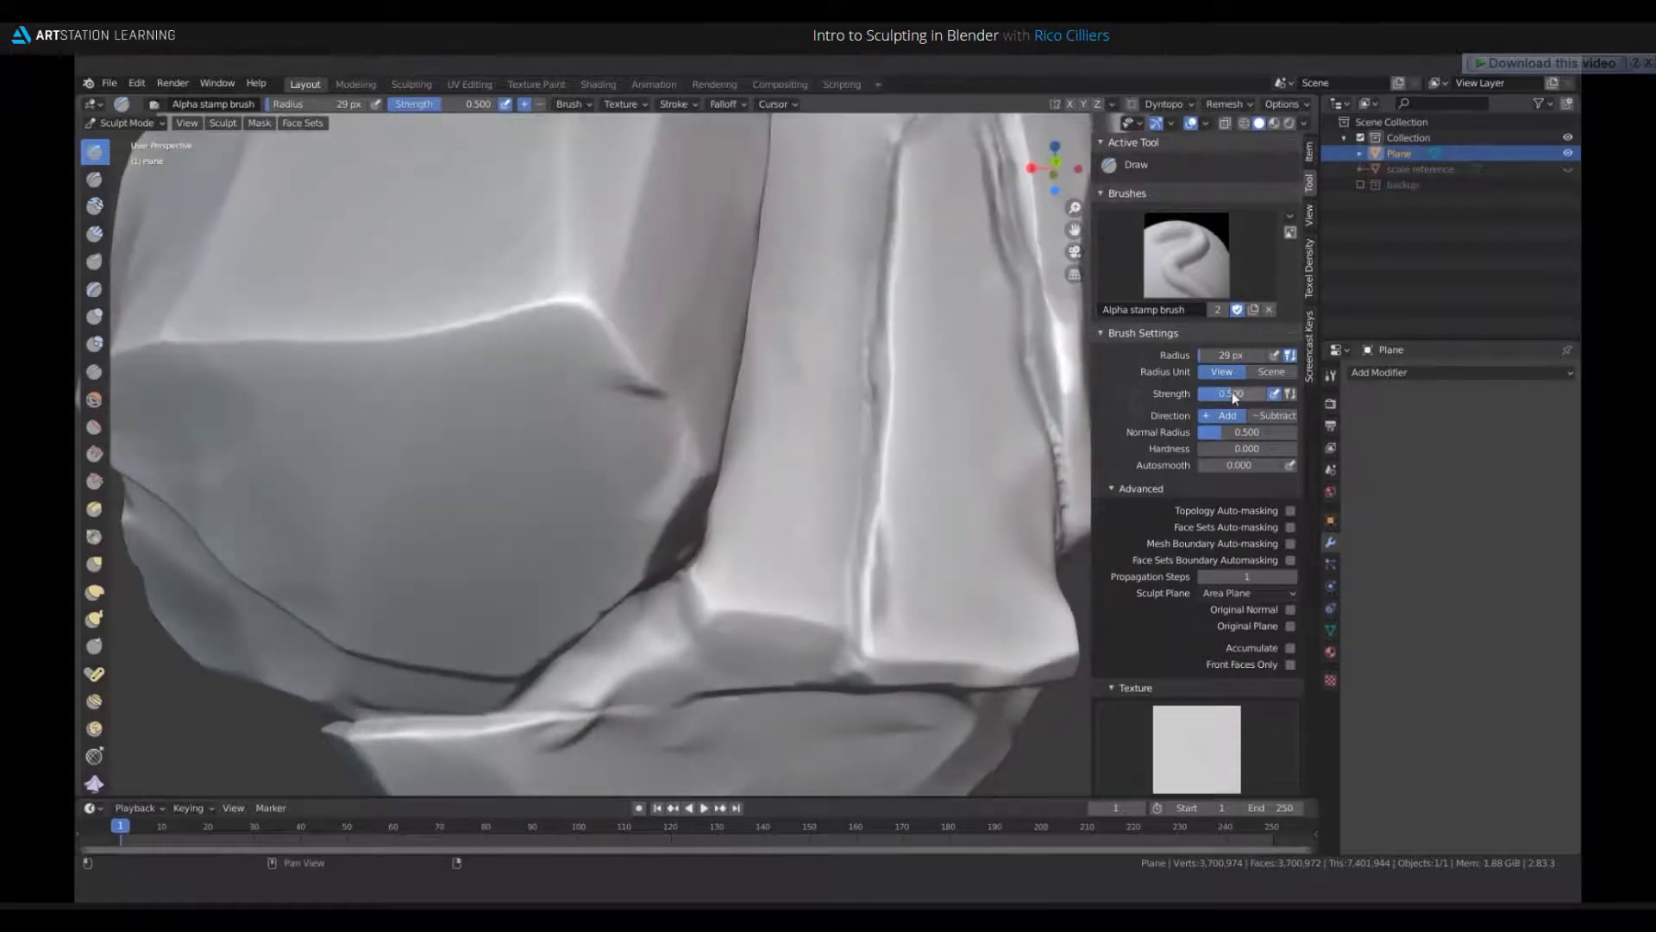
left_click_drag(632, 641, 608, 640)
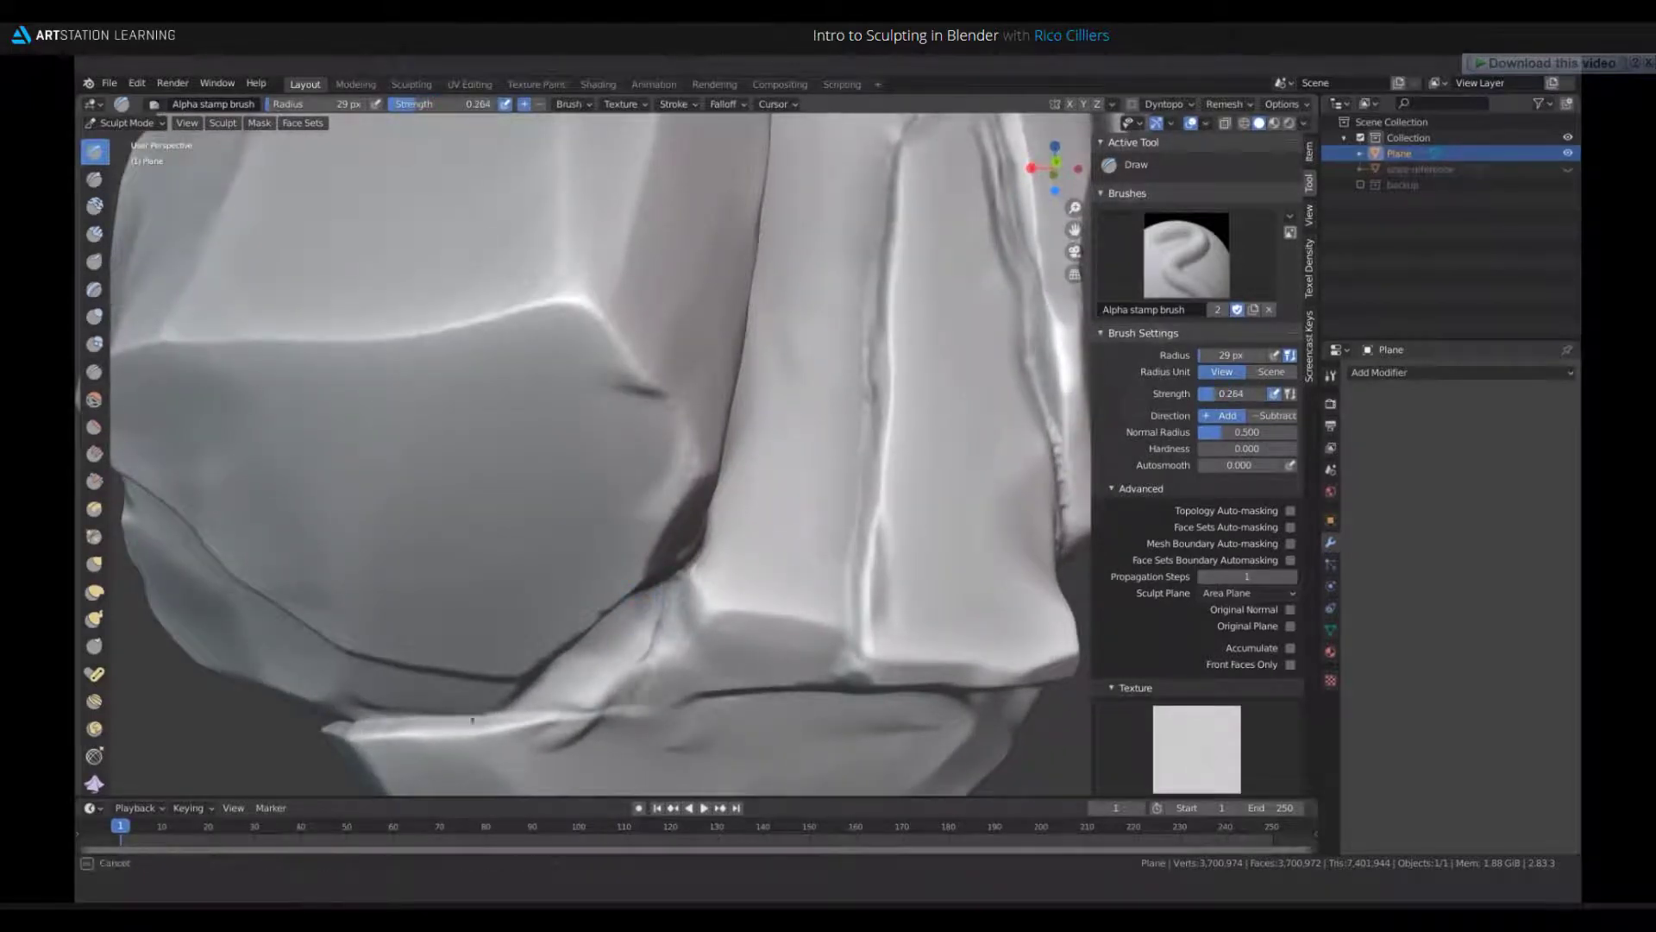
scroll(561, 618, "down", 4)
middle_click_drag(682, 583, 656, 540, "shift")
scroll(686, 561, "up", 3)
scroll(675, 543, "up", 2)
mouse_move(406, 665)
left_mouse_down()
mouse_move(431, 643)
mouse_move(555, 701)
mouse_move(554, 678)
left_mouse_up()
scroll(587, 634, "down", 5)
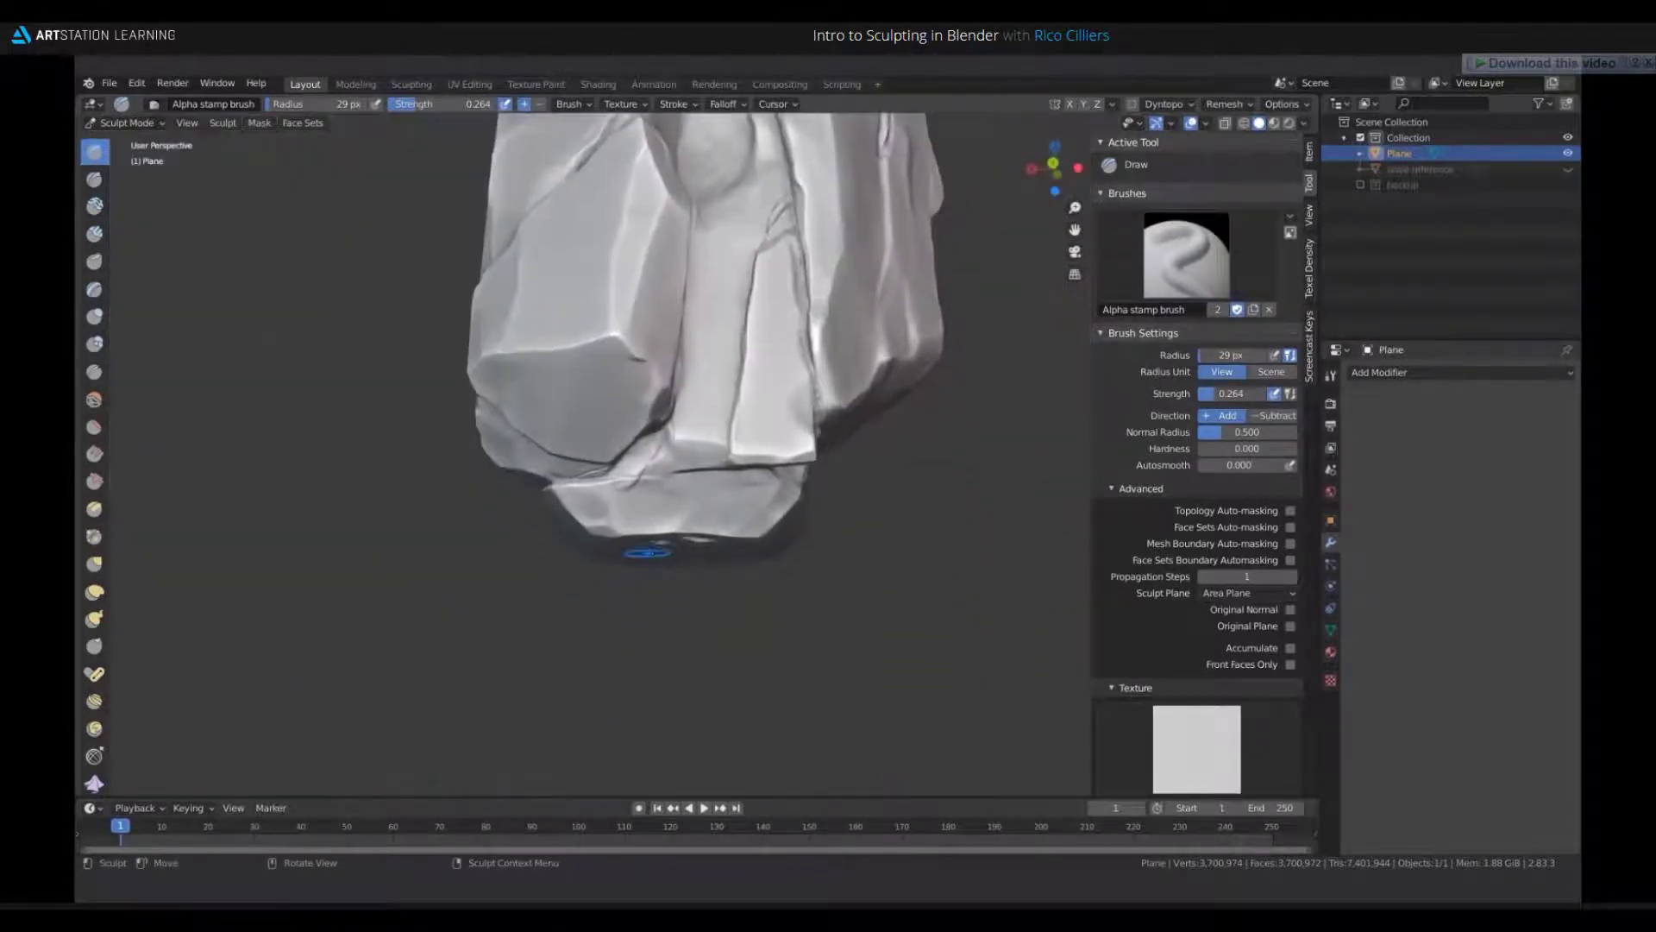
- Set the brush radius to 71 px and stamp a larger crack across the rock's base block
mouse_move(647, 551)
middle_mouse_down()
mouse_move(614, 544)
mouse_move(670, 514)
middle_mouse_up()
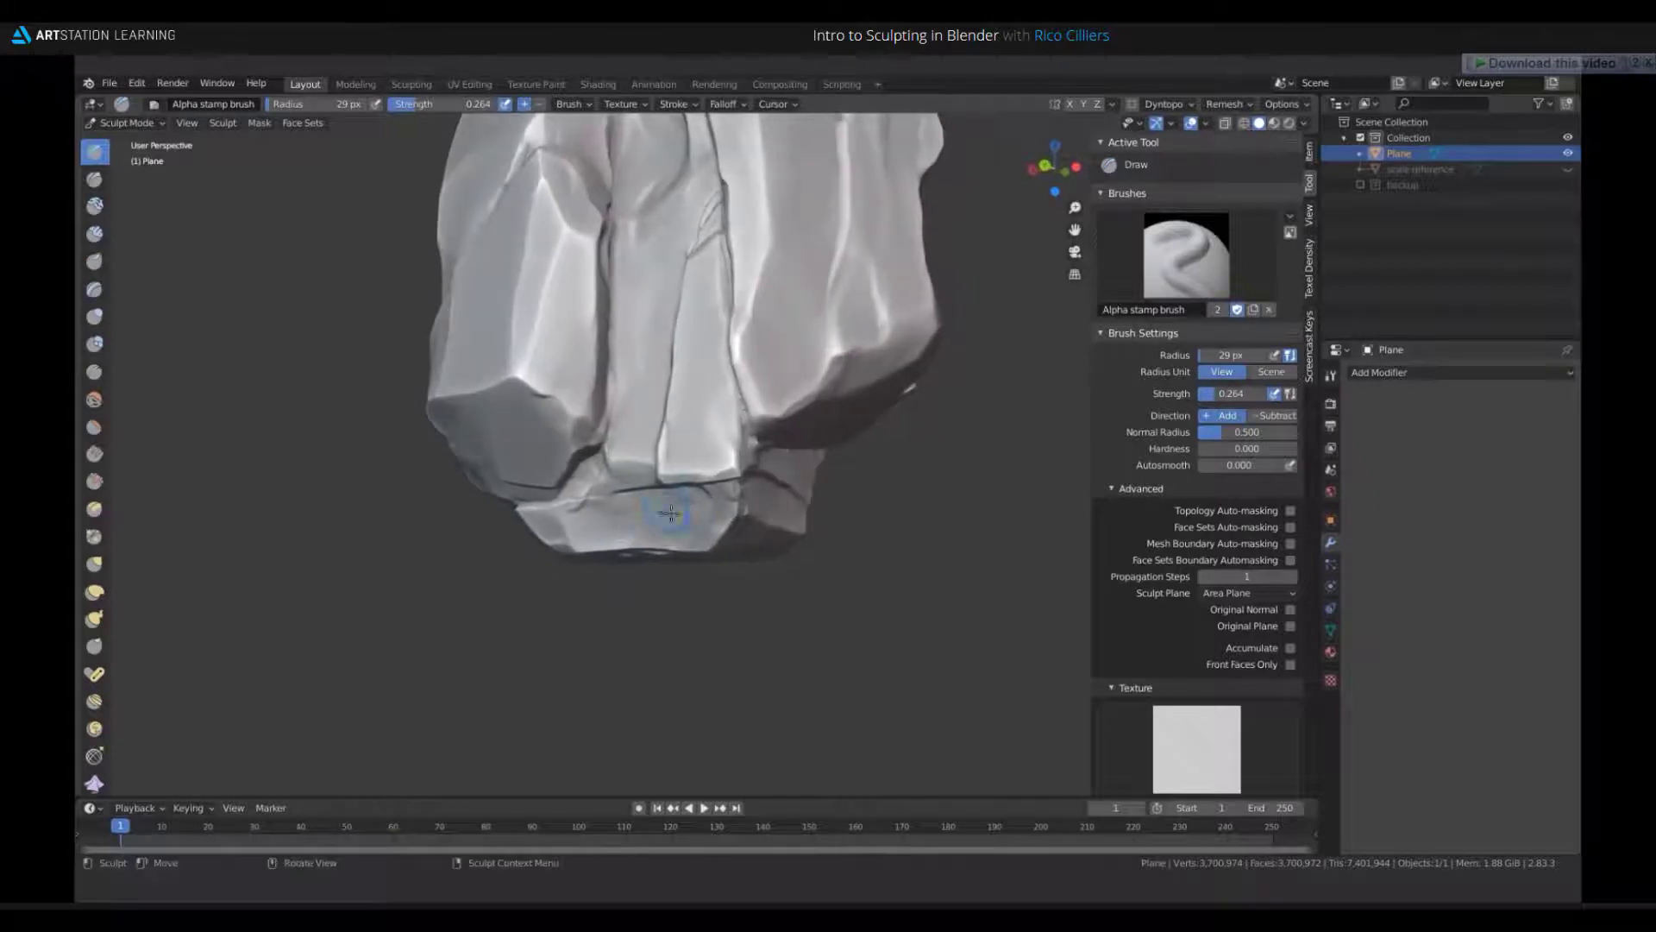
key("f")
left_click(706, 511)
left_click_drag(684, 499, 721, 520)
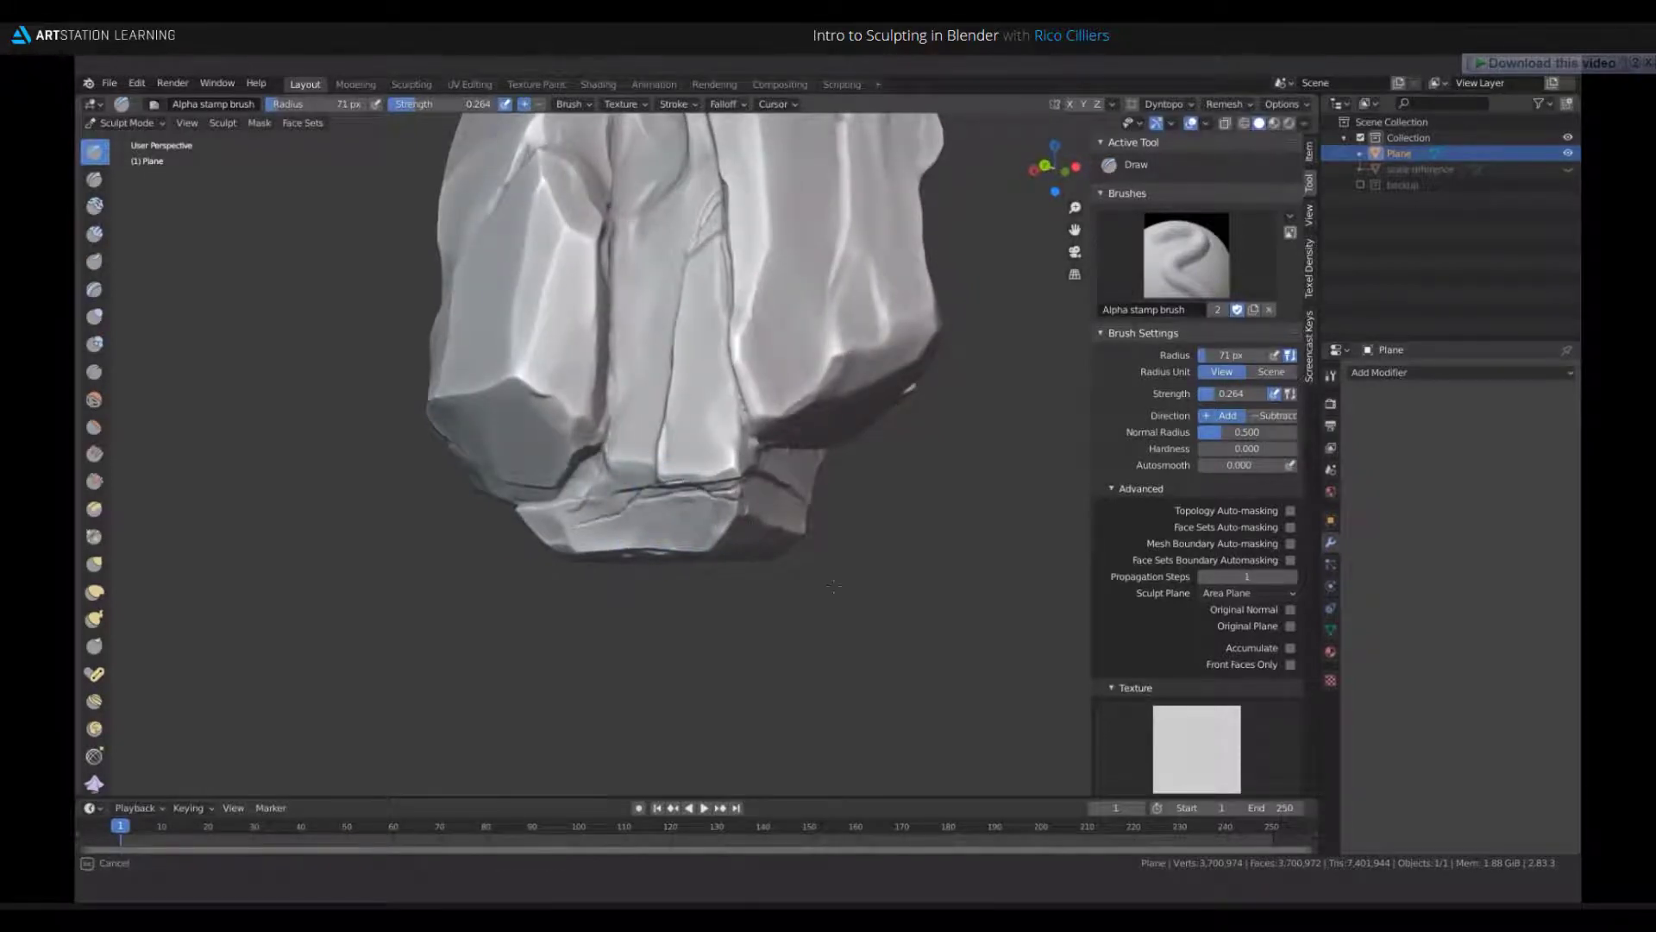
mouse_move(721, 520)
middle_mouse_down()
mouse_move(716, 448)
mouse_move(703, 517)
middle_mouse_up()
- Switch to the Scrape brush with a 54 px radius and scrape the column's lower edge above the new crack
middle_click_drag(690, 617, 747, 427, "ctrl")
key("shift+t")
key("f")
left_click(743, 430)
mouse_move(743, 431)
left_mouse_down()
mouse_move(765, 419)
mouse_move(671, 440)
mouse_move(795, 429)
mouse_move(739, 421)
left_mouse_up()
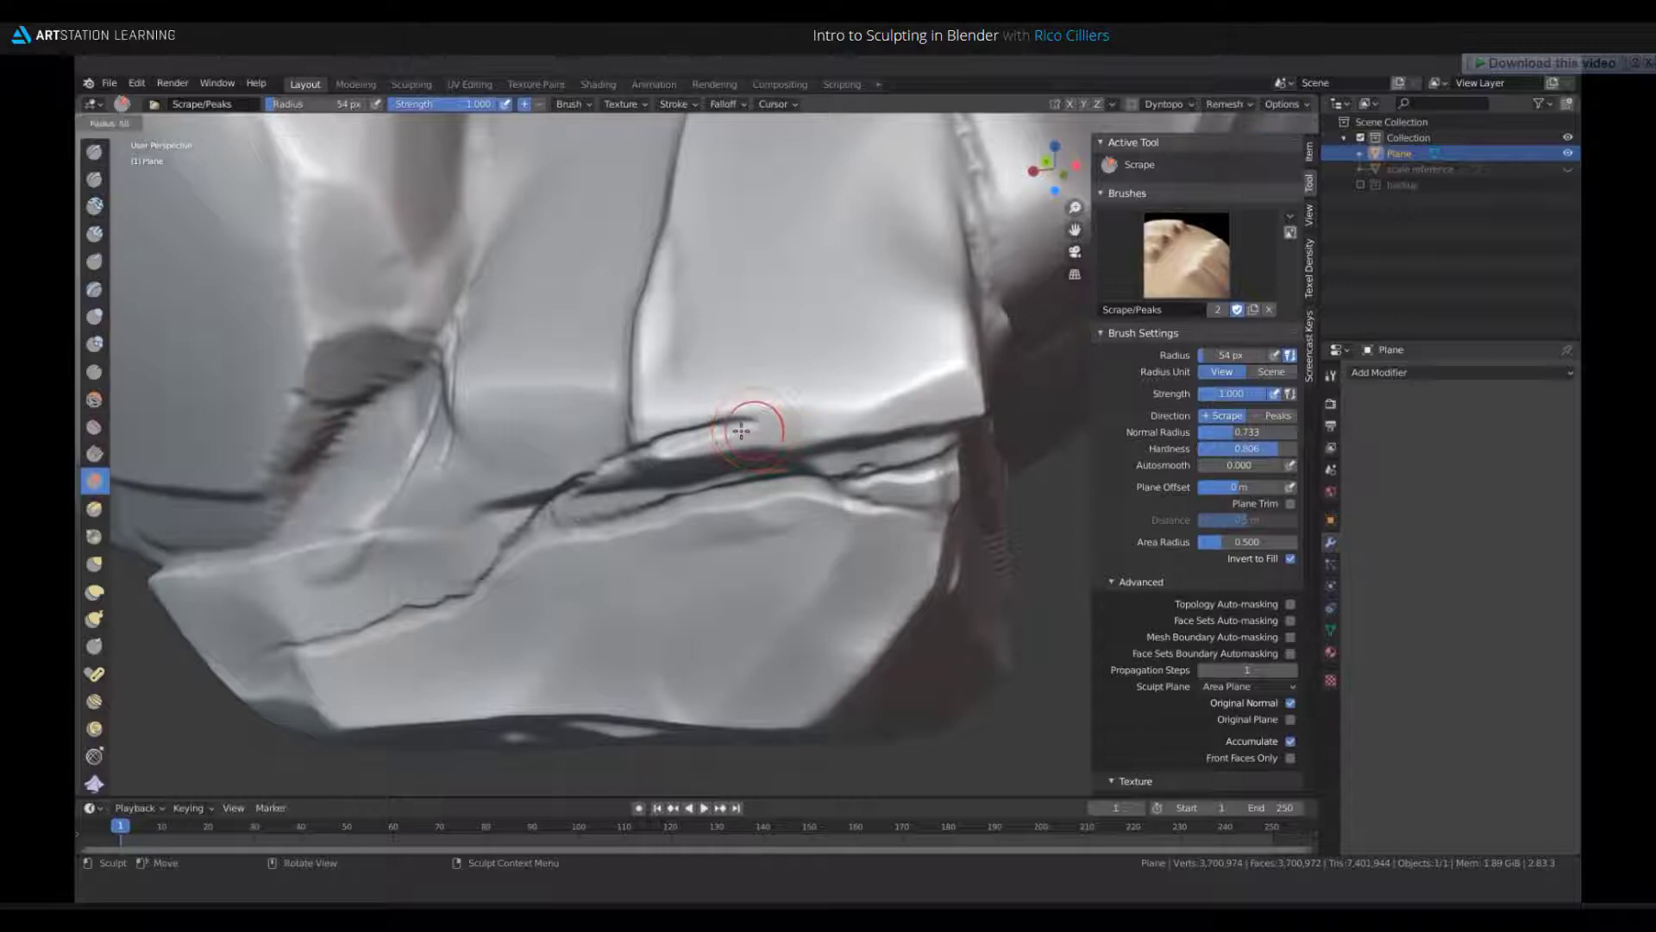
- Scrape the crack marks off the columns' lower edges, reducing the brush radius to 35 px and then 27 px
key("f")
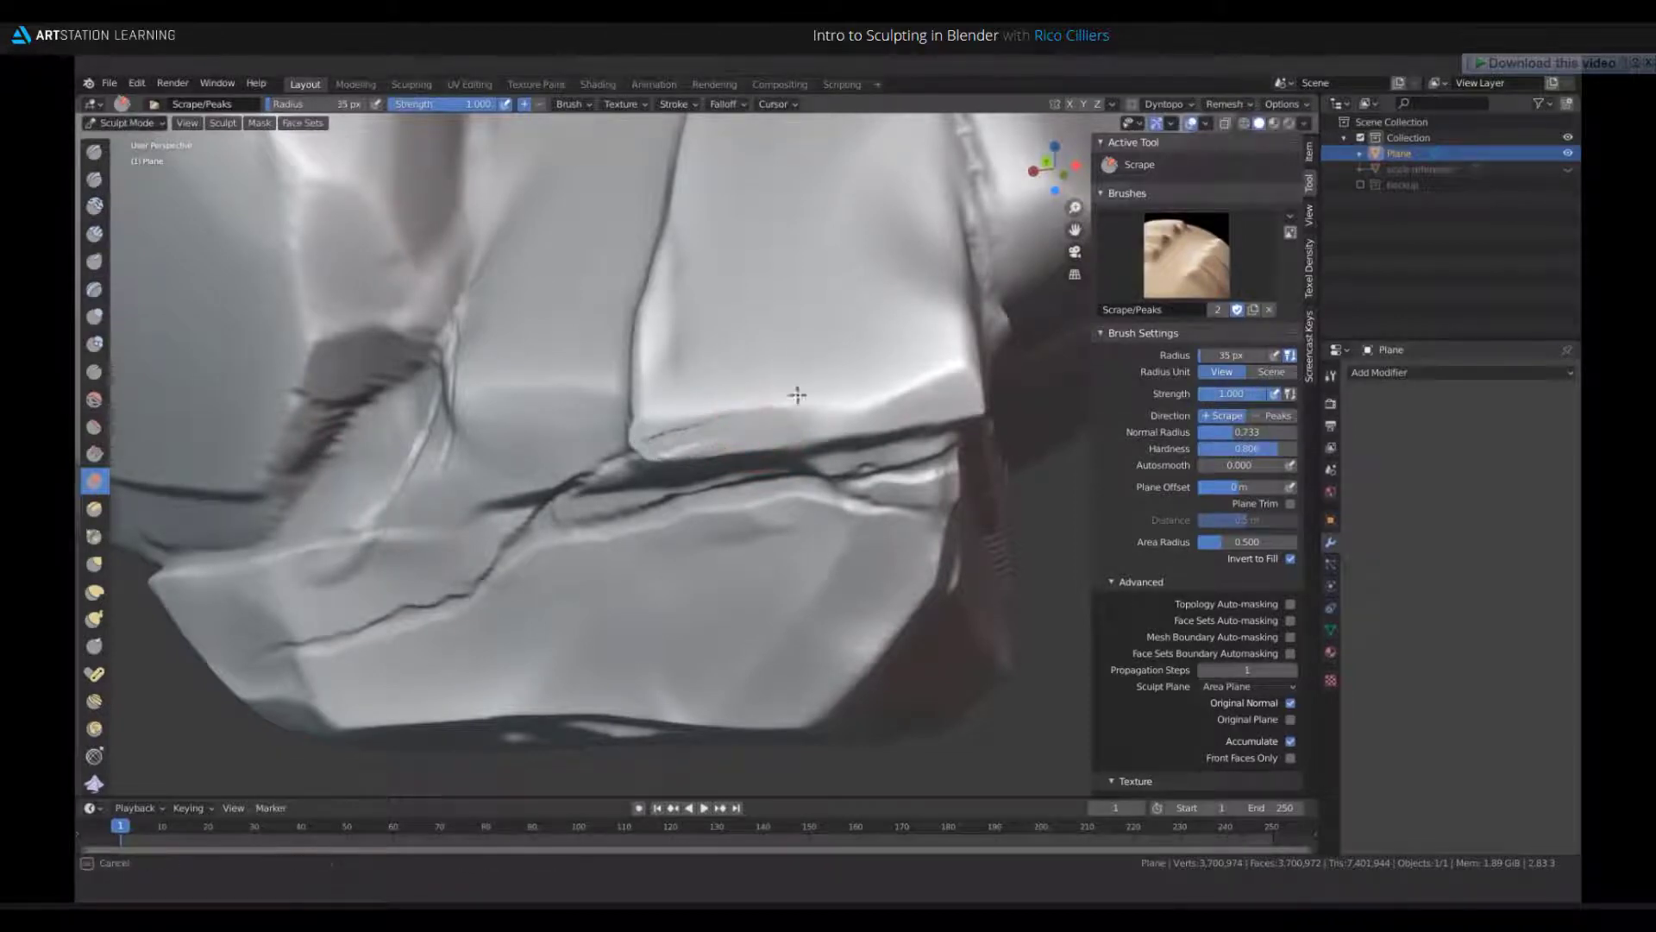
left_click_drag(642, 425, 626, 440)
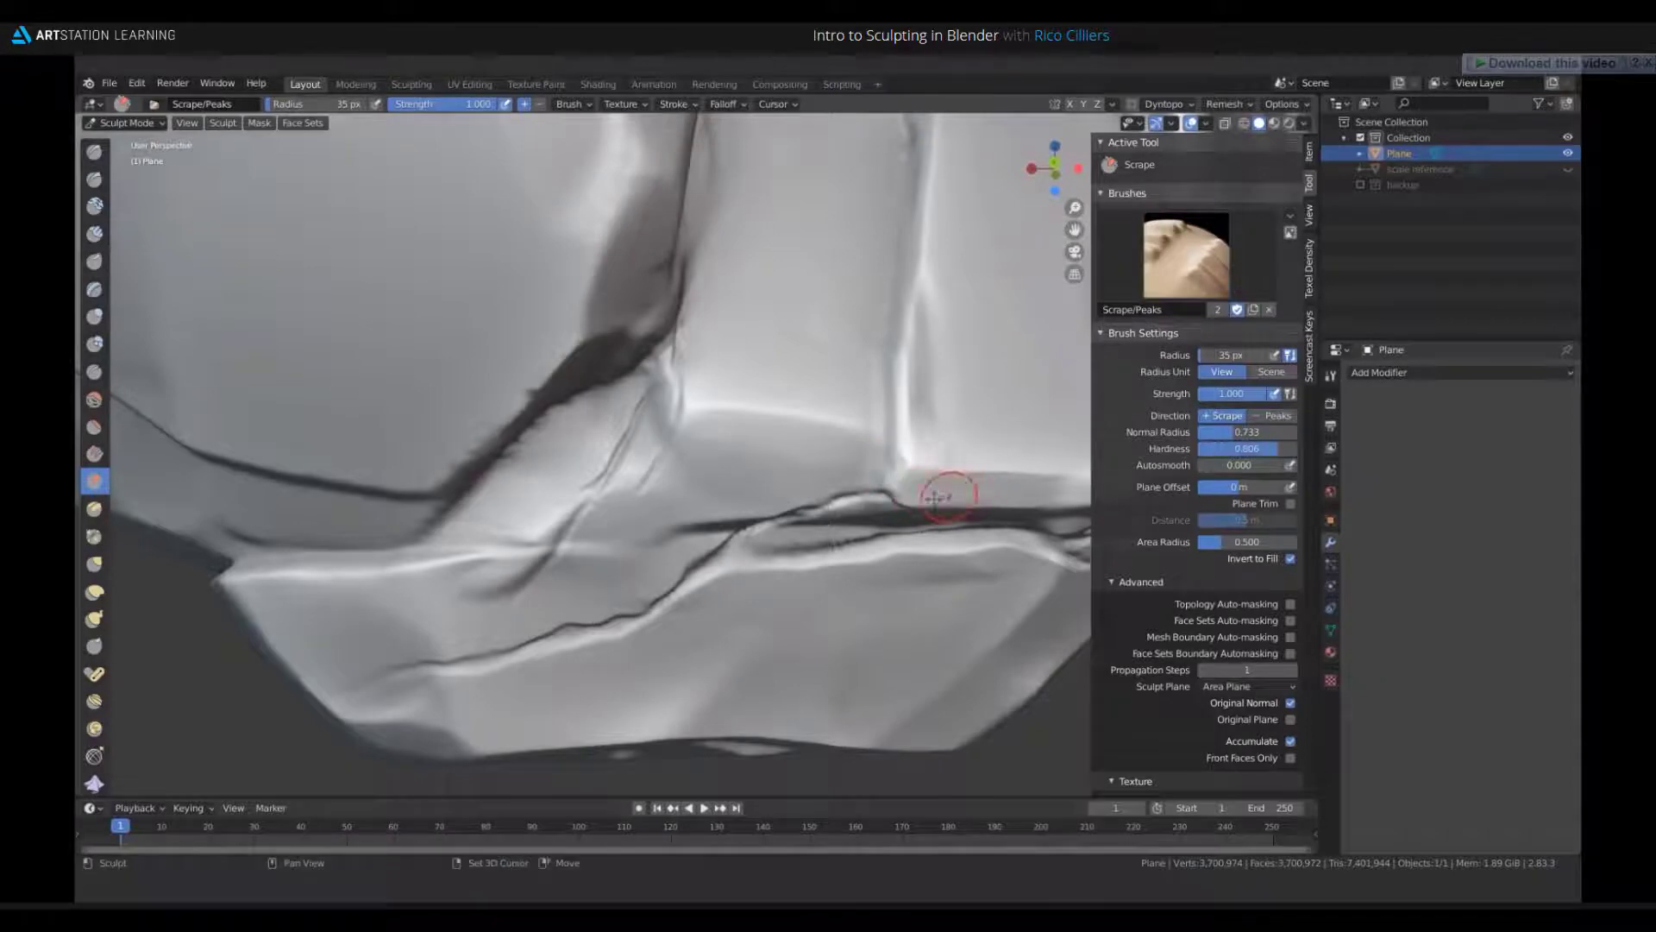
middle_click_drag(954, 490, 835, 508)
left_click_drag(636, 402, 739, 385)
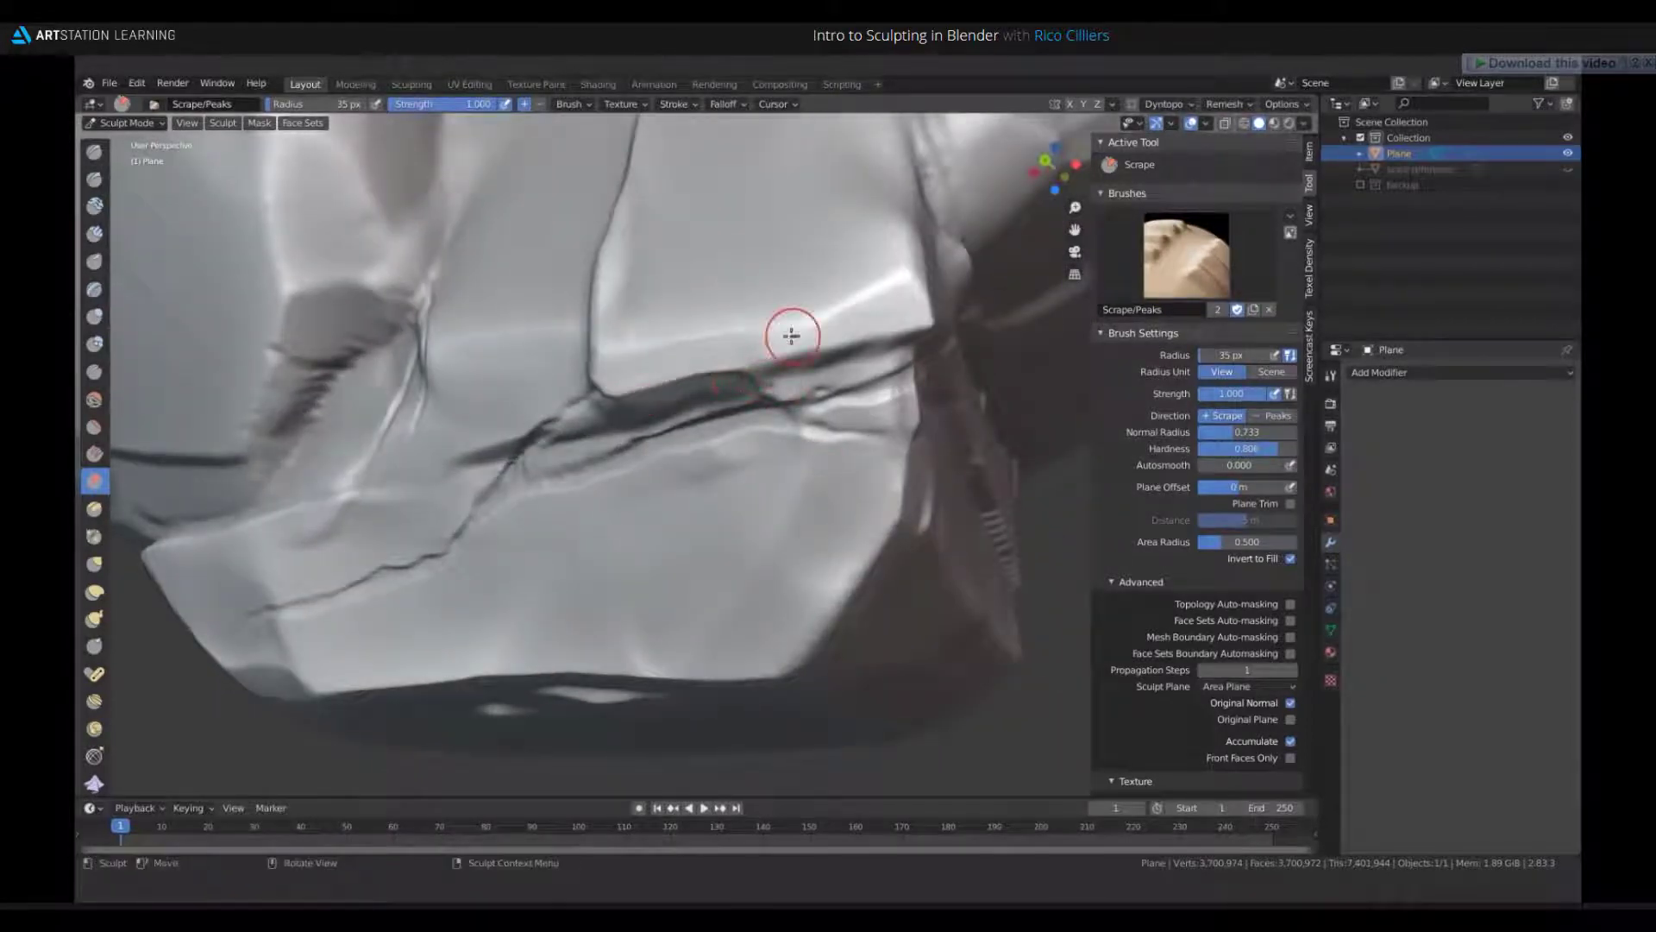
mouse_move(792, 335)
middle_mouse_down("shift")
mouse_move(787, 384)
mouse_move(721, 510)
mouse_move(894, 429)
mouse_move(658, 547)
middle_mouse_up("shift")
key("f")
left_click(713, 552)
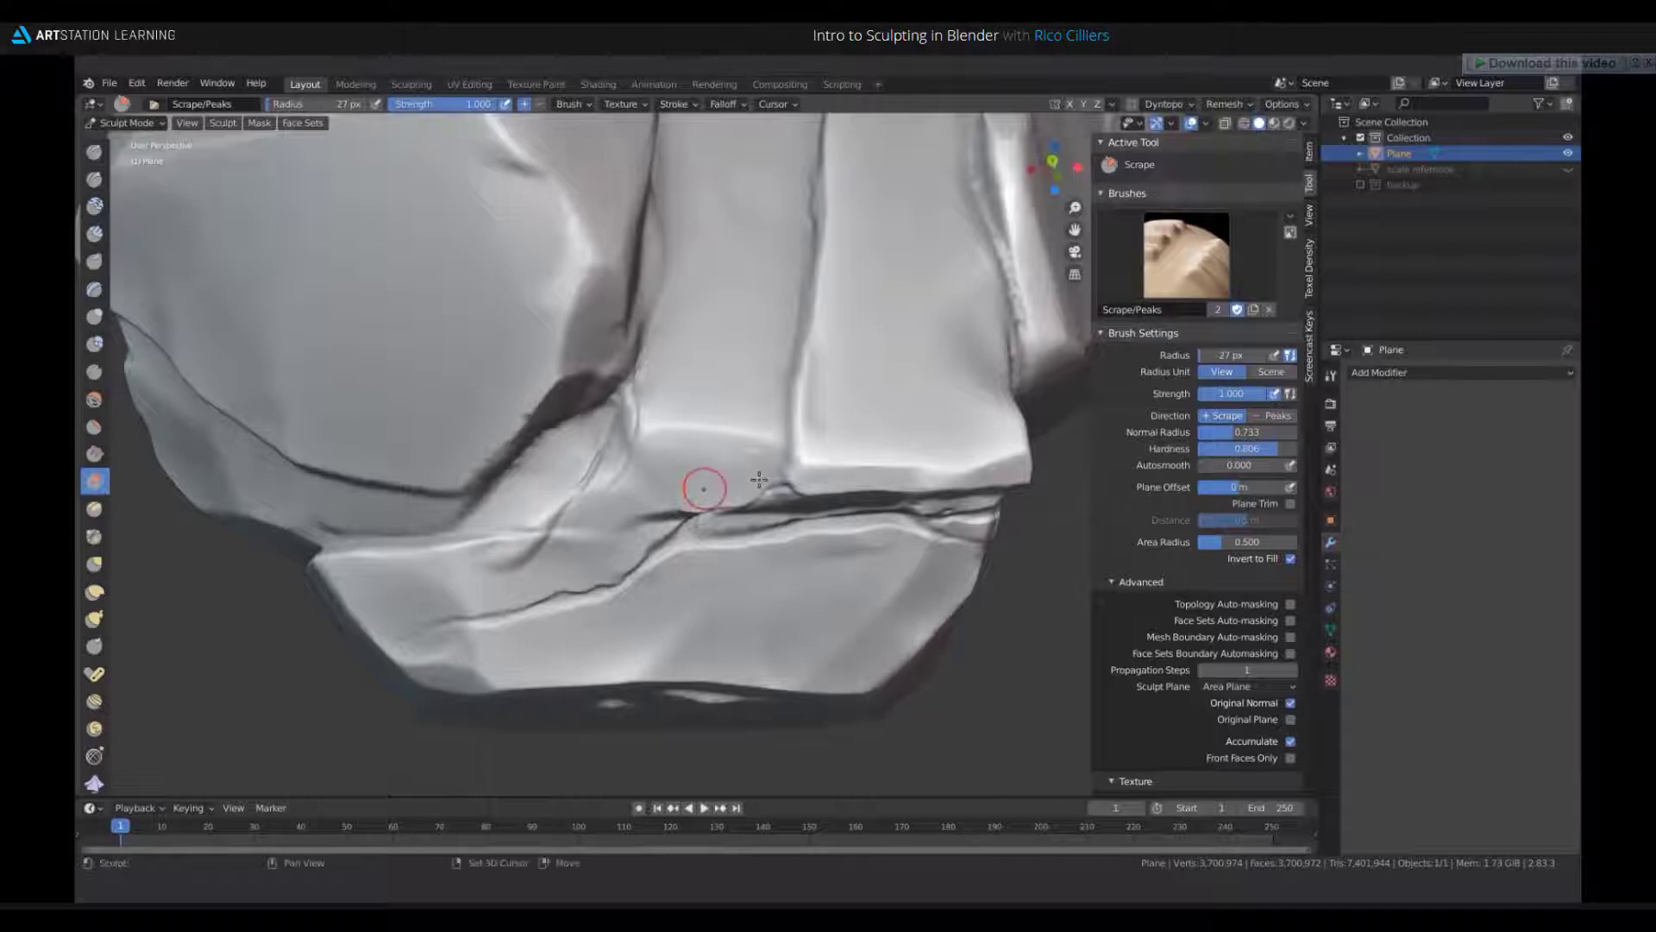
- Switch back to the Alpha stamp brush and display the image settings of its brush texture
scroll(704, 488, "down", 4)
key("x")
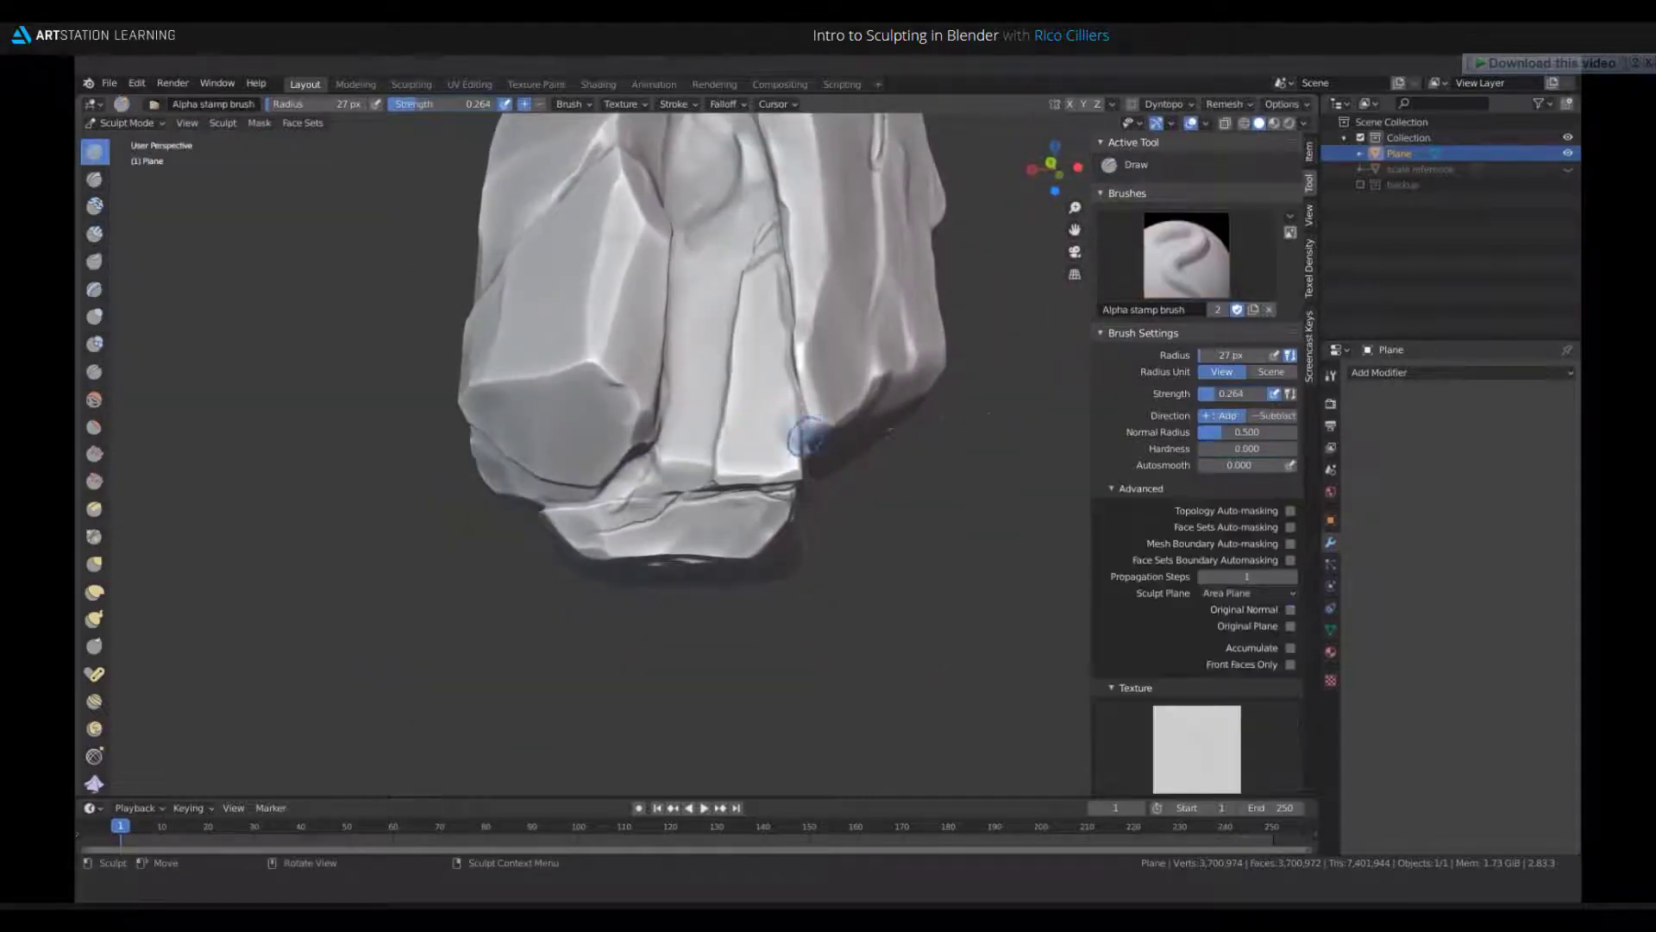
scroll(1198, 496, "down", 3)
left_click(1202, 576)
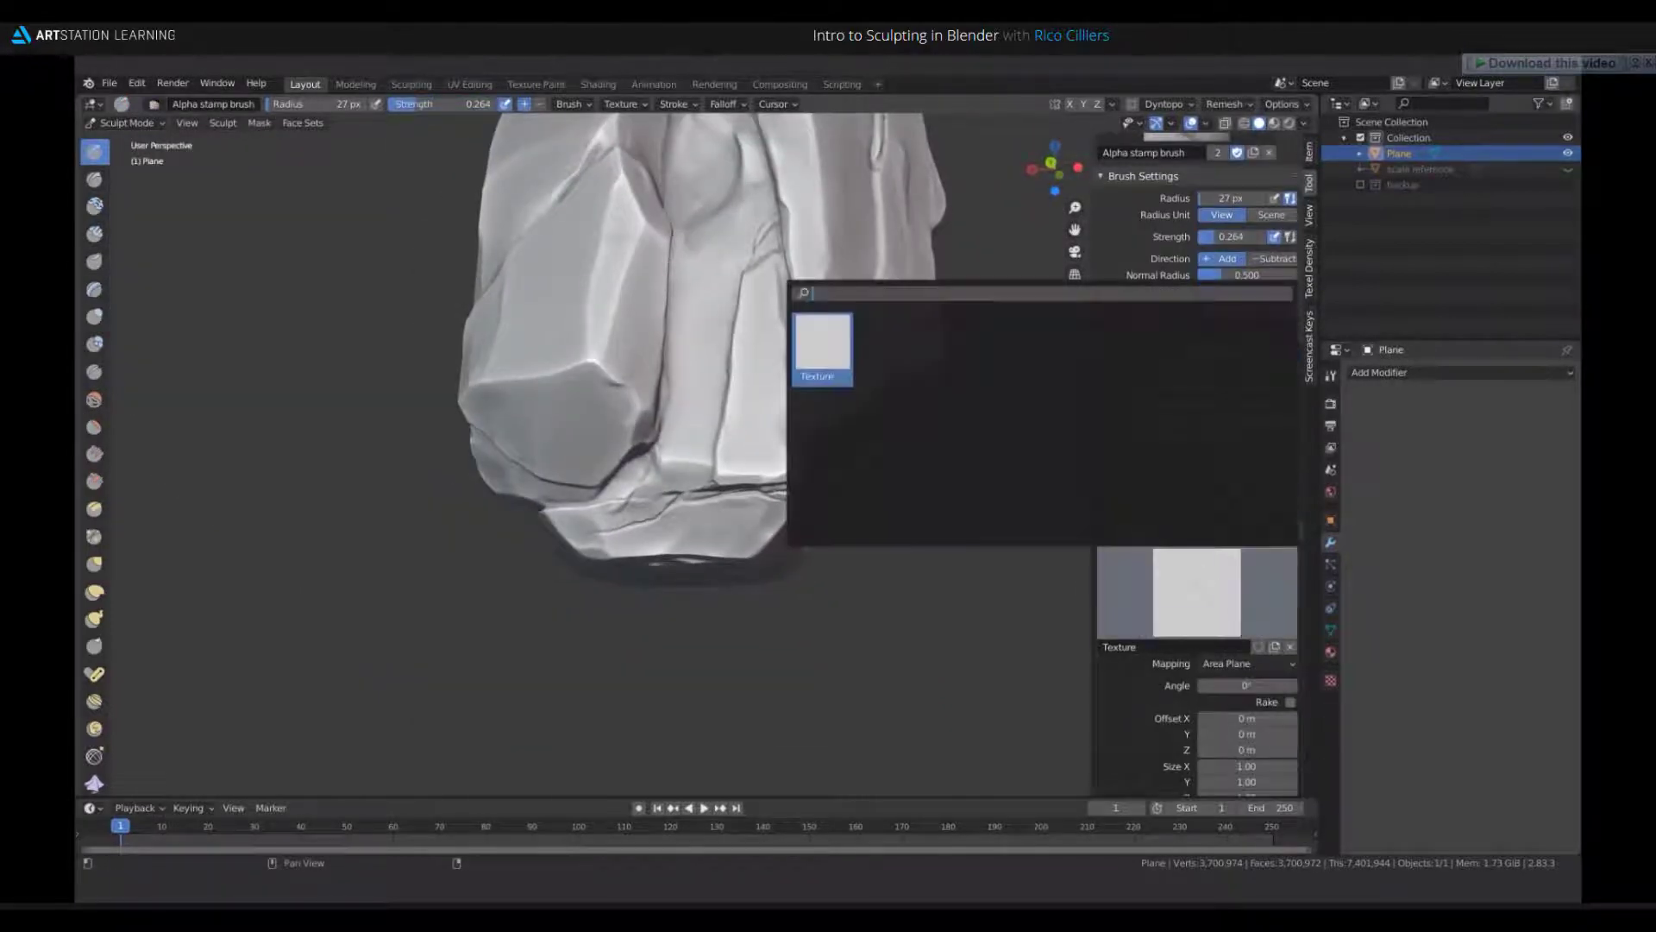
scroll(1285, 552, "down", 8)
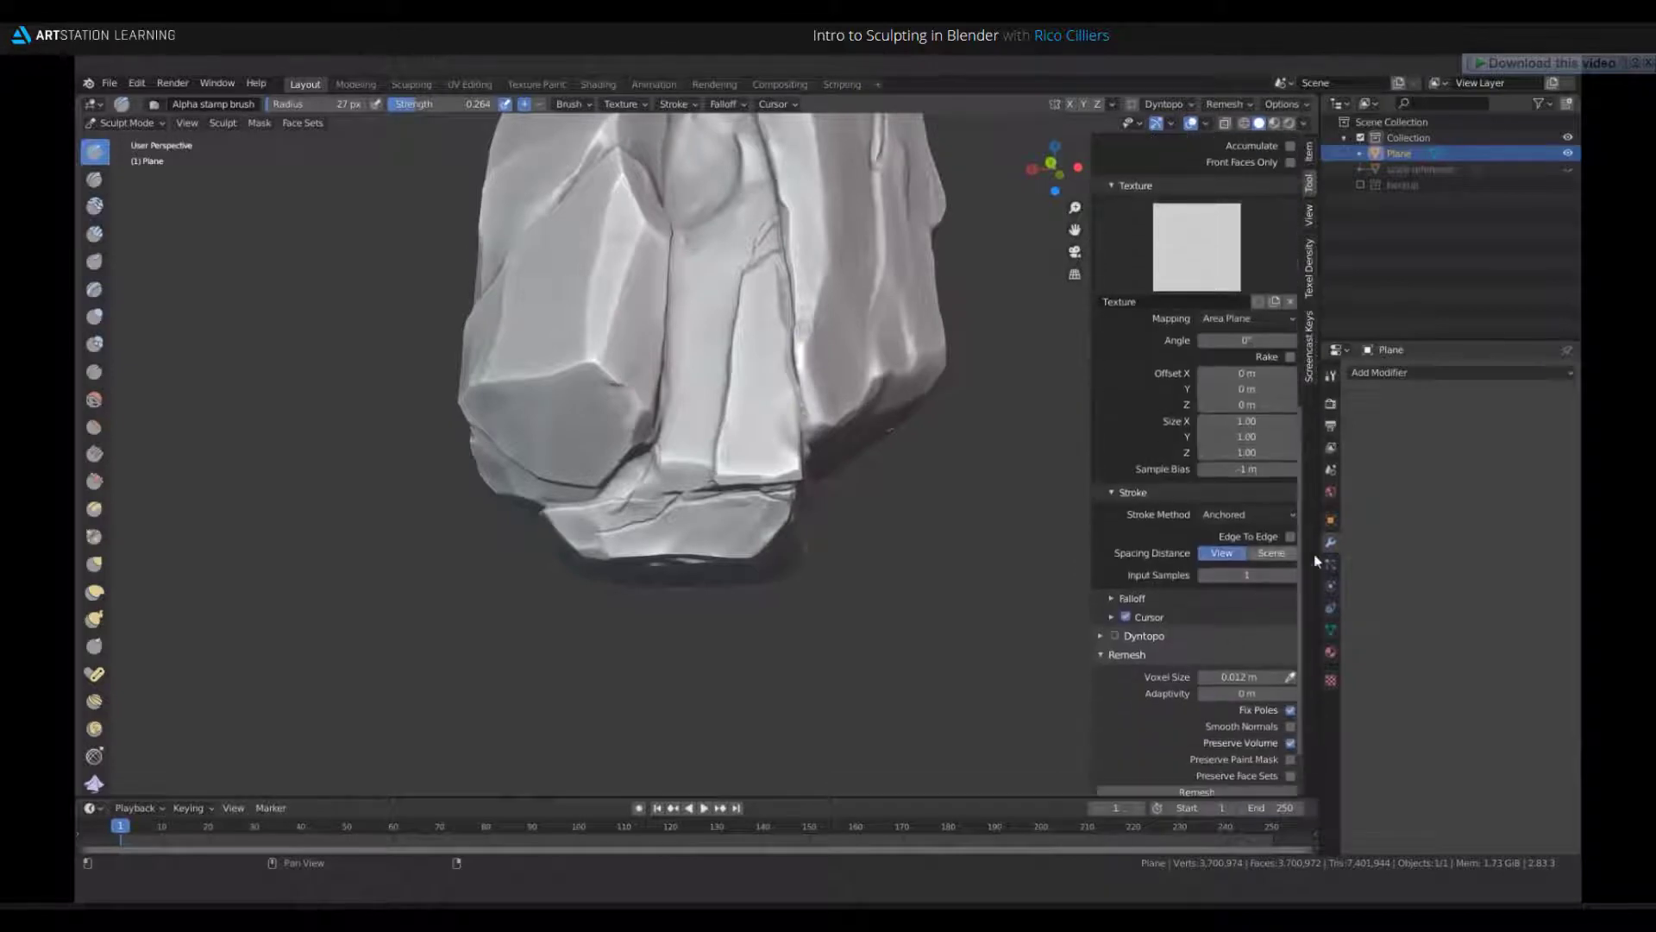
left_click(1331, 678)
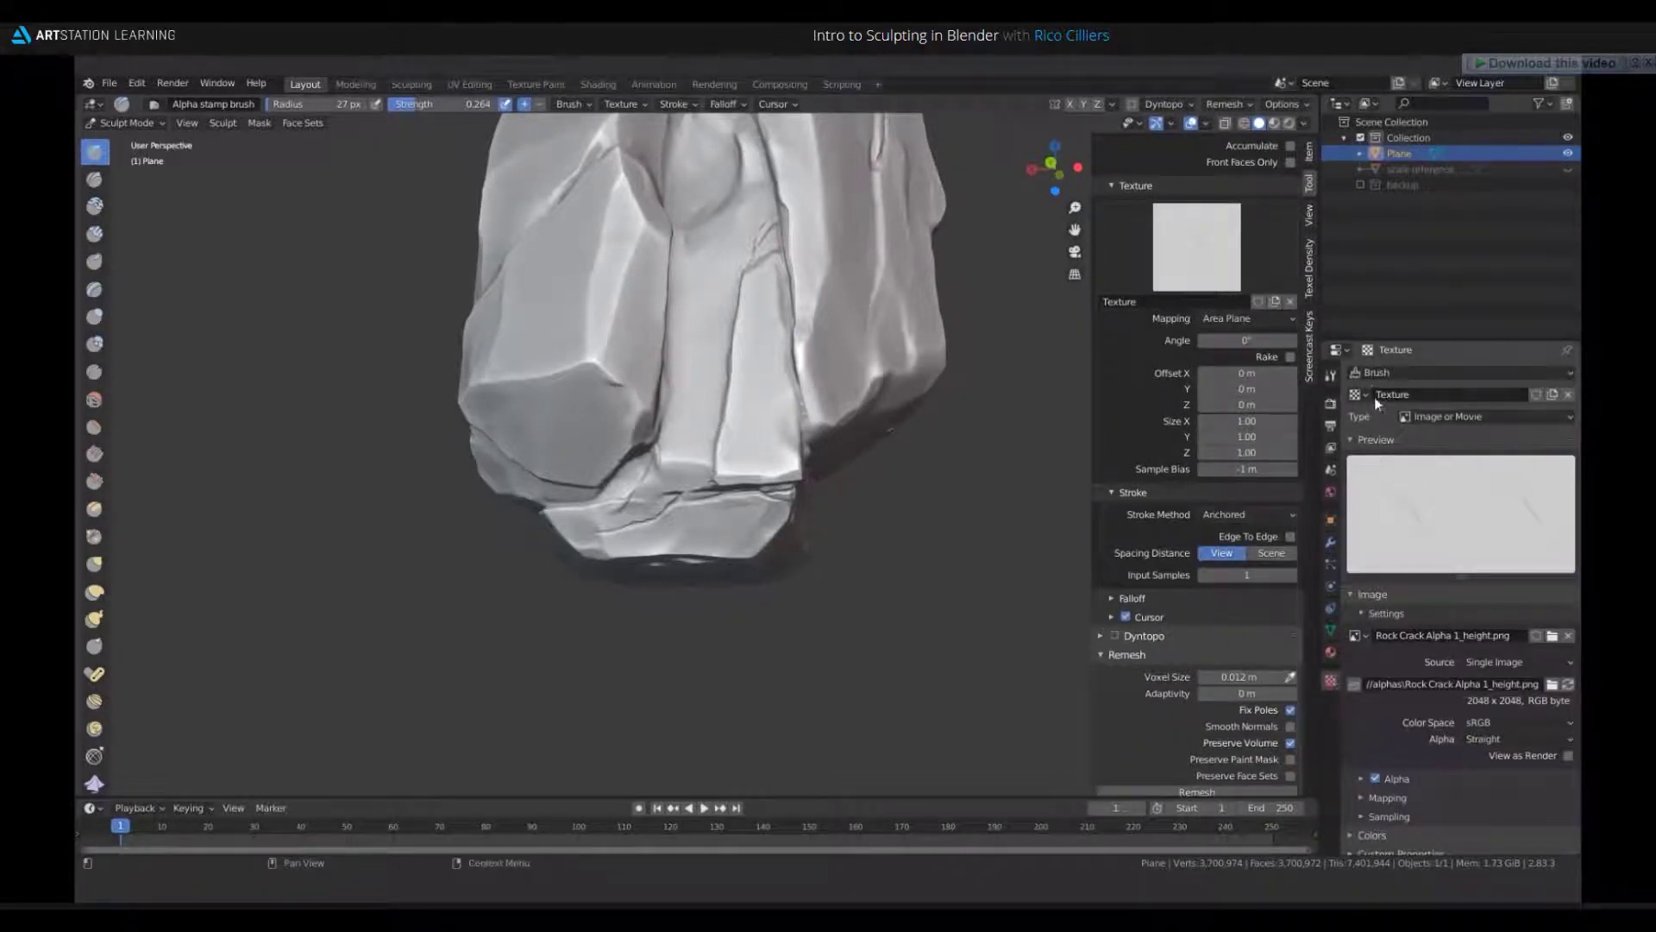
left_click(1378, 372)
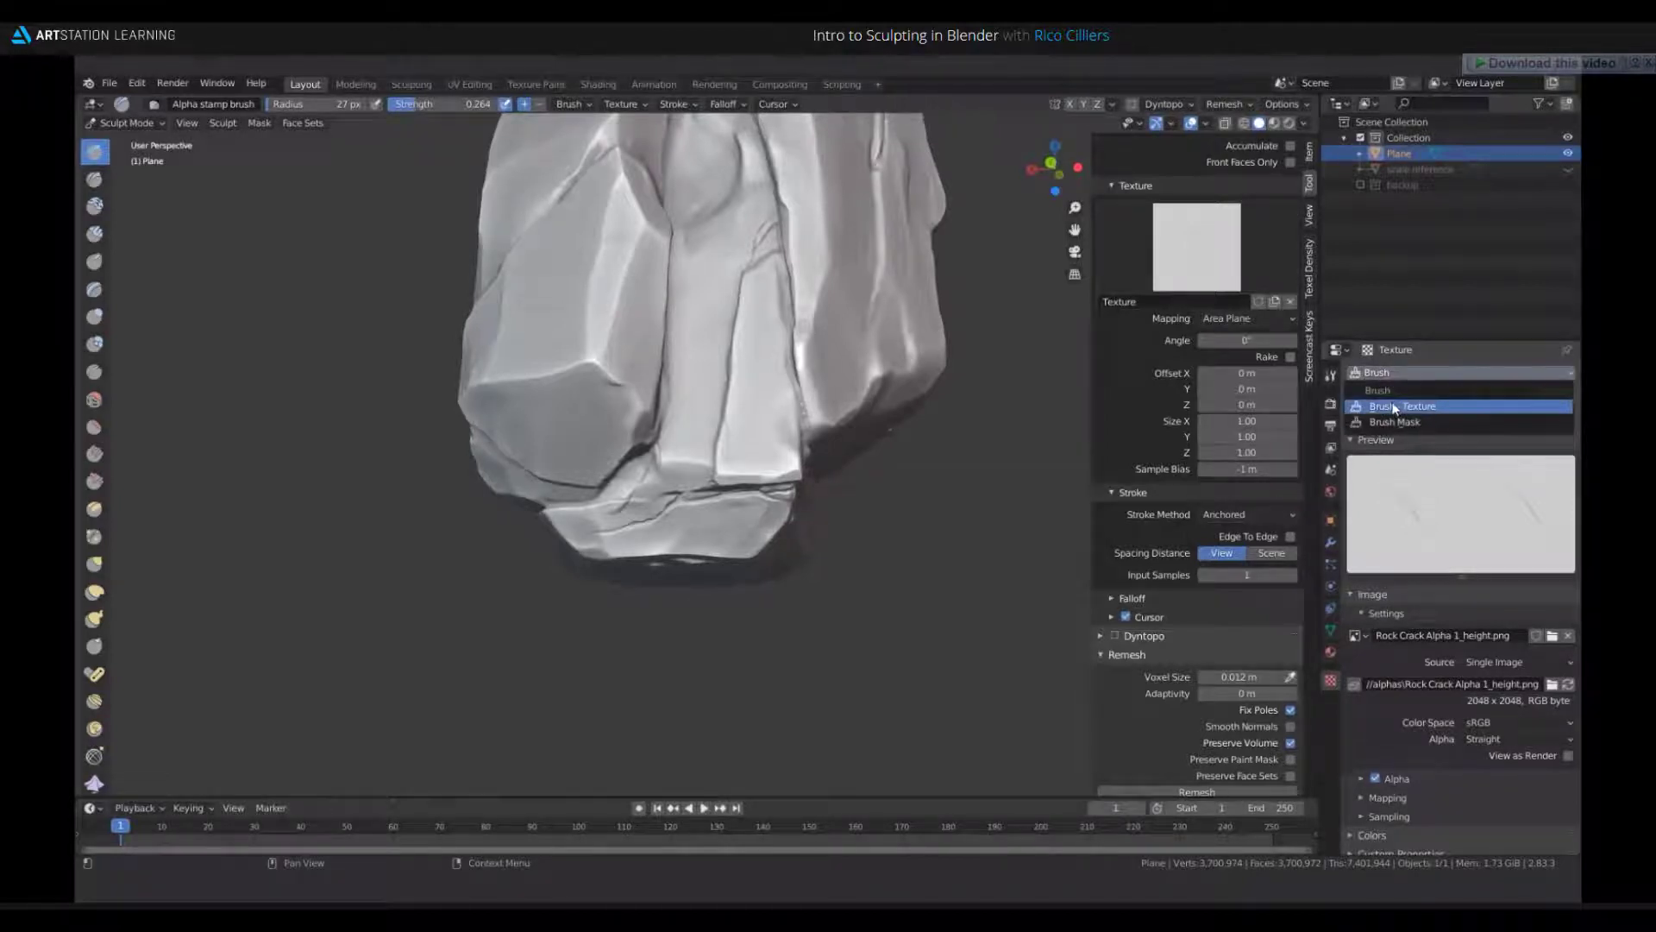
left_click(1395, 406)
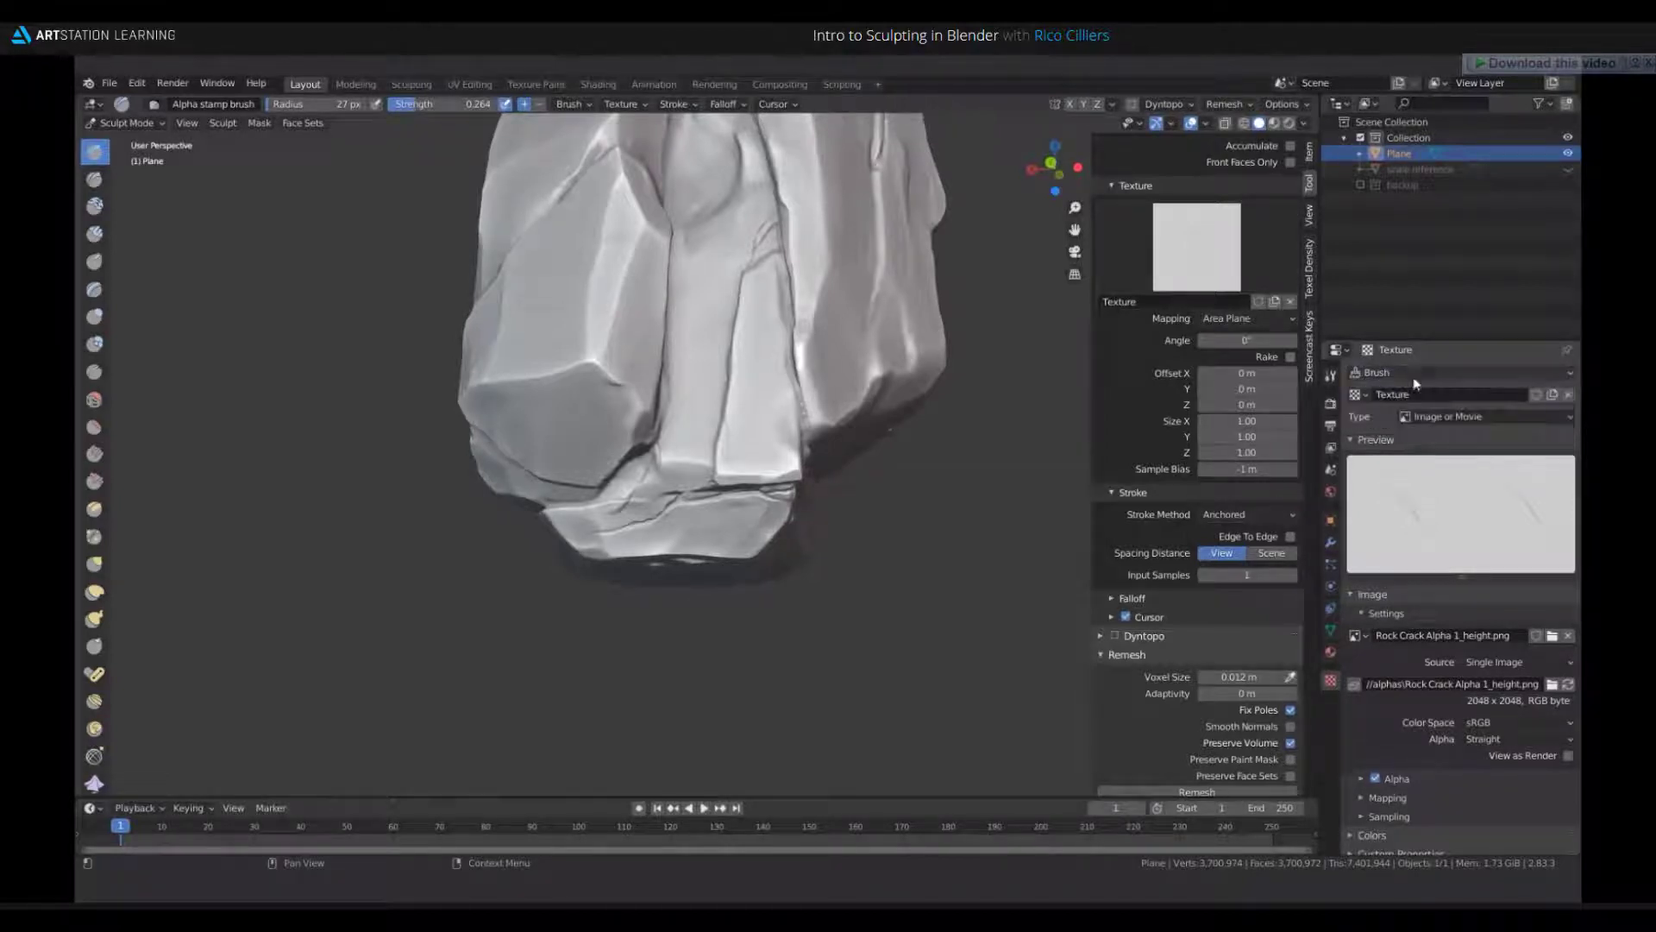
- Load Rock Crack Alpha 2_height.png as the brush texture image and stamp faint cracks on the lower columns
left_click(1551, 683)
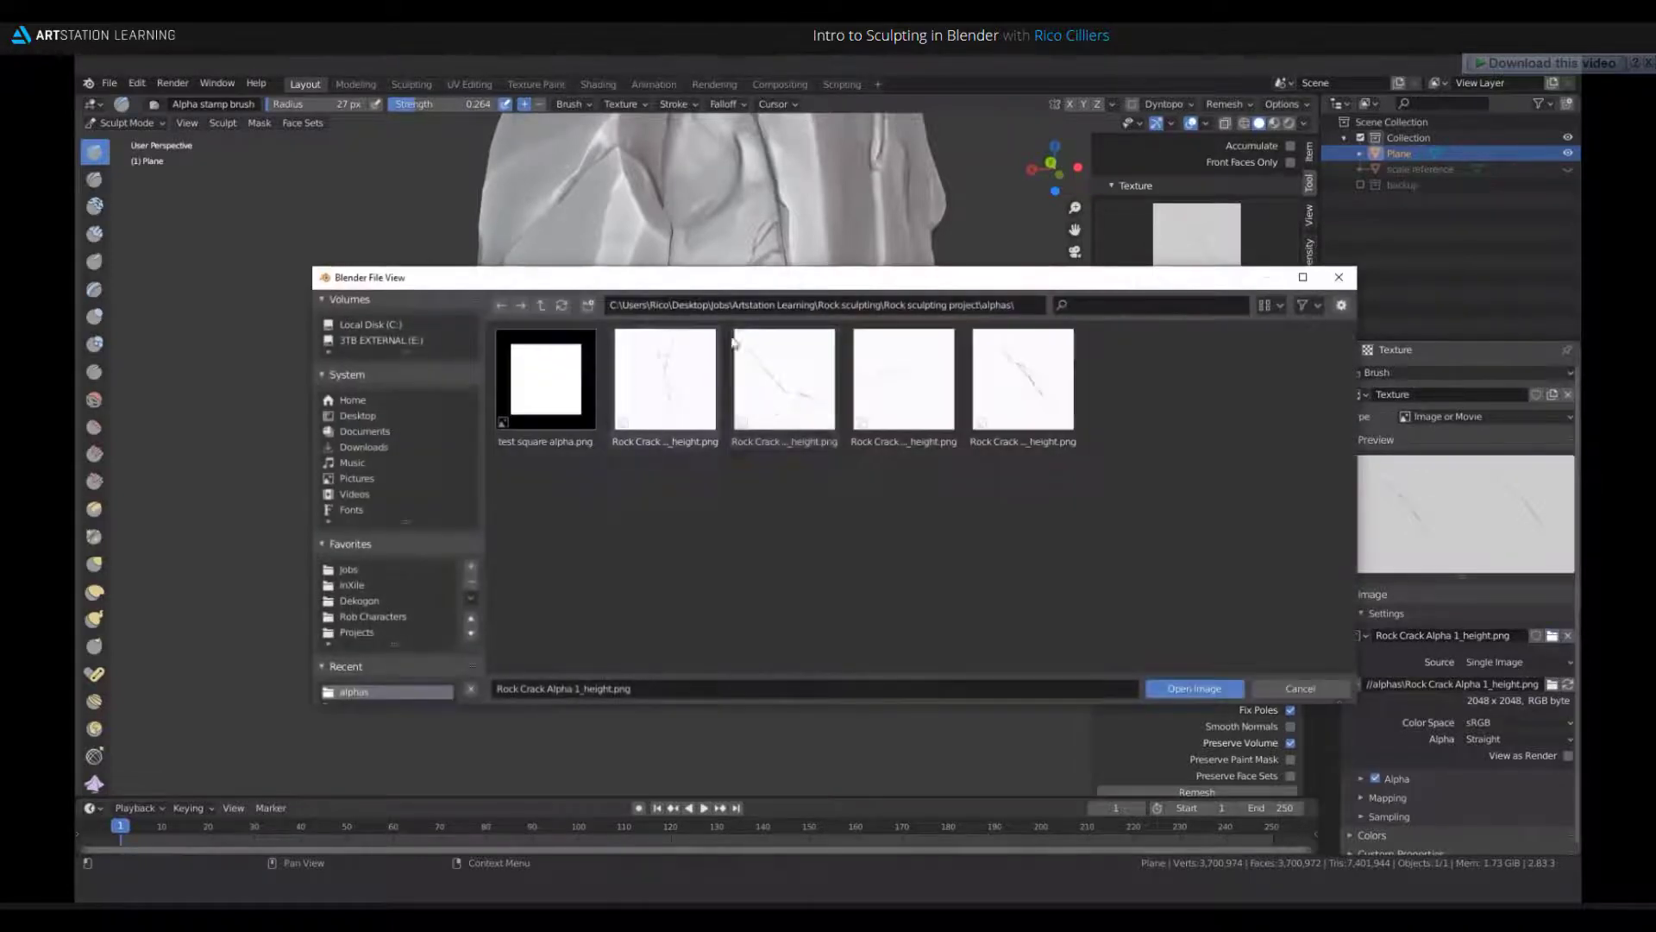
left_click(917, 385)
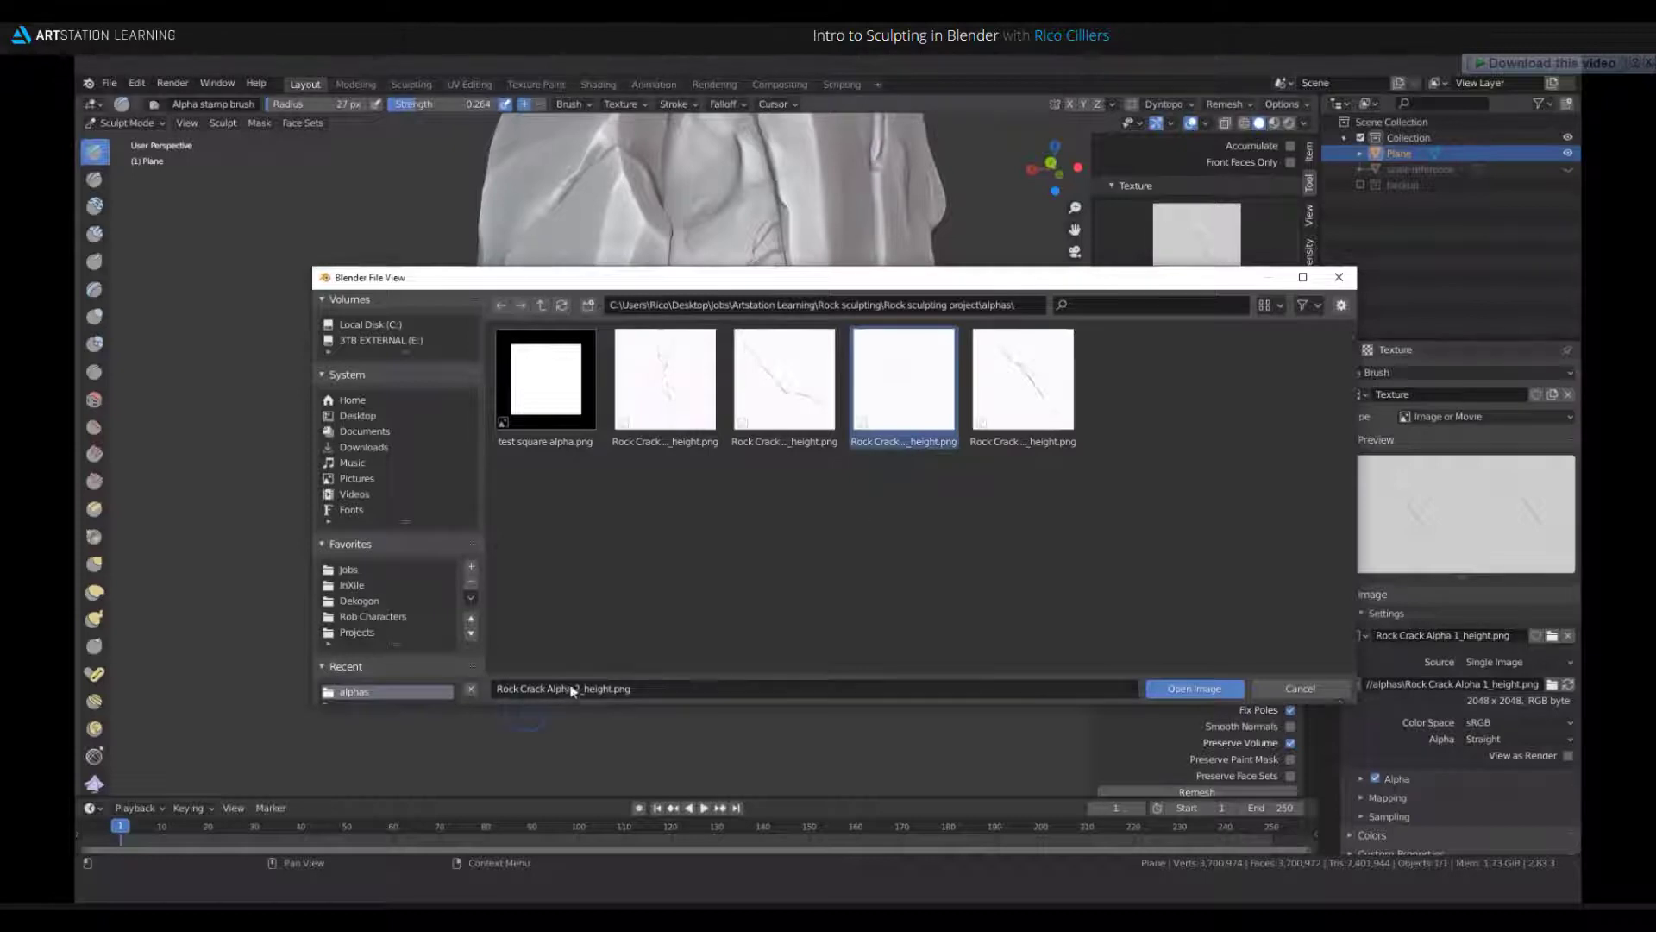
left_click(1160, 690)
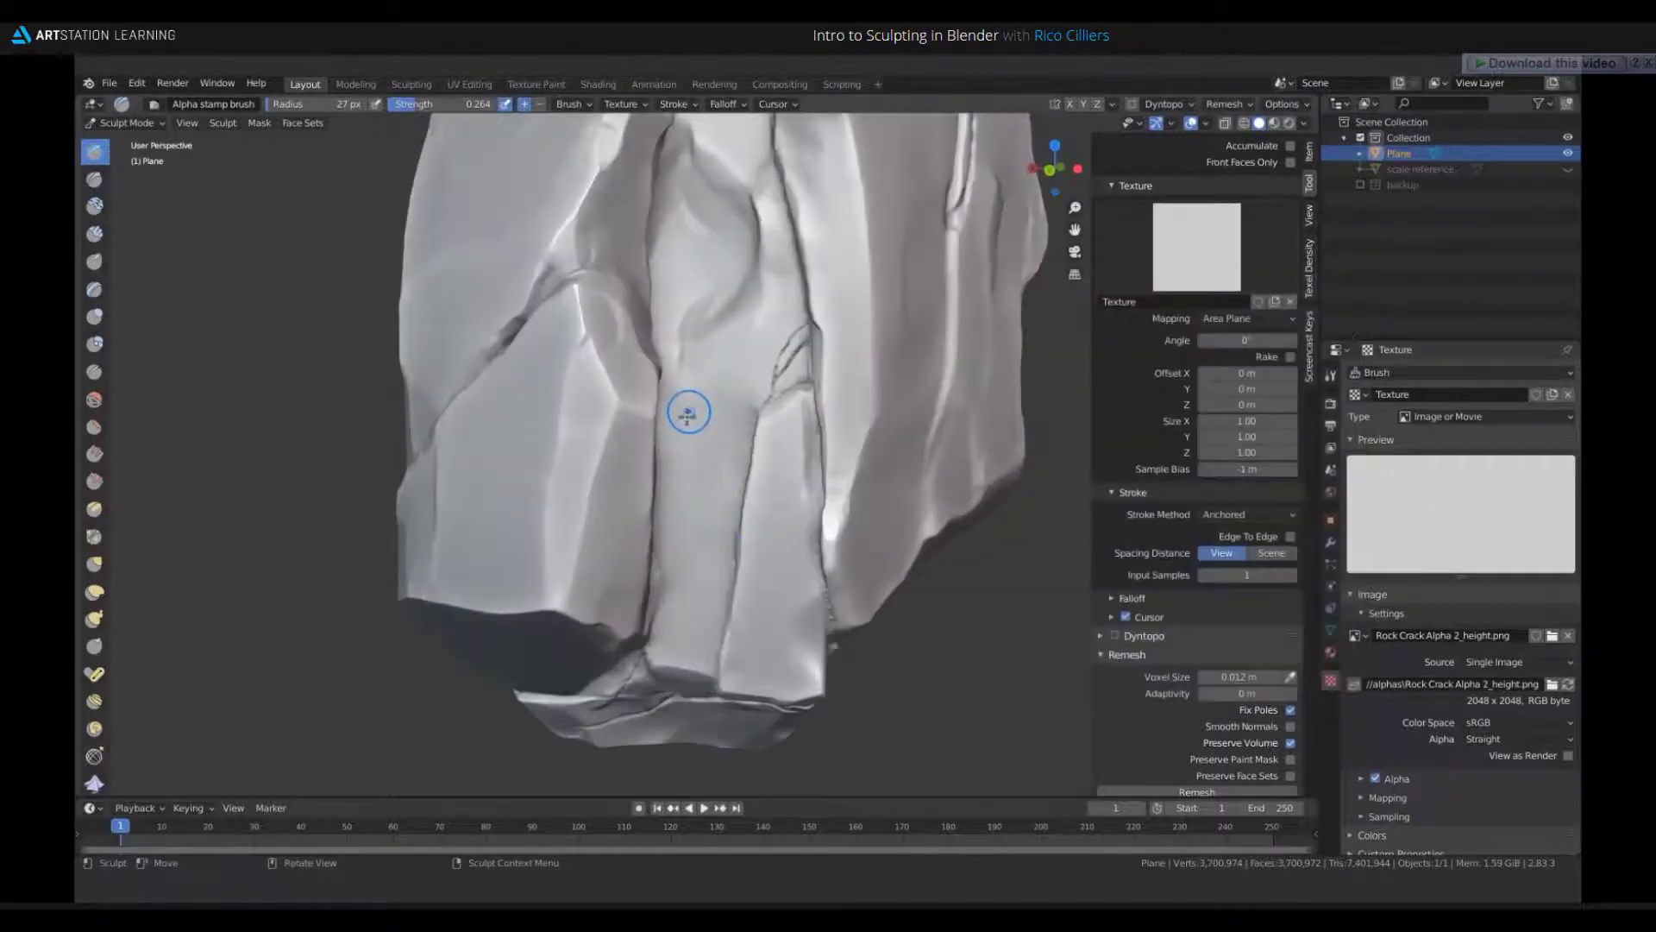
left_click_drag(676, 391, 687, 464)
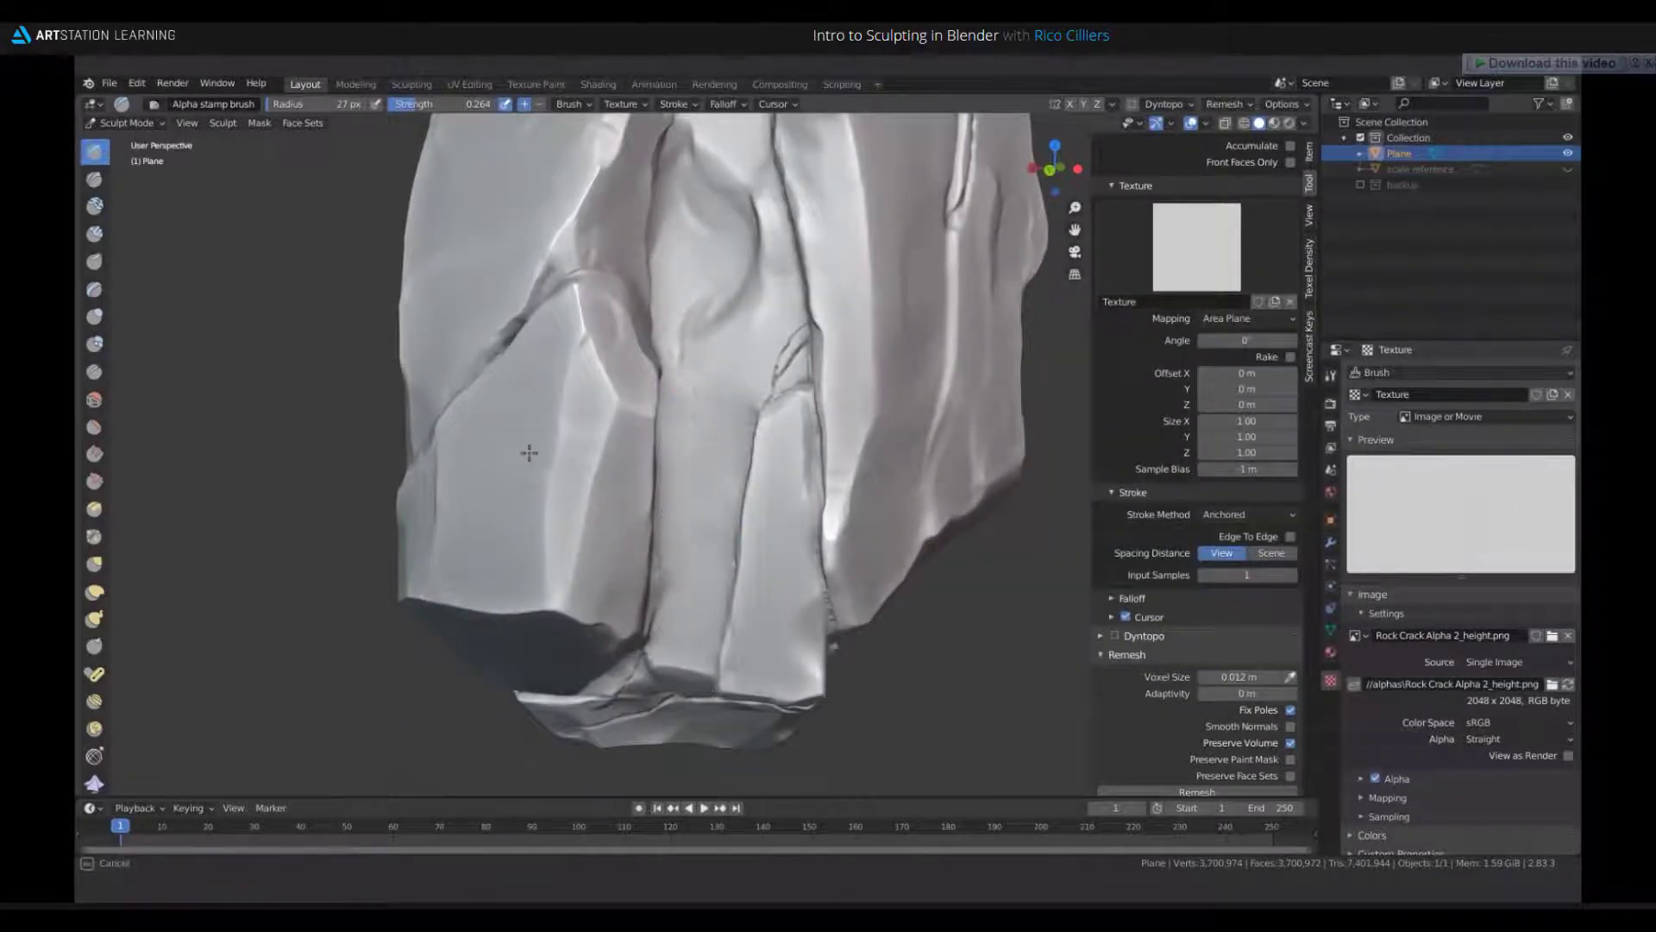
left_click_drag(527, 459, 527, 459)
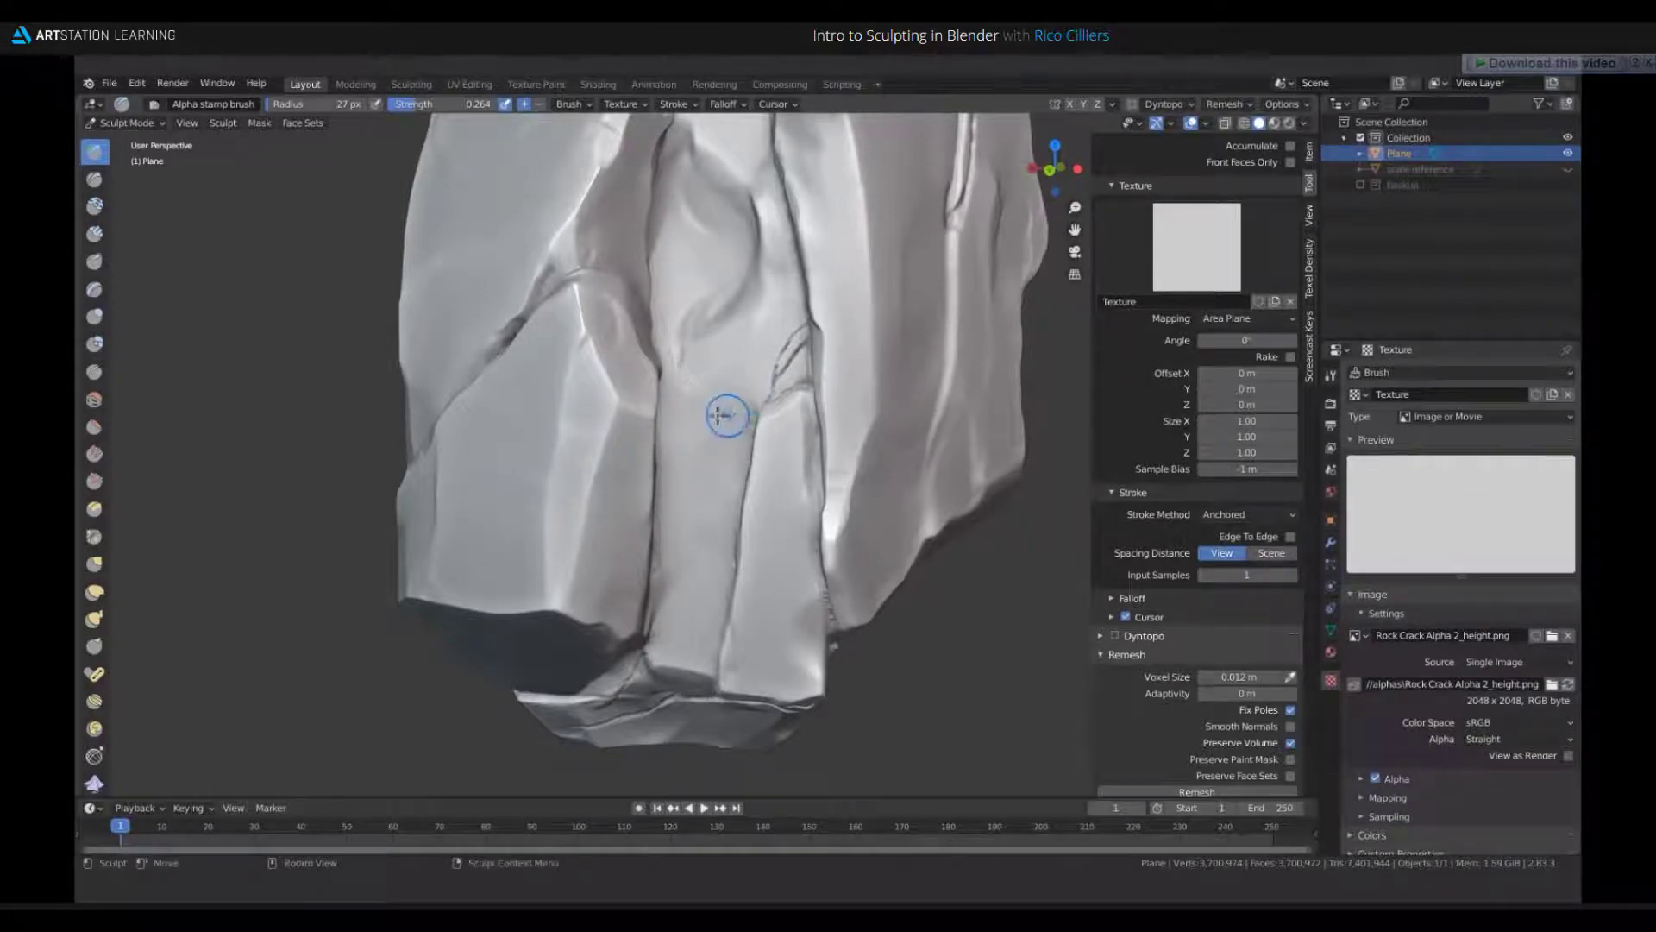
- Set the brush strength to 0.475 and stamp cracks across the groove beside the cavity and inside the hollow
key("shift+f")
left_click(738, 383)
middle_click_drag(739, 371, 721, 590, "shift")
middle_click_drag(721, 590, 711, 490, "ctrl")
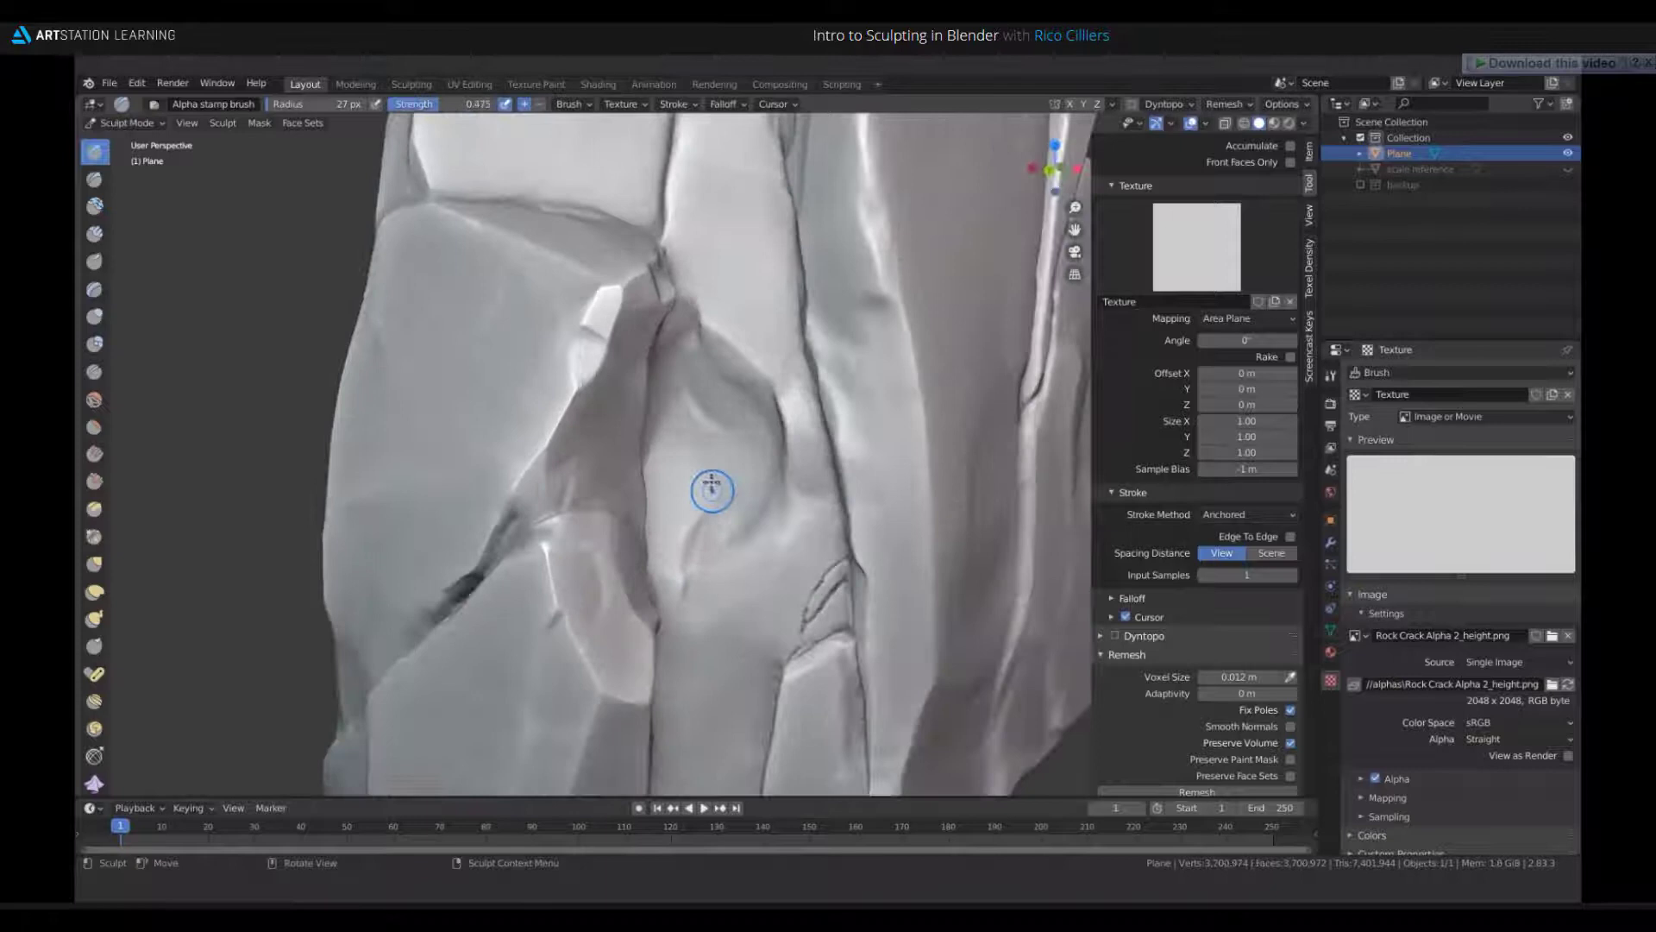
left_click_drag(788, 361, 809, 412)
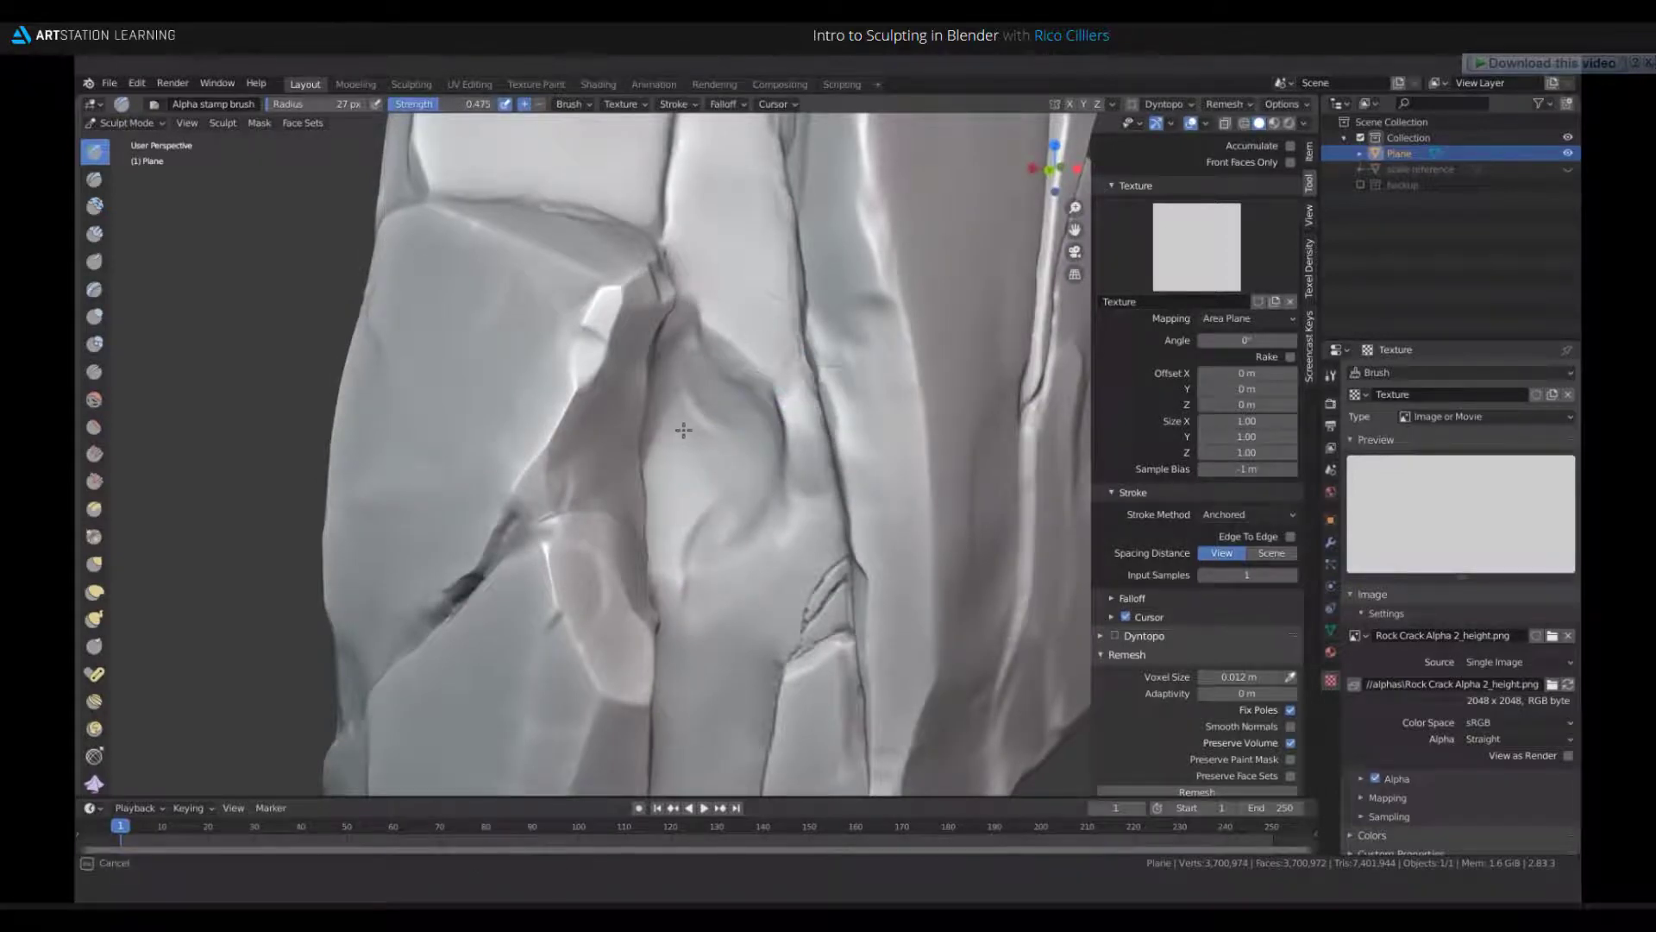
left_click_drag(691, 385, 690, 429)
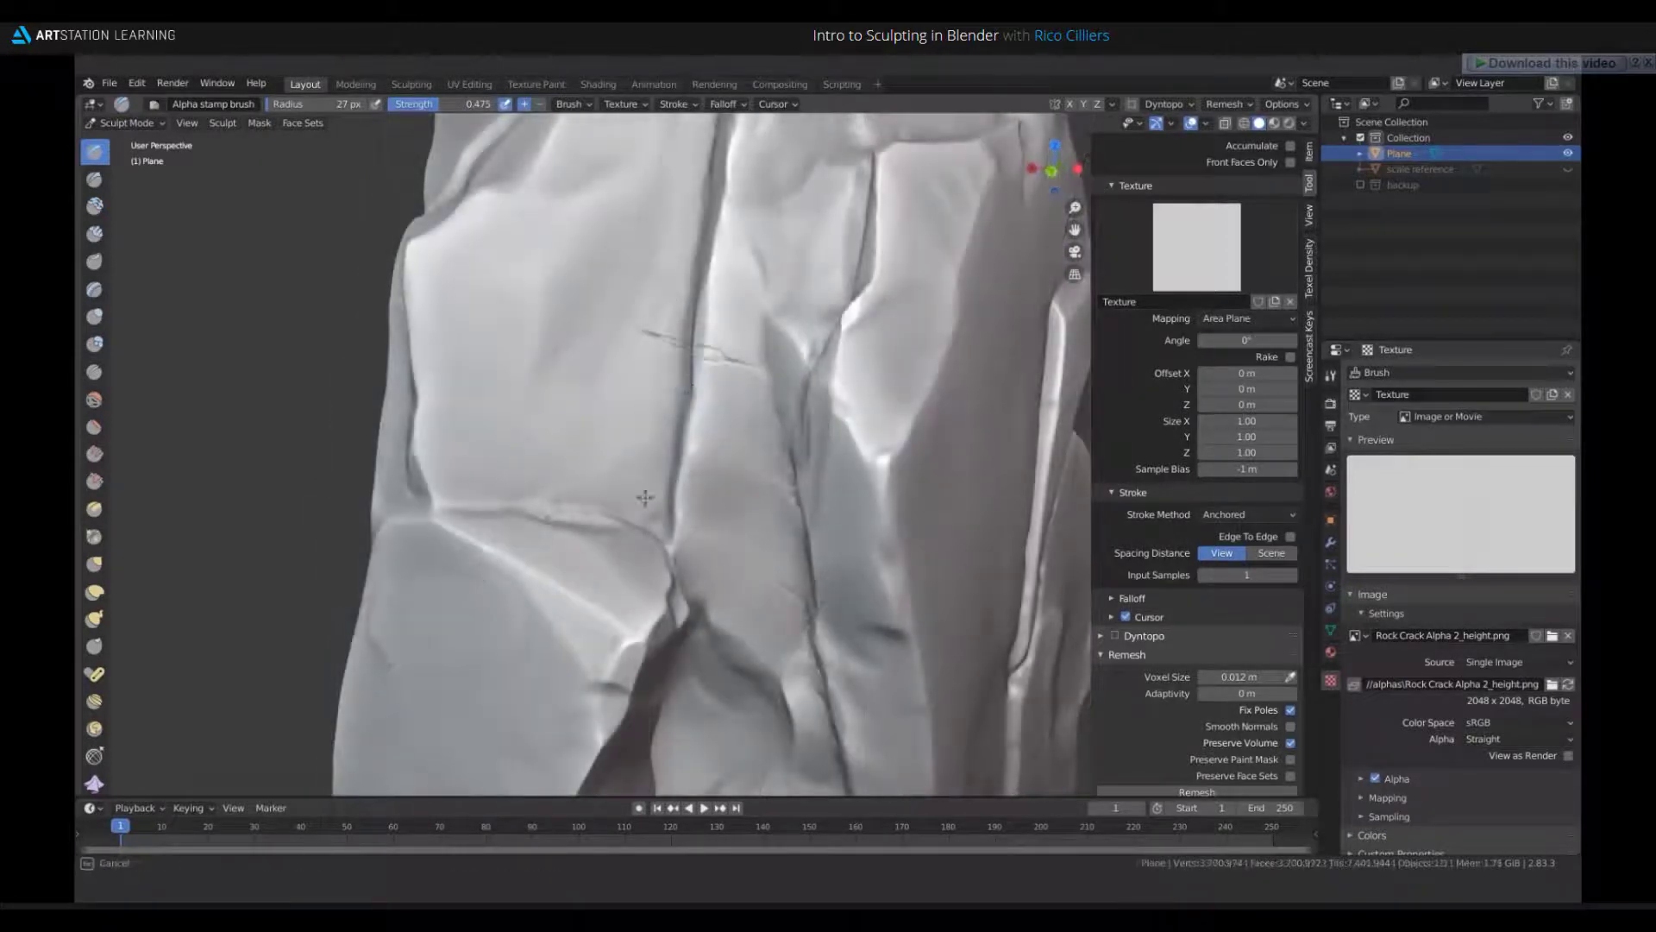
- Stamp a crack across the vertical groove between the upper slabs of the rock
left_click_drag(680, 489, 651, 509)
scroll(651, 510, "down", 5)
middle_click_drag(708, 421, 725, 458, "shift")
scroll(724, 457, "up", 3)
scroll(621, 423, "up", 5)
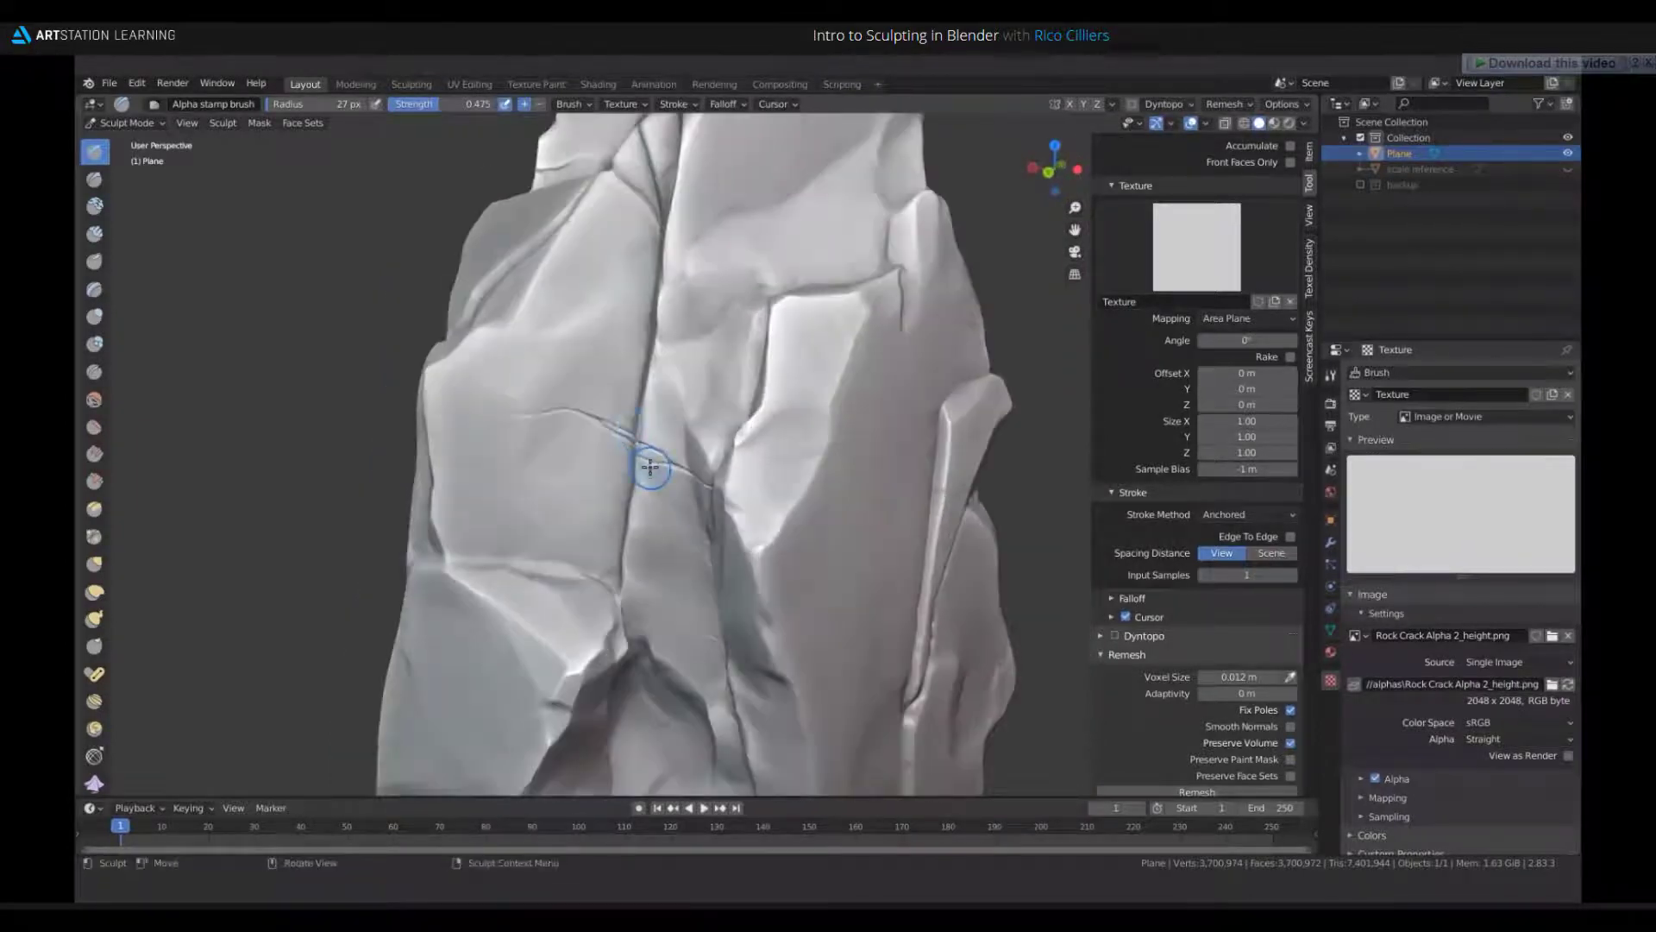
- Soften the stamped crack across the narrow central column with the Scrape brush, enlarging its radius to 34 px
key("shift+t")
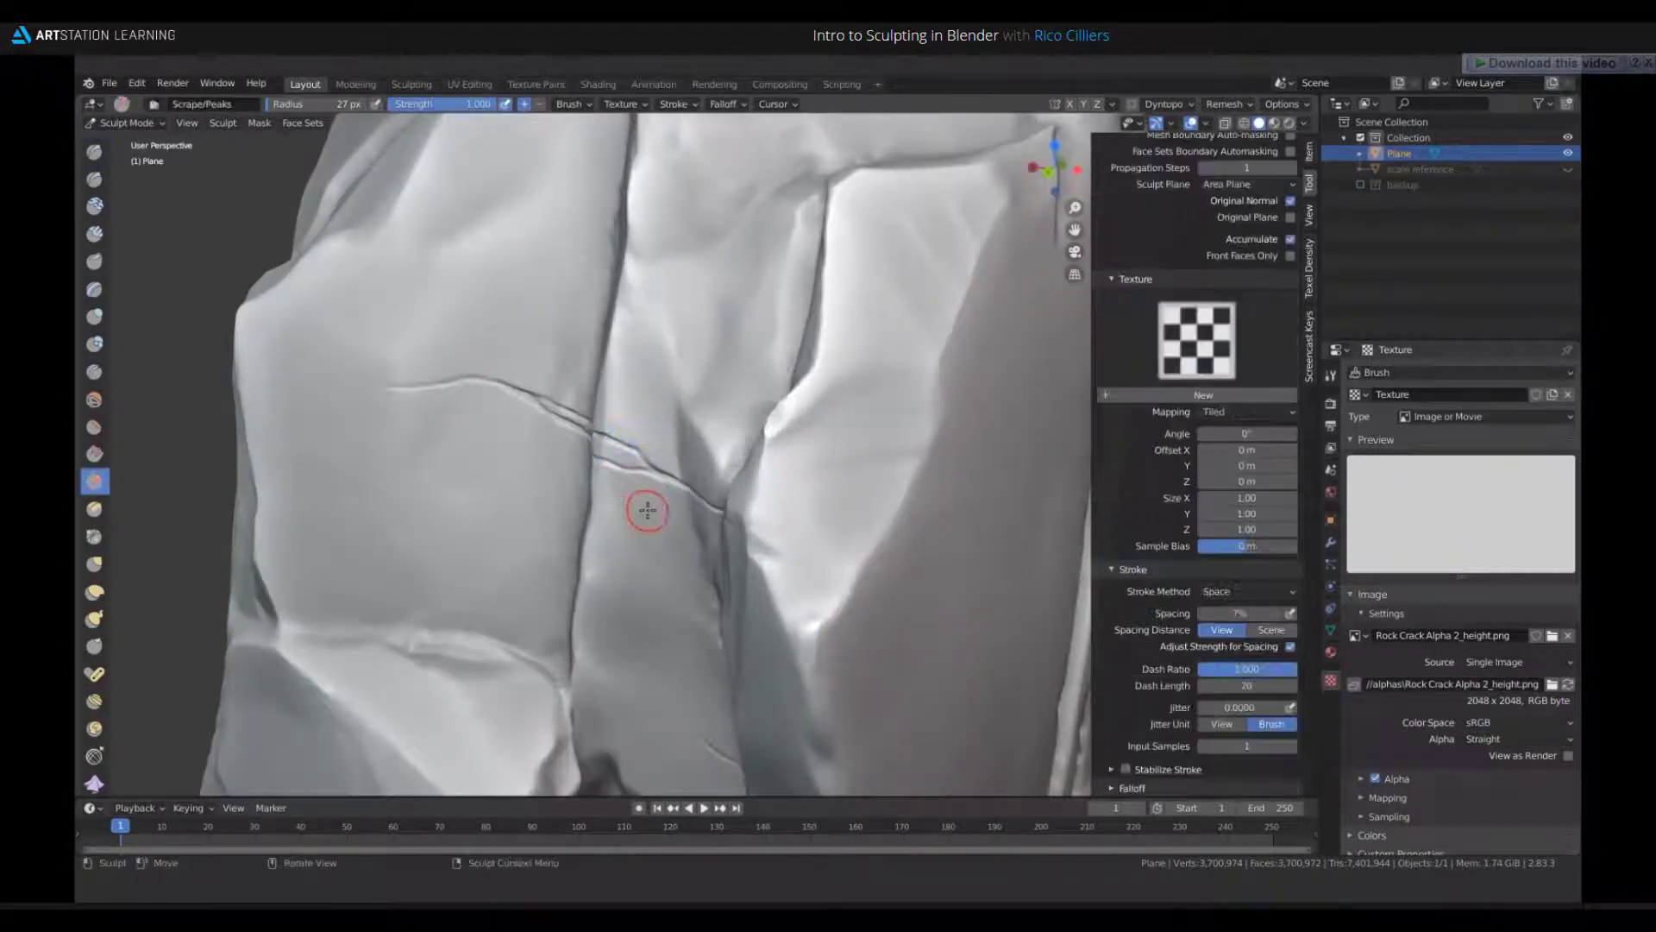
middle_click_drag(686, 516, 697, 514)
mouse_move(710, 473)
left_mouse_down()
mouse_move(689, 442)
mouse_move(713, 462)
mouse_move(721, 442)
mouse_move(666, 447)
left_mouse_up()
key("f")
mouse_move(680, 366)
left_mouse_down()
mouse_move(665, 370)
mouse_move(677, 346)
mouse_move(710, 458)
mouse_move(732, 445)
left_mouse_up()
scroll(735, 554, "down", 8)
middle_click_drag(735, 554, 847, 497)
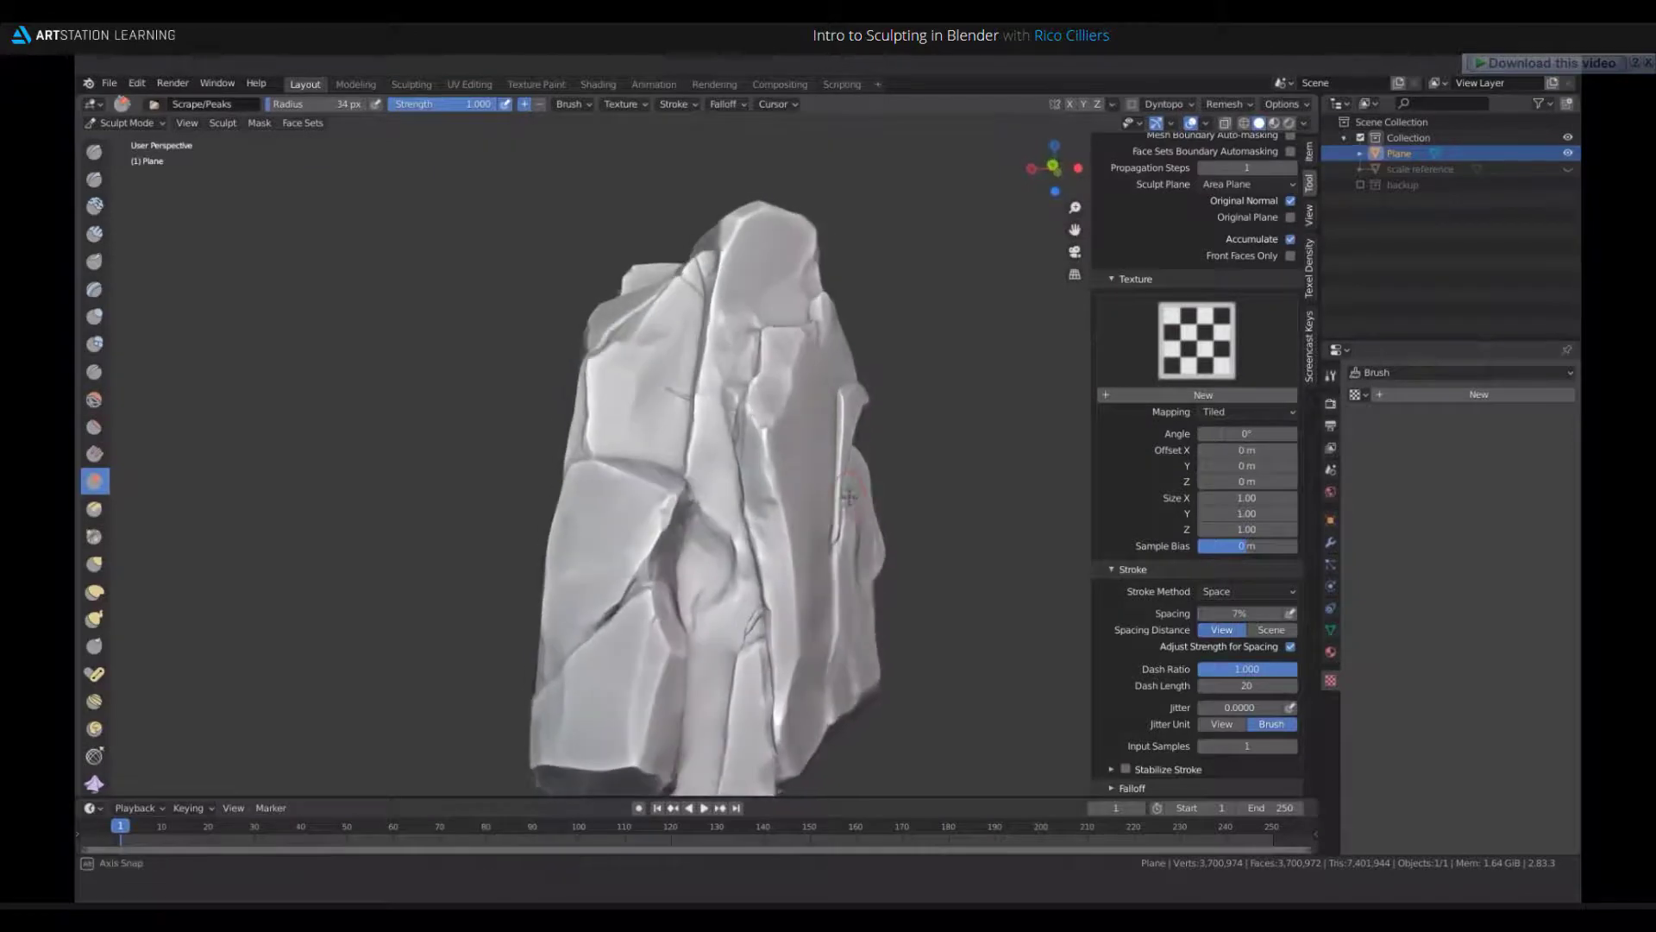
- Load Rock Crack Alpha 3_height.png as the stamp brush's texture image and stamp a crack along the ledge below the large slab
scroll(731, 414, "up", 8)
middle_click_drag(712, 462, 623, 492)
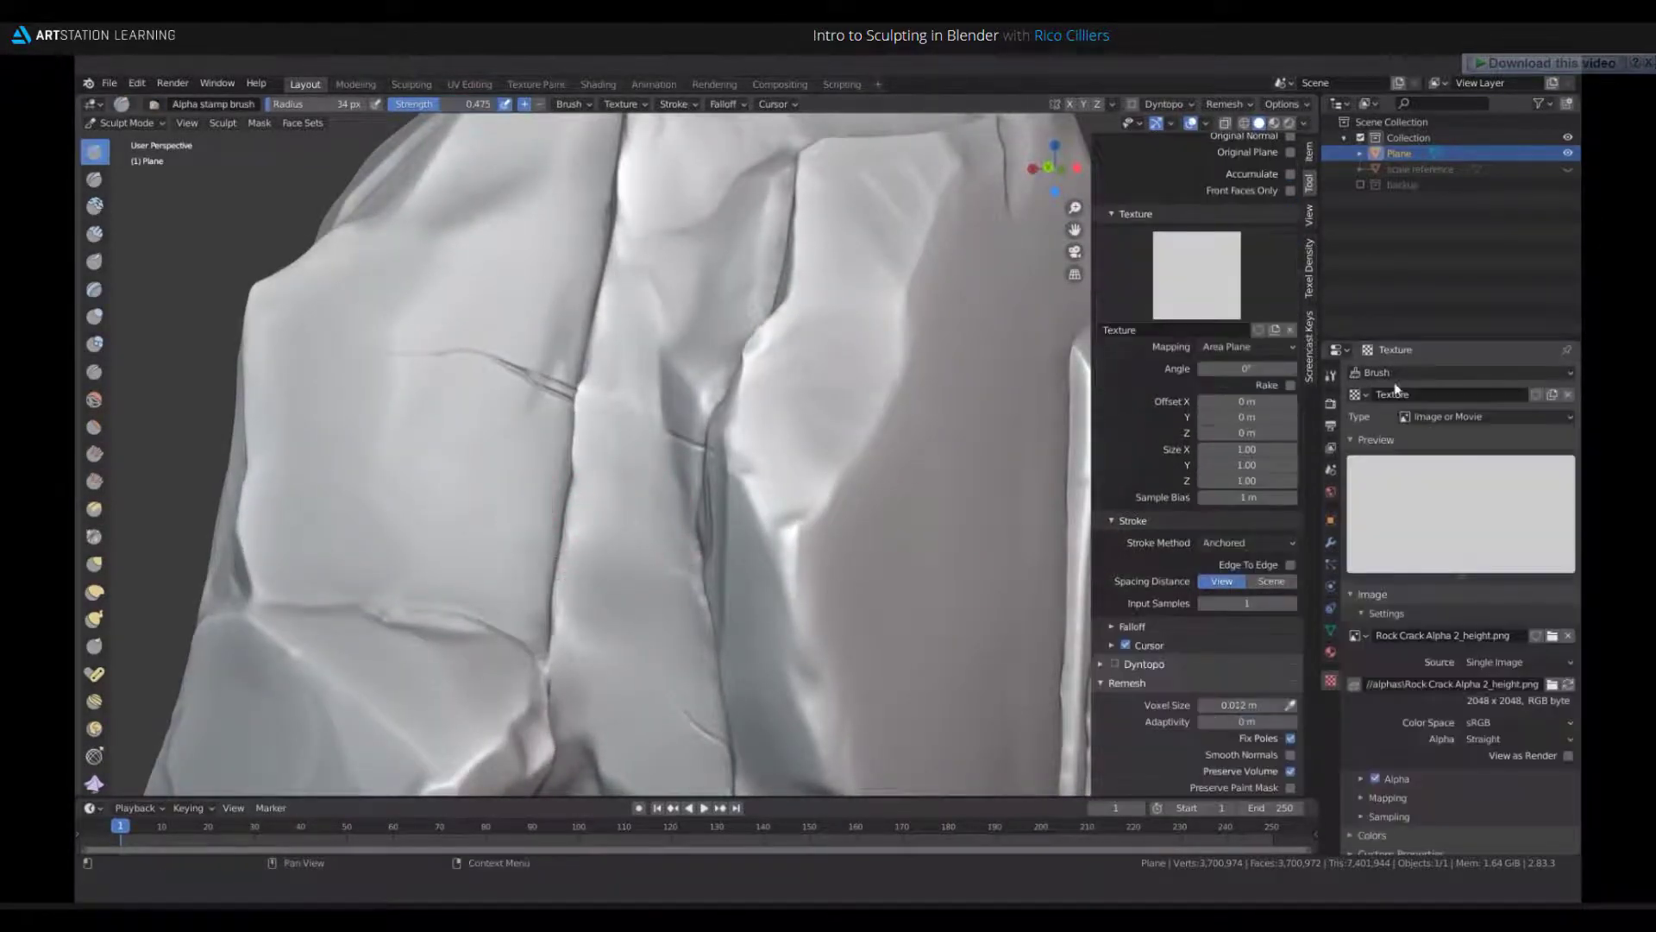
left_click(1553, 684)
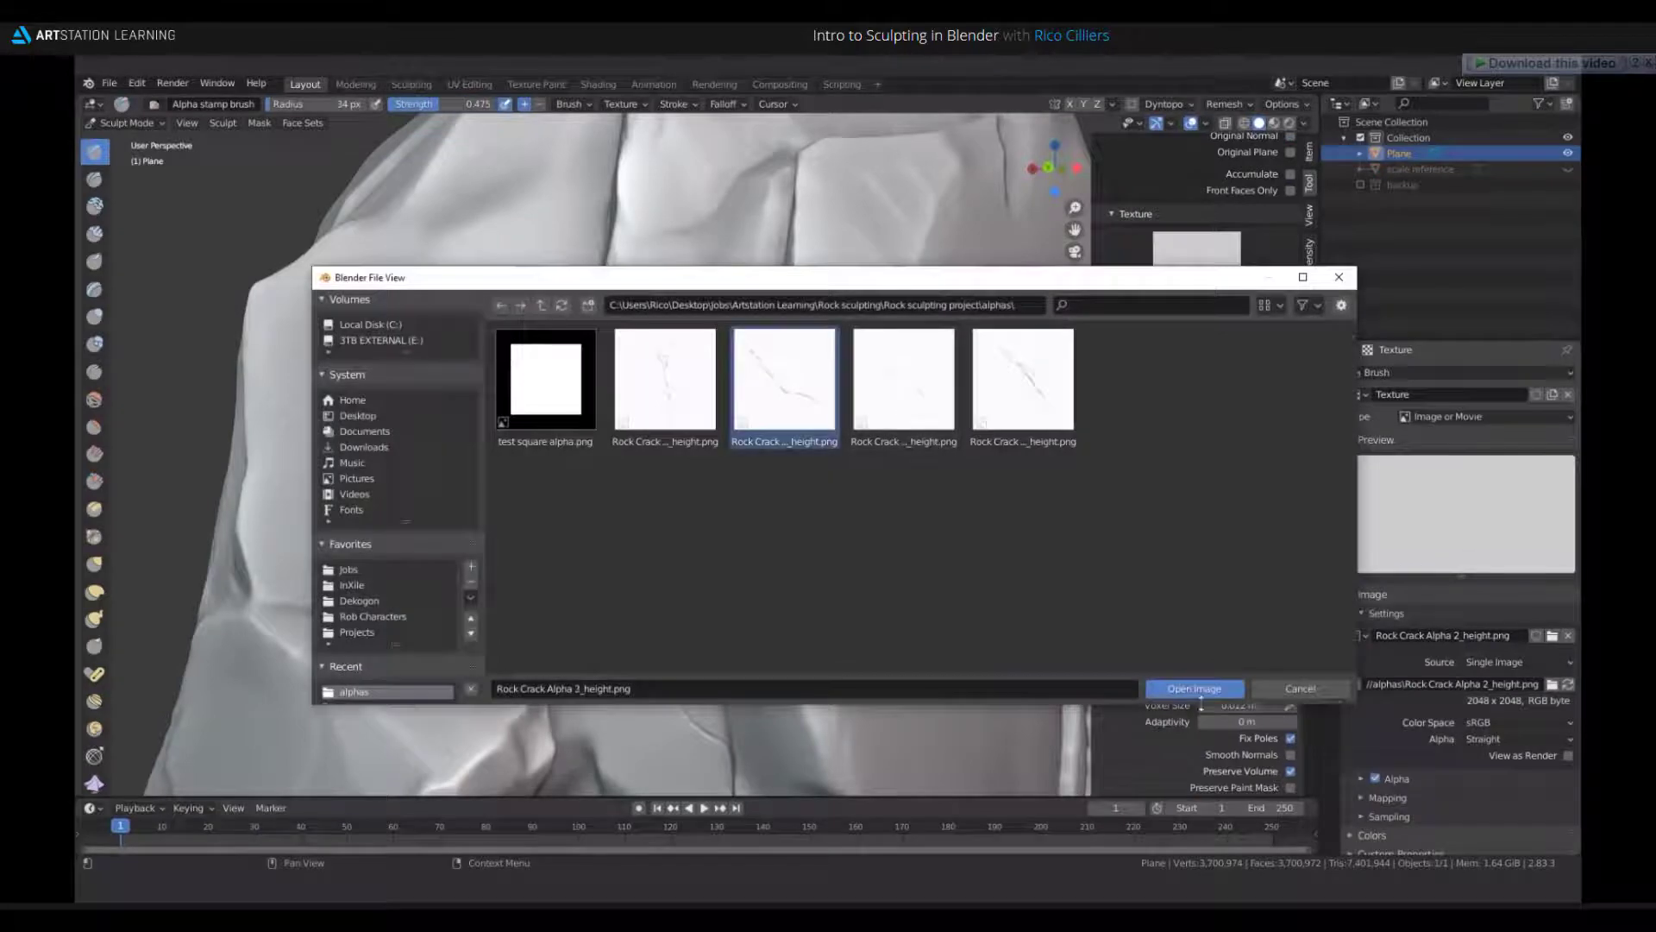
left_click(1199, 693)
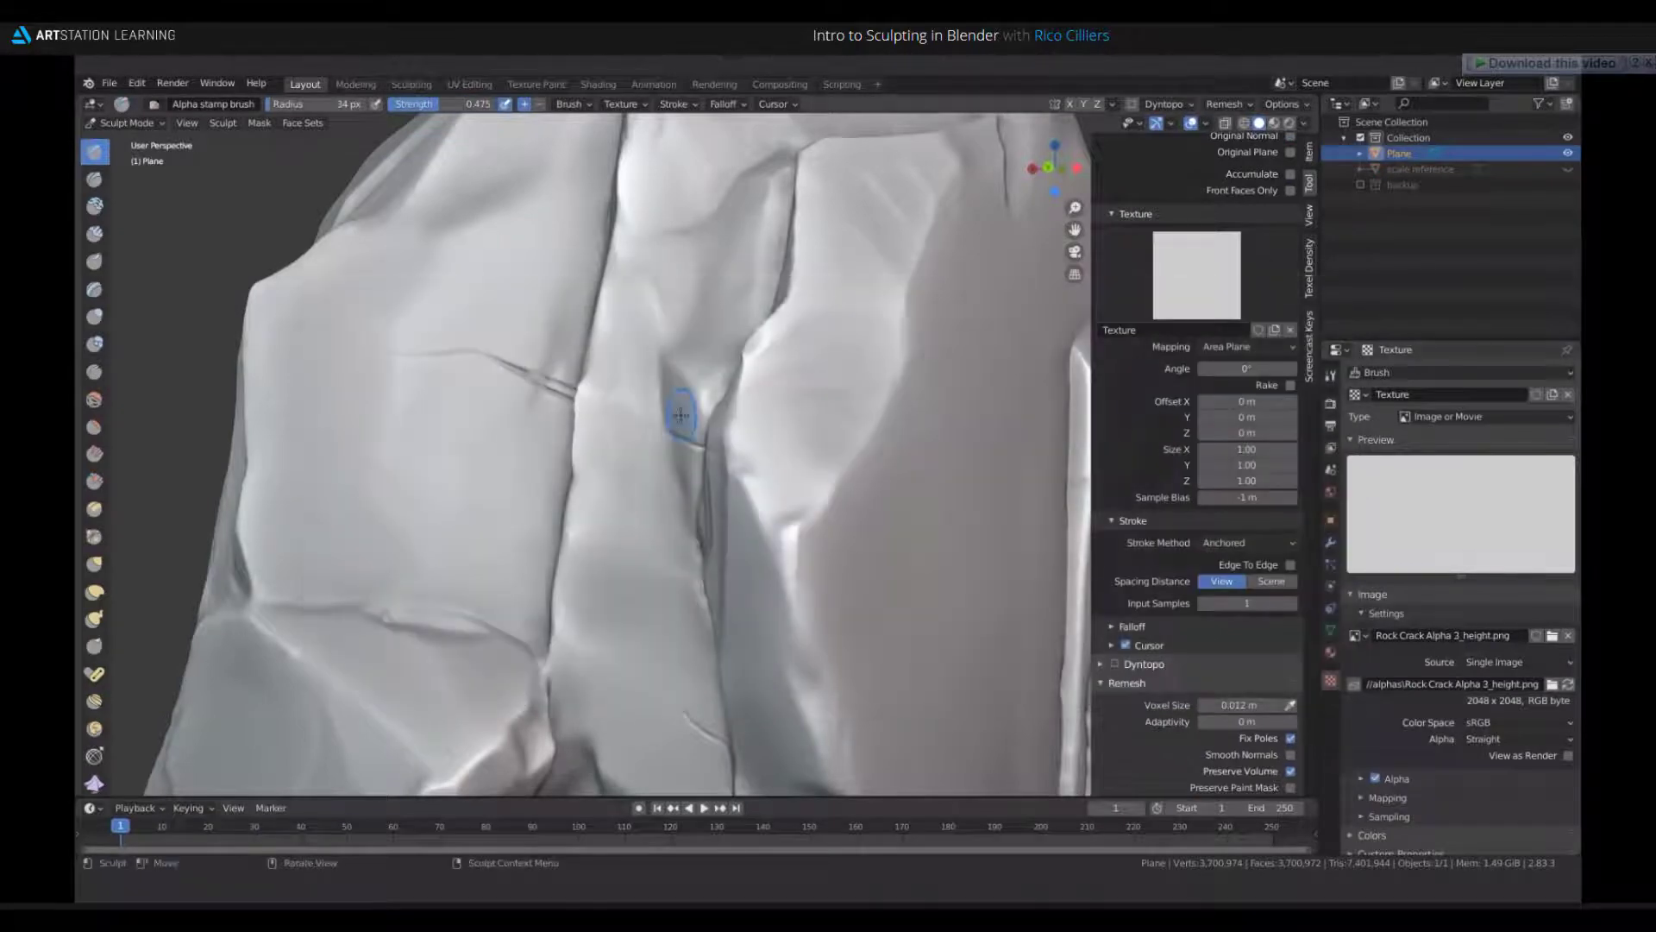
left_click_drag(418, 741, 349, 470)
middle_click_drag(483, 466, 483, 518)
scroll(344, 492, "up", 1)
- Extend and sharpen the stamped crack along the slab's ledge with the Draw Sharp brush
key("2")
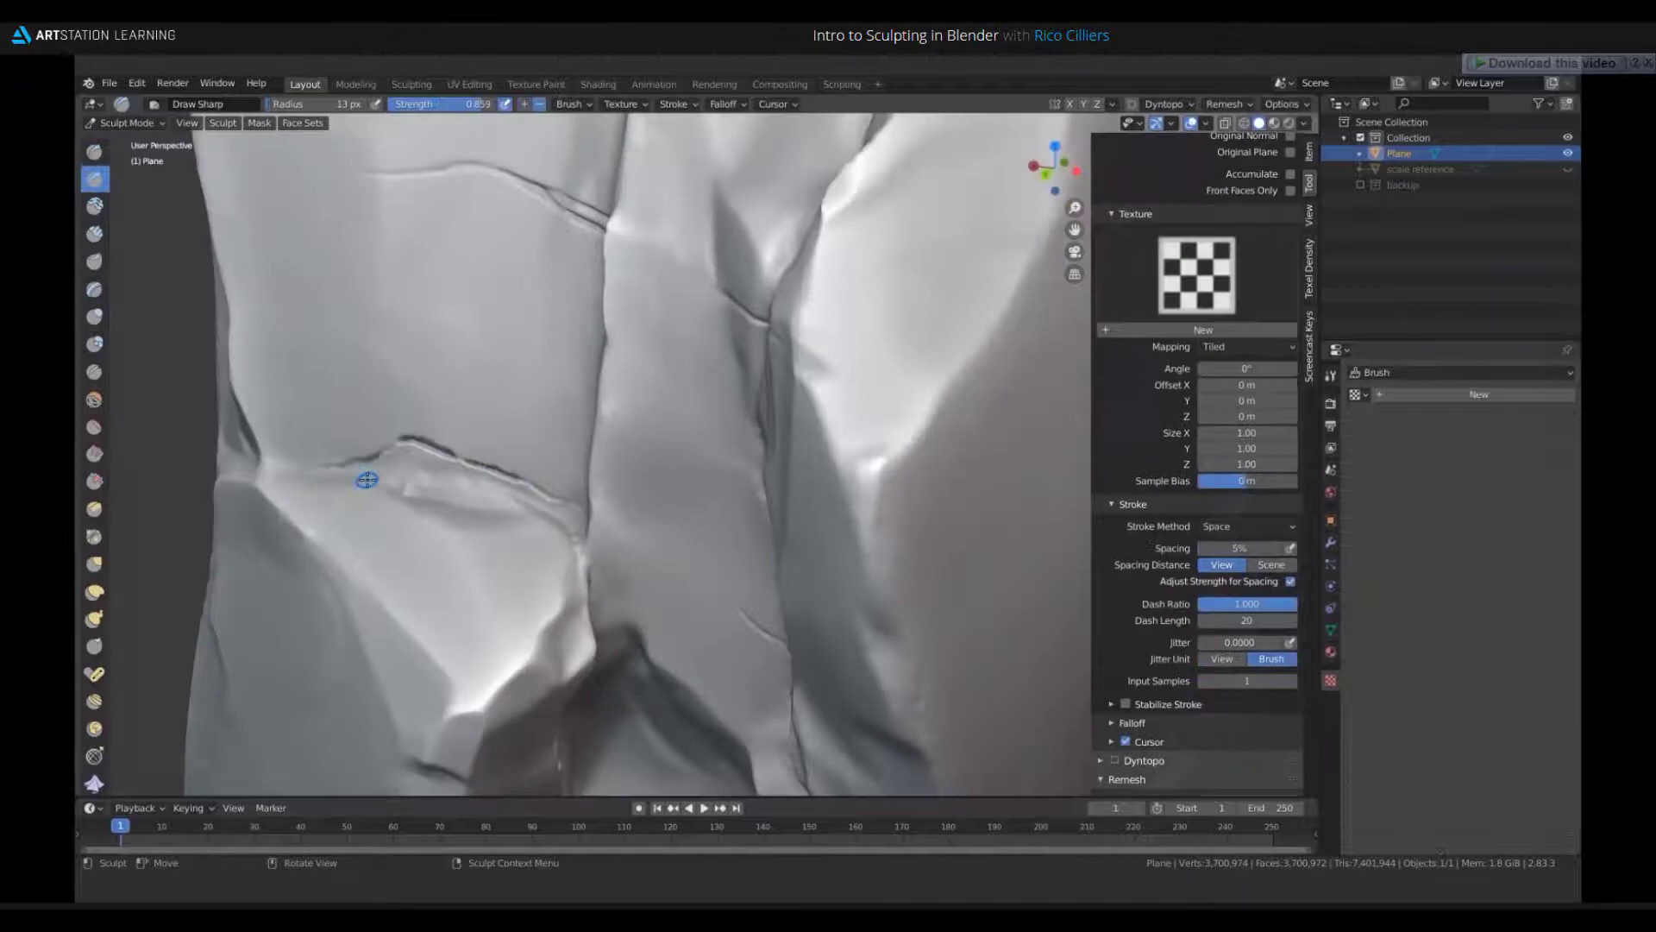
middle_click_drag(365, 480, 369, 528, "shift")
left_click_drag(369, 528, 374, 533)
scroll(591, 611, "down", 6)
middle_click_drag(592, 611, 690, 578)
scroll(618, 466, "up", 6)
middle_click_drag(618, 466, 745, 560, "shift")
left_click_drag(743, 570, 684, 583)
scroll(655, 552, "down", 3)
middle_click_drag(708, 526, 915, 483)
- Stamp cracks with the Alpha stamp brush beside the narrow pillar on the adjacent side and clean them up with Scrape
key("x")
left_click_drag(824, 364, 819, 389)
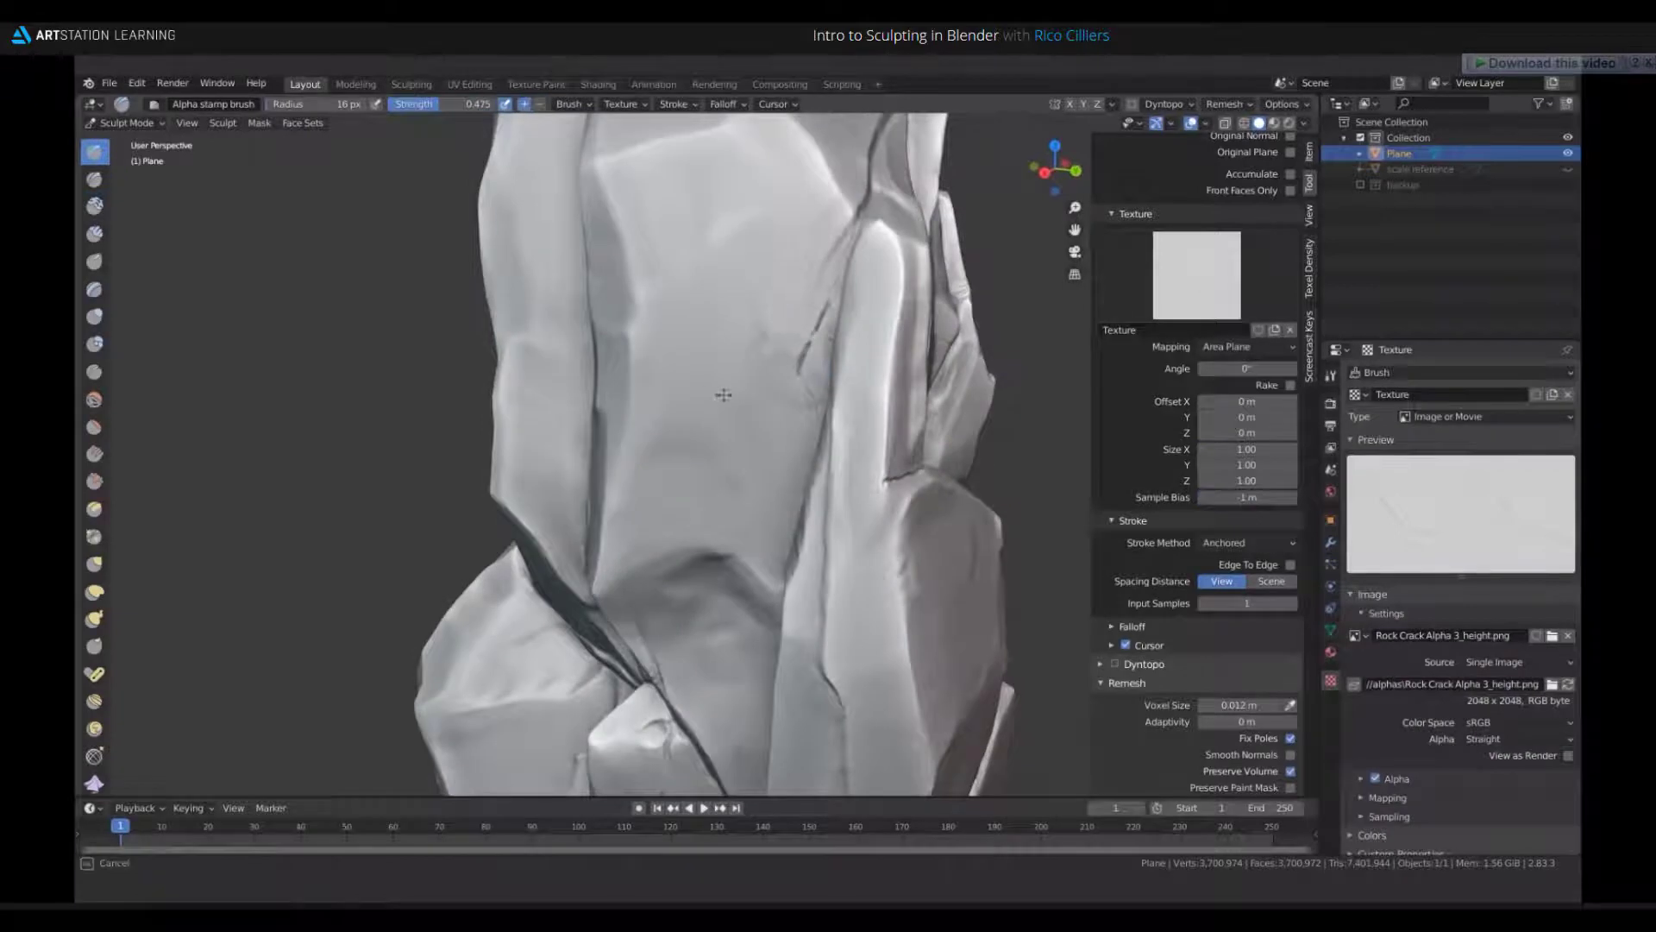
mouse_move(724, 394)
middle_mouse_down()
mouse_move(832, 352)
mouse_move(740, 414)
mouse_move(821, 388)
middle_mouse_up()
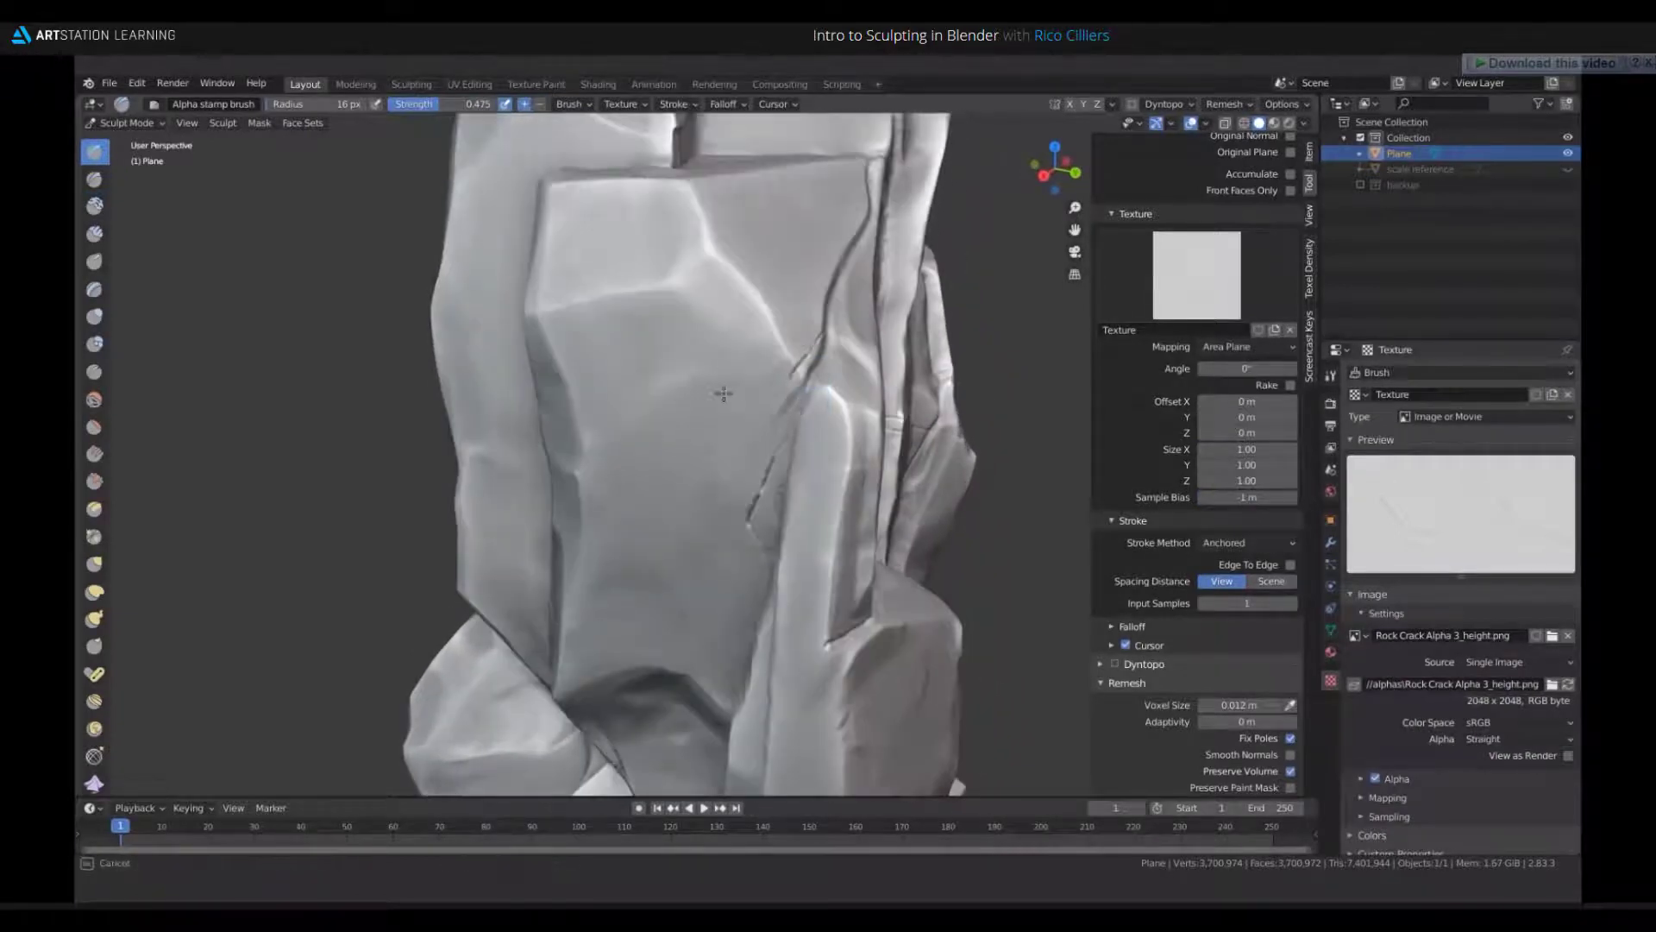
mouse_move(723, 393)
left_mouse_down()
mouse_move(725, 411)
mouse_move(737, 397)
left_mouse_up()
mouse_move(737, 396)
middle_mouse_down()
mouse_move(861, 397)
mouse_move(839, 359)
middle_mouse_up()
key("shift+t")
scroll(802, 393, "up", 1)
- Load Rock Crack Alpha 4_height.png as the Alpha stamp brush's texture image
key("x")
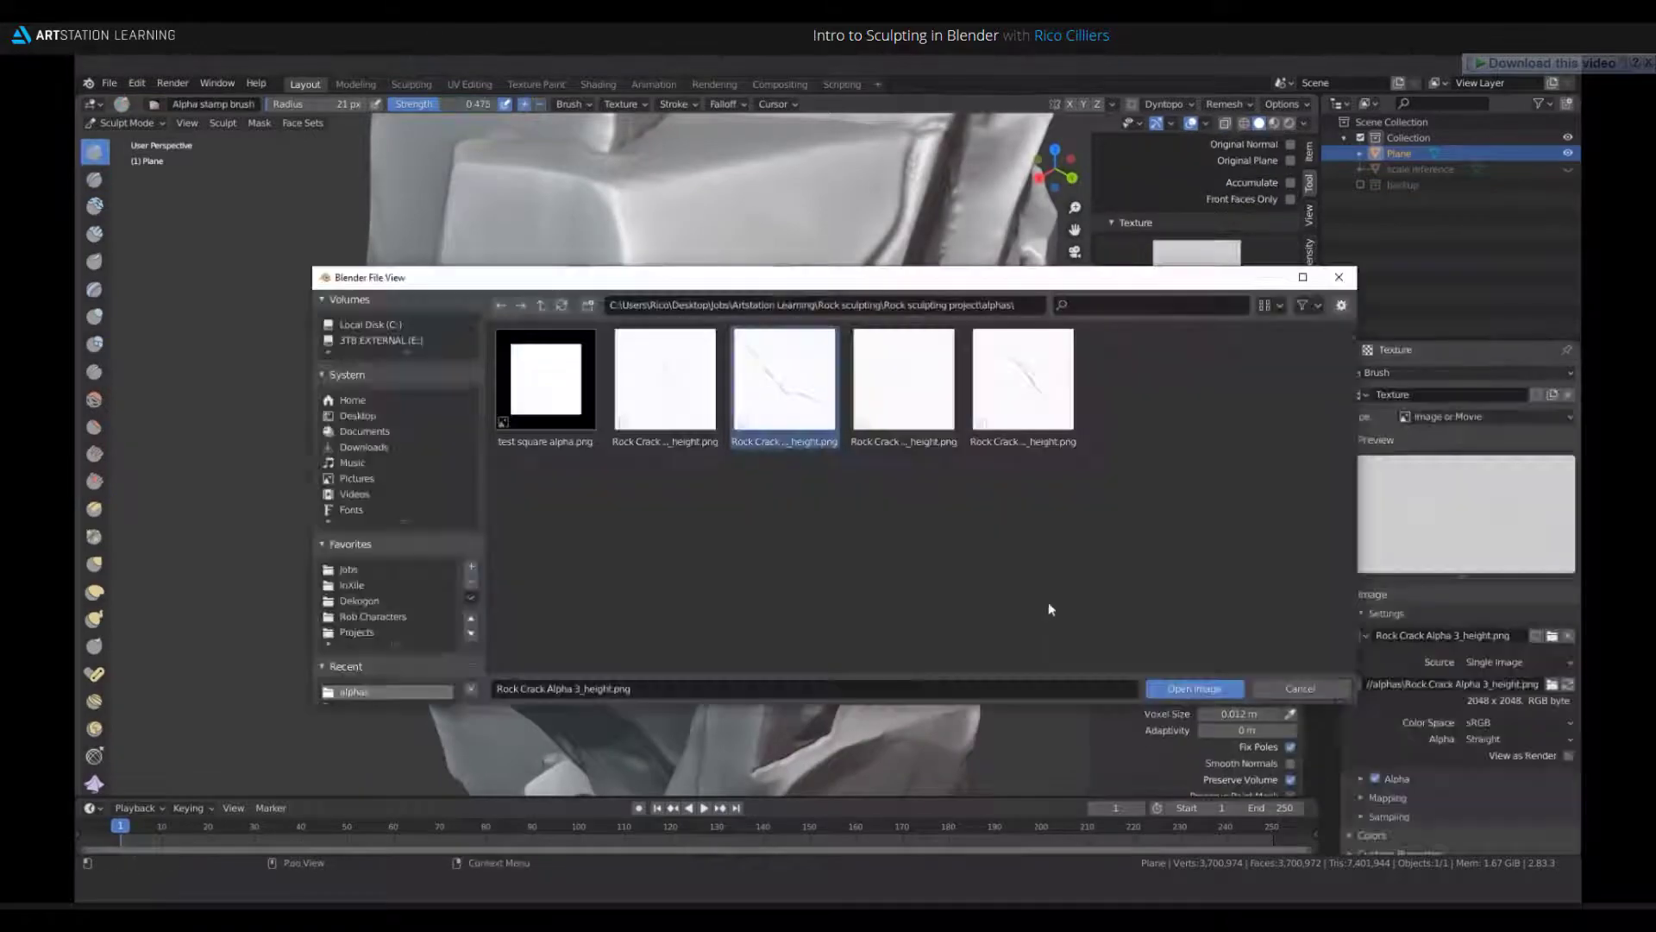
double_click(665, 379)
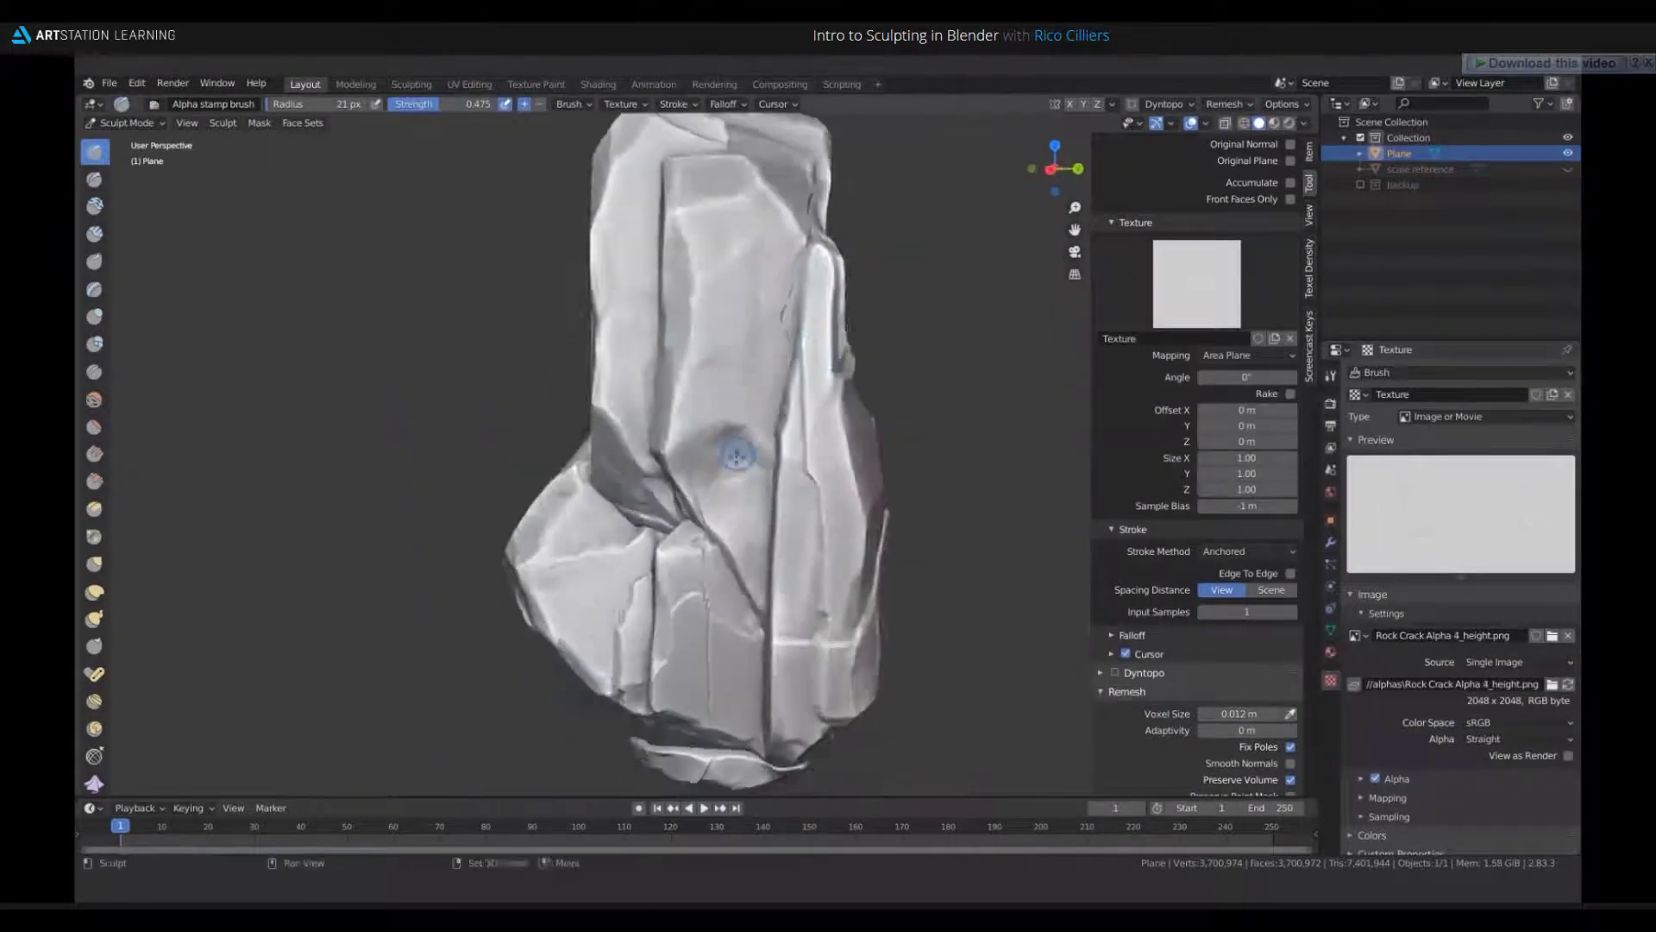
scroll(737, 454, "up", 1)
middle_click_drag(731, 584, 758, 528)
scroll(757, 528, "up", 3)
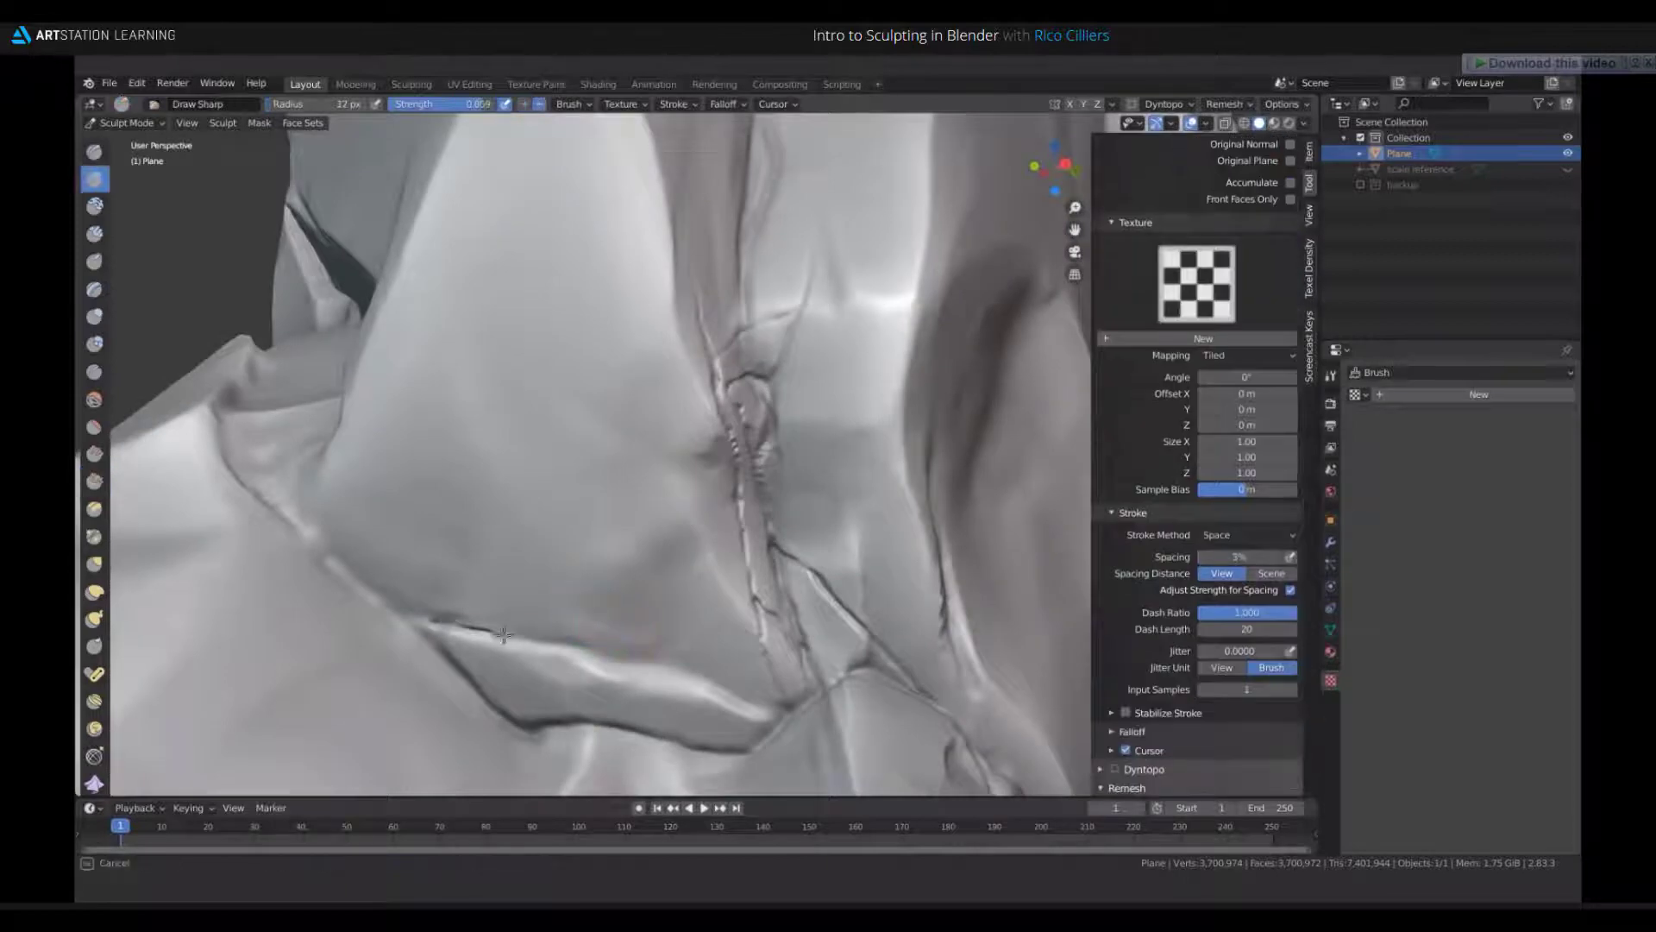
- Carve the crack beneath the overhanging ledge near the rock's base with Draw Sharp and reduce the brush radius to 6 px
middle_click_drag(829, 637, 767, 583)
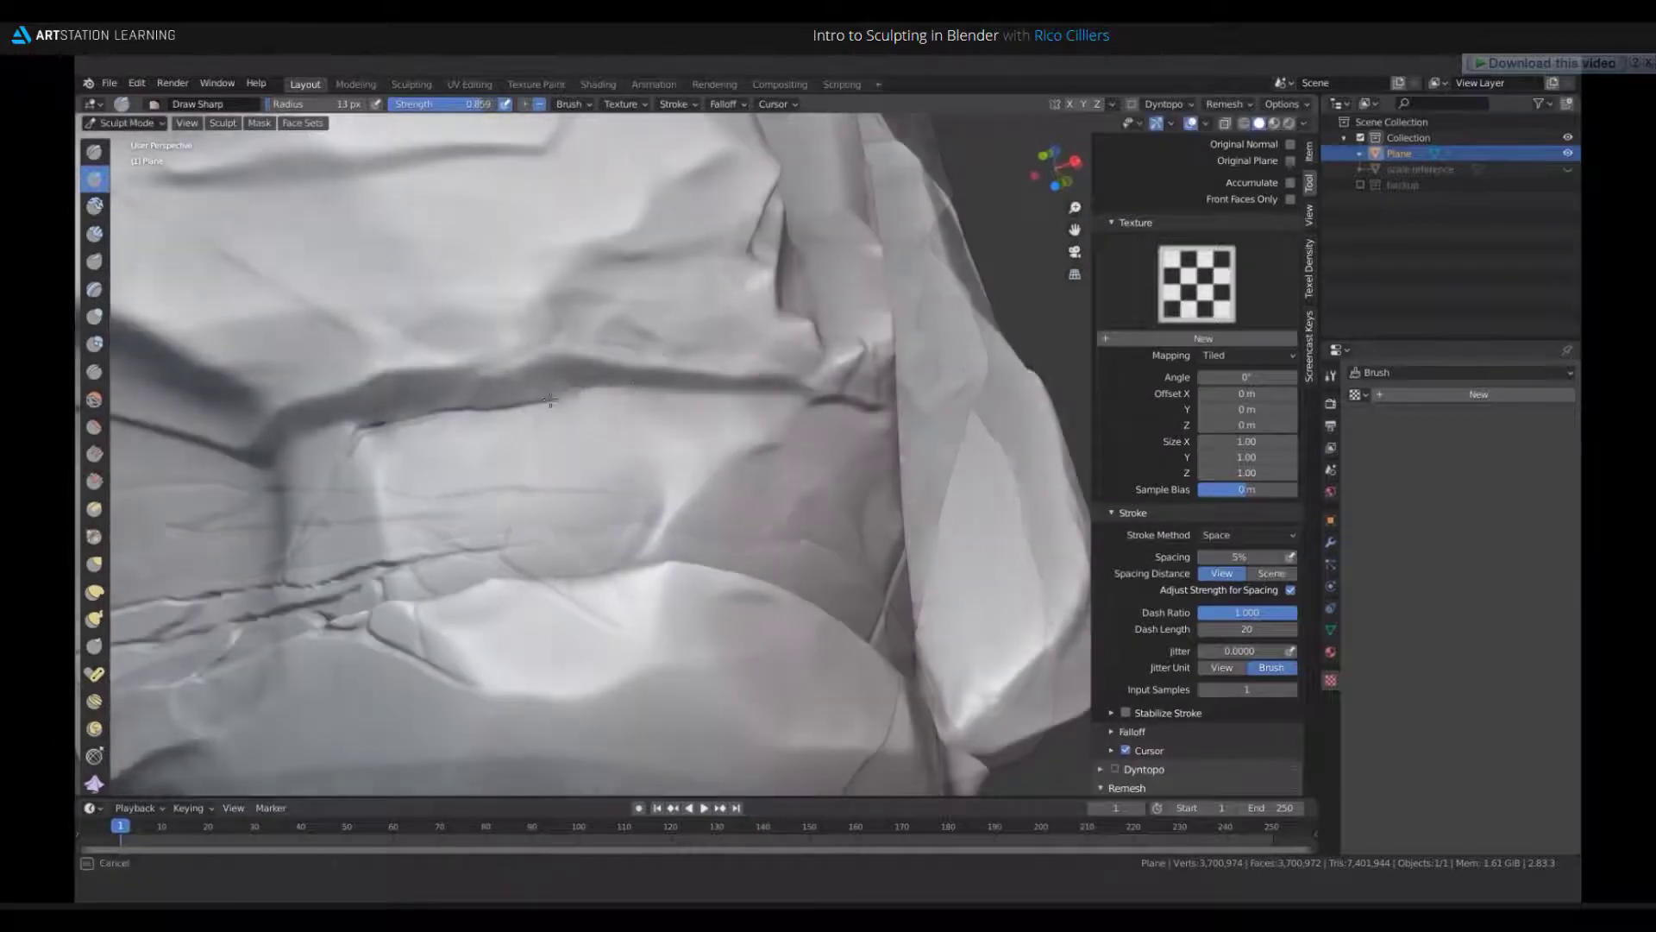
left_click_drag(550, 399, 811, 395)
scroll(811, 395, "down", 5)
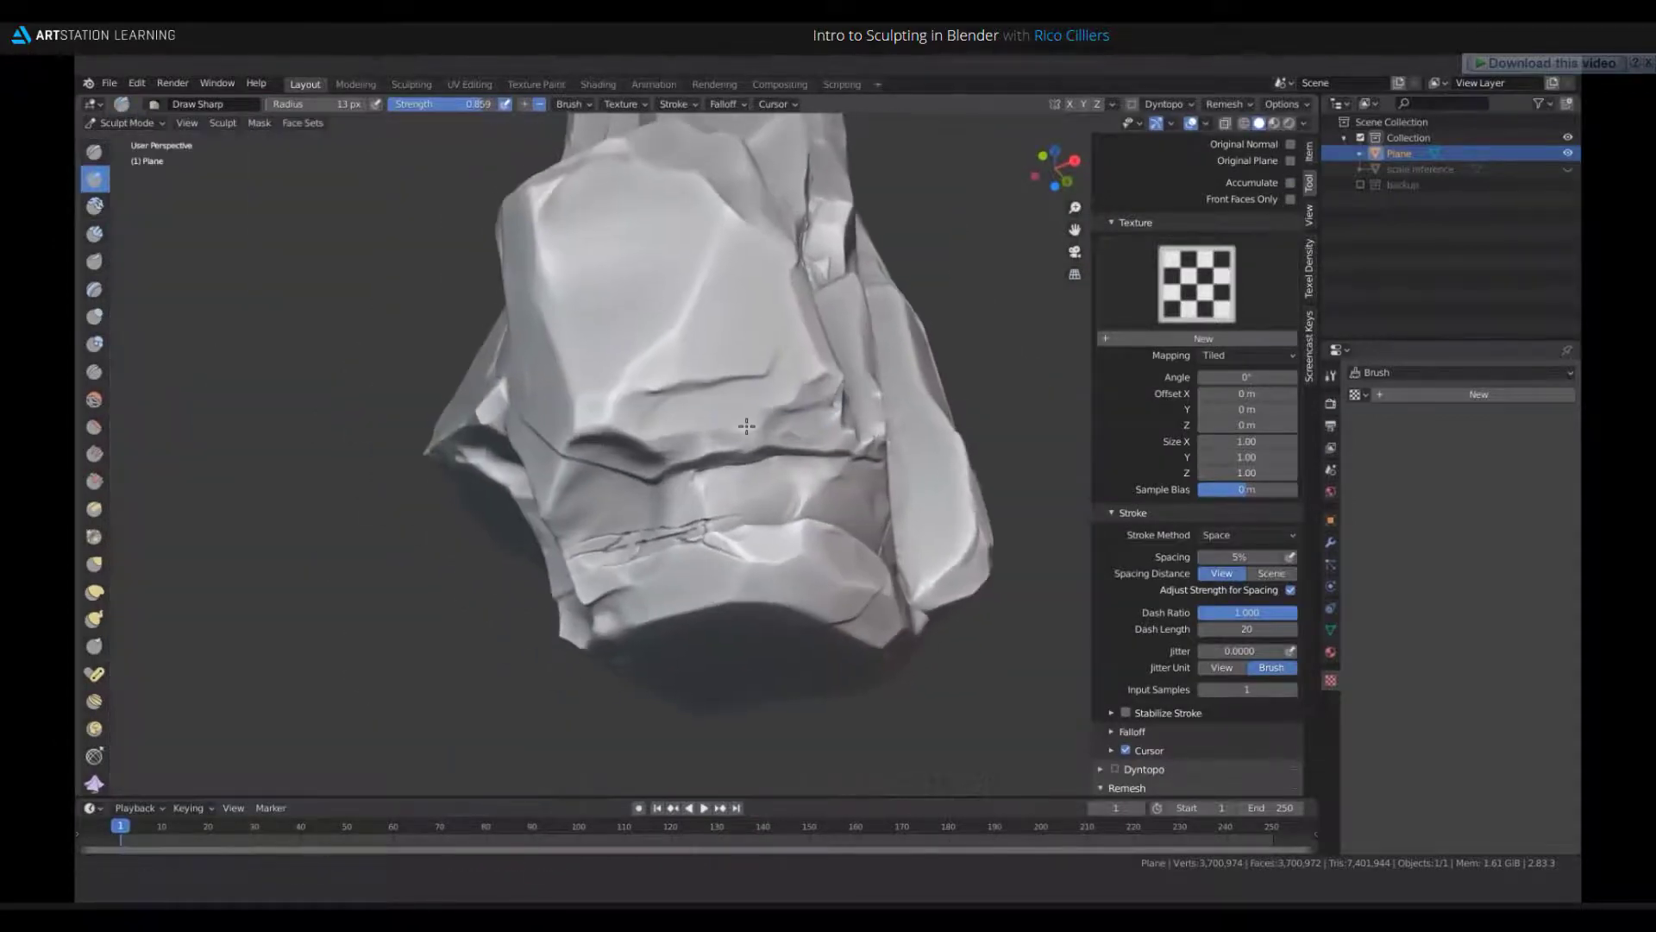
mouse_move(656, 466)
middle_mouse_down()
mouse_move(687, 510)
mouse_move(752, 536)
mouse_move(697, 592)
middle_mouse_up()
key("f")
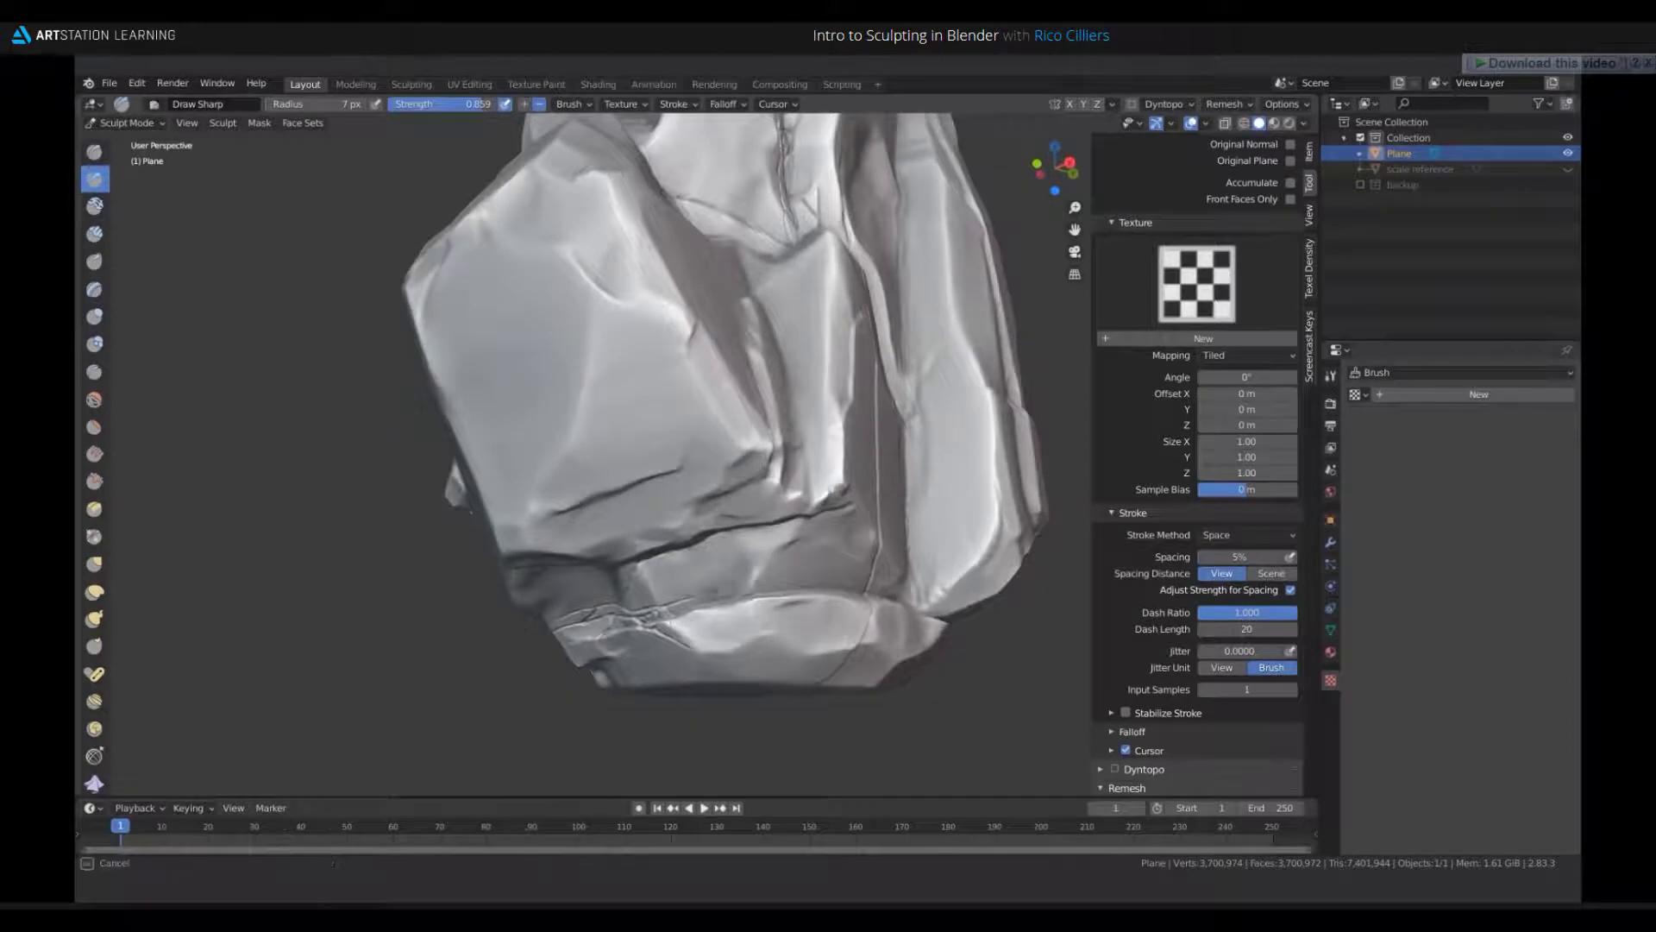
mouse_move(815, 591)
middle_mouse_down()
mouse_move(810, 562)
mouse_move(860, 594)
middle_mouse_up()
middle_click_drag(923, 655, 881, 521)
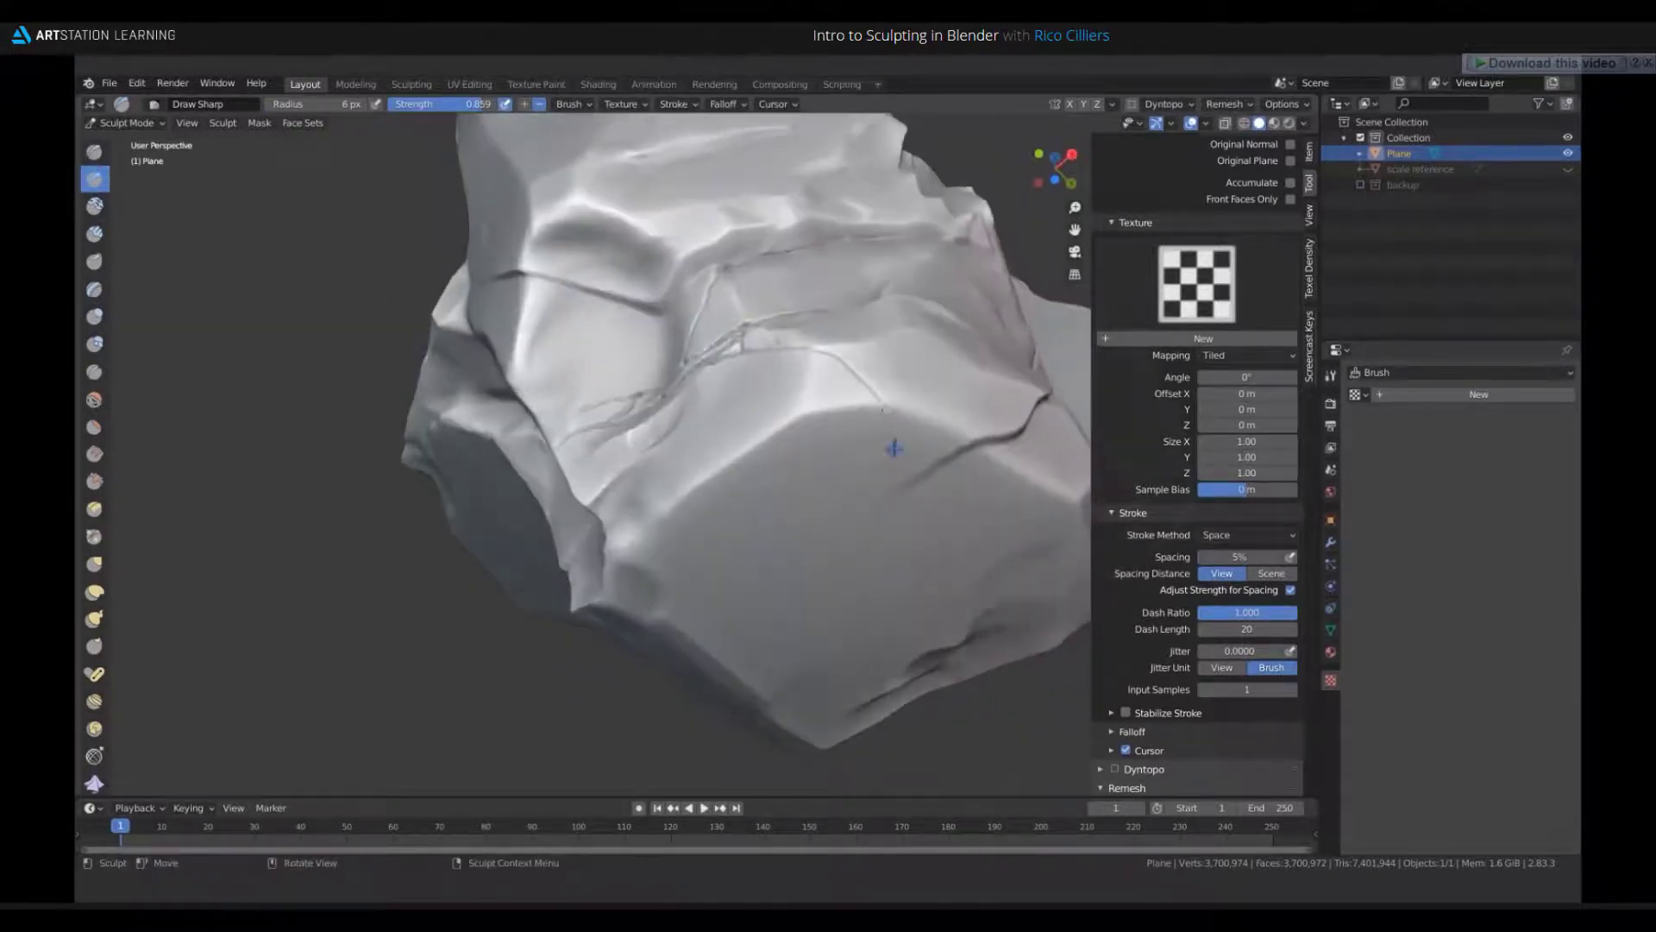
- Stamp a crack across the rock's base using Rock Crack Alpha 3_height.png at strength 0.257
mouse_move(895, 447)
middle_mouse_down()
mouse_move(767, 416)
mouse_move(798, 491)
middle_mouse_up()
scroll(783, 466, "up", 3)
key("shift+t")
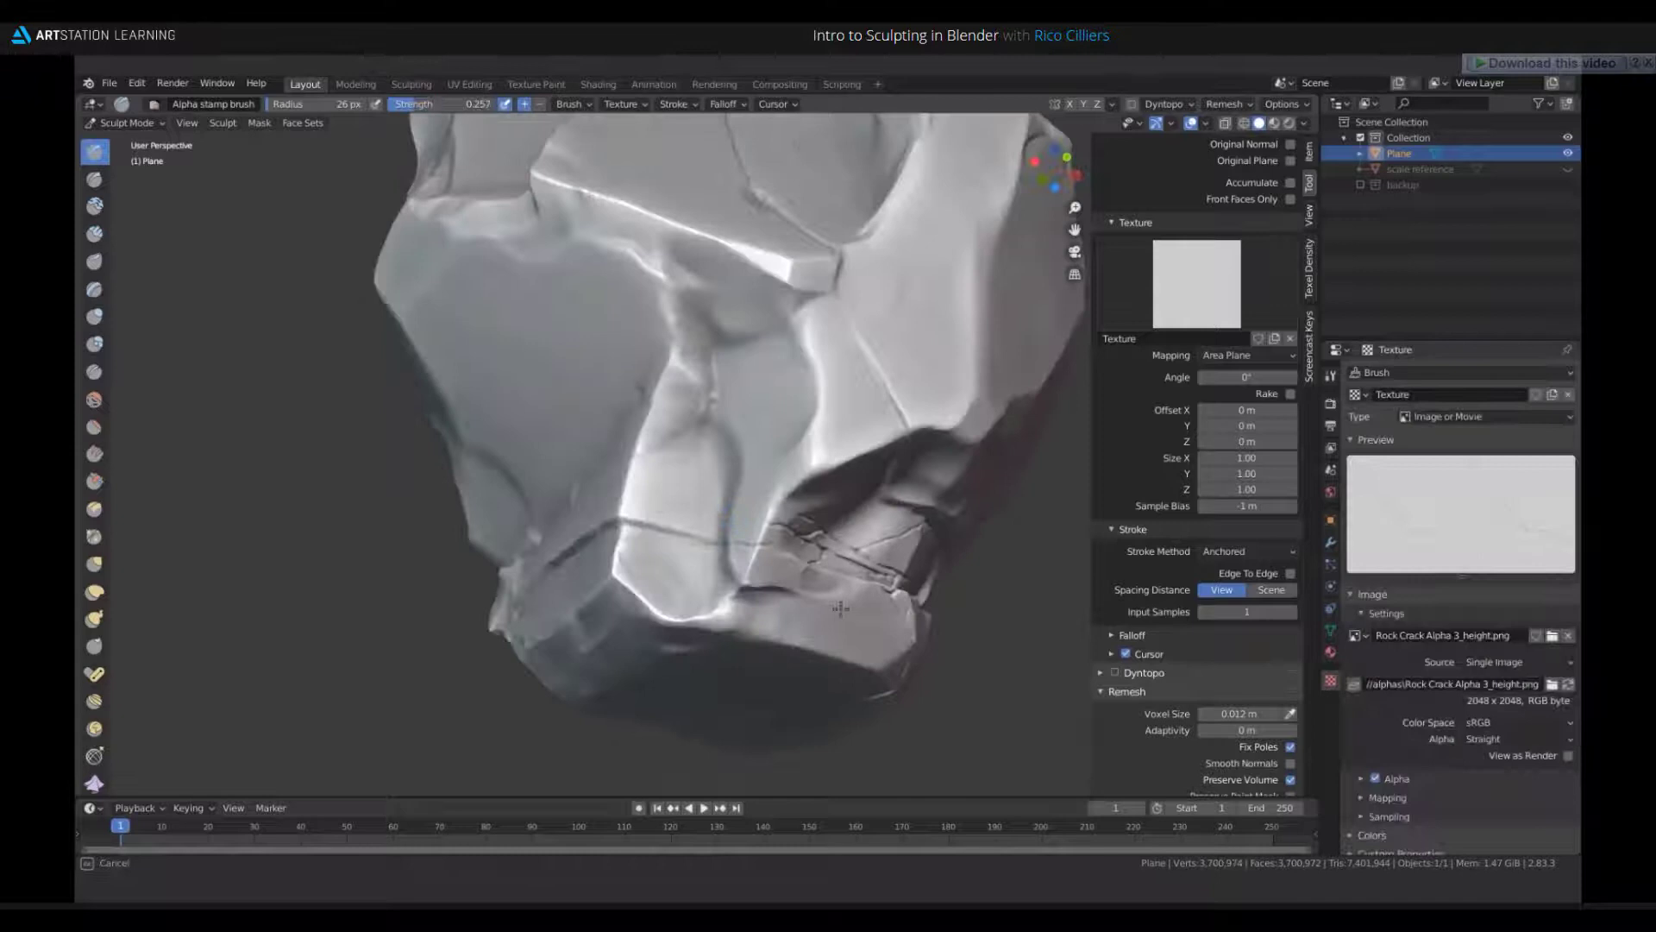
middle_click_drag(765, 529, 692, 561)
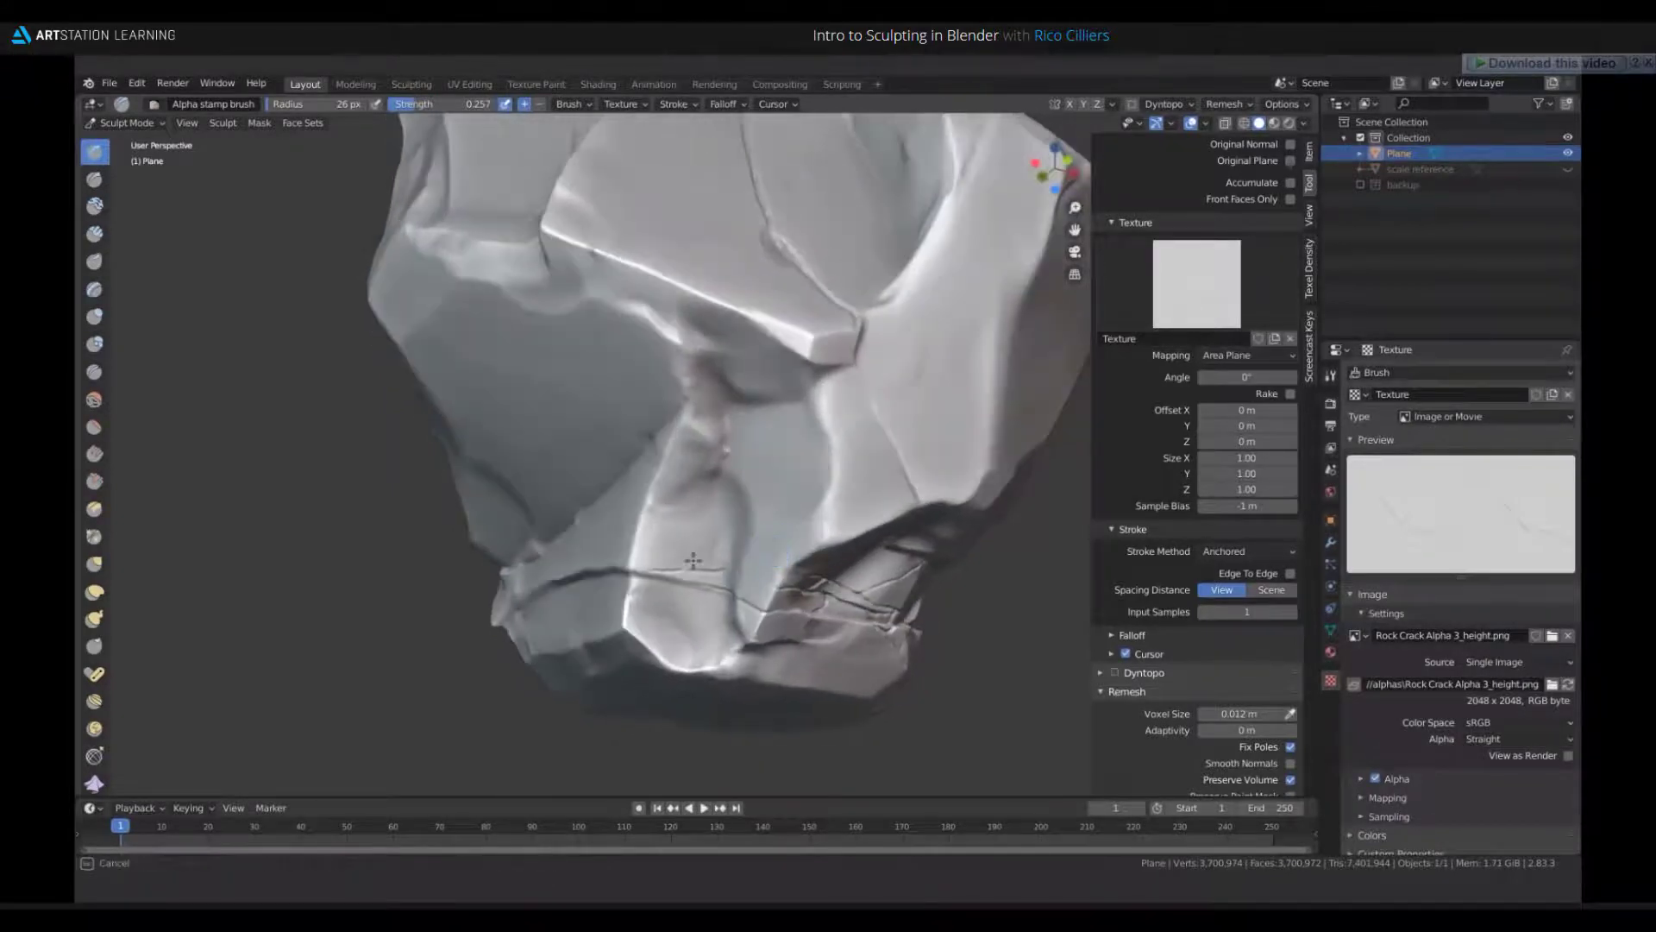
mouse_move(786, 650)
middle_mouse_down()
mouse_move(832, 536)
mouse_move(840, 605)
mouse_move(776, 570)
middle_mouse_up()
scroll(841, 605, "up", 1)
- Deepen the stamped crack across the lower base faces with Draw Sharp, reducing its radius to 7 px
key("2")
key("f")
left_click(751, 571)
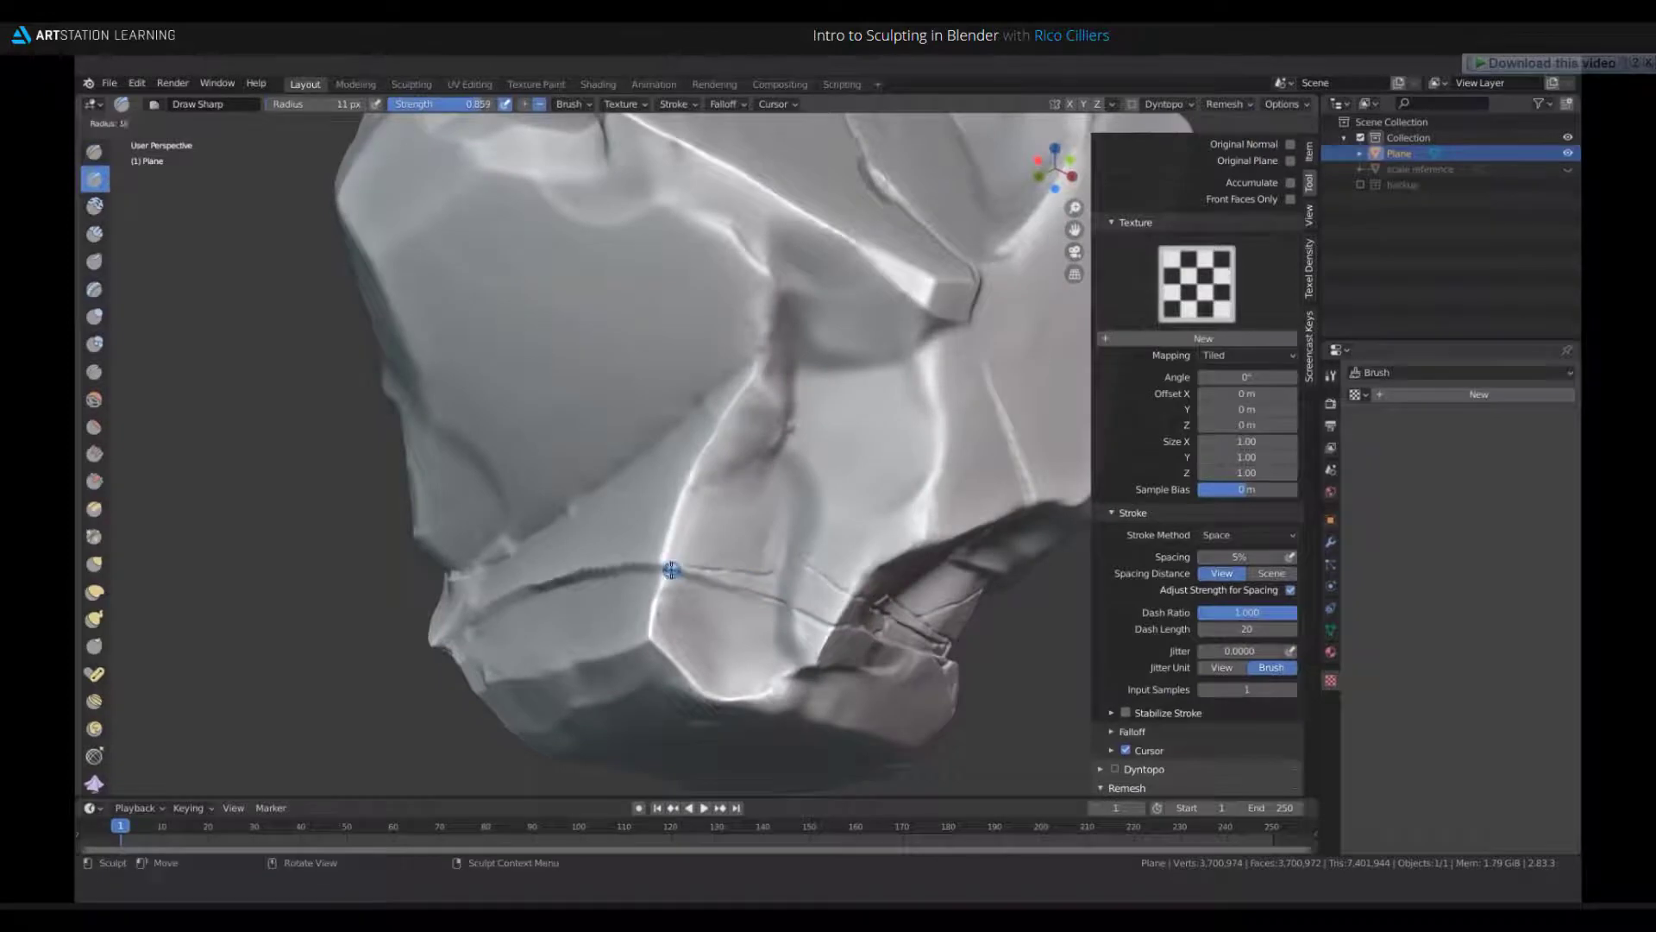
middle_click_drag(676, 566, 656, 537)
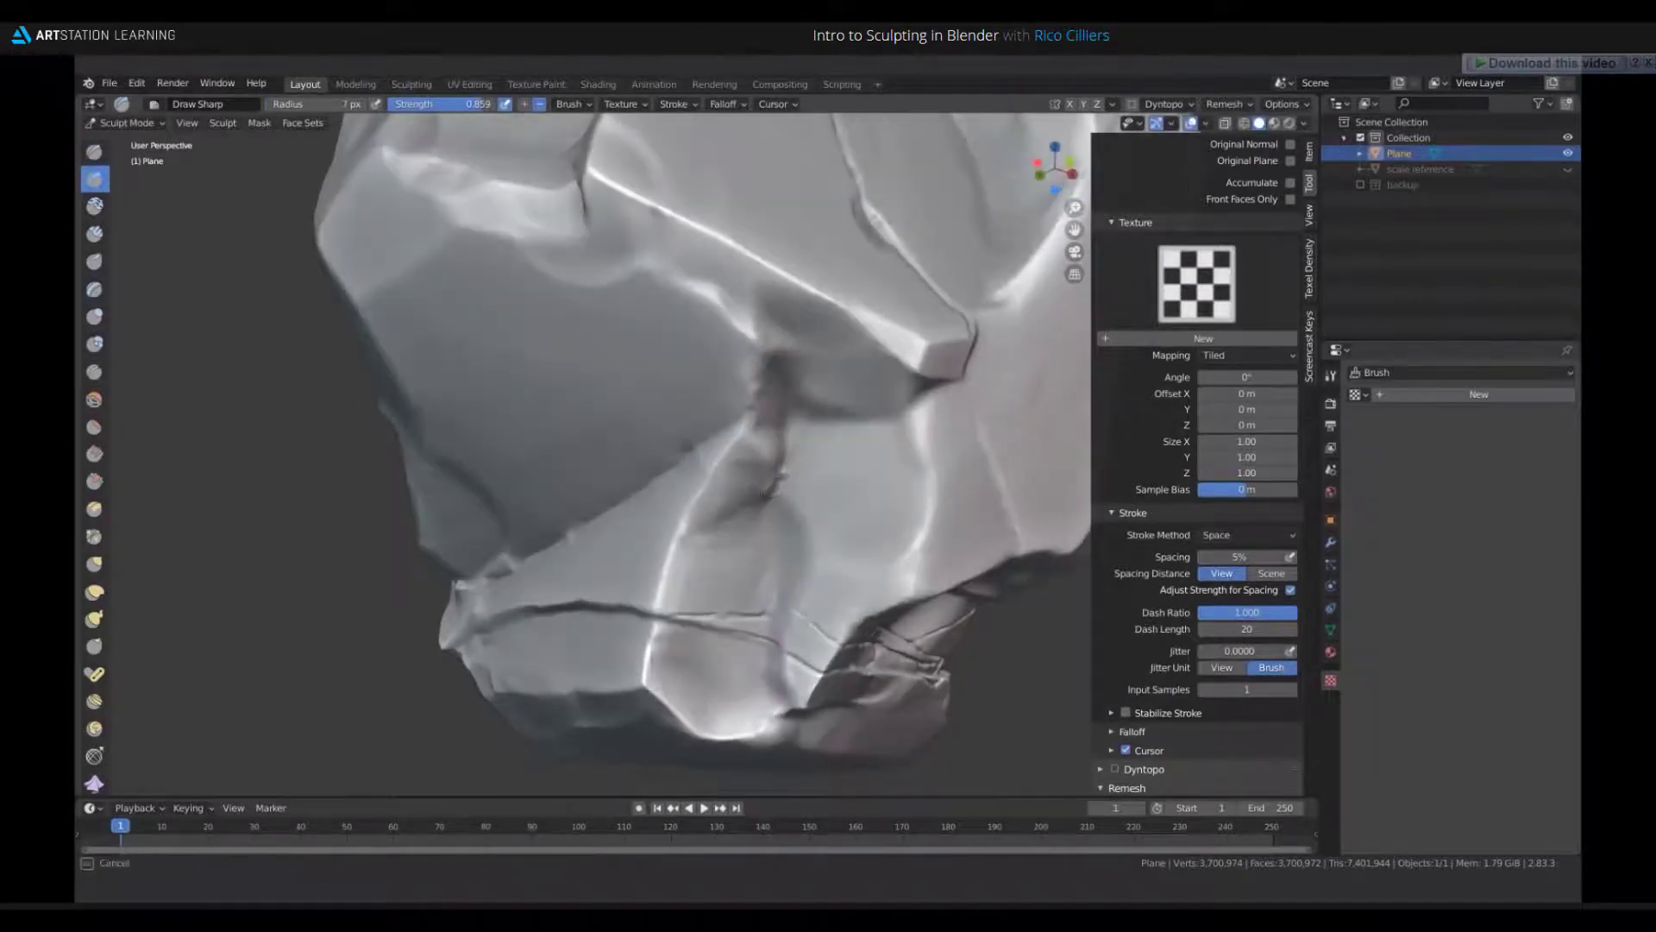
left_click_drag(710, 551, 693, 597)
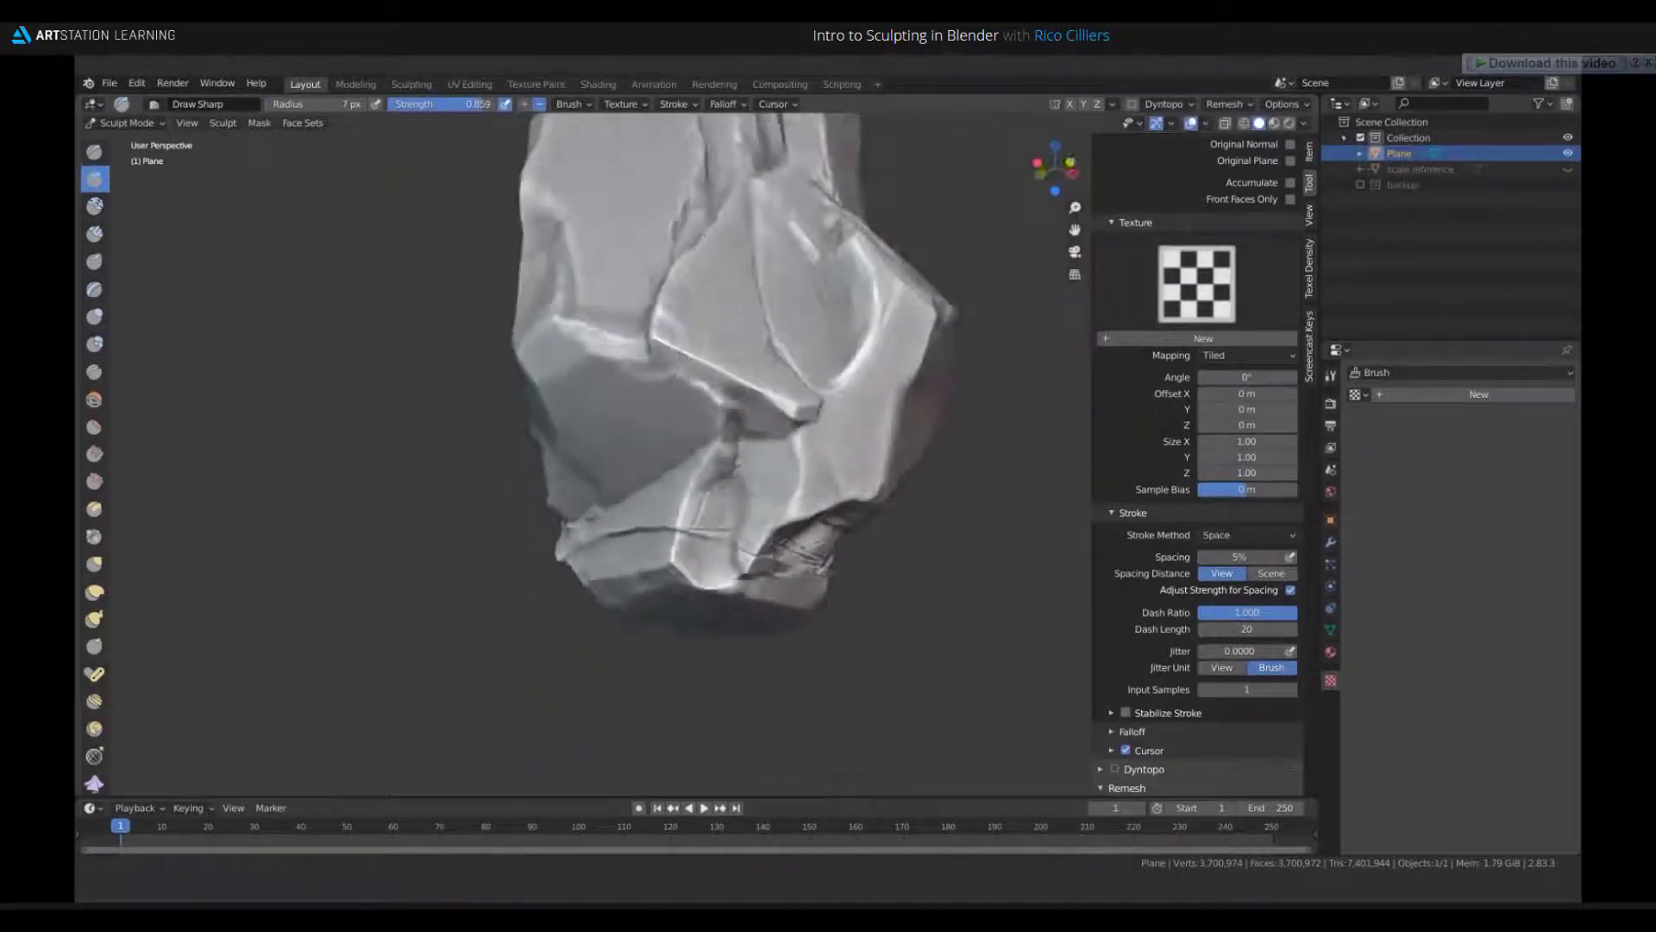
- Carve the base crack's branch toward the dark recess with Draw Sharp at a 10 px radius
scroll(707, 594, "up", 3)
mouse_move(714, 613)
middle_mouse_down()
mouse_move(706, 592)
mouse_move(747, 520)
mouse_move(833, 593)
middle_mouse_up()
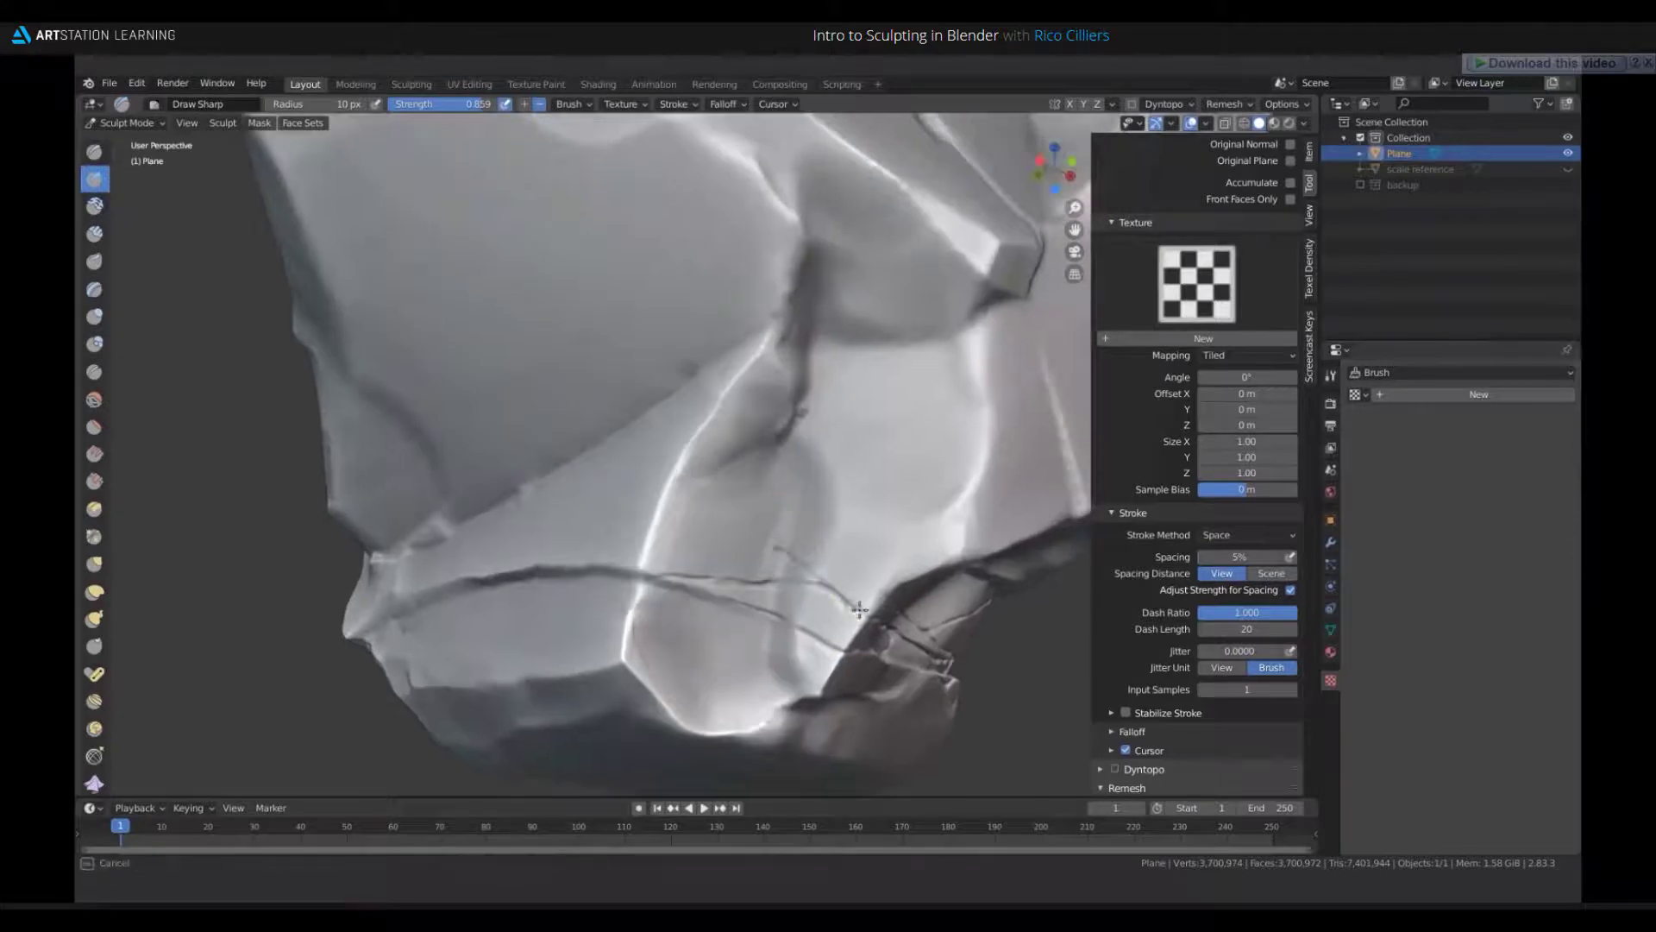
left_click_drag(859, 610, 868, 616)
mouse_move(733, 407)
middle_mouse_down()
mouse_move(702, 377)
mouse_move(728, 432)
middle_mouse_up()
scroll(728, 466, "down", 6)
mouse_move(730, 509)
middle_mouse_down()
mouse_move(737, 544)
mouse_move(740, 486)
middle_mouse_up()
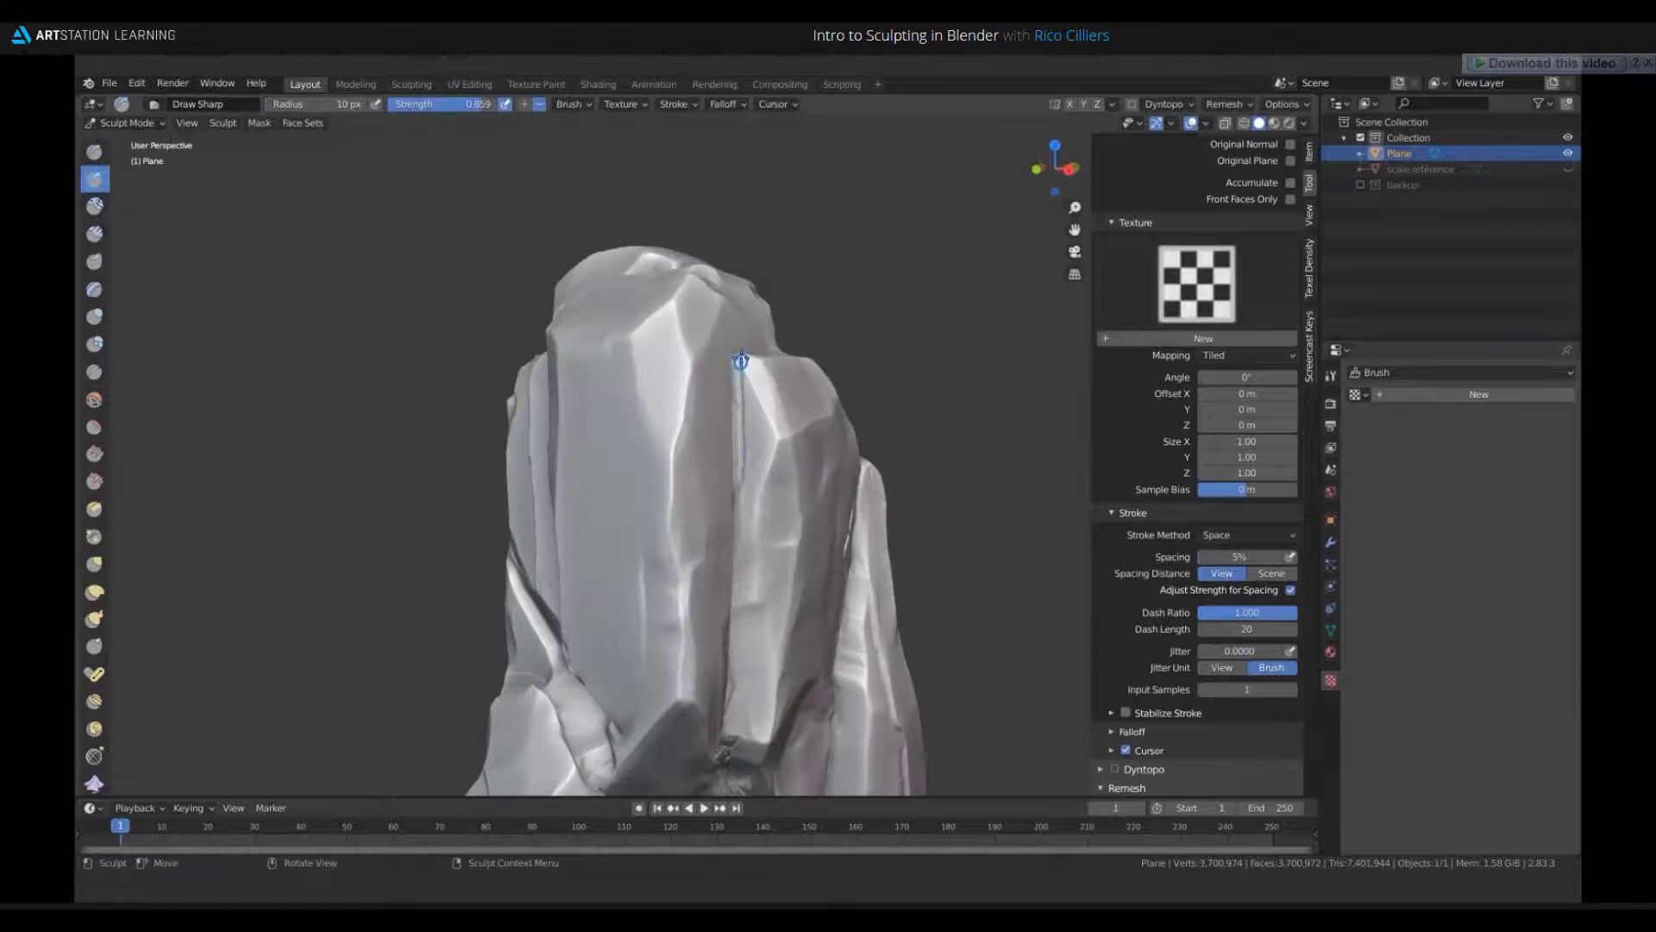
- Set the Alpha stamp brush strength to 0.337 and stamp diagonal cracks across the vertical groove between the tall slabs
middle_click_drag(741, 361, 703, 361)
scroll(703, 361, "up", 2)
scroll(755, 436, "down", 4)
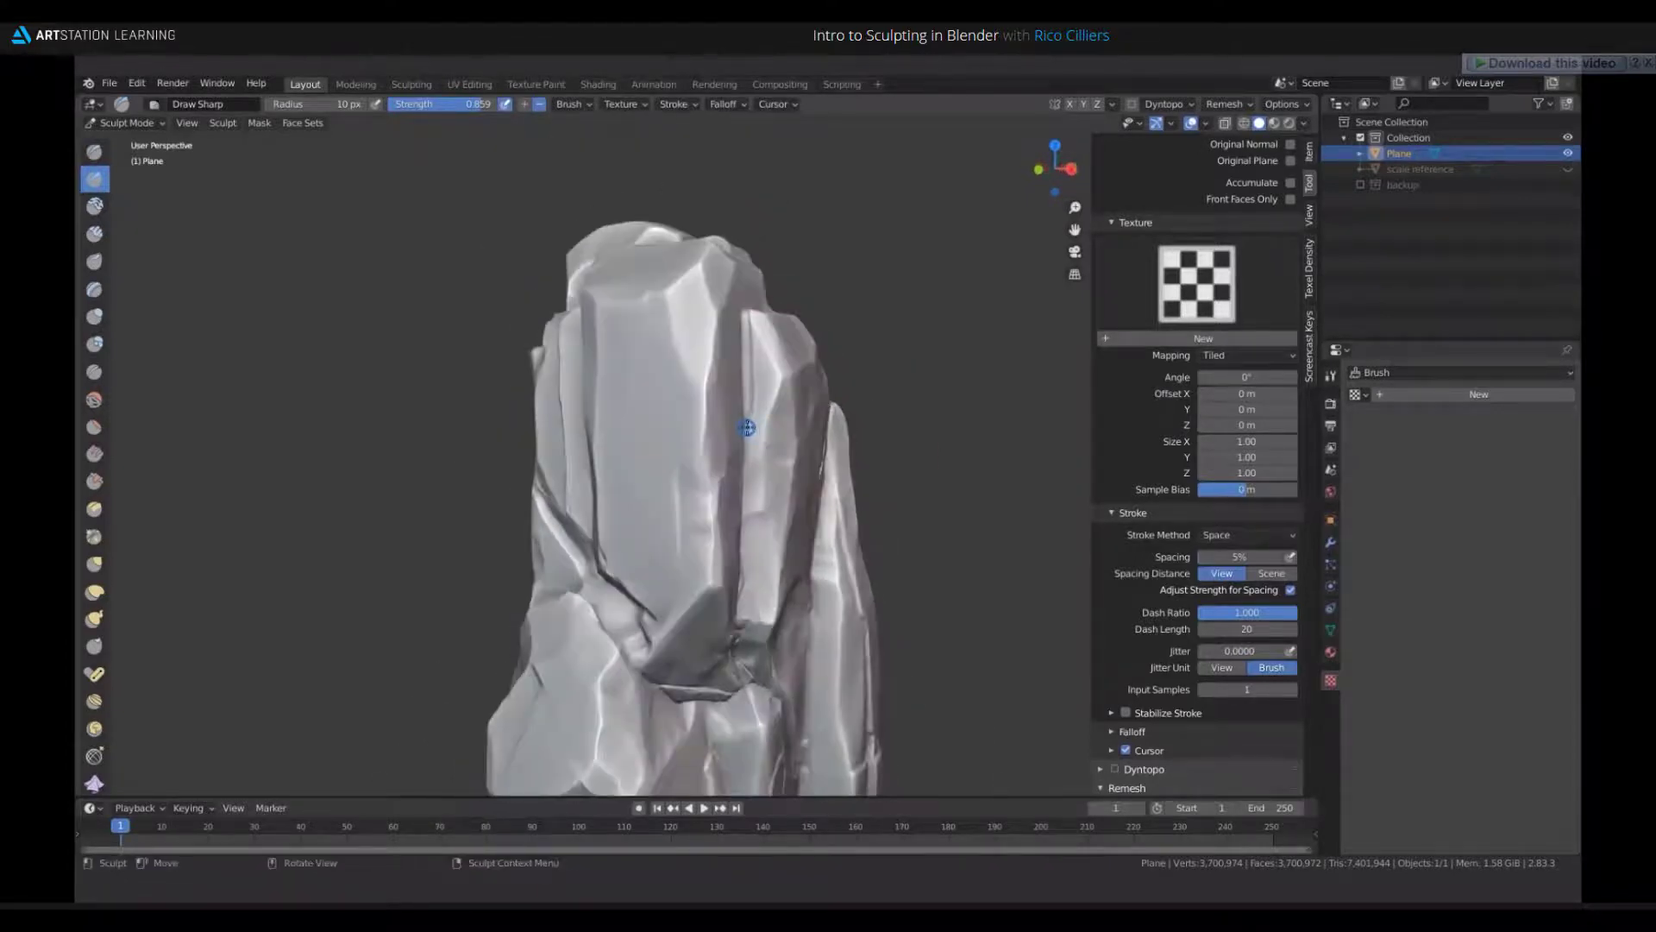
scroll(747, 428, "up", 5)
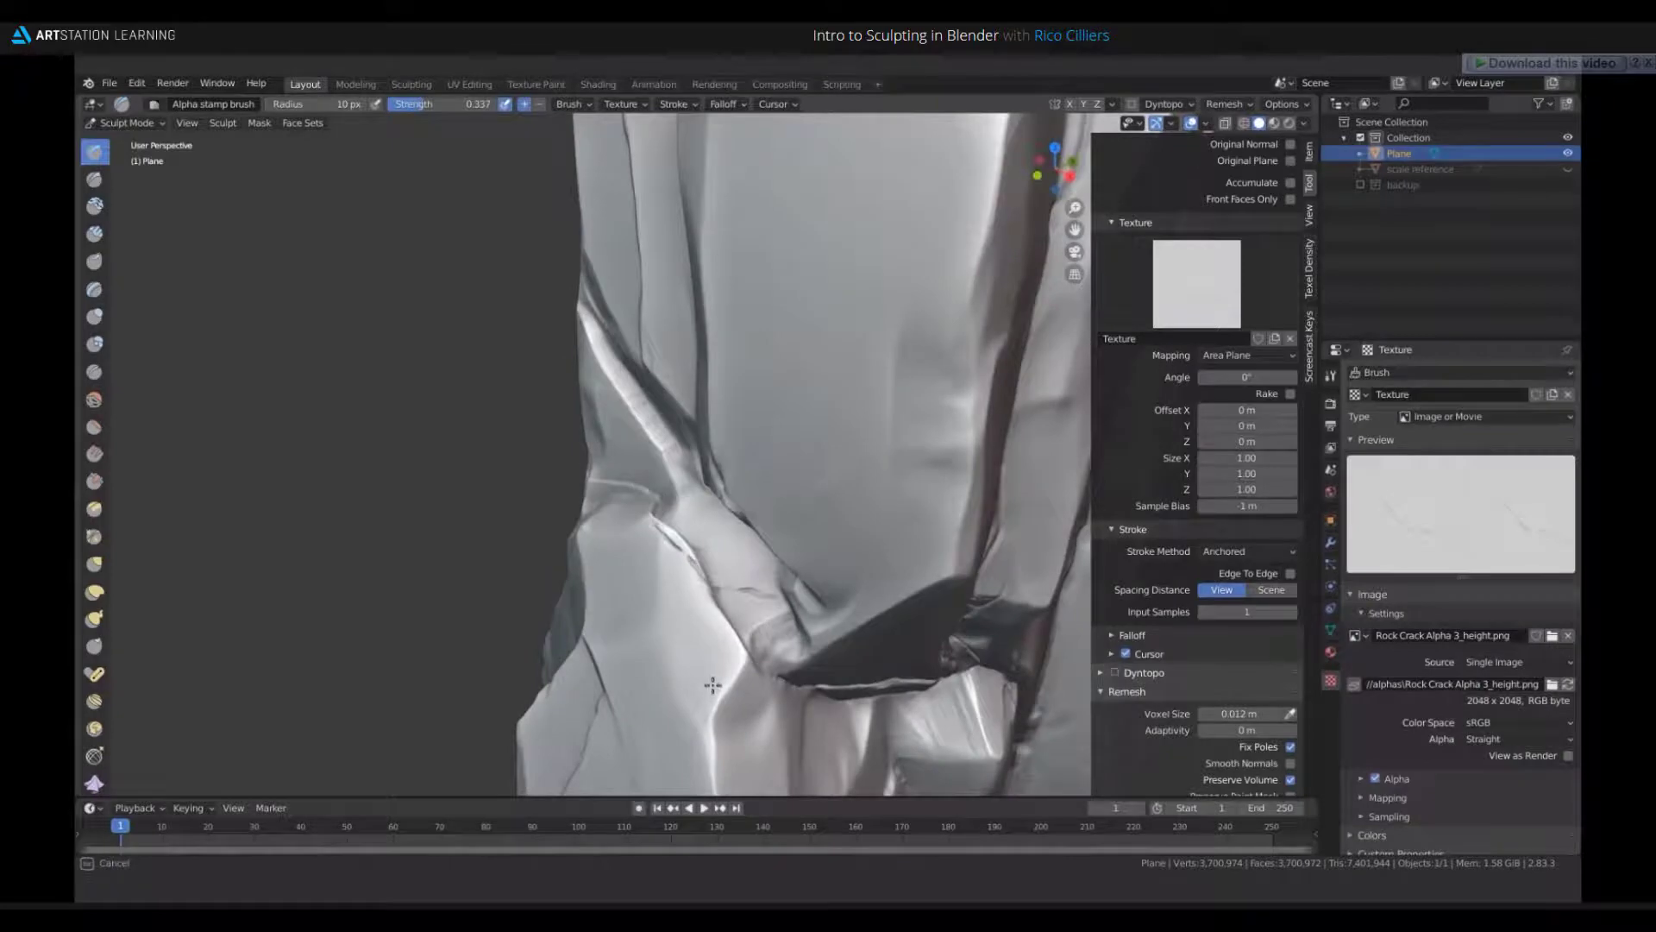
middle_click_drag(713, 685, 766, 552)
middle_click_drag(791, 414, 680, 515)
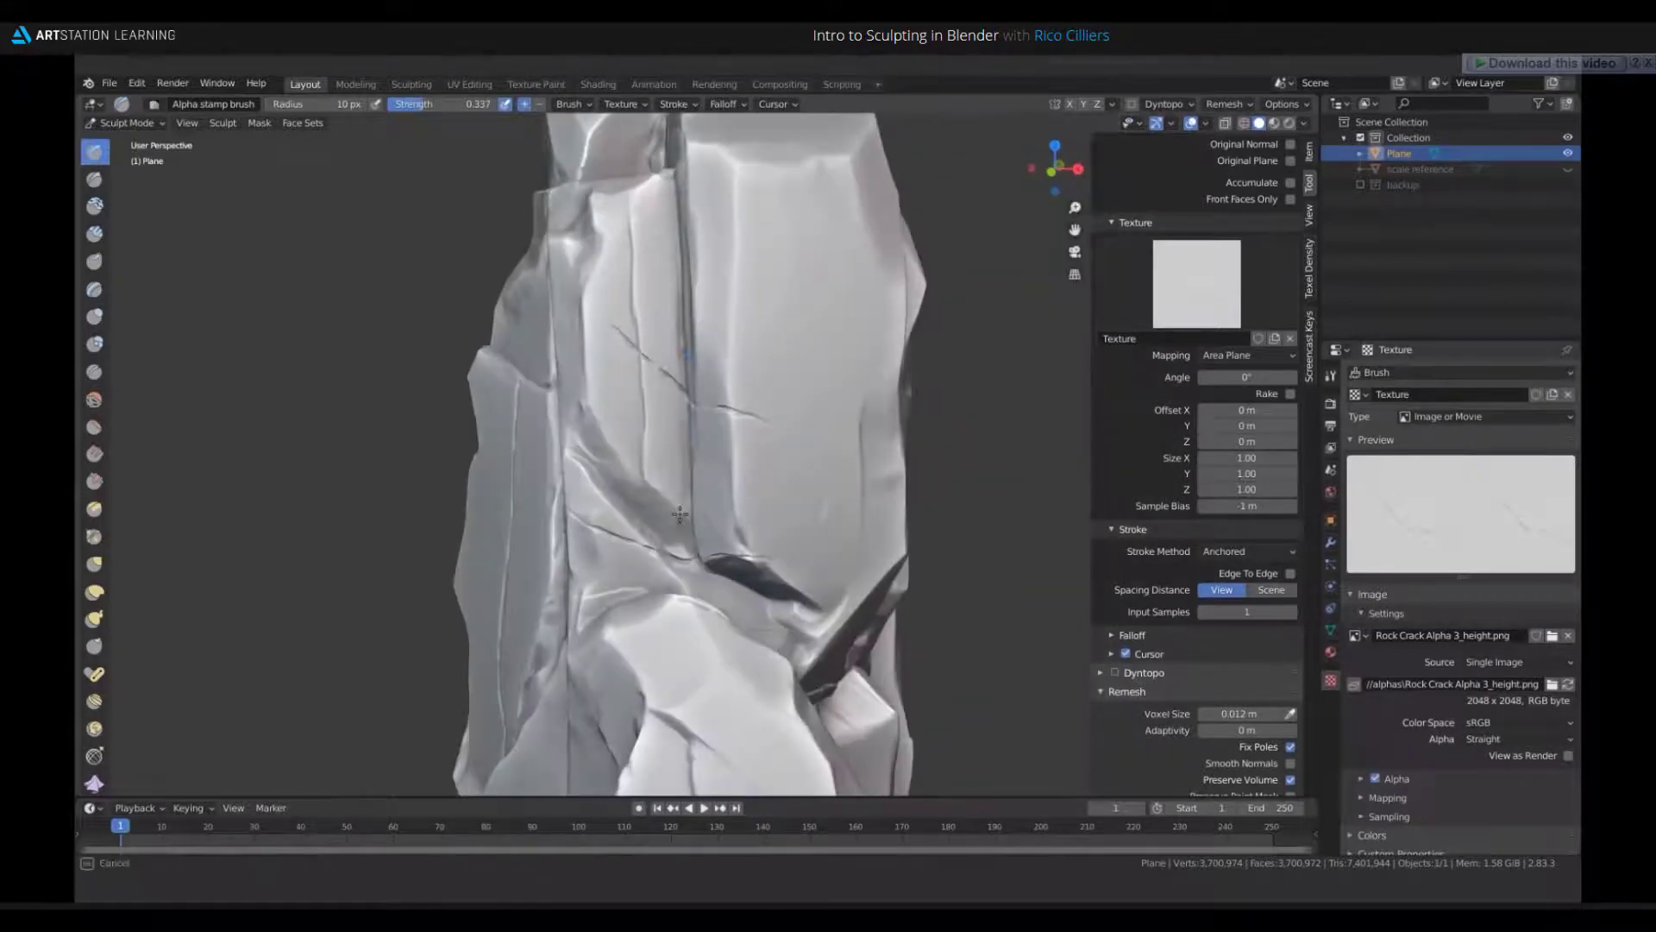
middle_click_drag(535, 438, 682, 430)
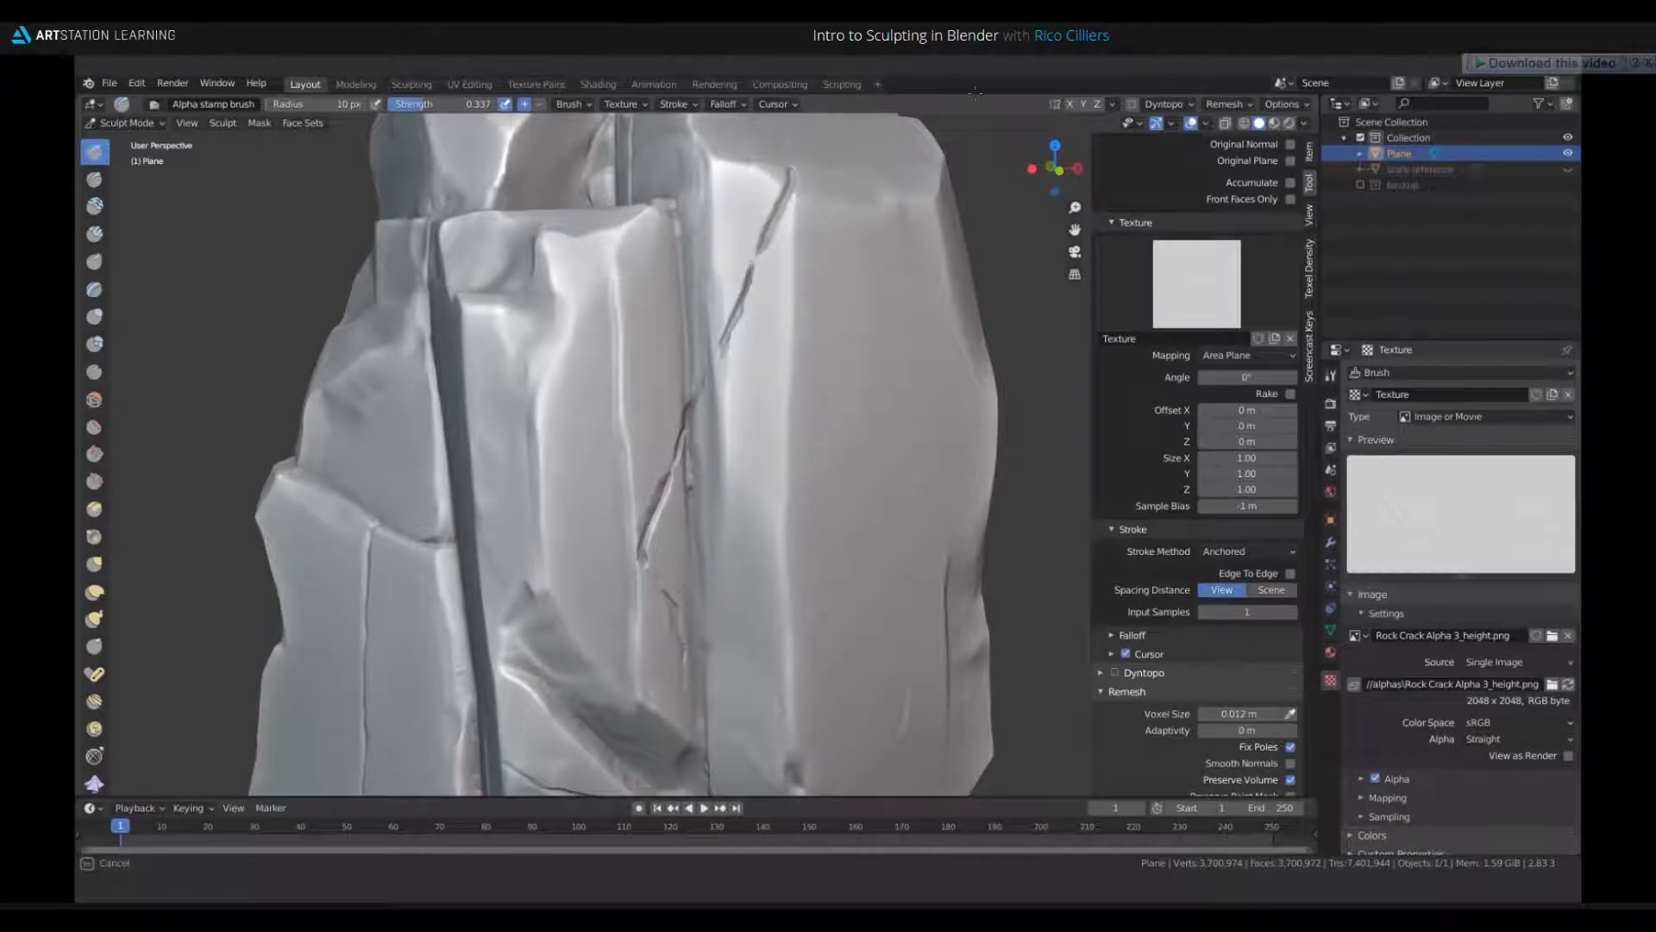
mouse_move(975, 92)
middle_mouse_down("ctrl")
mouse_move(707, 552)
mouse_move(731, 377)
middle_mouse_up("ctrl")
- Clean up the diagonal cracks on the tall slabs with Scrape and sharpen them with Draw Sharp
key("shift+t")
mouse_move(674, 518)
middle_mouse_down()
mouse_move(746, 437)
mouse_move(776, 429)
mouse_move(738, 453)
middle_mouse_up()
key("shift+c")
middle_click_drag(739, 453, 686, 423)
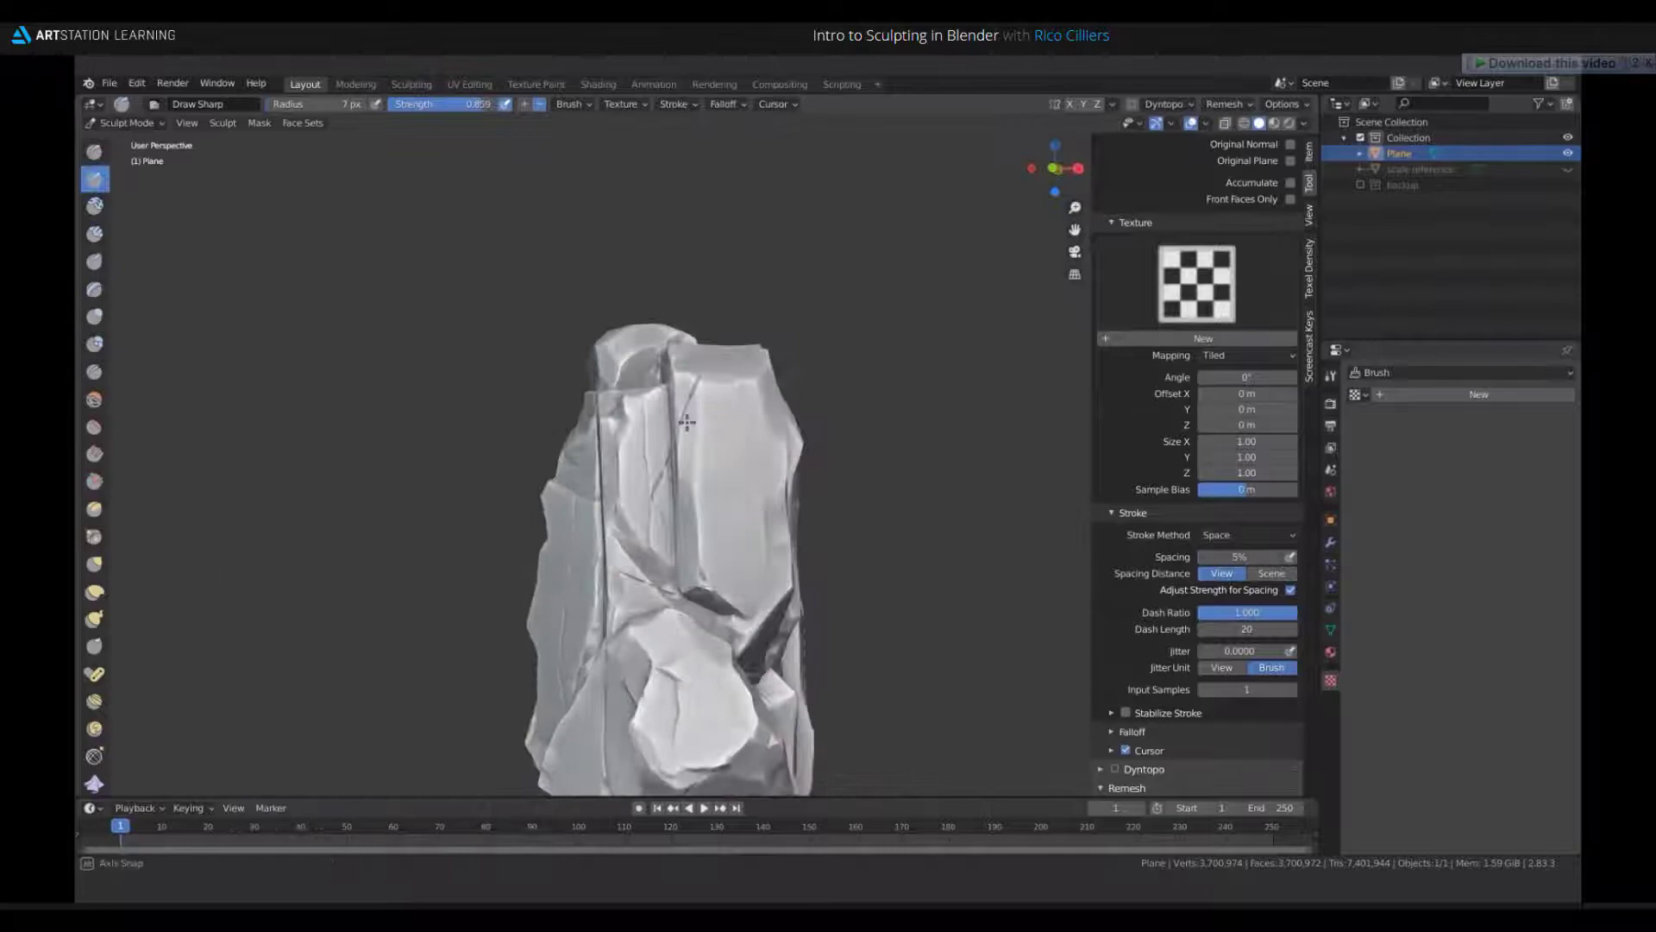
scroll(690, 414, "up", 4)
scroll(695, 399, "down", 4)
scroll(721, 483, "up", 3)
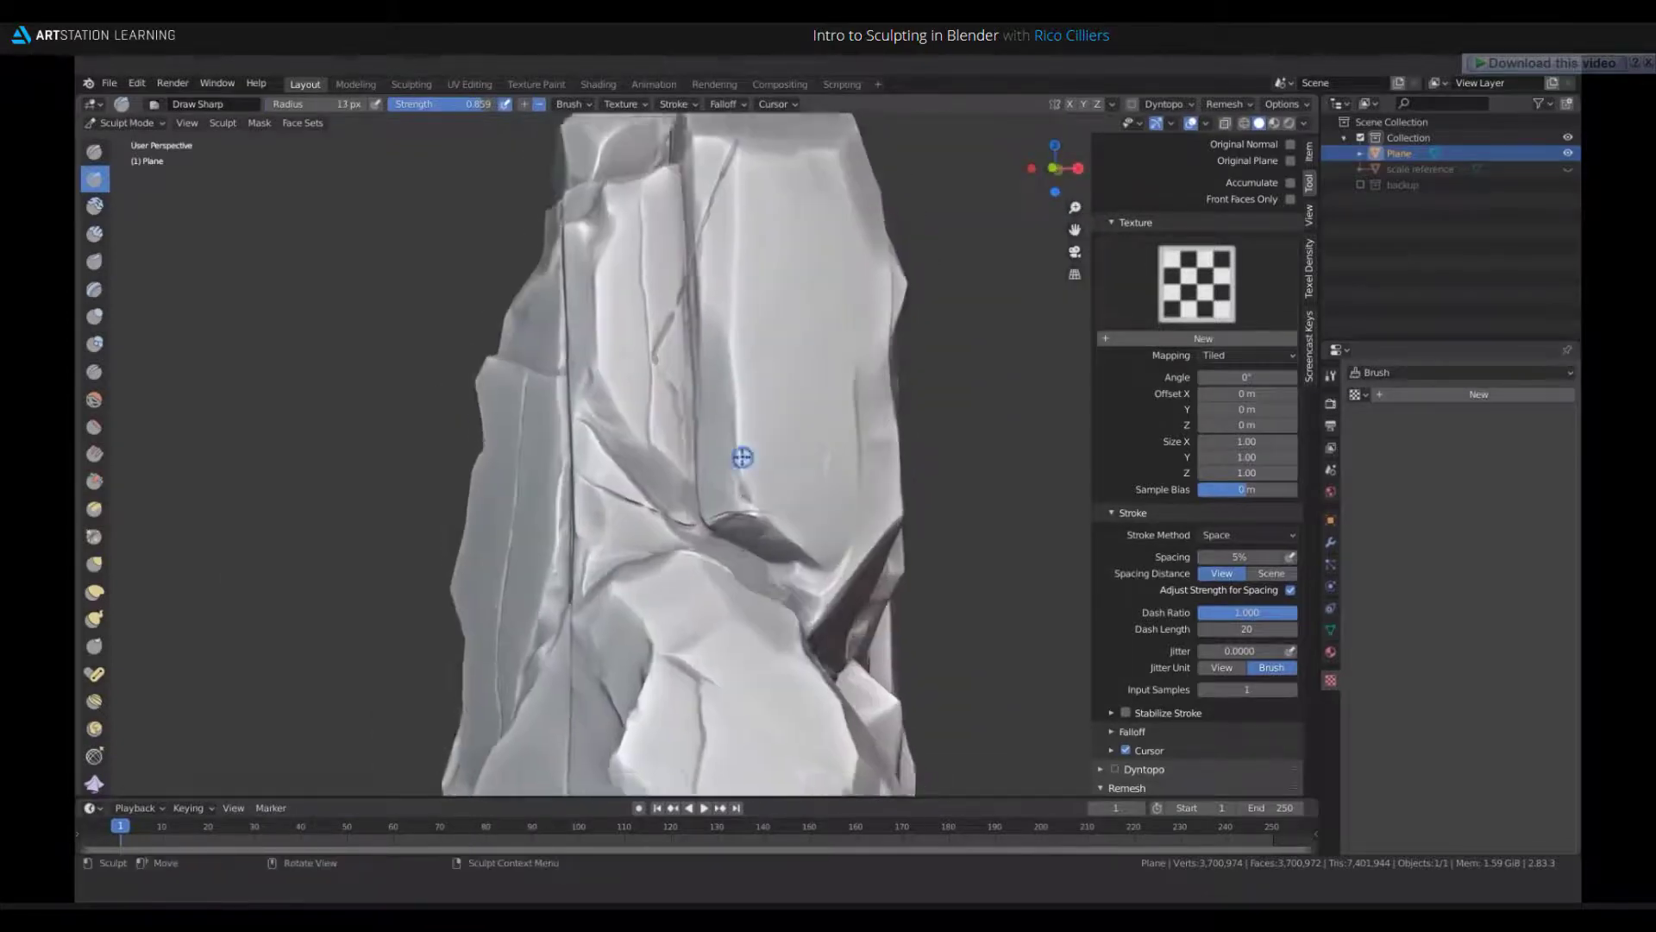
scroll(742, 457, "up", 2)
mouse_move(616, 539)
middle_mouse_down()
mouse_move(581, 518)
mouse_move(713, 492)
mouse_move(696, 468)
mouse_move(821, 455)
middle_mouse_up()
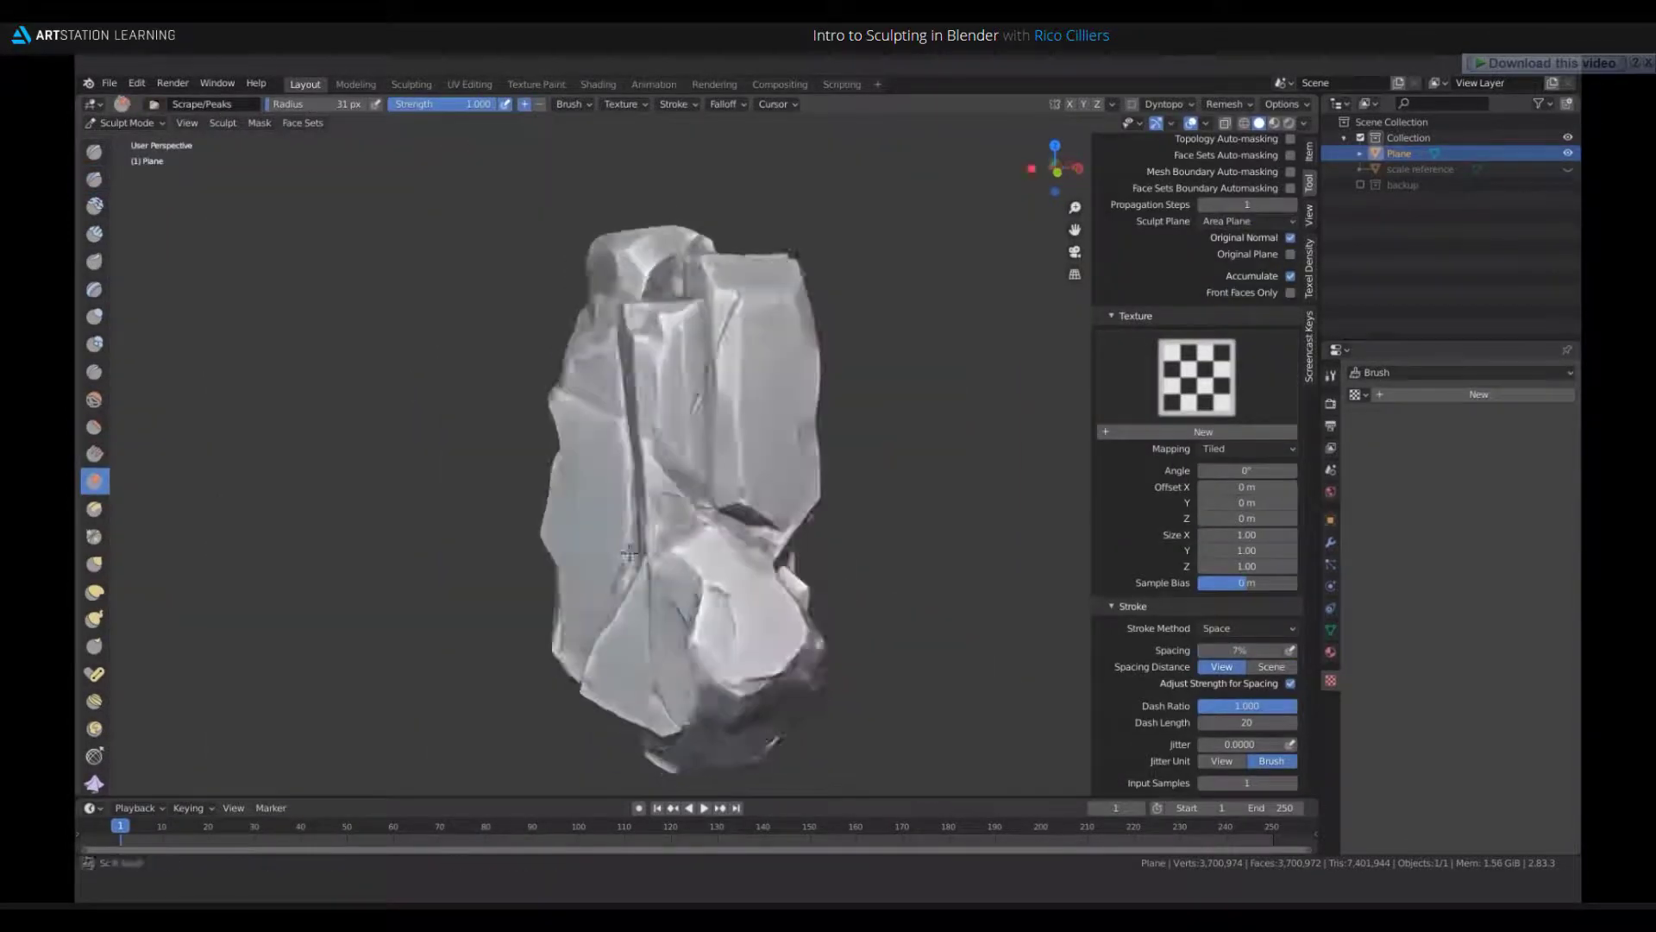
- Scrape the surface around the crack between the narrow central column and the neighbouring slab
middle_click_drag(628, 552, 658, 443)
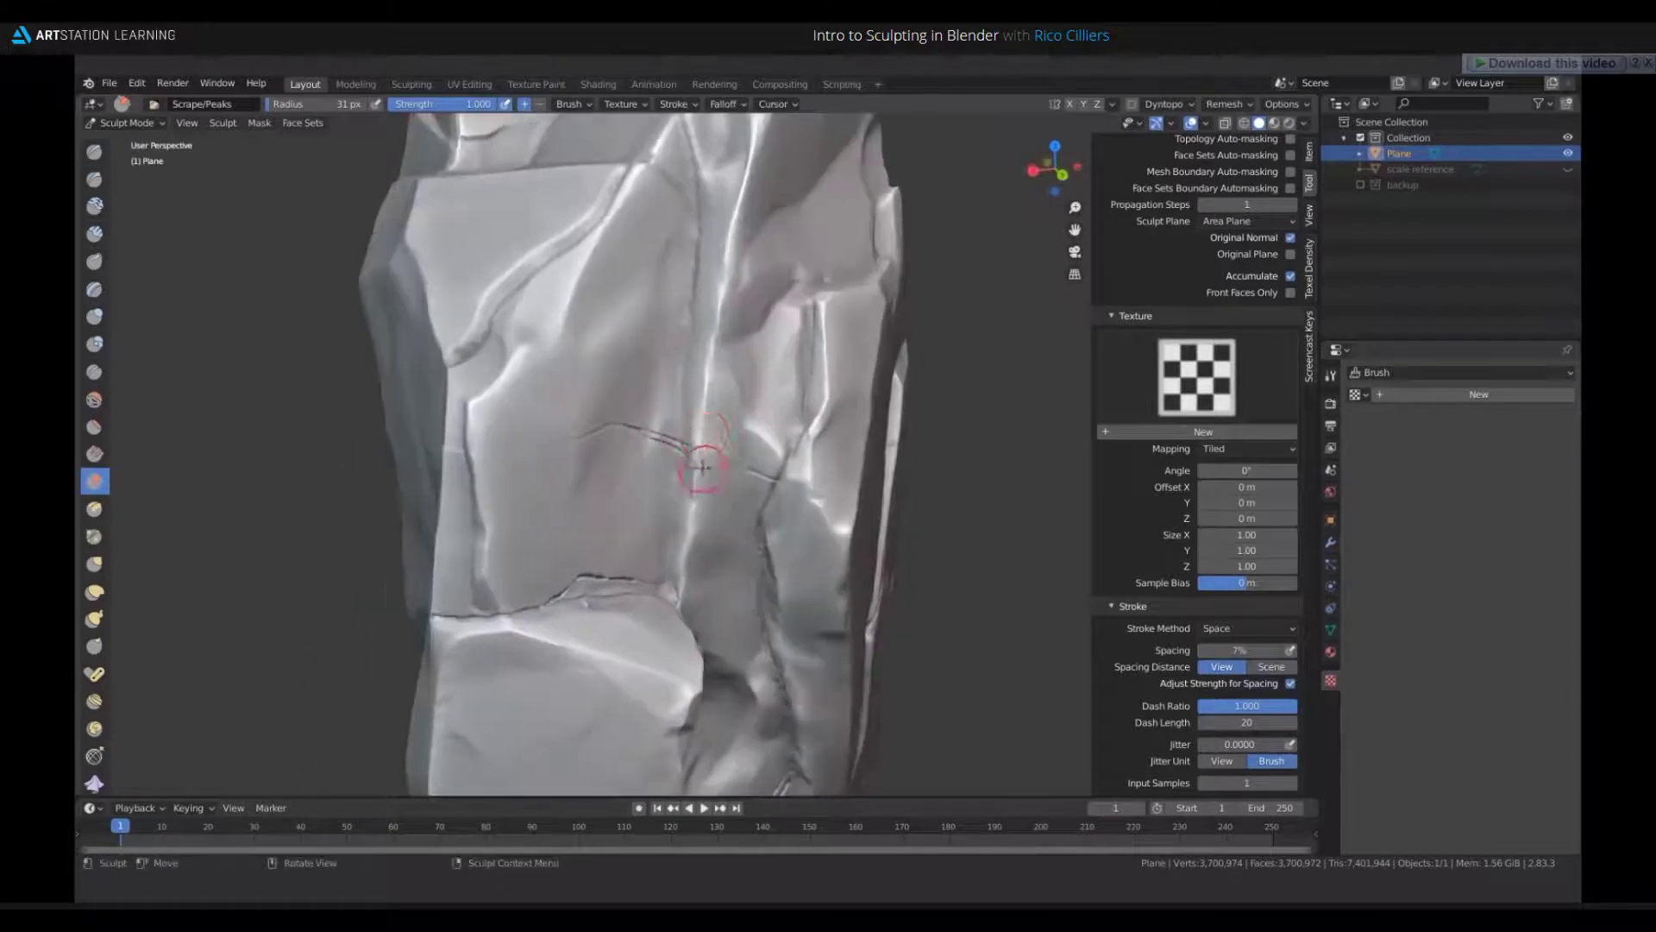
middle_click_drag(704, 467, 652, 376, "shift")
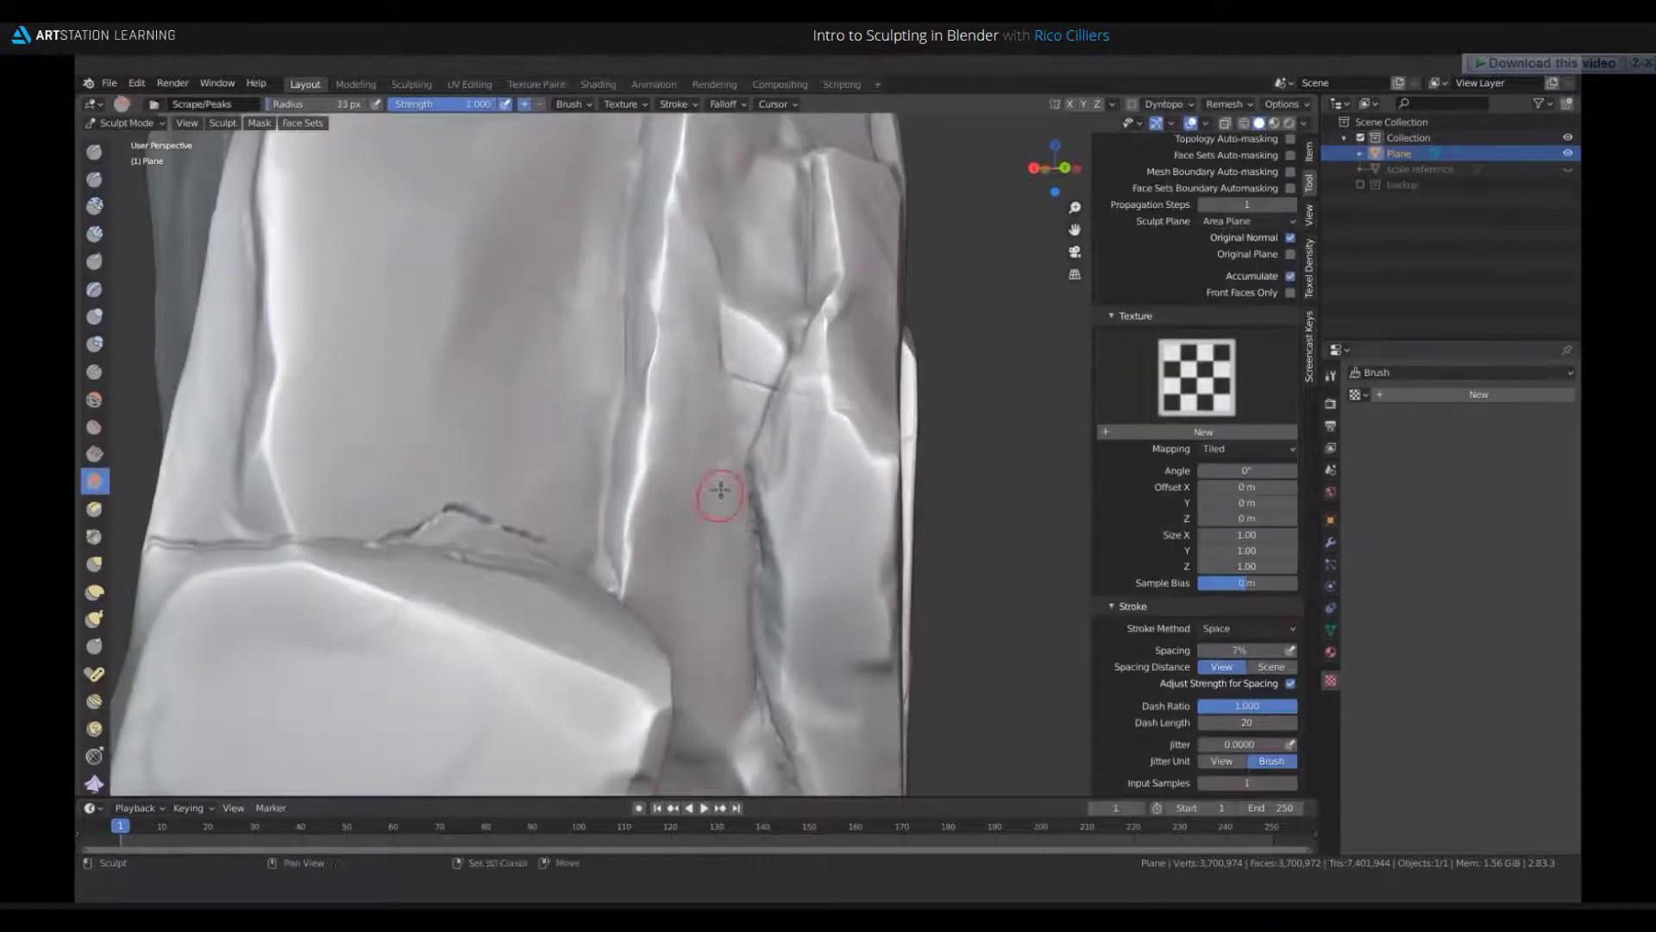
left_click_drag(747, 393, 750, 376)
mouse_move(738, 438)
left_mouse_down()
mouse_move(750, 359)
mouse_move(788, 333)
left_mouse_up()
scroll(679, 441, "down", 6)
scroll(679, 441, "up", 8)
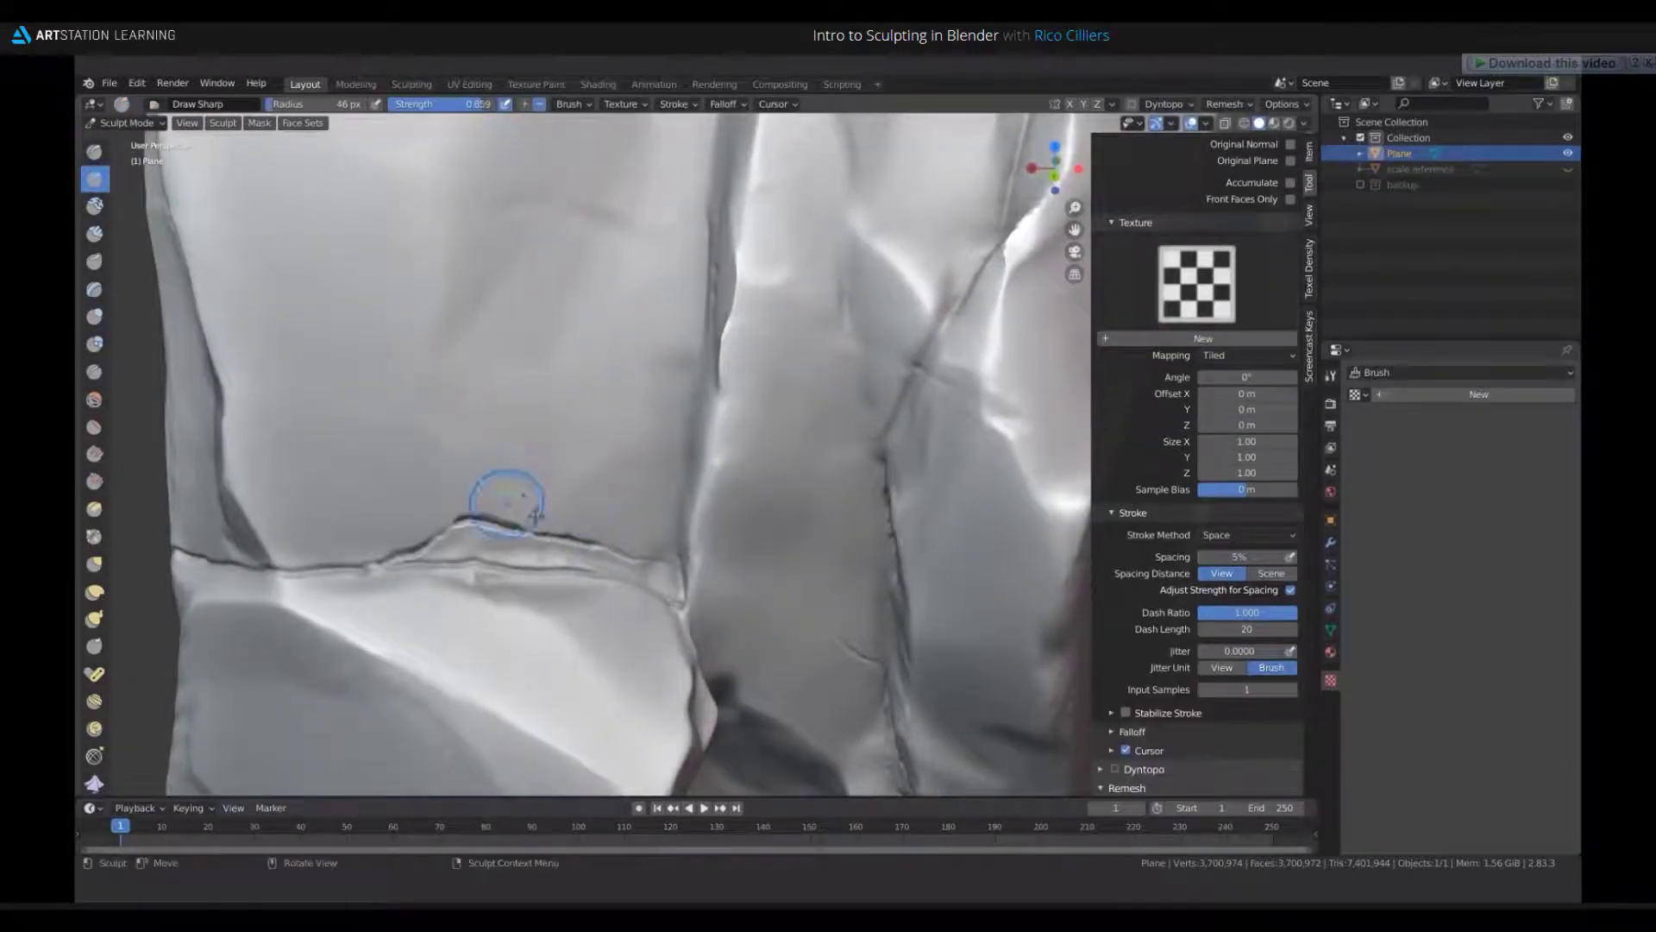
- Retrace the crack above the slab's ledge with Draw Sharp at a 5 px radius and resize the Scrape brush
key("f")
left_click(503, 515)
left_click_drag(523, 526, 603, 544)
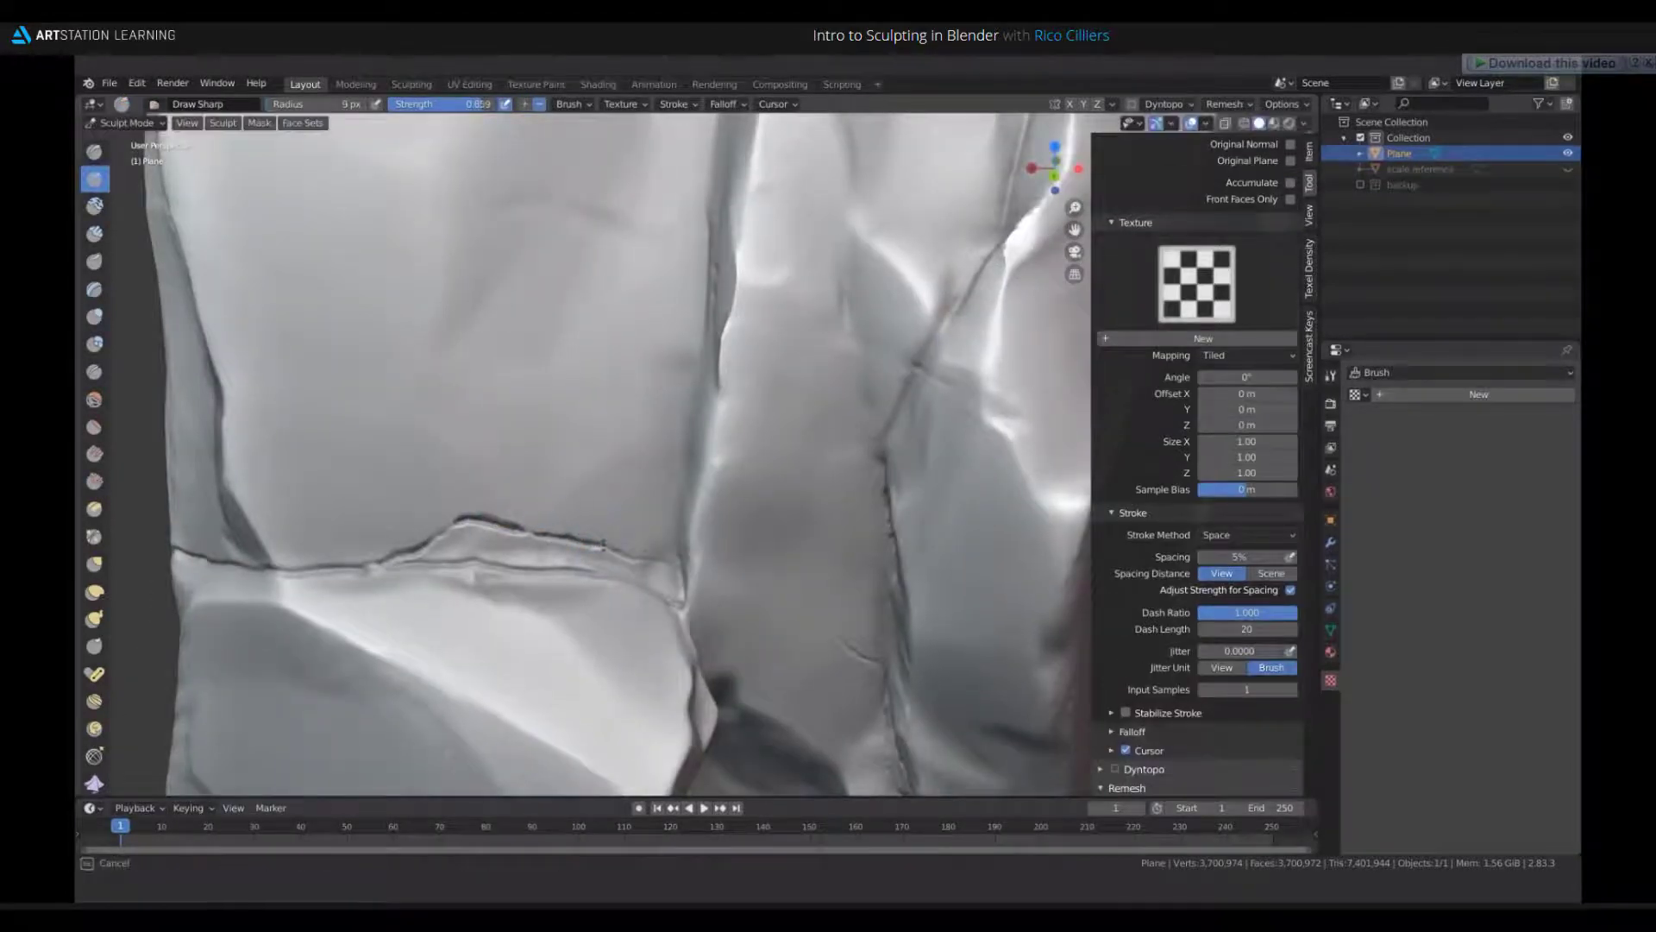
left_click_drag(671, 591, 691, 400)
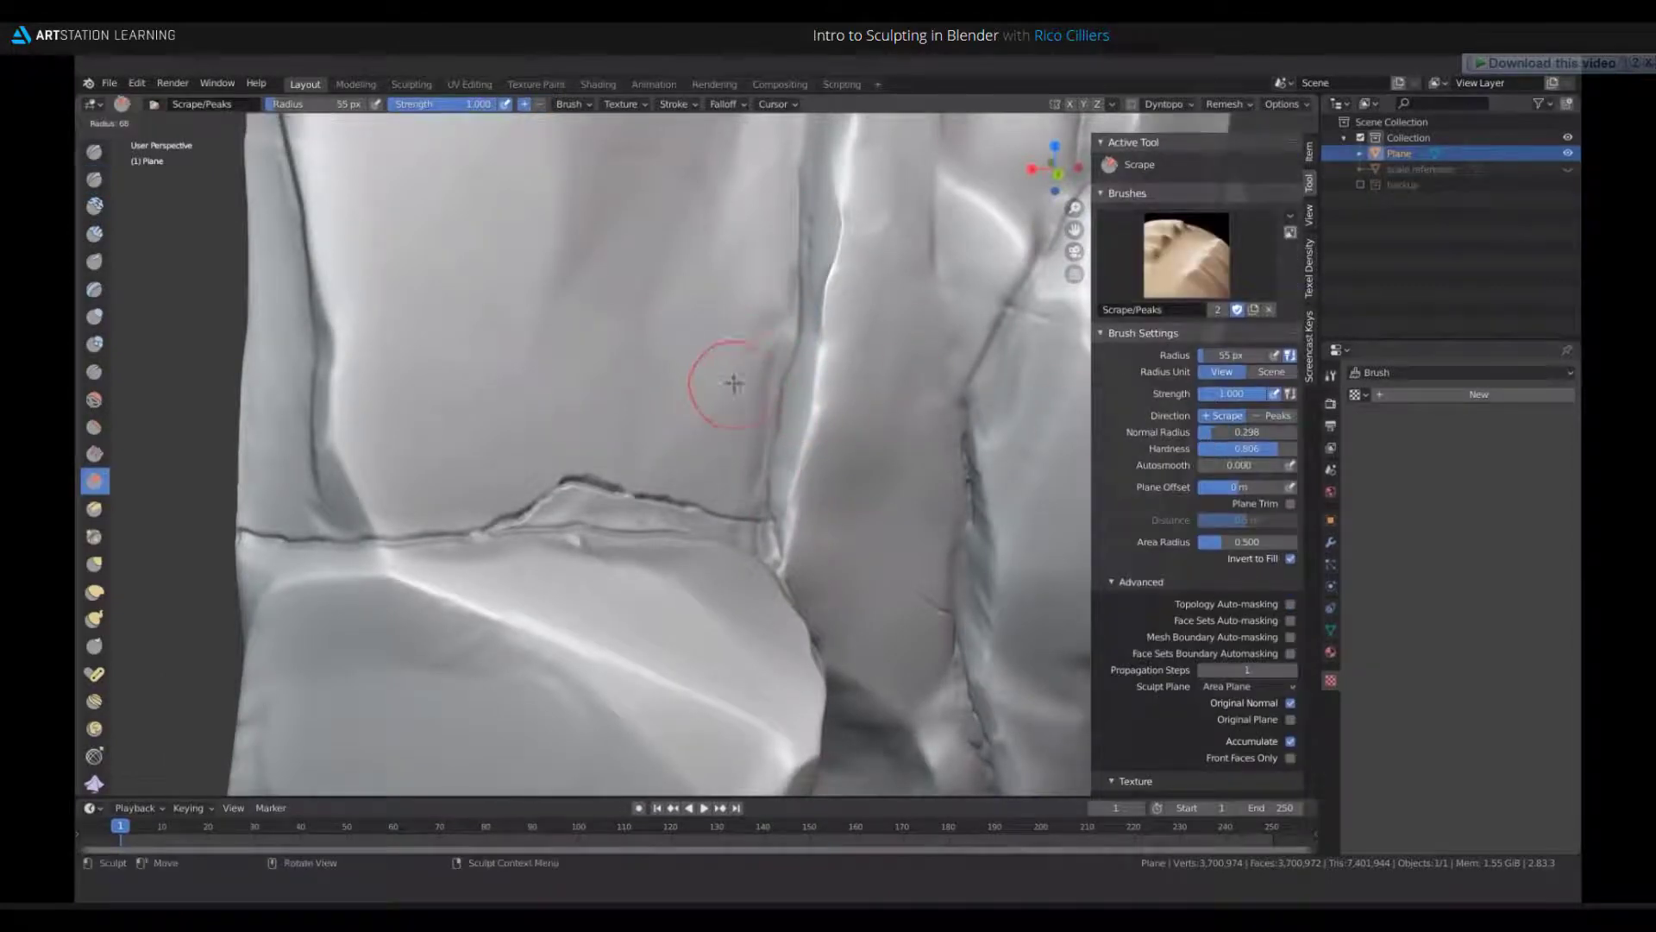
left_click(733, 384)
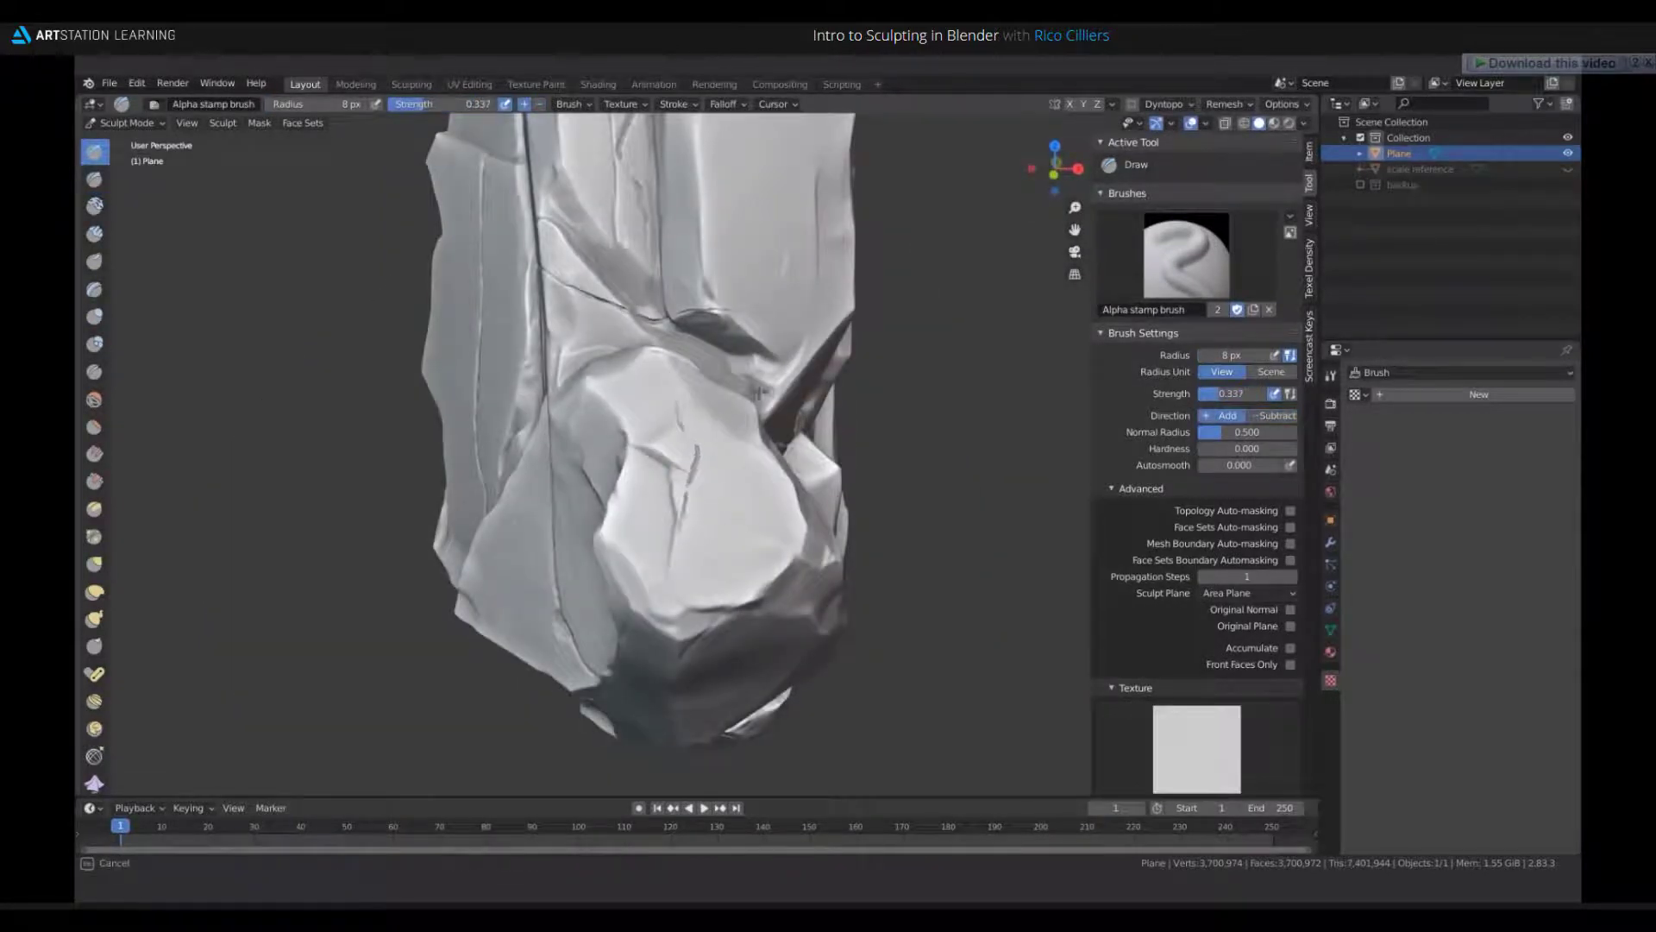
- Undo the last crack stamp on the lower bulge and try a stamp with Rock Crack Alpha 4_height.png
key("ctrl+z")
left_click(1193, 754)
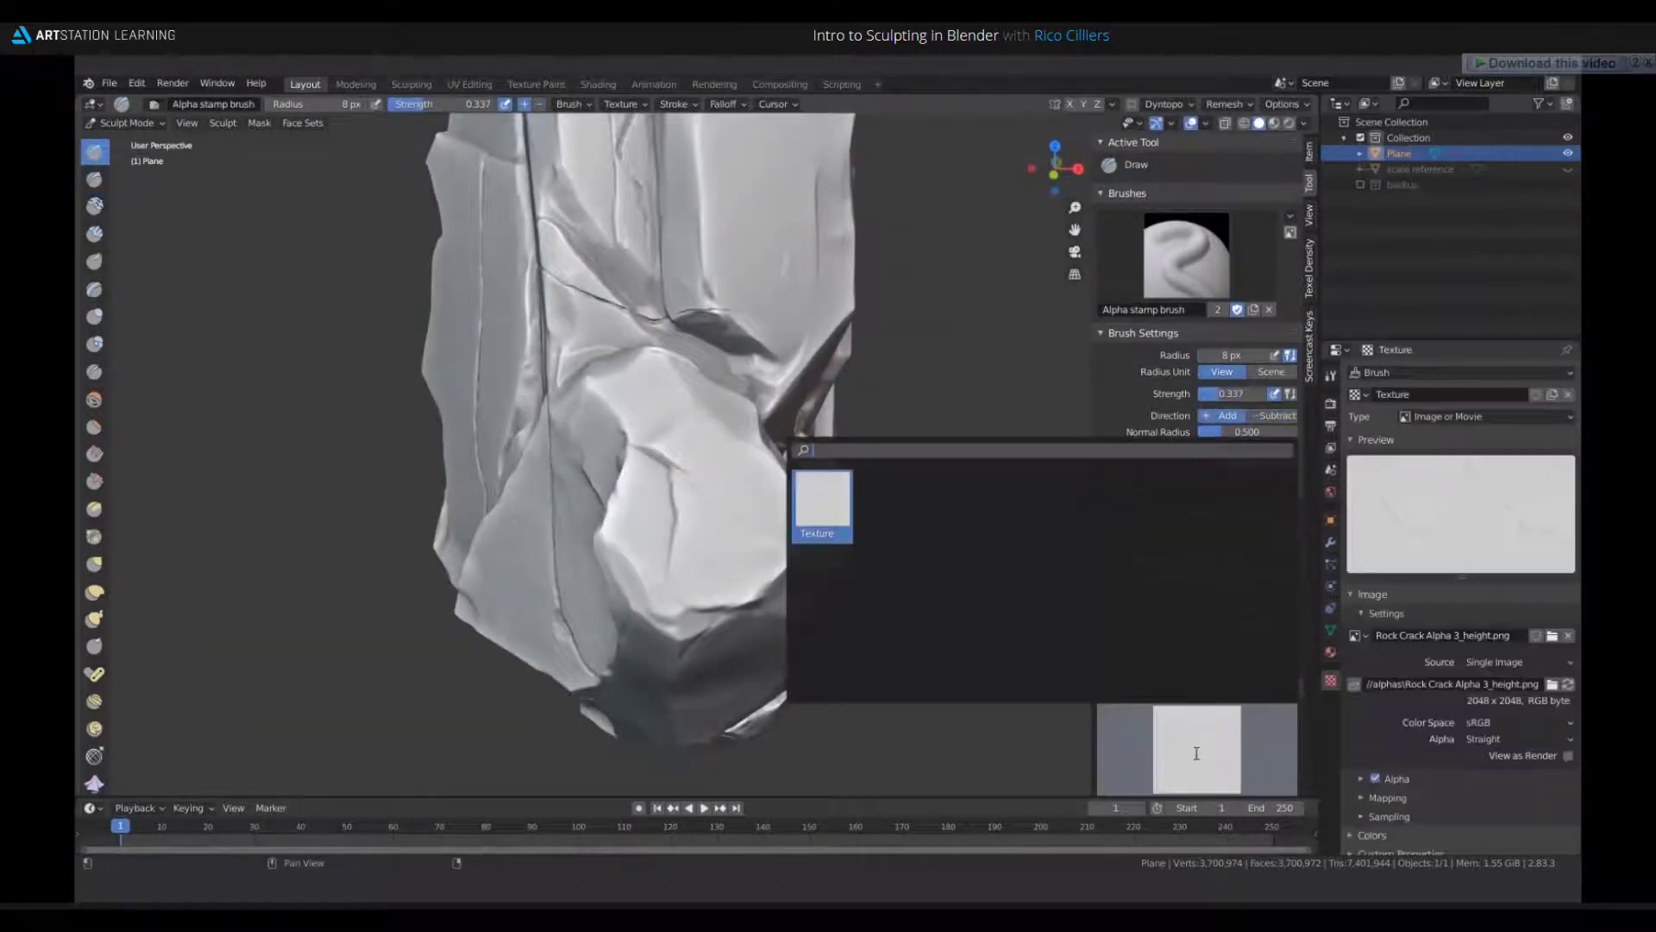
left_click_drag(706, 504, 793, 607)
key("ctrl+z")
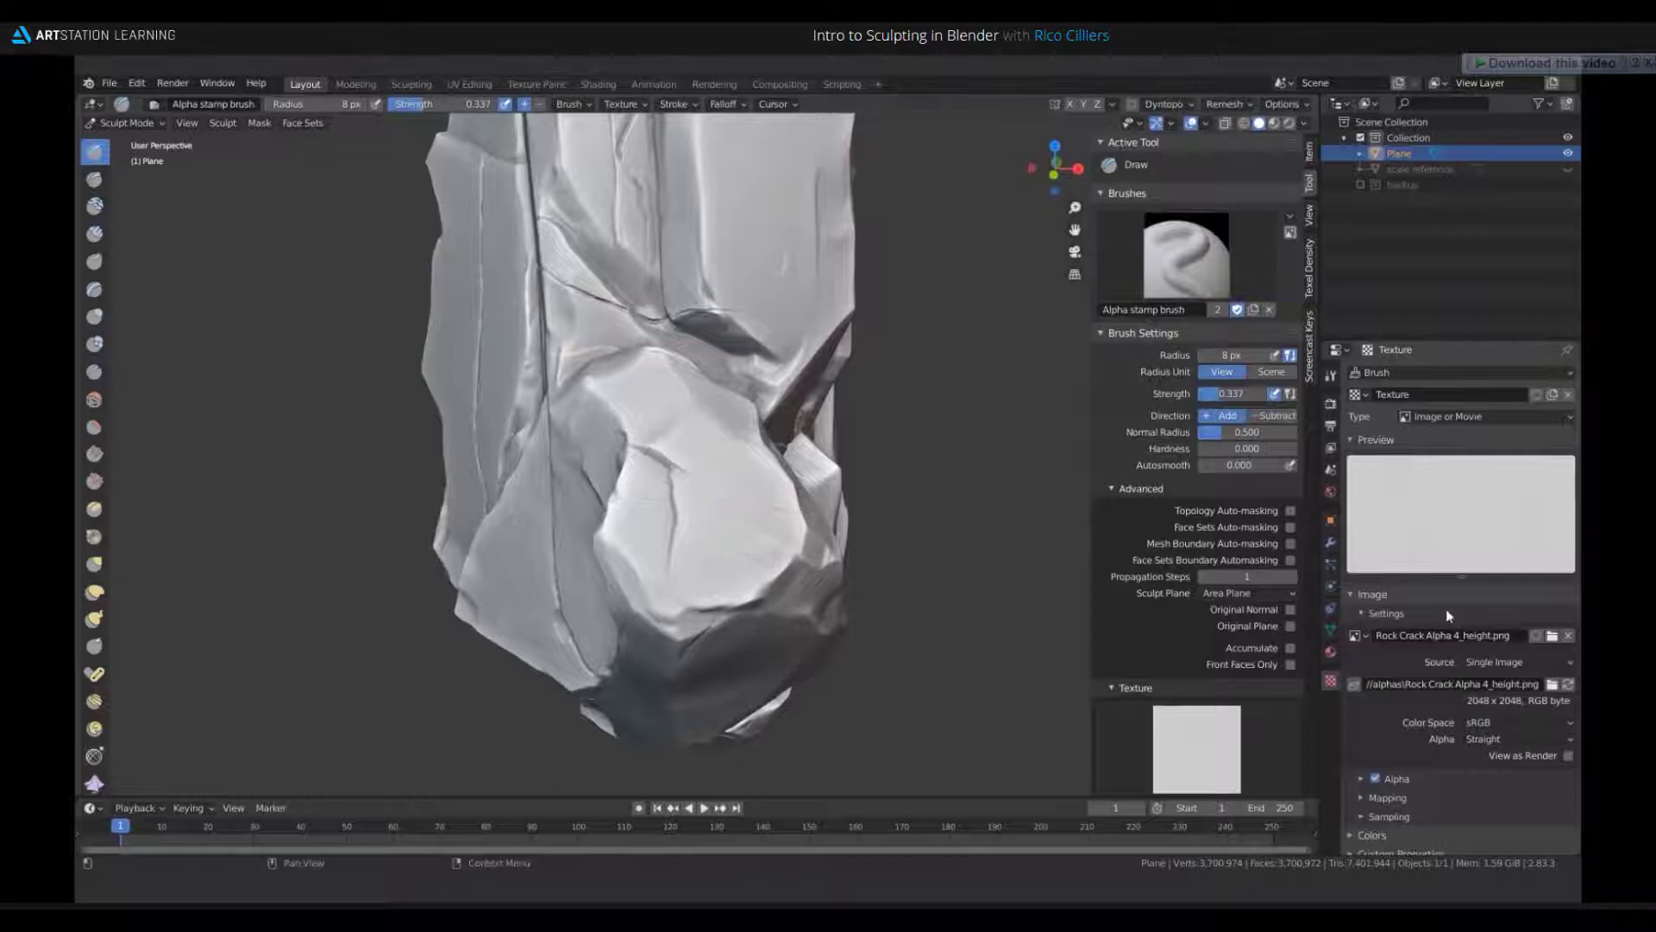
- Switch the stamp texture to Rock Crack Alpha 1_height.png and stamp a diagonal crack across the lower bulge
left_click(1358, 635)
left_click(1372, 675)
left_click_drag(700, 485, 759, 526)
- Sharpen the diagonal crack on the lower bulge with Draw Sharp and scrape the surface around it
middle_click_drag(759, 527, 758, 544, "ctrl")
scroll(758, 544, "up", 4)
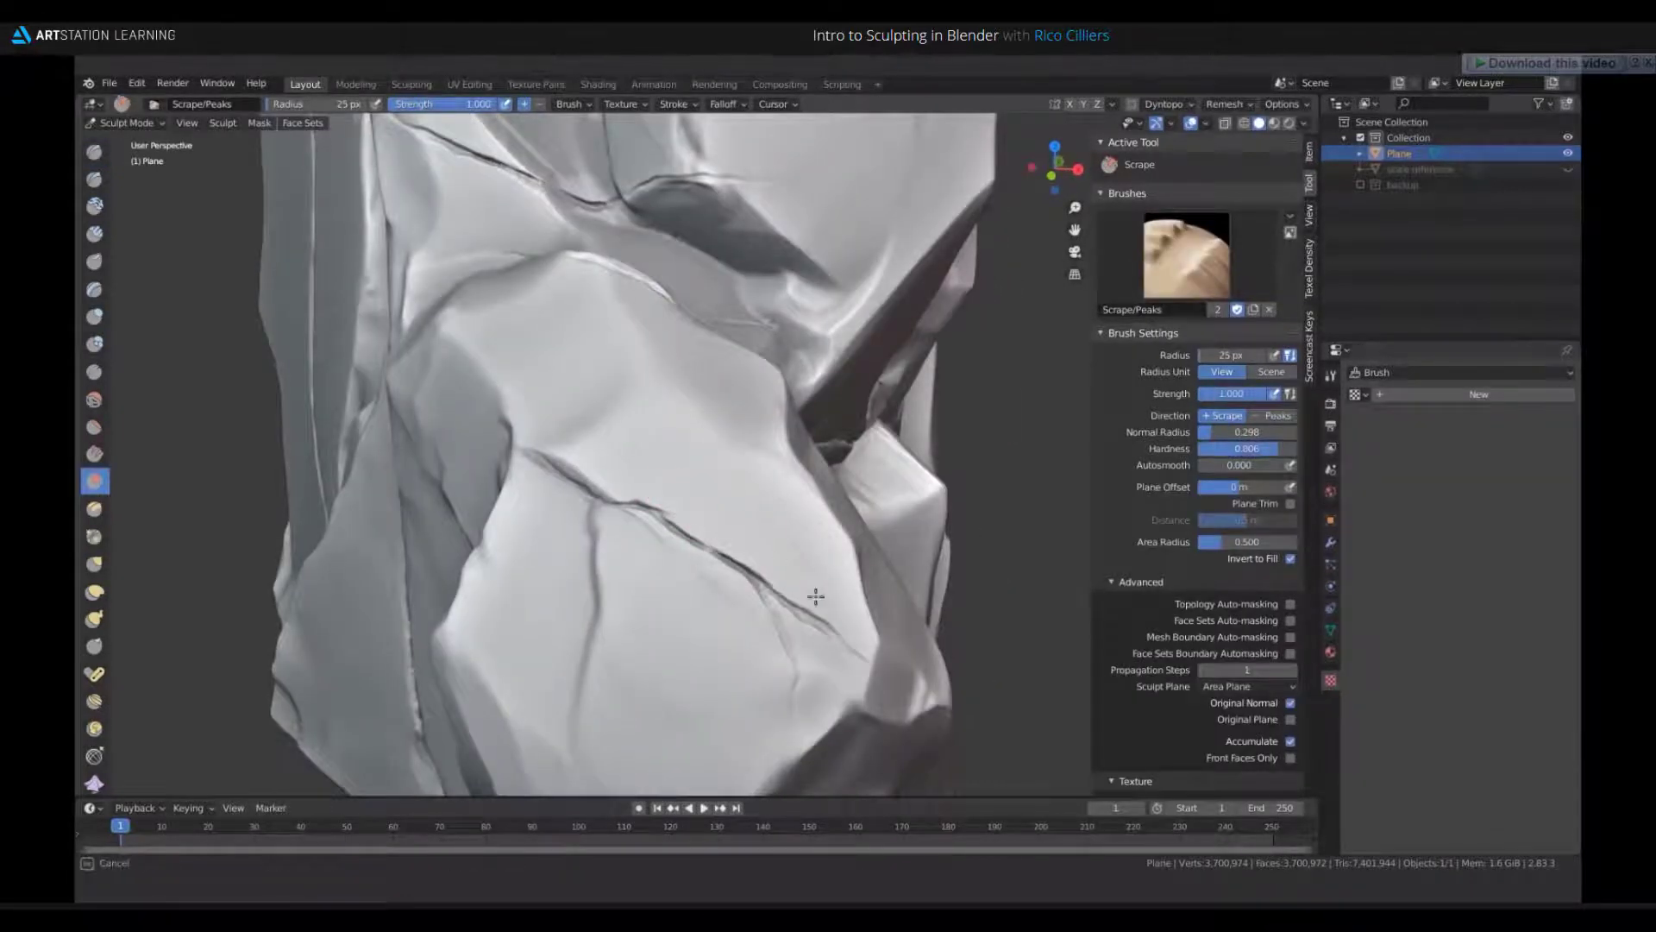
middle_click_drag(824, 617, 672, 493)
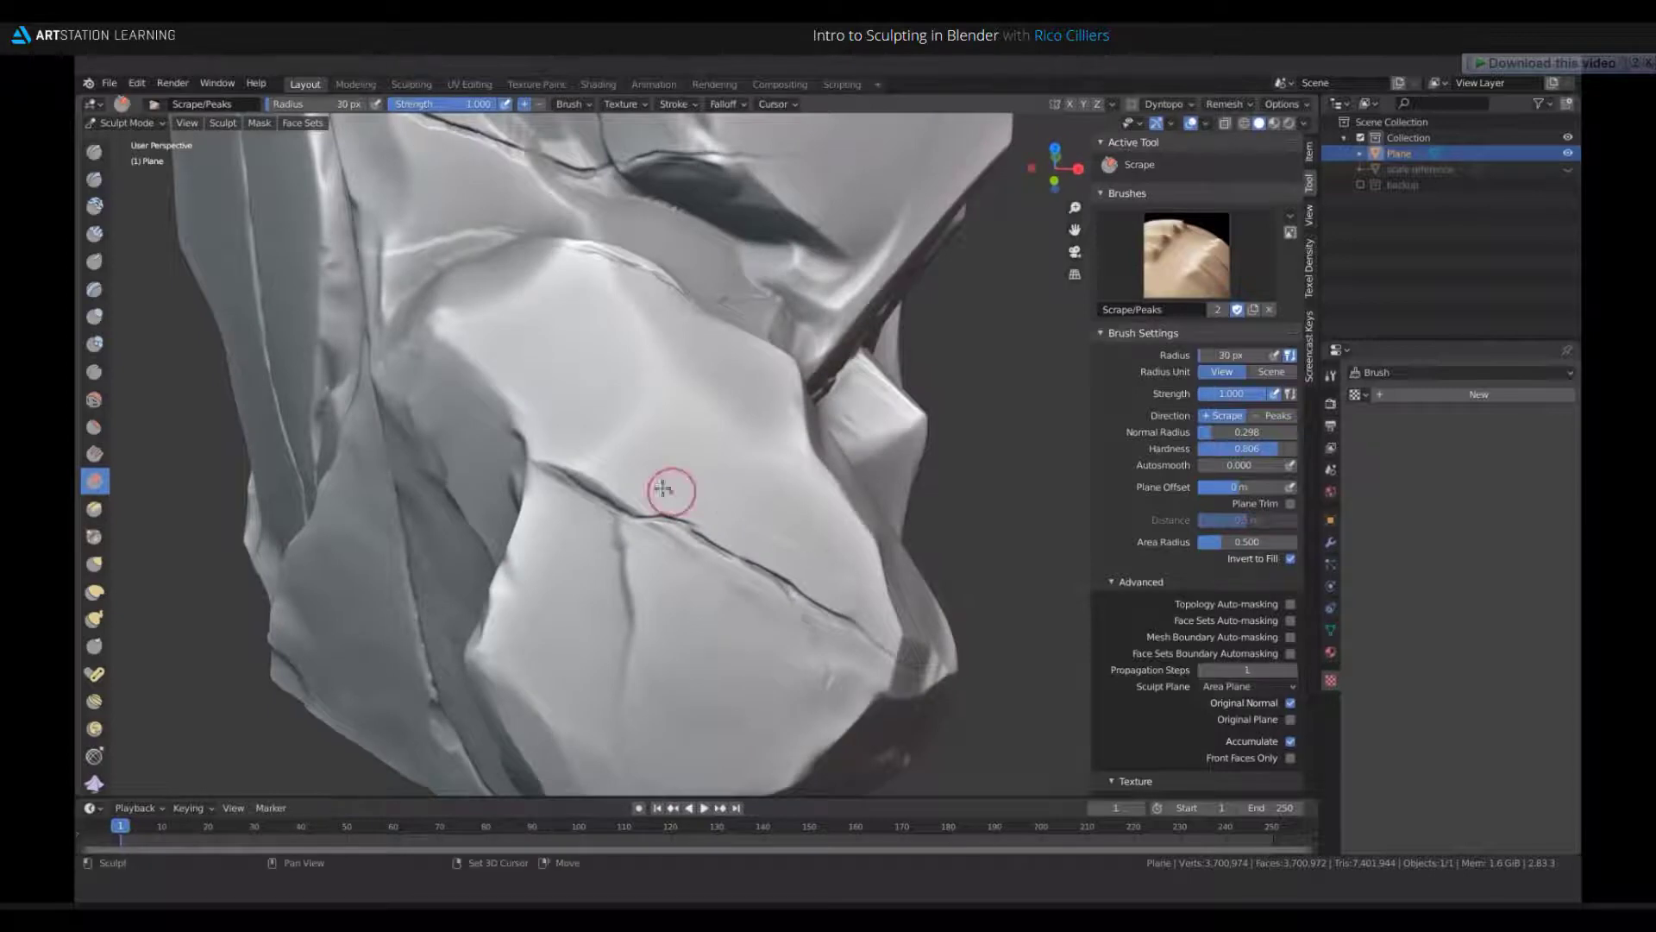
middle_click_drag(669, 597, 802, 592)
scroll(802, 592, "down", 7)
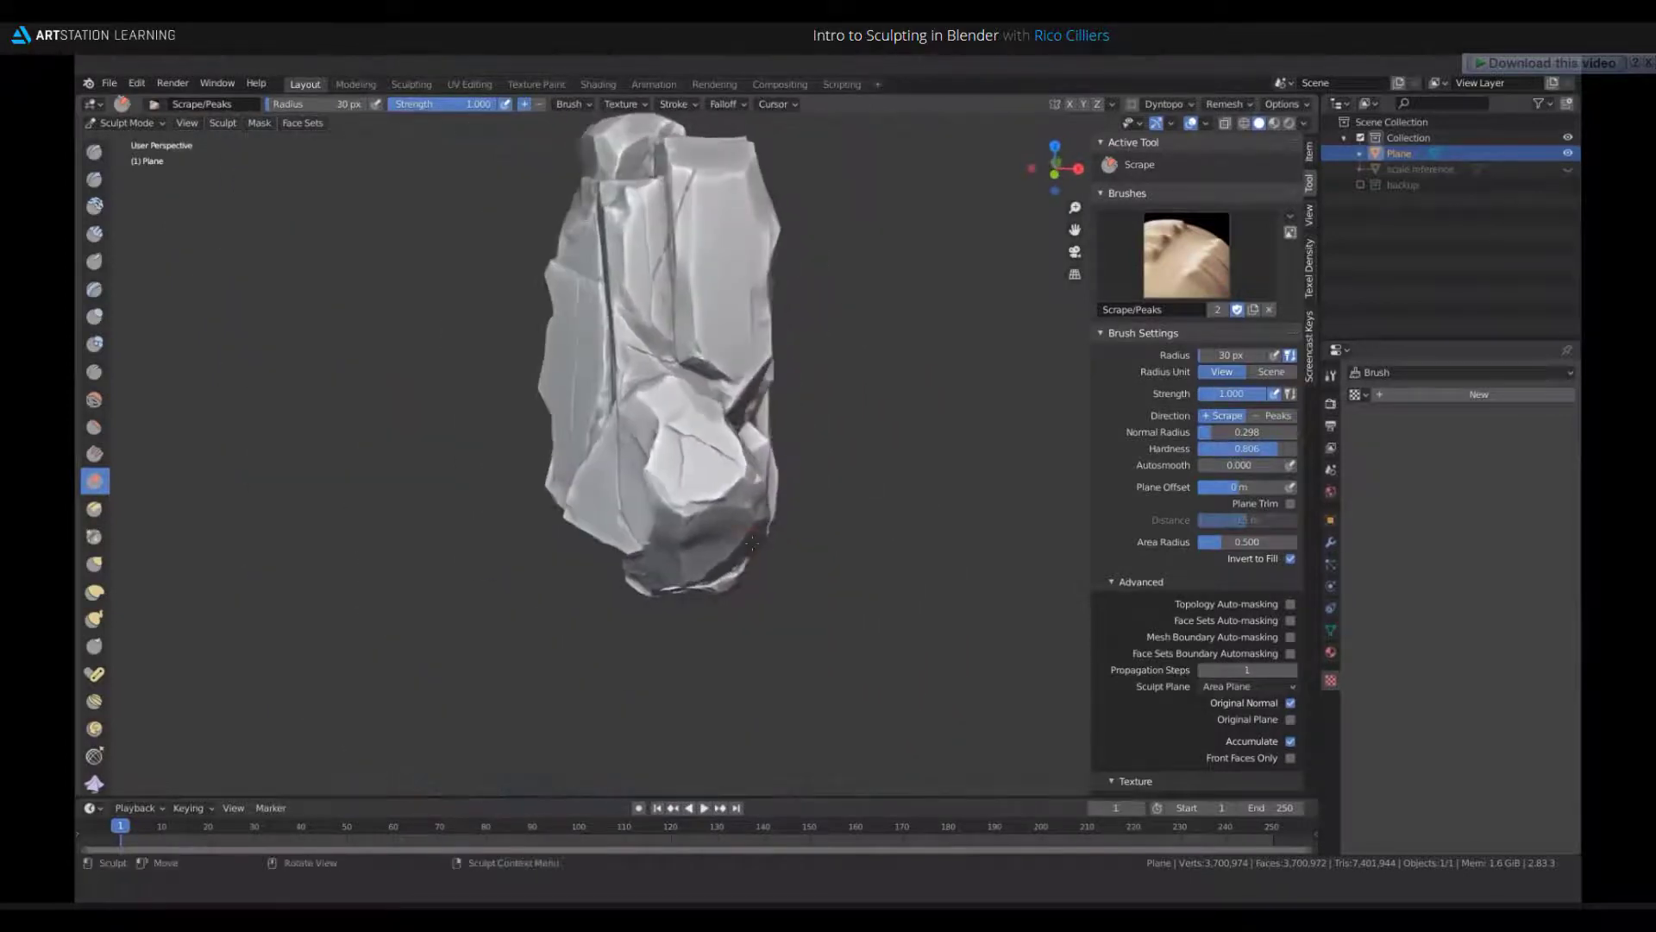
- Carve cracks over the top and upper faces of the rear block with Draw Sharp and resize the brush
middle_click_drag(673, 388, 698, 549, "shift")
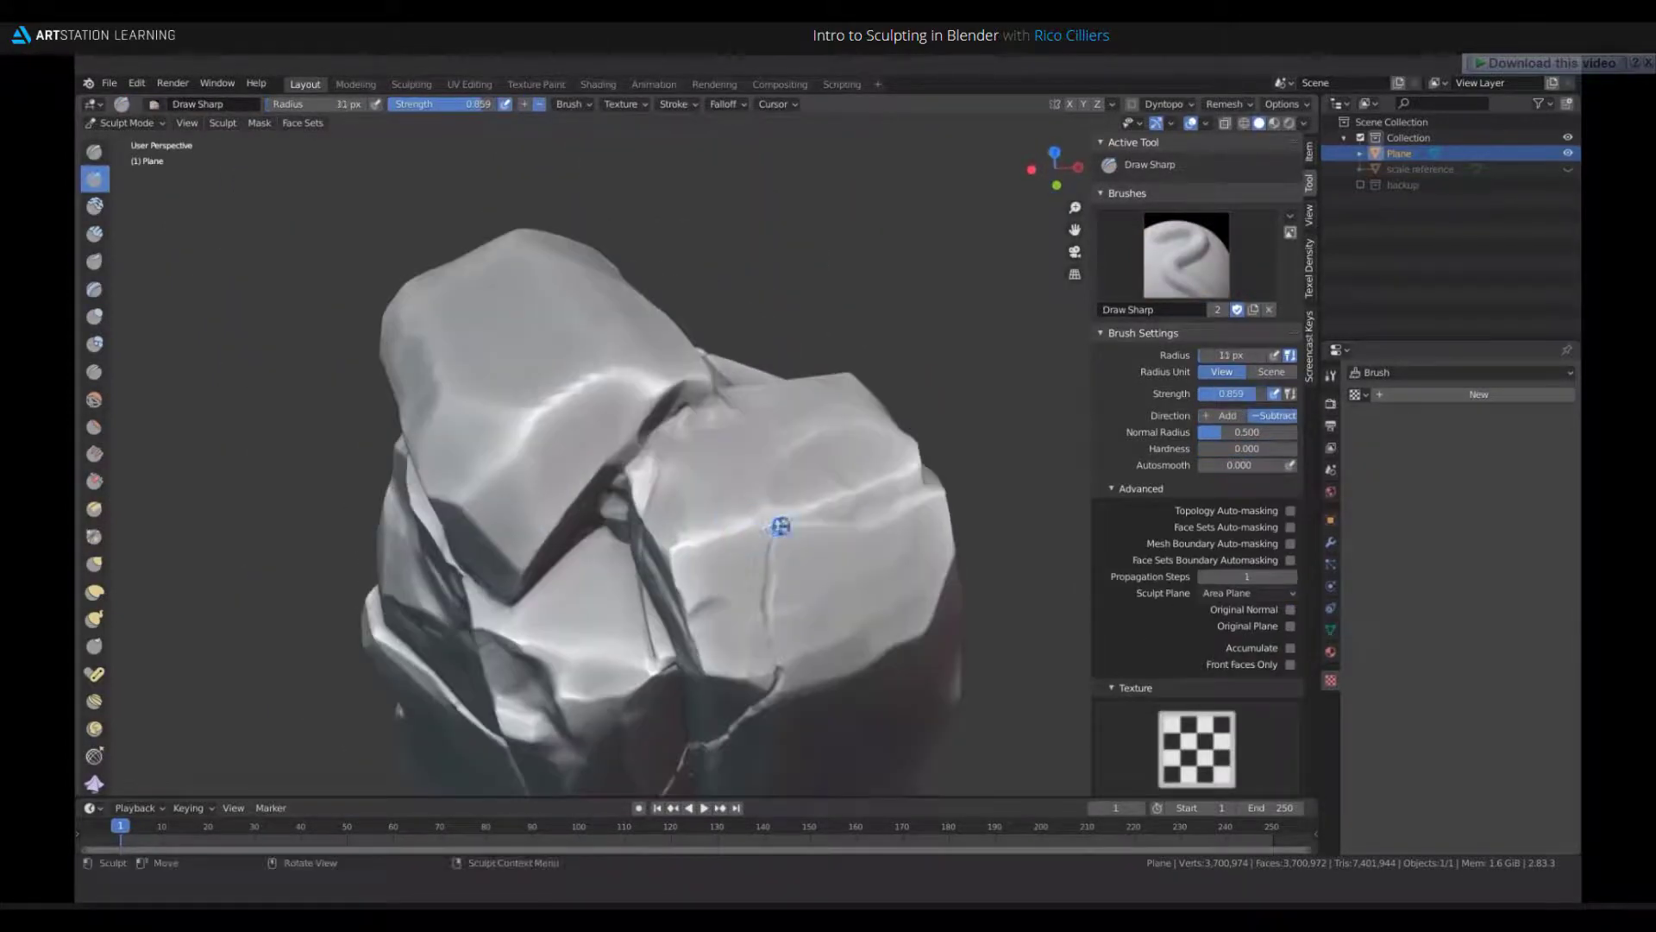
middle_click_drag(765, 658, 859, 485)
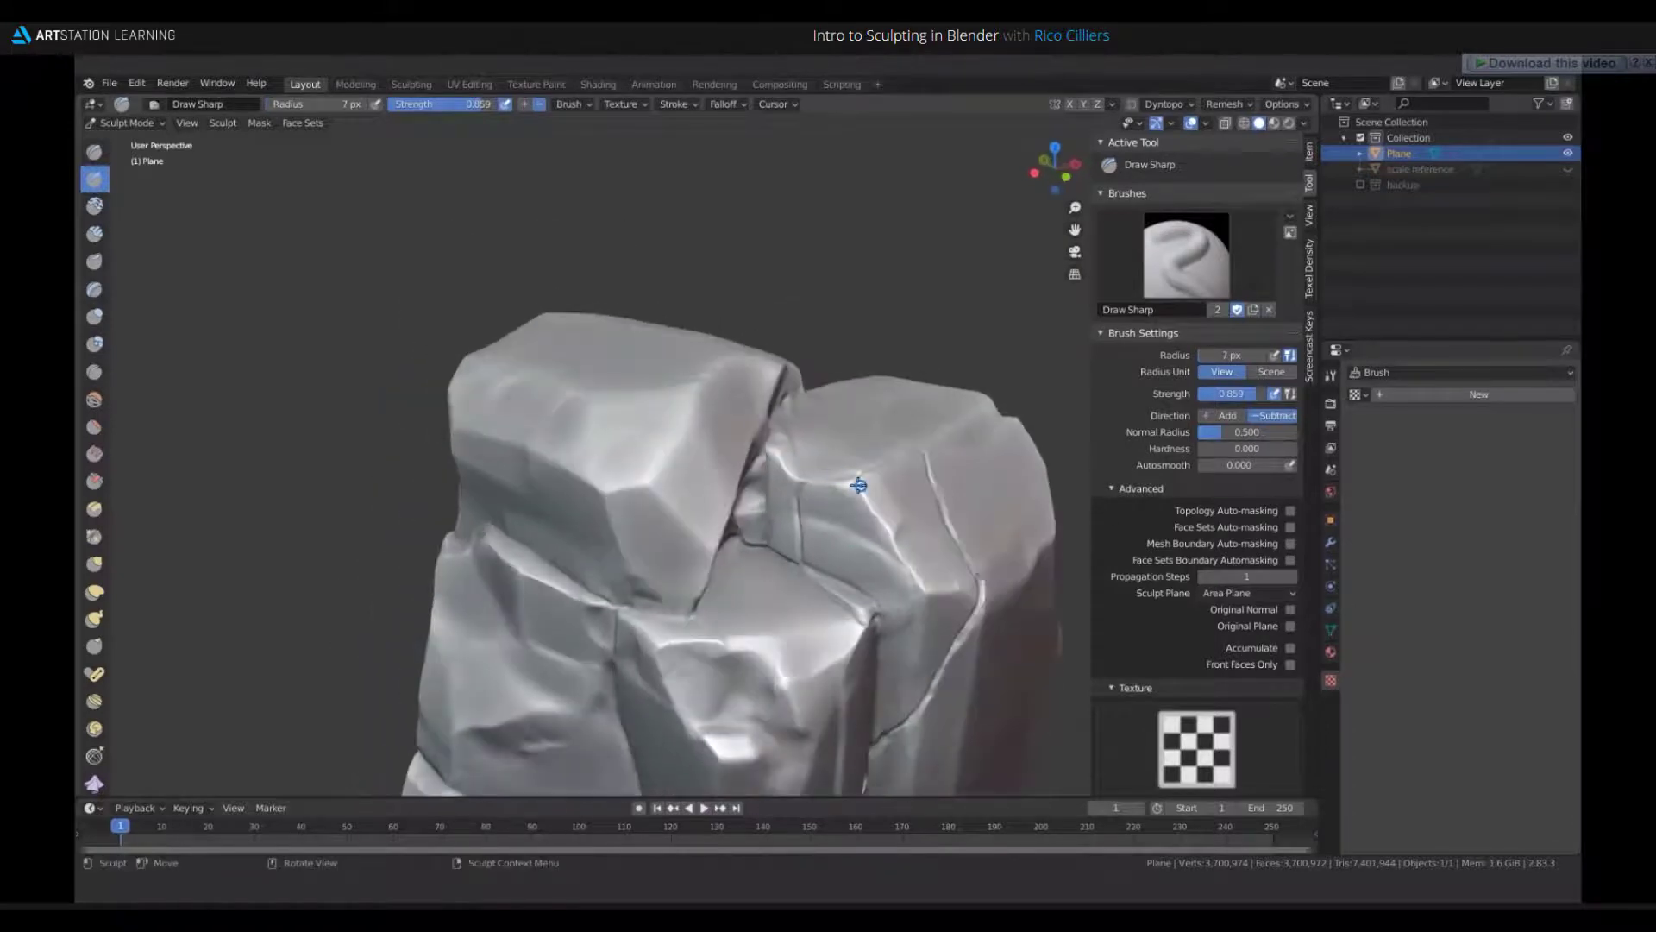
mouse_move(873, 542)
middle_mouse_down("shift")
mouse_move(744, 512)
mouse_move(764, 603)
middle_mouse_up("shift")
key("f")
left_click(772, 604)
- Scrape a chip into the rear block's upper corner beside the cracks with a 16 px Scrape brush
key("shift+t")
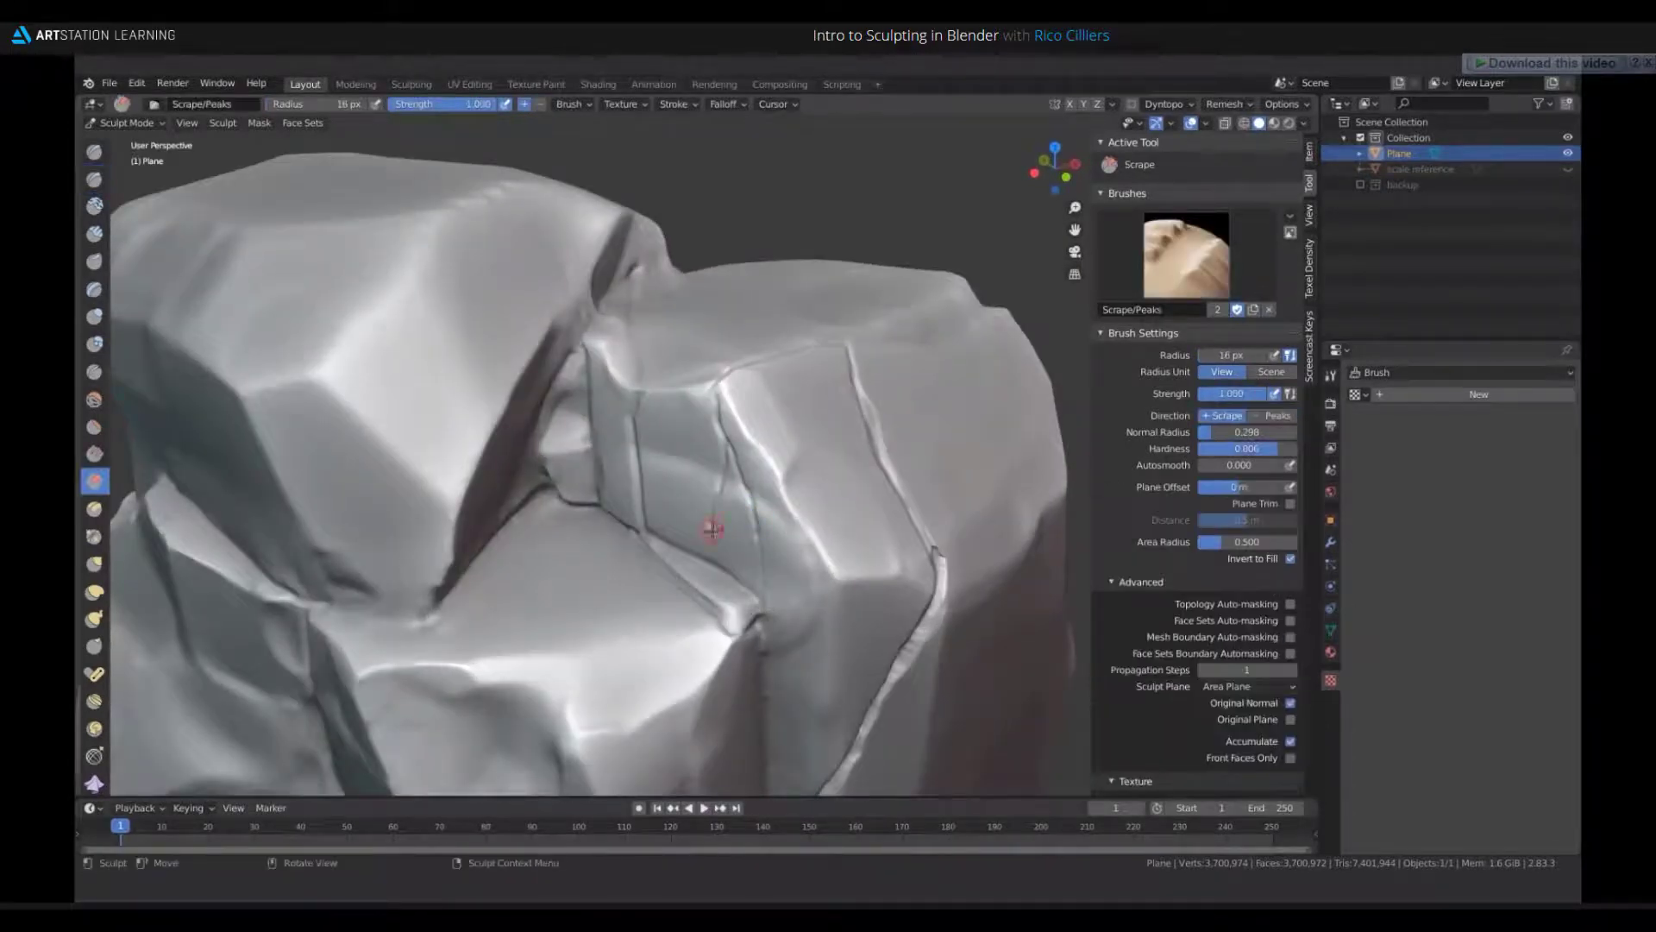
middle_click_drag(714, 525, 925, 444)
left_click_drag(938, 313, 954, 335)
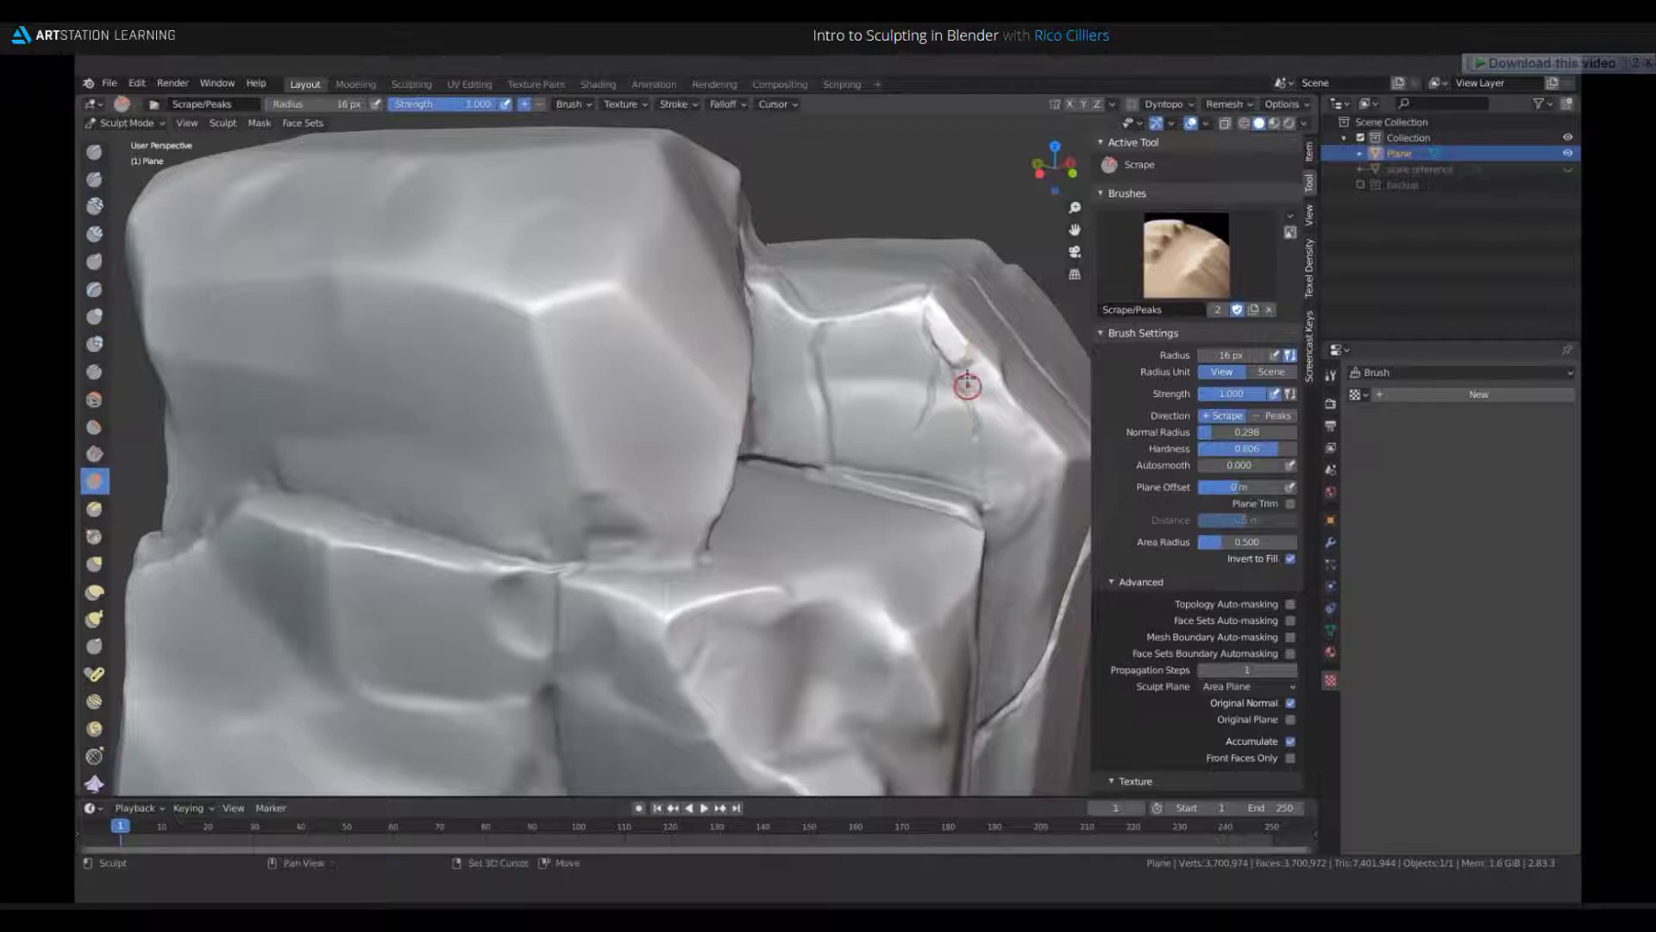
- Carve a vertical crack down the narrow front column and clean up its edges with Scrape
mouse_move(967, 385)
middle_mouse_down("ctrl")
mouse_move(765, 463)
mouse_move(742, 432)
mouse_move(669, 488)
middle_mouse_up("ctrl")
key("shift+c")
left_click_drag(670, 488, 677, 697)
middle_click_drag(677, 697, 678, 668, "shift")
key("shift+t")
left_click_drag(690, 548, 682, 677)
- Set the Alpha stamp brush strength to 0.165 and stamp a crack along the side of the narrow front column
key("x")
mouse_move(682, 604)
middle_mouse_down()
mouse_move(616, 490)
mouse_move(665, 498)
middle_mouse_up()
key("shift+f")
left_click(588, 498)
middle_click_drag(665, 498, 665, 468, "ctrl")
left_click_drag(673, 473, 607, 544)
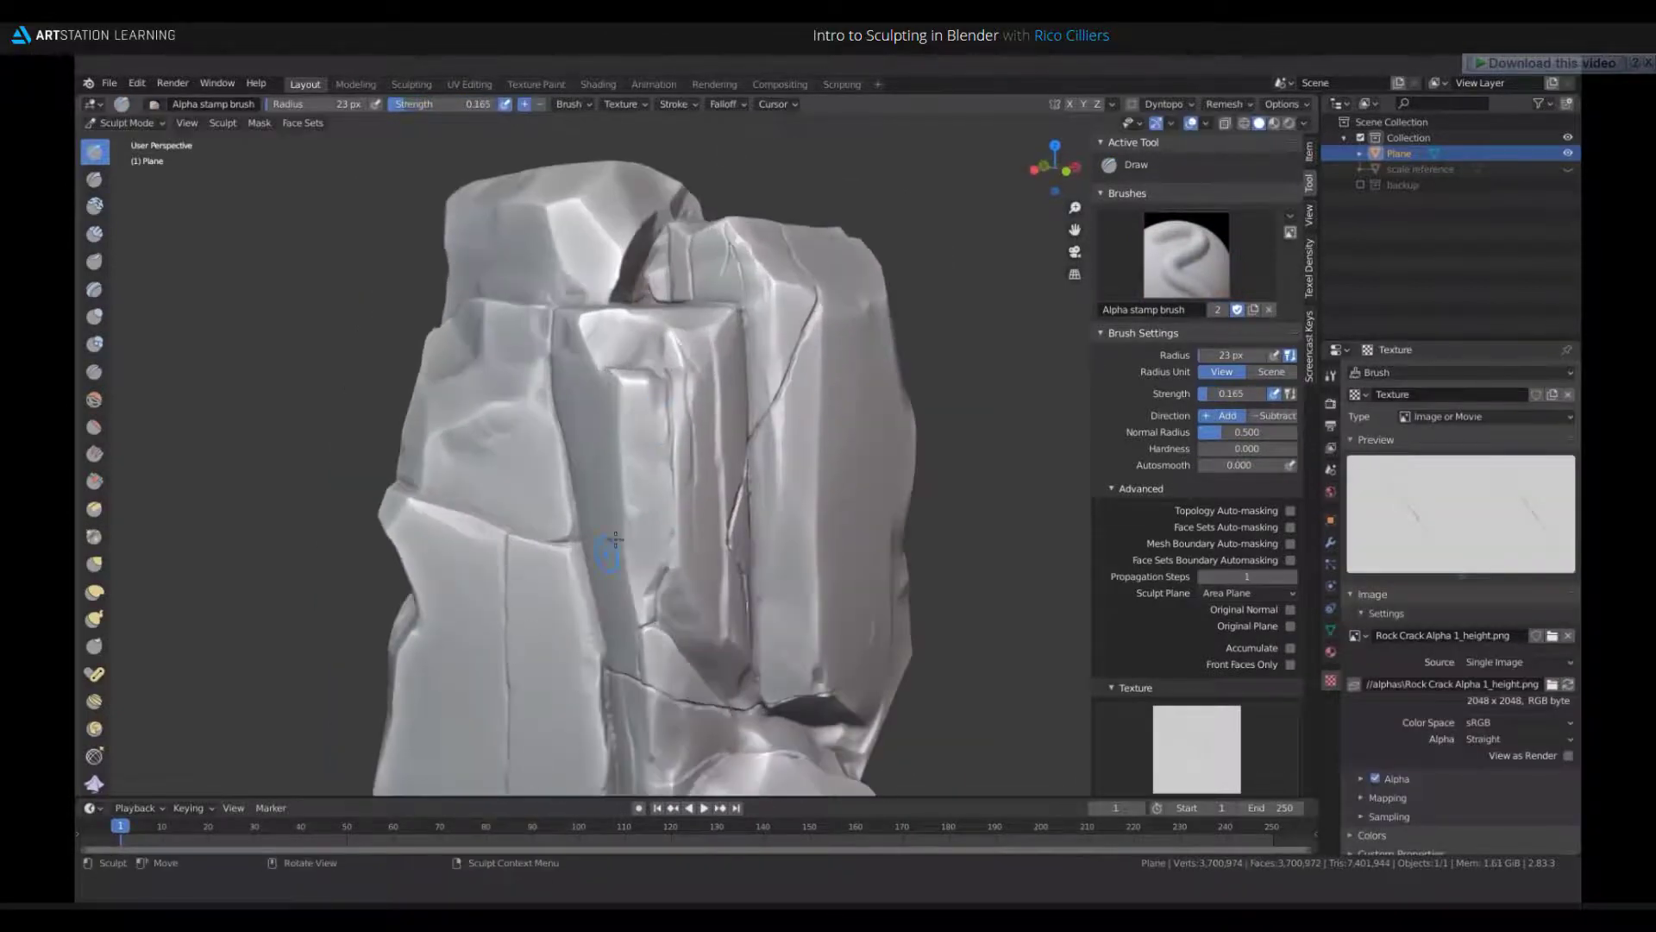
middle_click_drag(606, 544, 606, 585, "ctrl")
- Stamp vertical cracks running from the upper boulder down over the broad slab below it
middle_click_drag(607, 586, 693, 585)
middle_click_drag(693, 585, 693, 527, "ctrl")
middle_click_drag(681, 386, 711, 316)
left_click_drag(671, 363, 794, 194)
middle_click_drag(628, 443, 634, 466)
middle_click_drag(634, 466, 647, 409, "ctrl")
- Scrape the broad slab's face beside the stamped crack and trace the crack up to the boulder seam with Draw Sharp at 8 px
key("shift+t")
left_click_drag(592, 440, 578, 440)
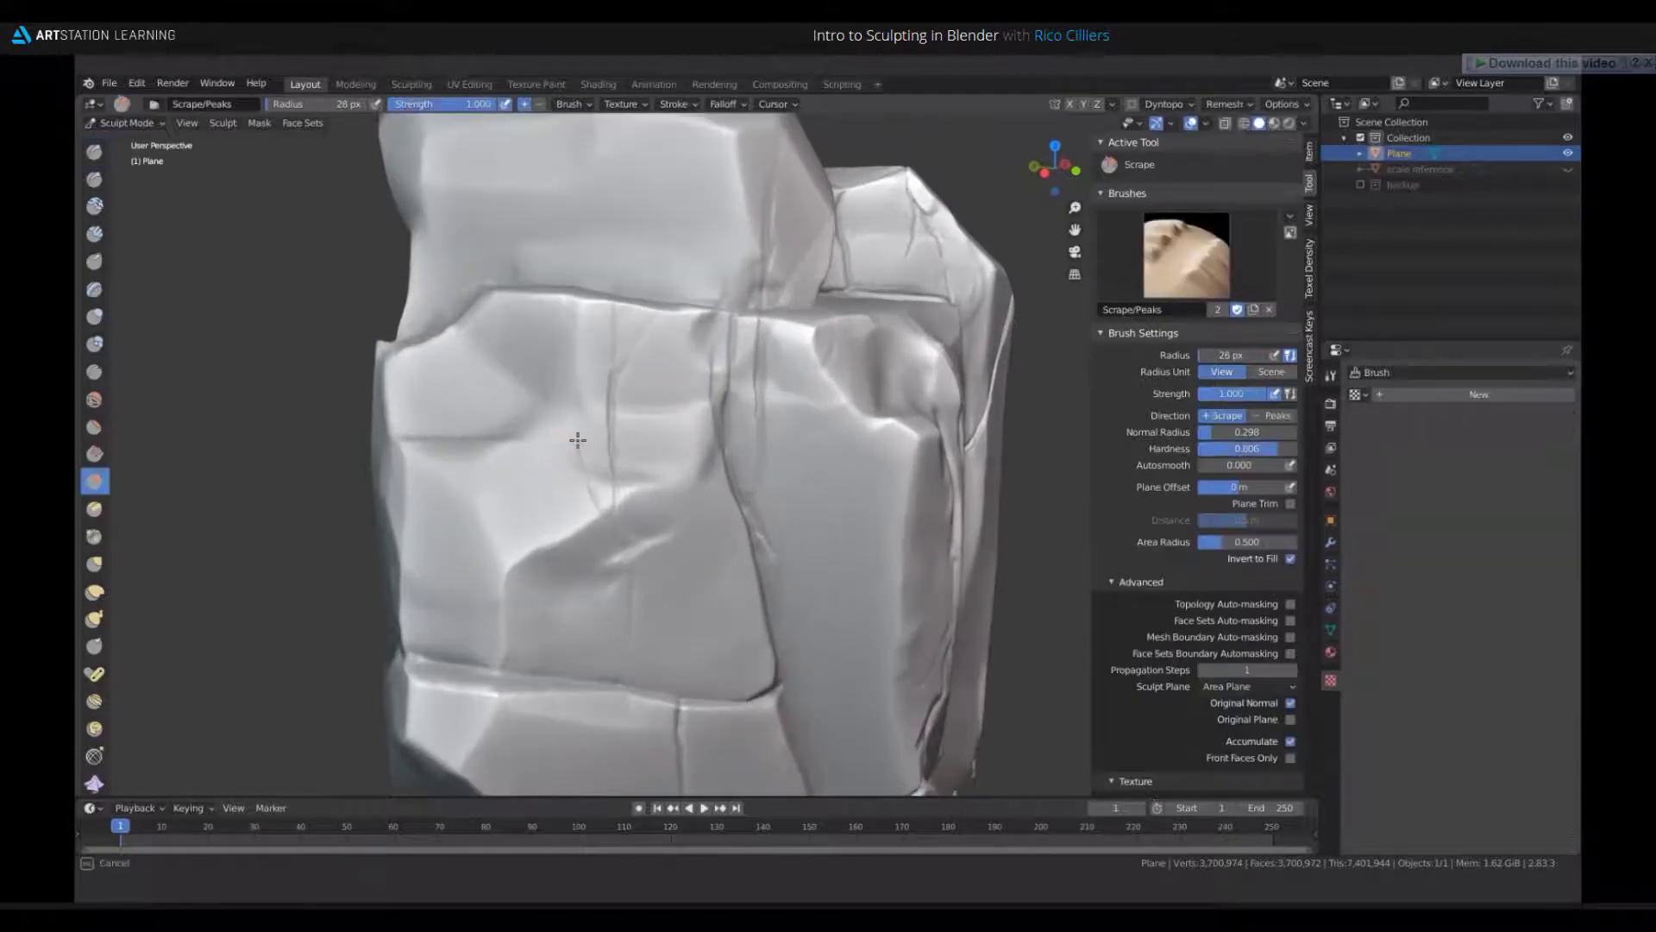
key("shift+x")
middle_click_drag(602, 380, 598, 509)
left_click_drag(599, 509, 616, 488)
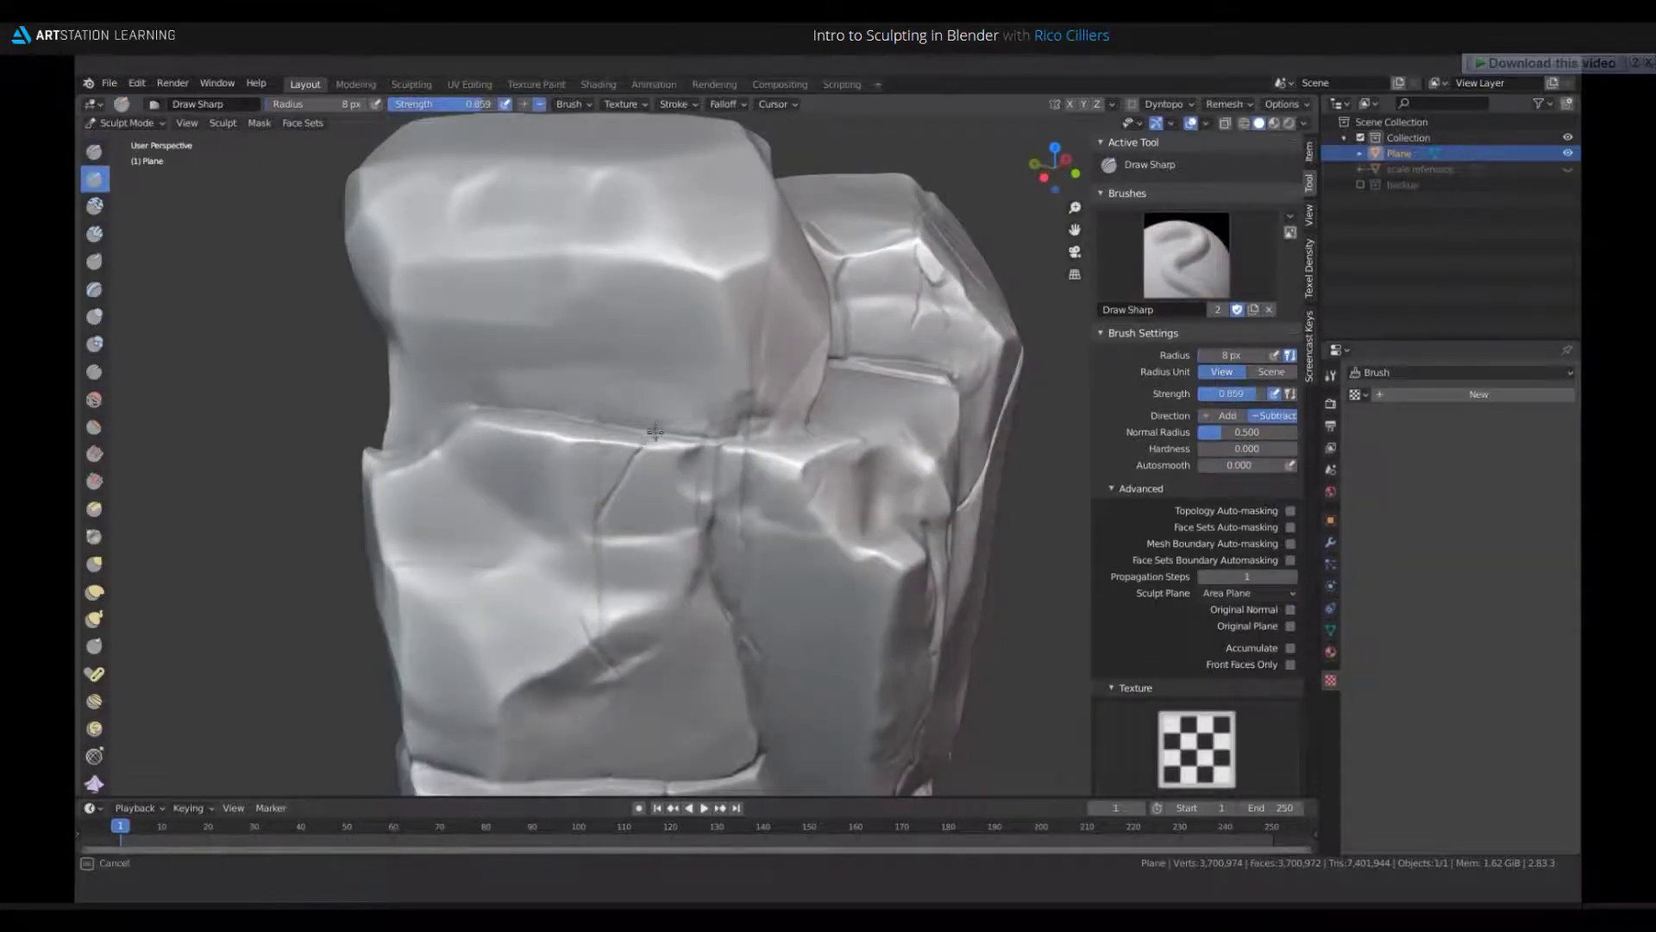
- Trace the stamped crack across the upper boulder's lower corner with Draw Sharp
middle_click_drag(742, 376, 634, 371)
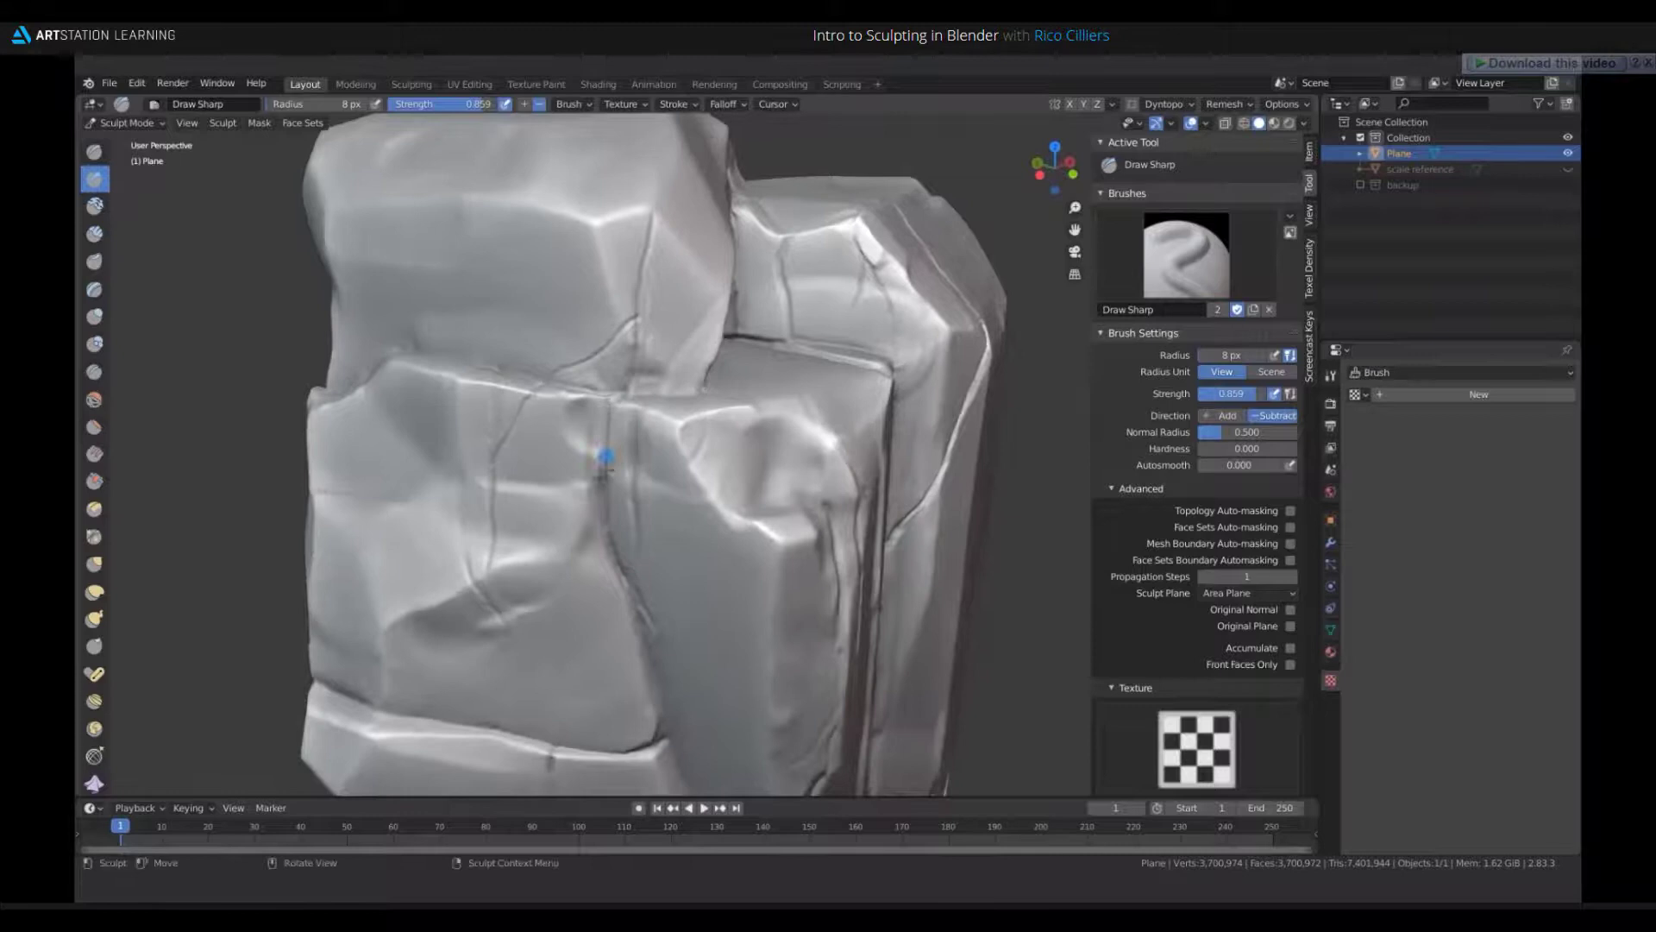
scroll(690, 432, "down", 7)
middle_click_drag(690, 431, 674, 412)
scroll(675, 412, "up", 6)
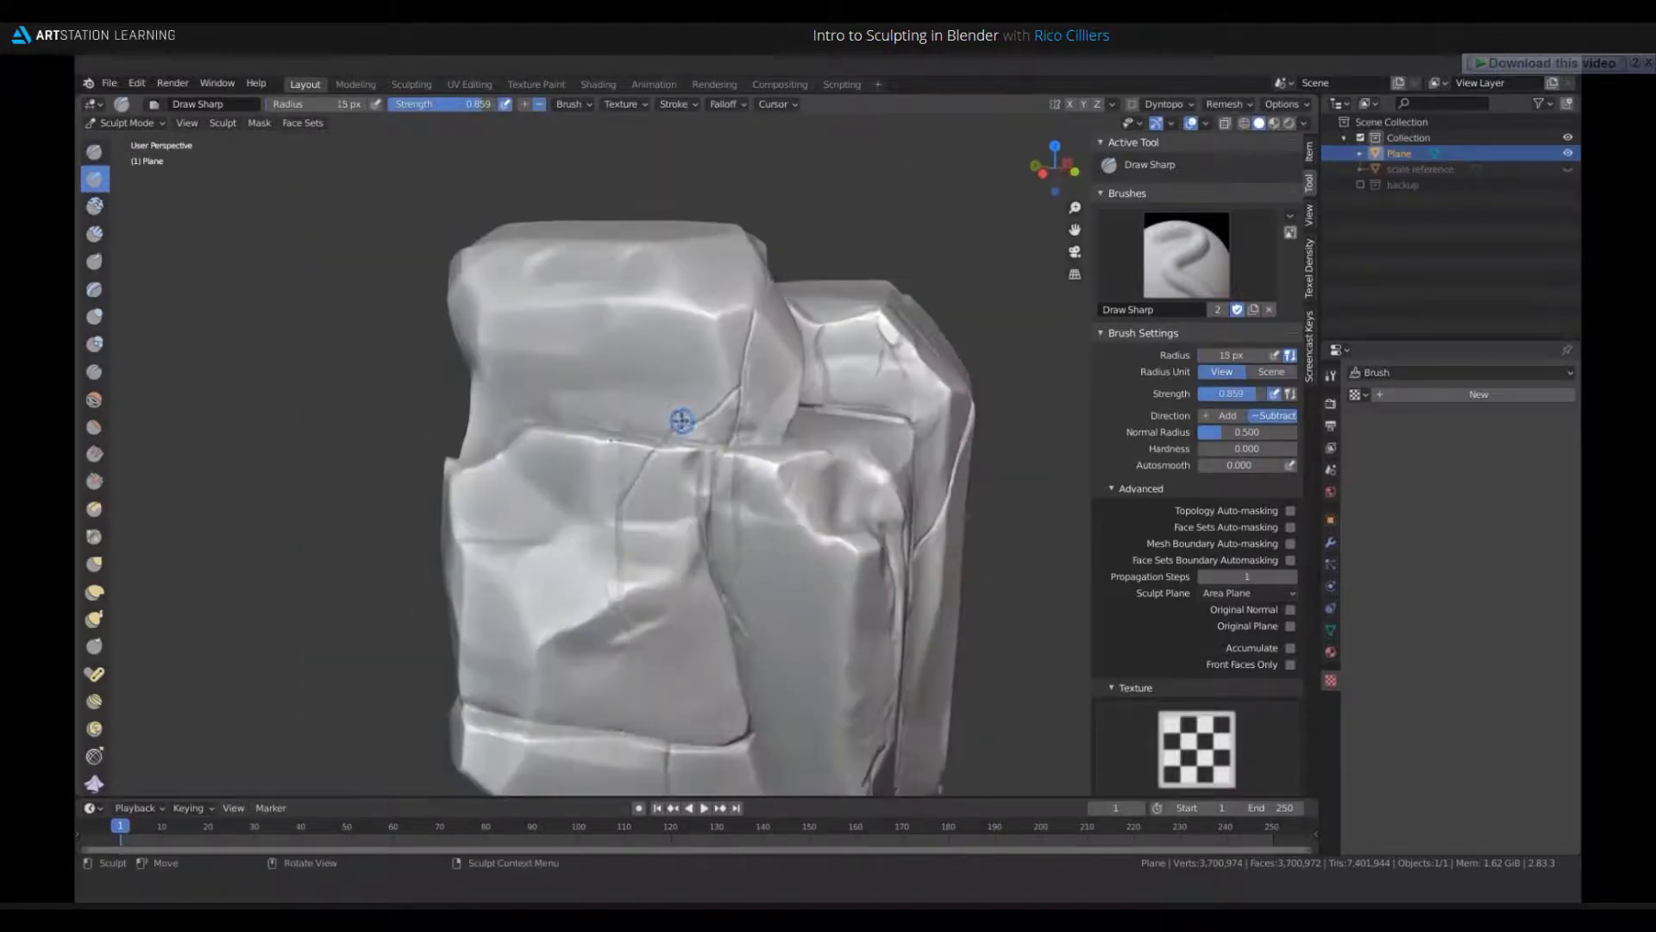
- Clean up the broad slab's face with Scrape and trace the faint vertical crack above the horizontal seam with Draw Sharp
key("shift+t")
middle_click_drag(650, 643, 665, 521, "shift")
scroll(665, 521, "up", 2)
key("shift+x")
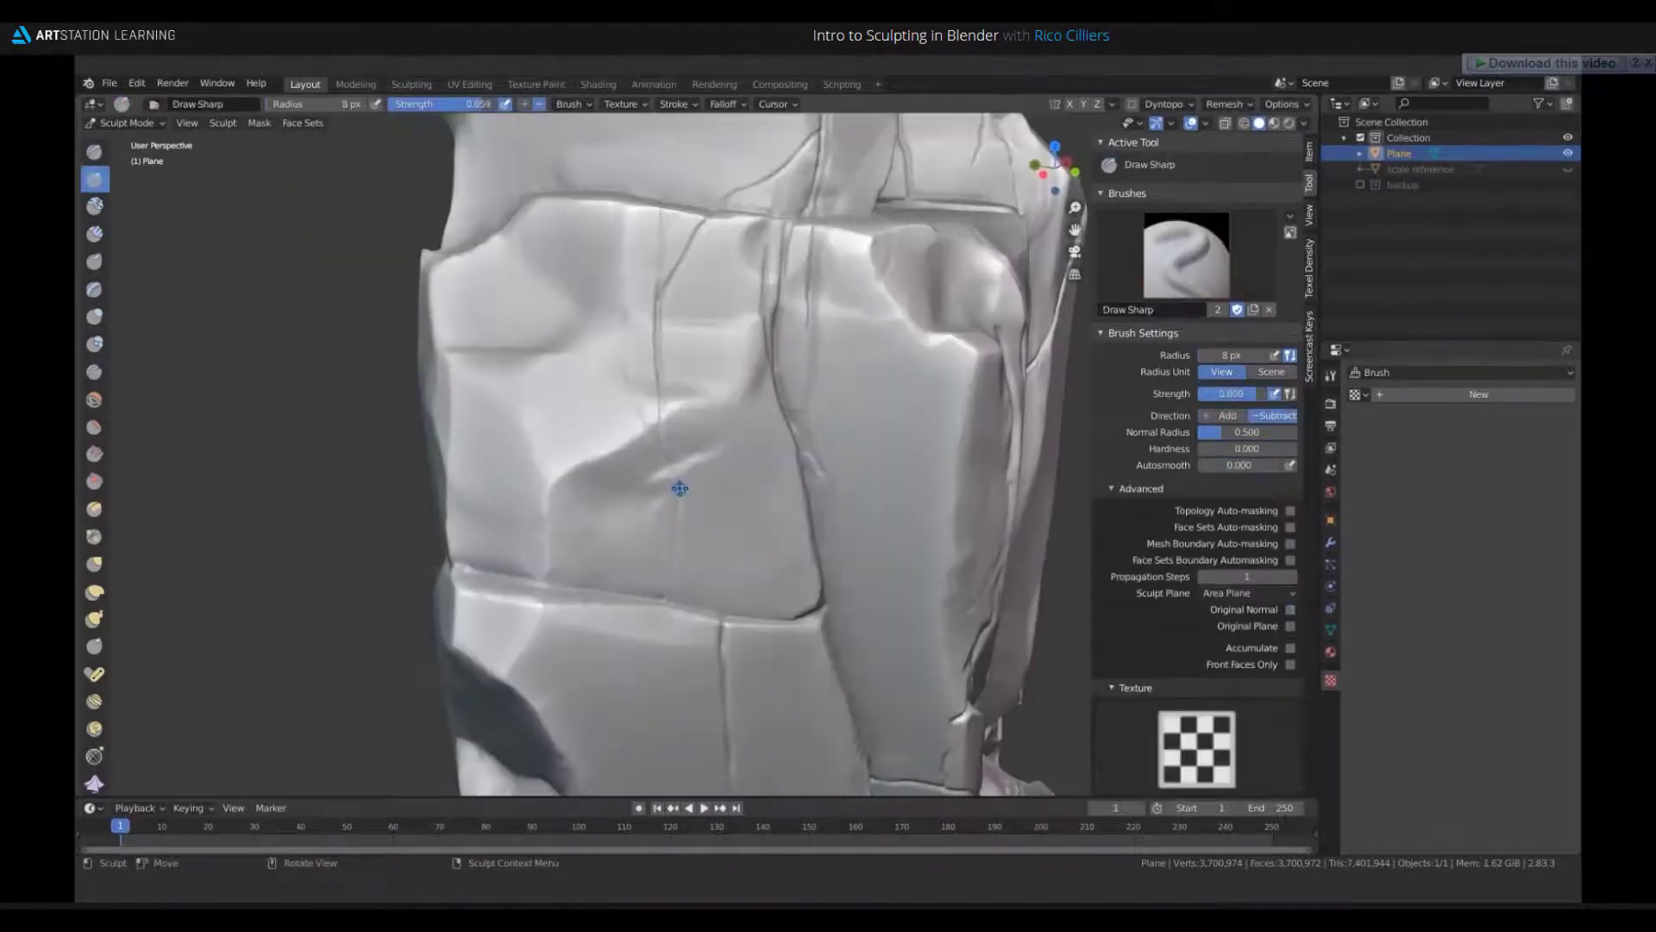
middle_click_drag(638, 597, 665, 543, "shift")
left_click_drag(665, 543, 681, 531)
- Carve forked branches where the vertical crack meets the horizontal seam with Draw Sharp at a 16 px radius
middle_click_drag(725, 440, 733, 363, "shift")
scroll(734, 362, "up", 2)
key("shift+t")
key("shift+x")
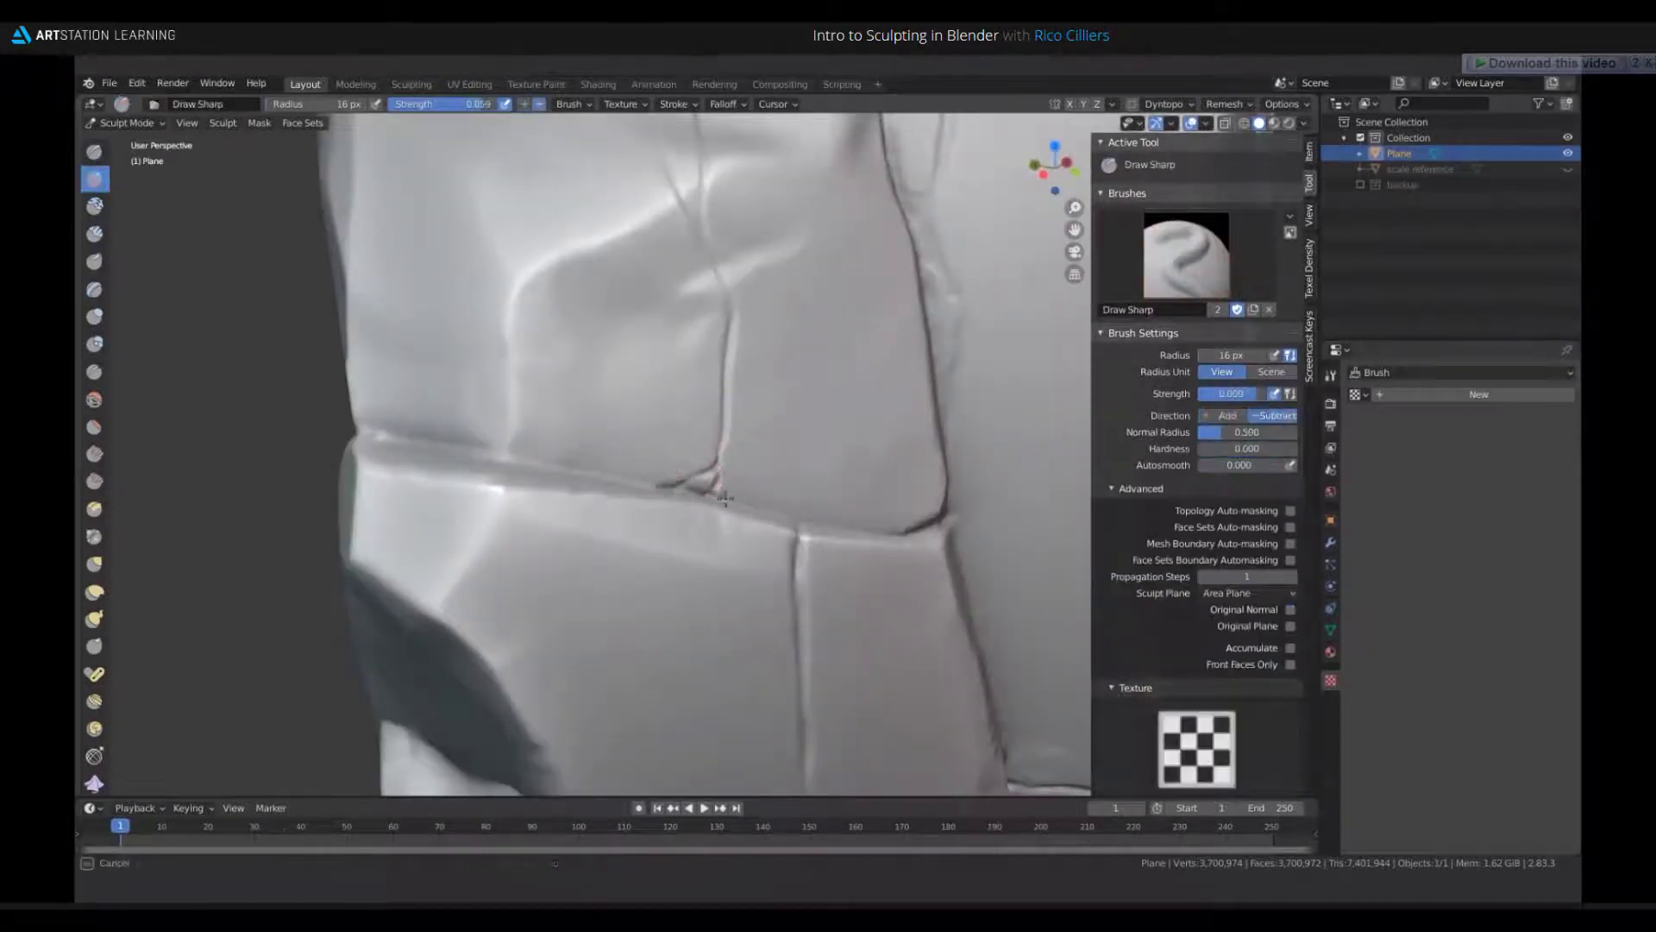
middle_click_drag(687, 477, 734, 525)
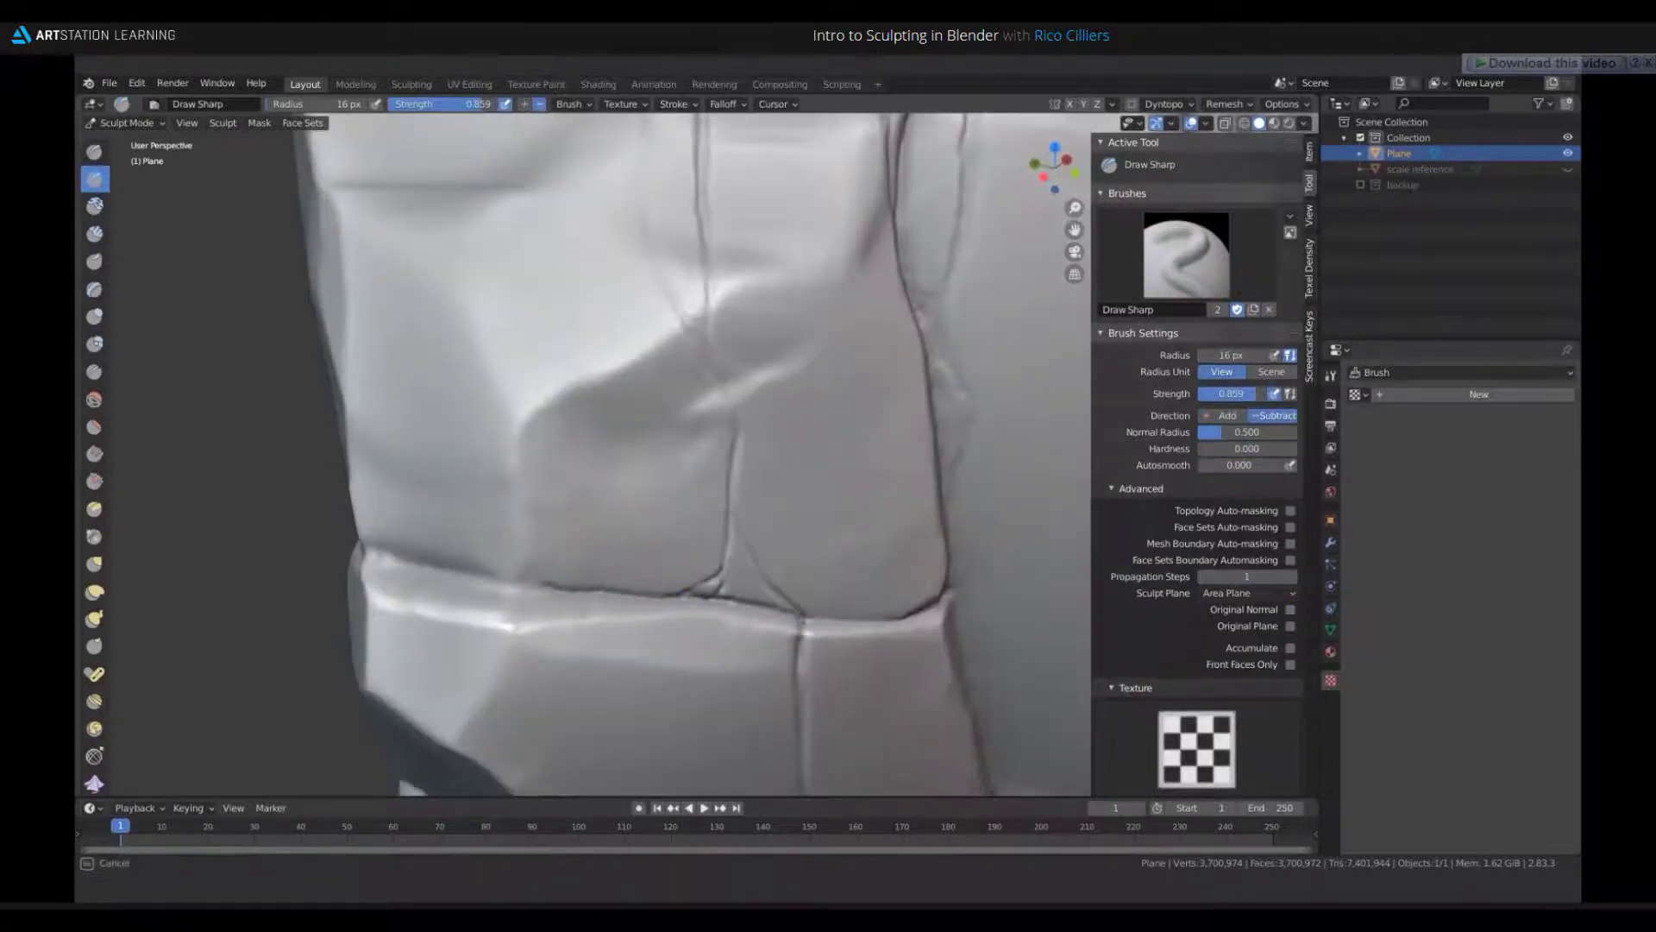
- Scrape away the lower stretch of the vertical crack on the broad slab's upper face with a 20 px Scrape brush
scroll(738, 520, "down", 4)
scroll(647, 536, "up", 3)
key("shift+t")
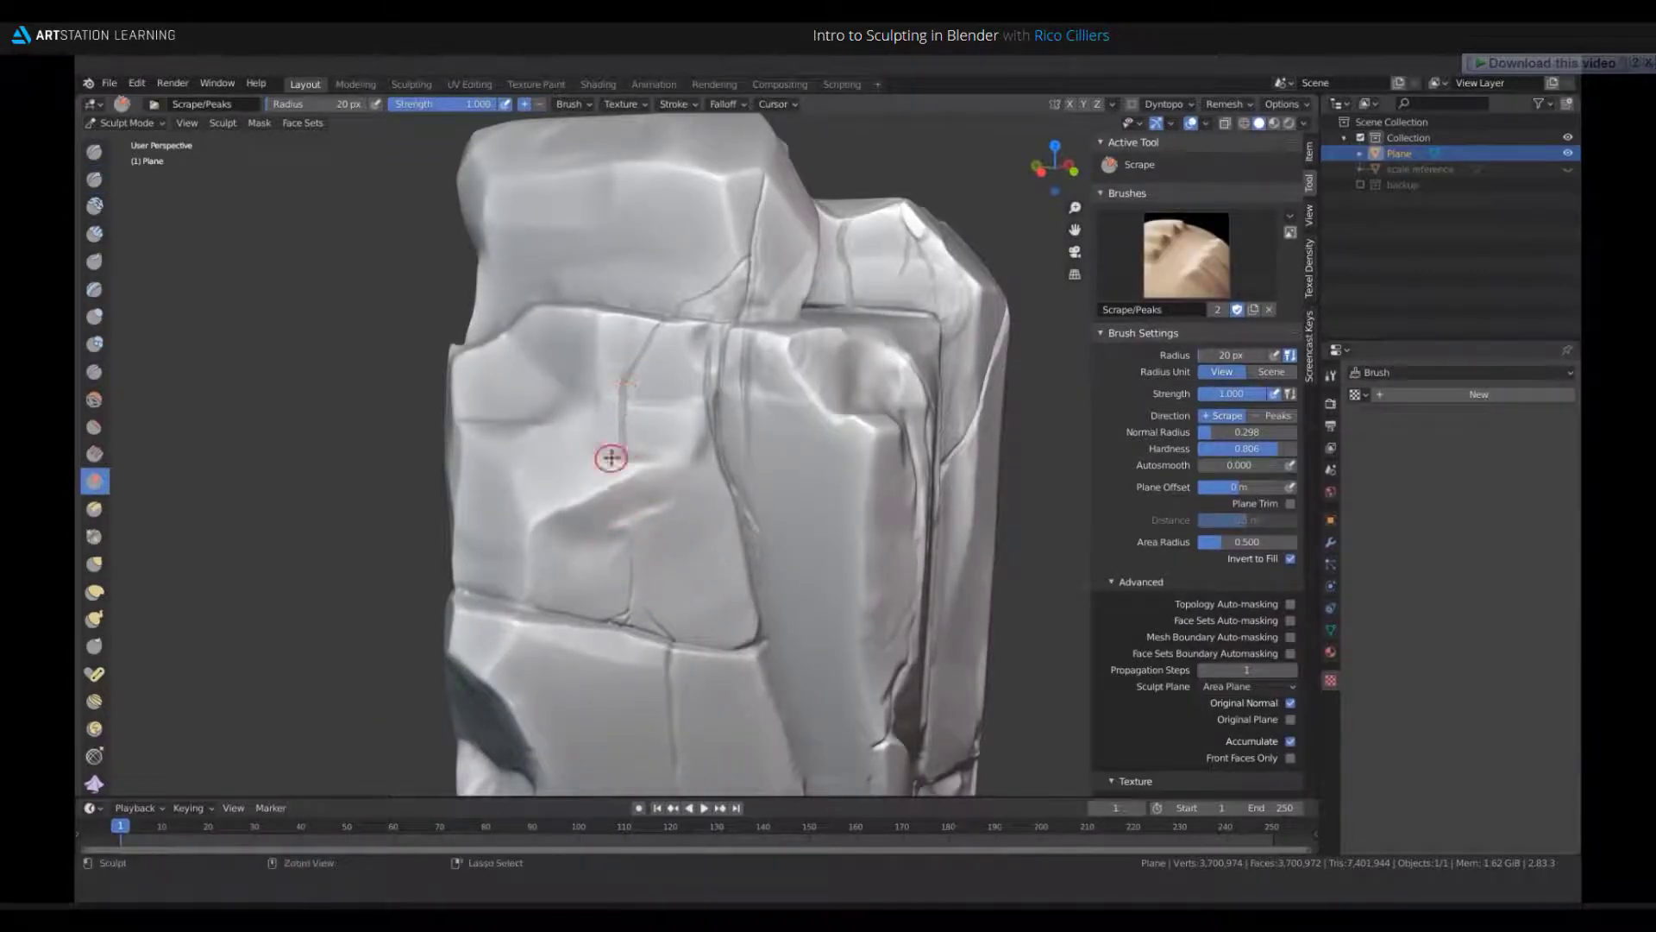
mouse_move(611, 456)
left_mouse_down()
mouse_move(622, 464)
mouse_move(600, 408)
mouse_move(626, 344)
mouse_move(644, 378)
left_mouse_up()
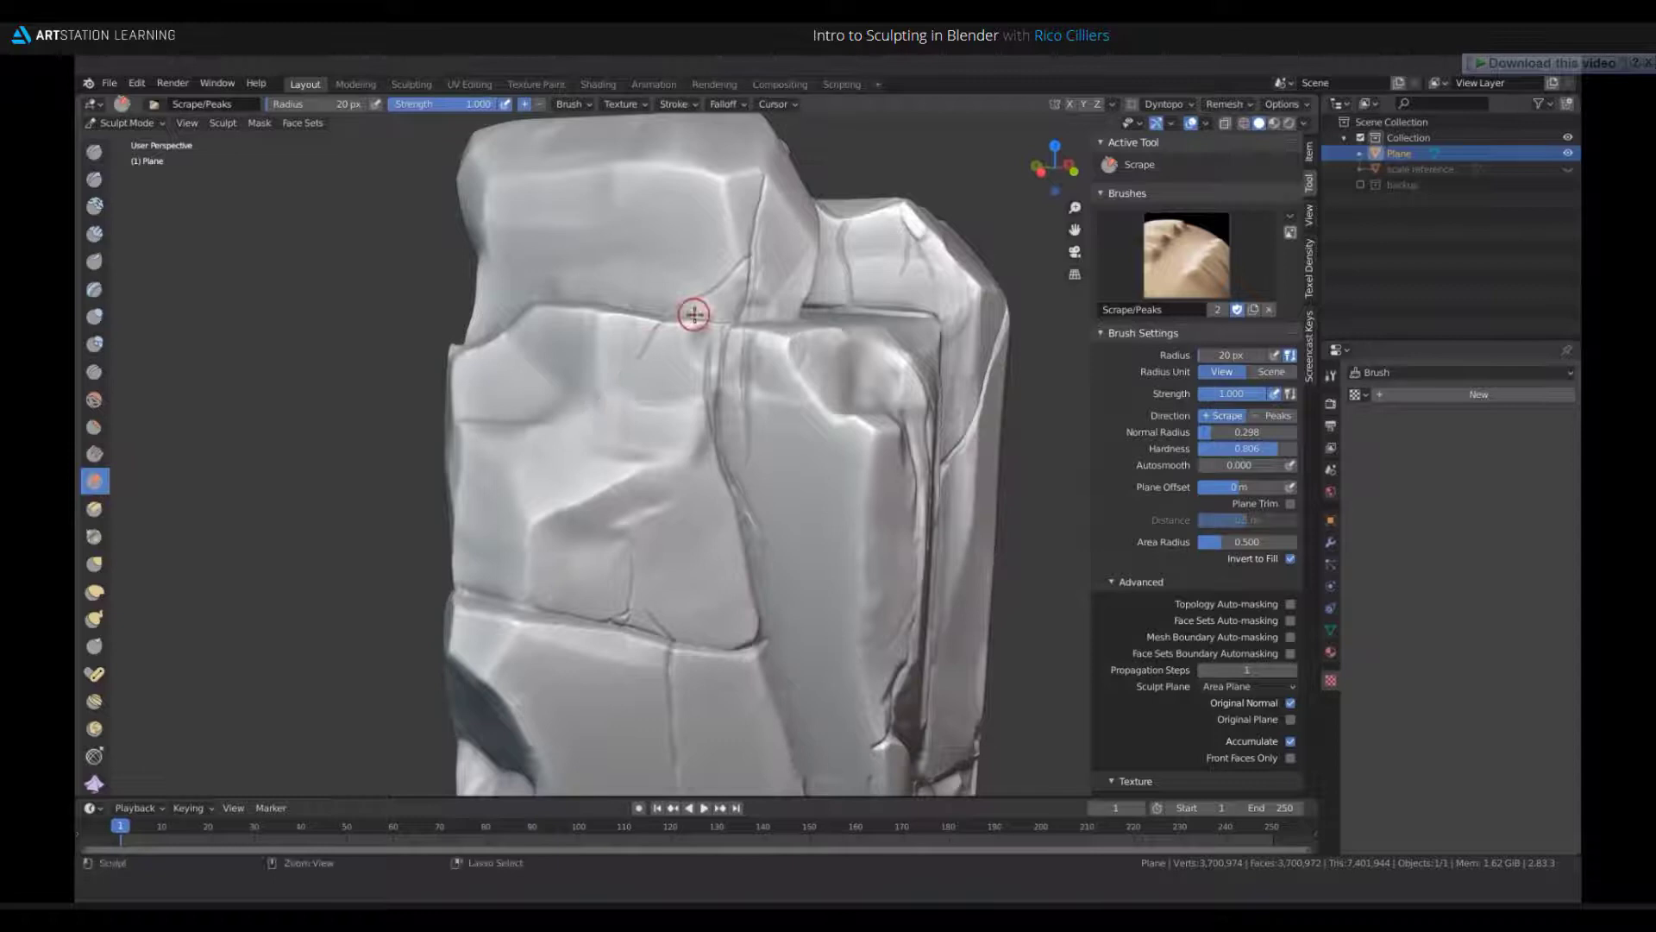
middle_click_drag(694, 313, 658, 495, "ctrl")
middle_click_drag(659, 495, 733, 500)
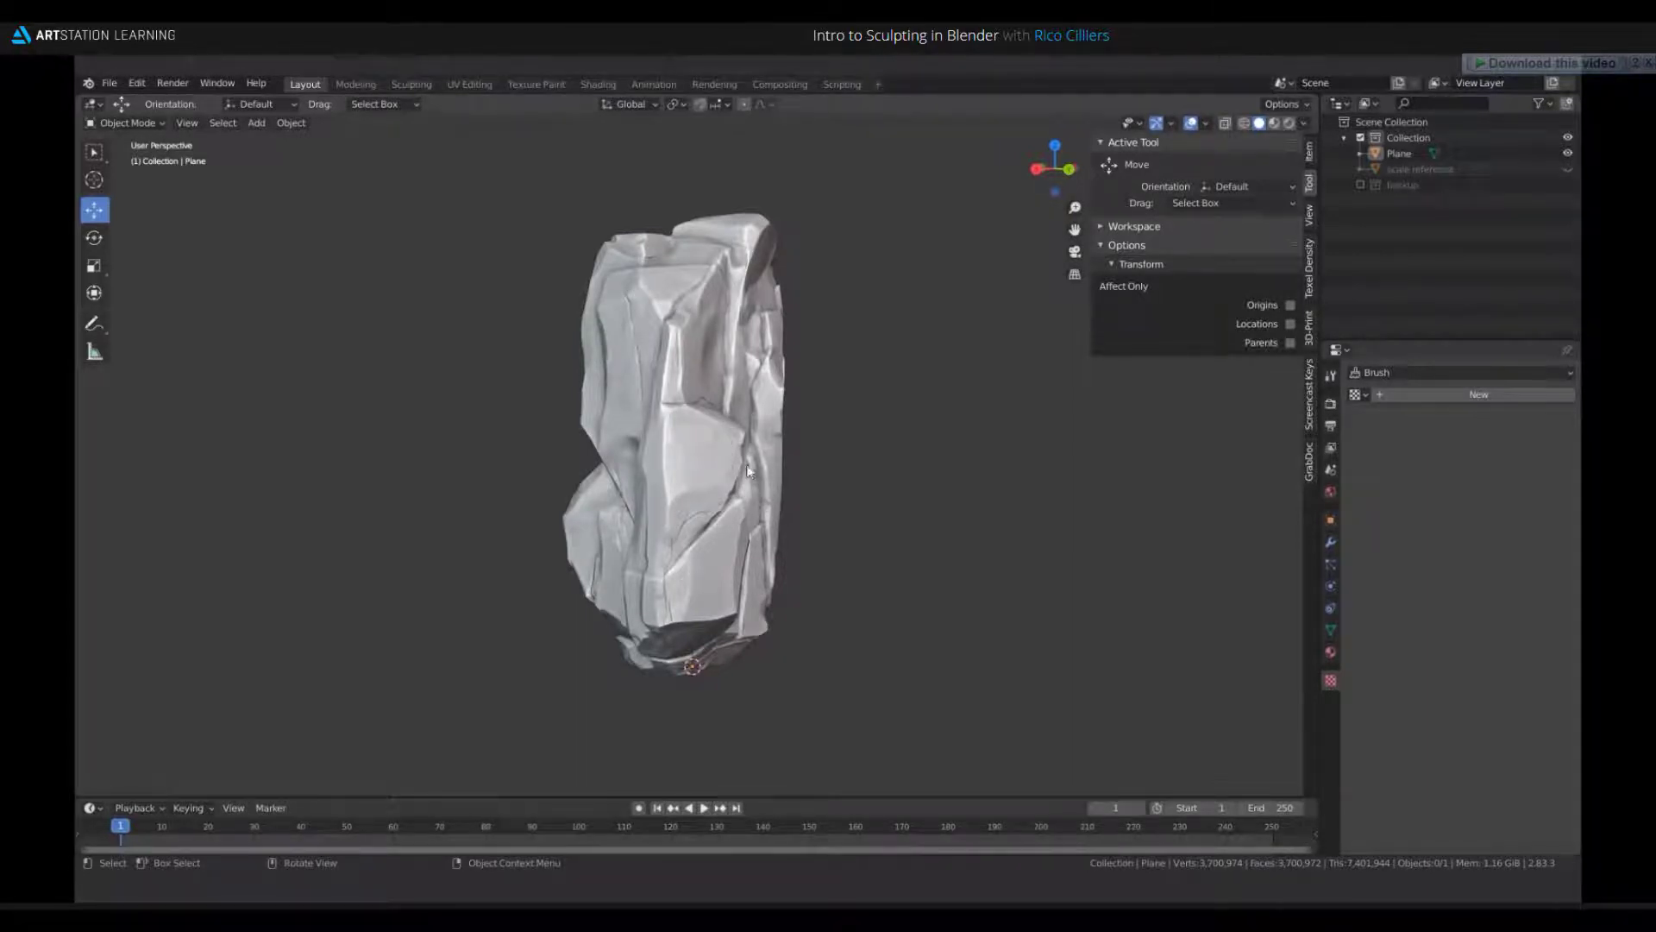
- Select the rock and switch it from Object Mode to Sculpt Mode
left_click(704, 455)
key("ctrl+Tab")
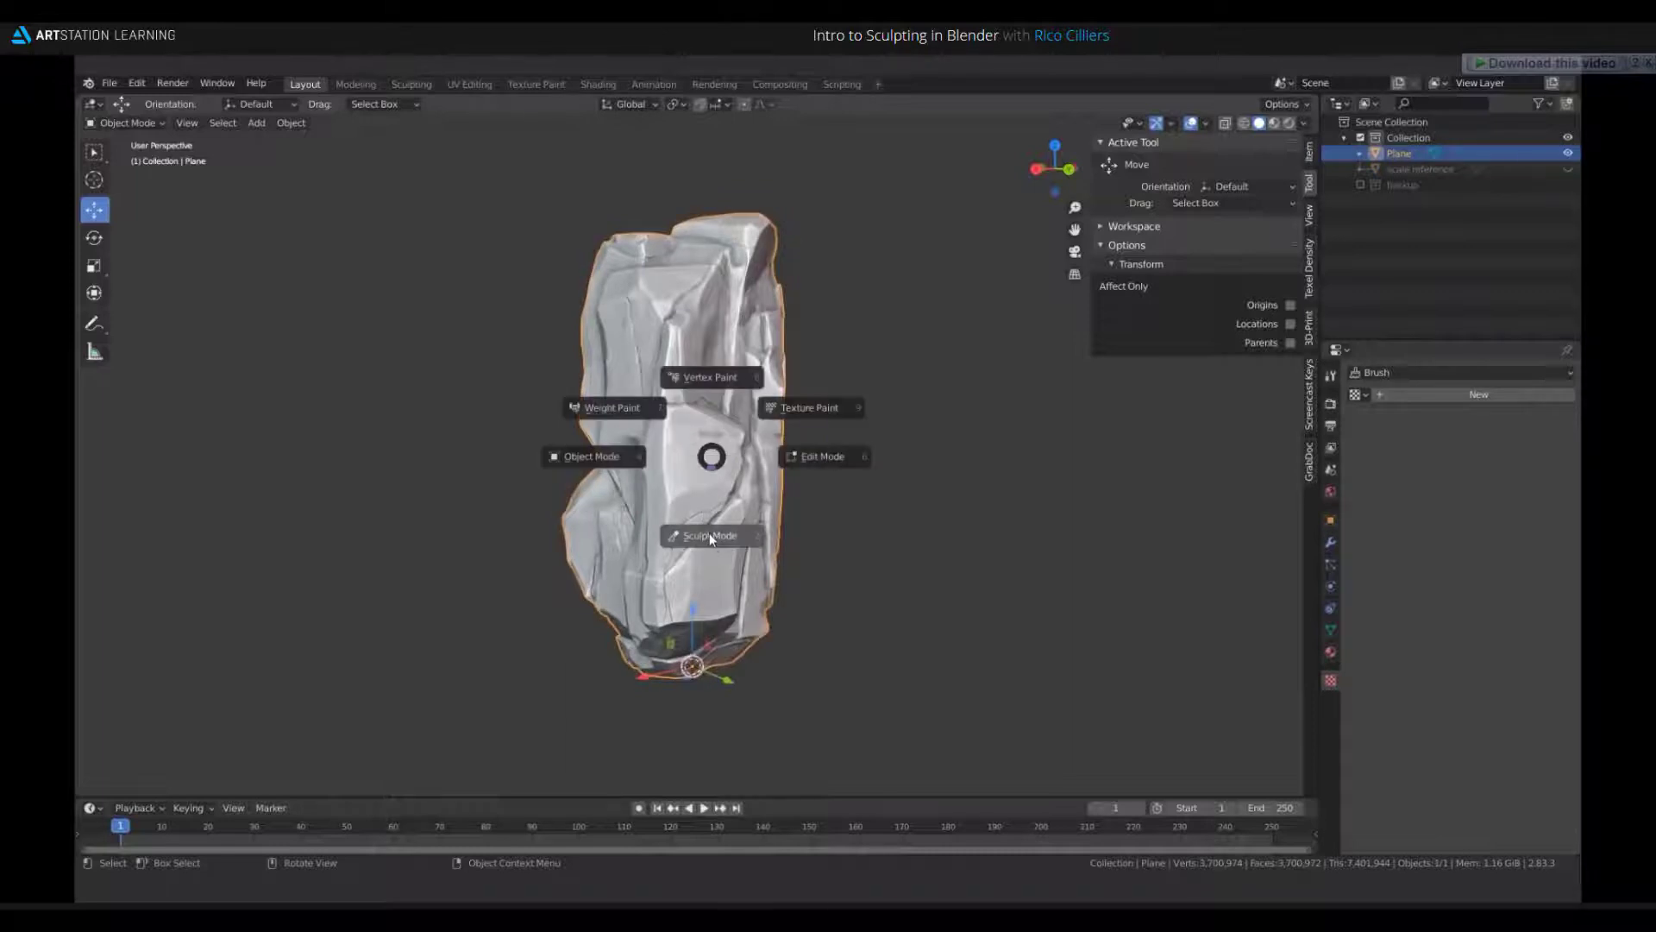
left_click(707, 536)
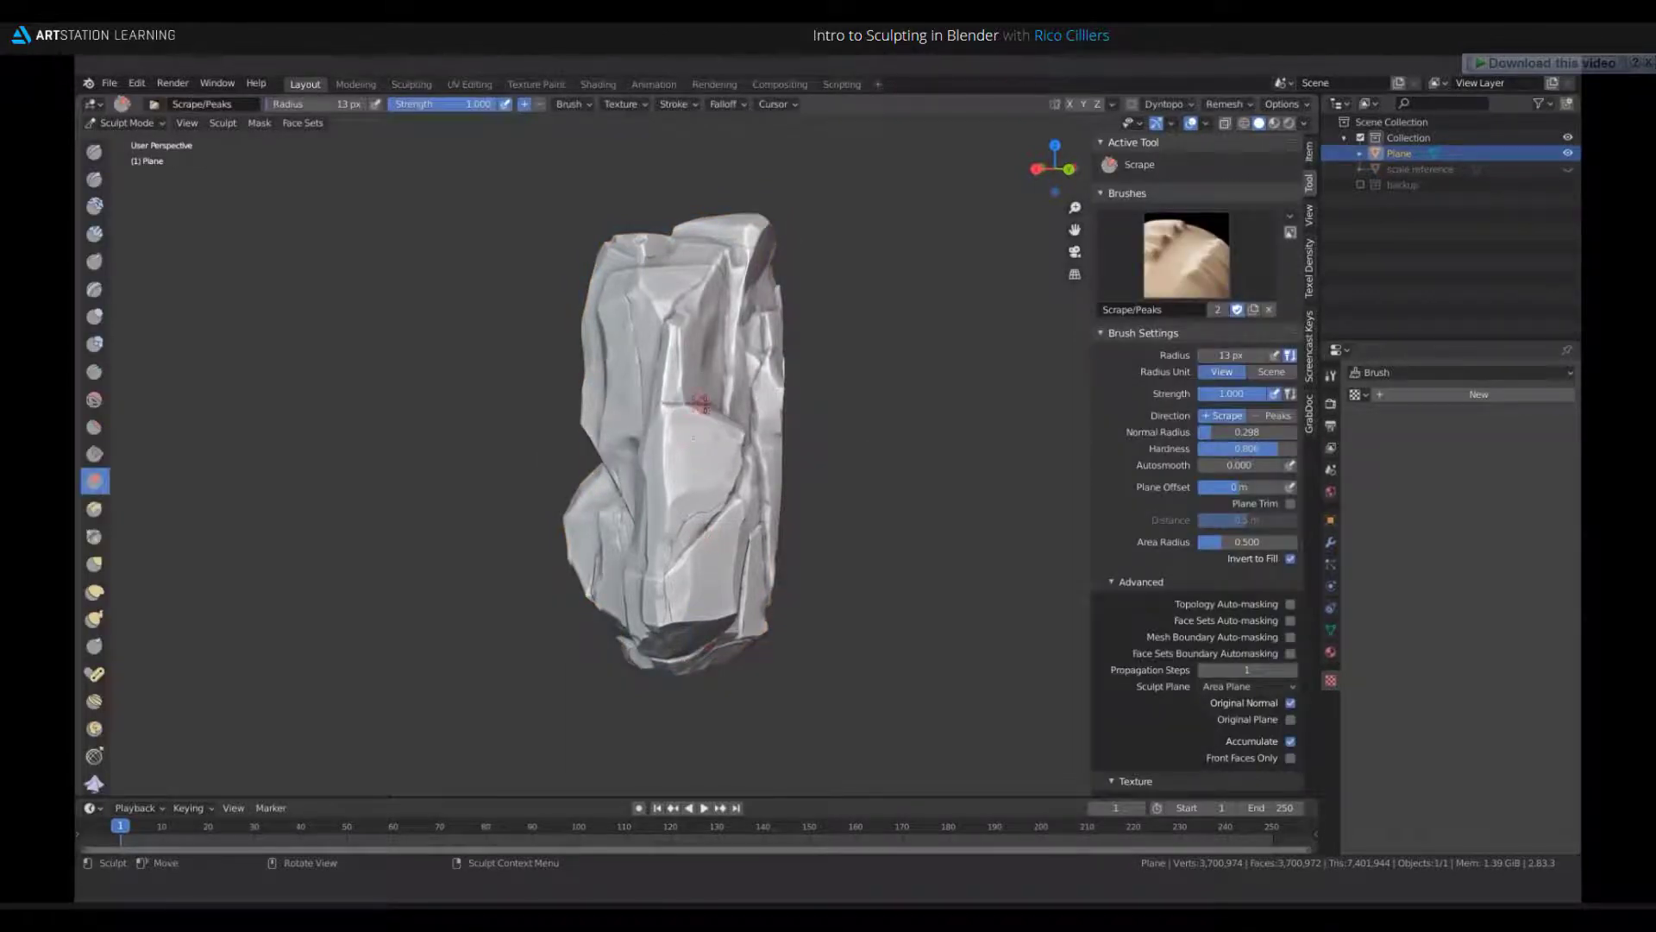
middle_click_drag(701, 404, 661, 385)
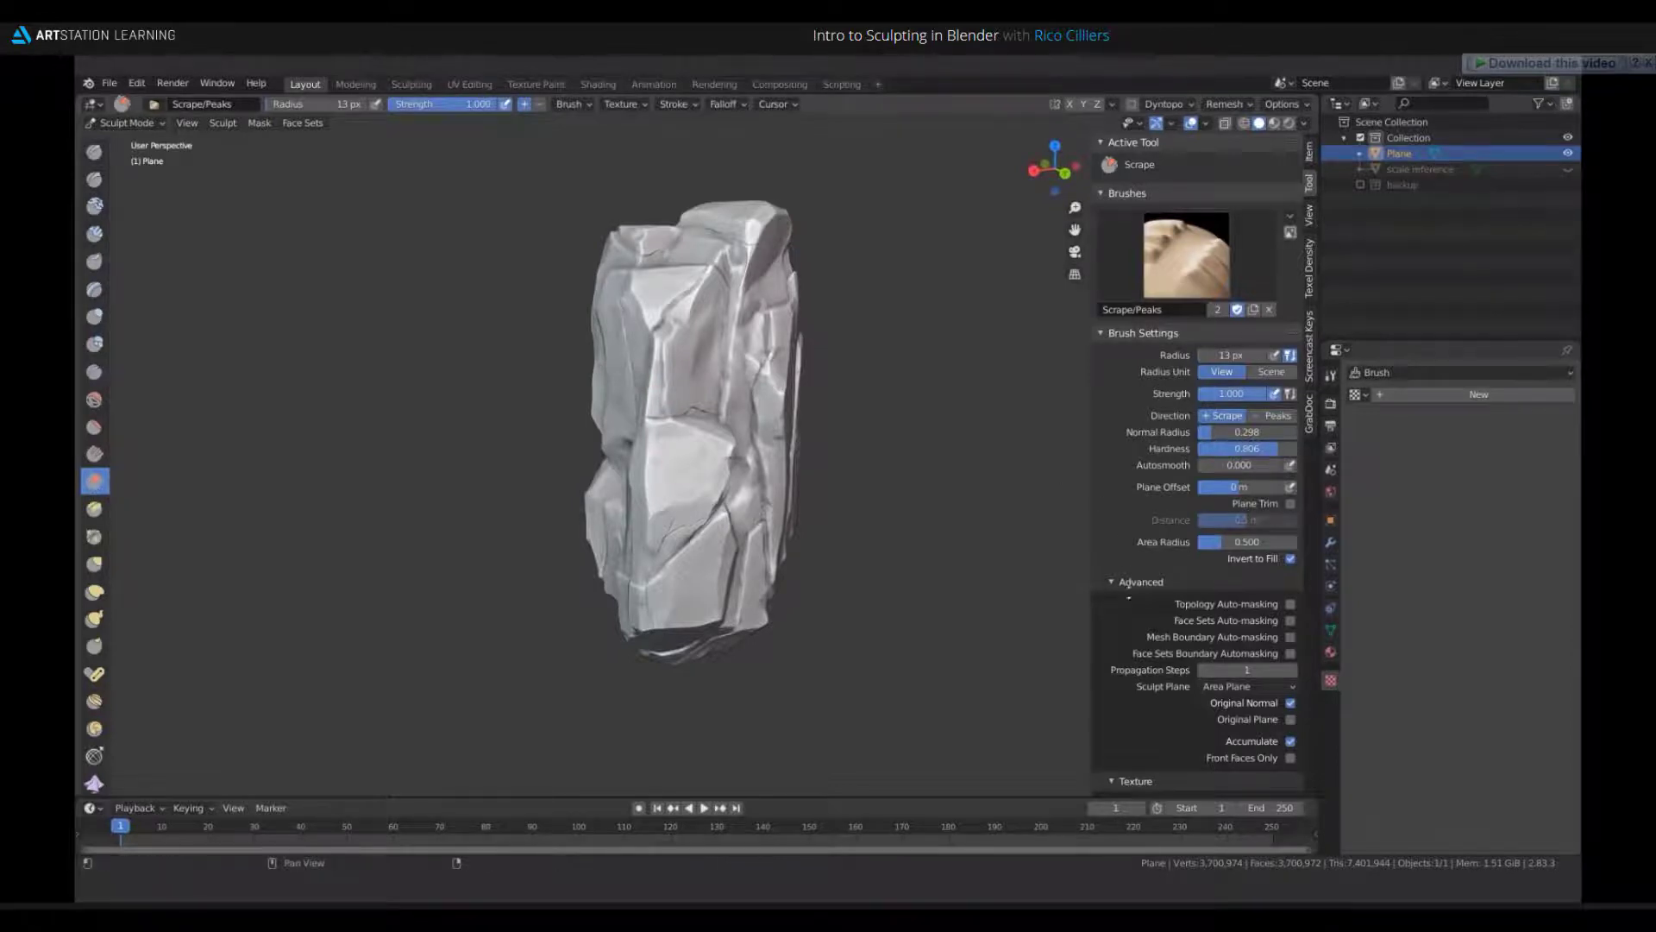
- Create a new texture for the Scrape brush and load test square alpha.png from the alphas folder into it
scroll(1277, 299, "down", 12)
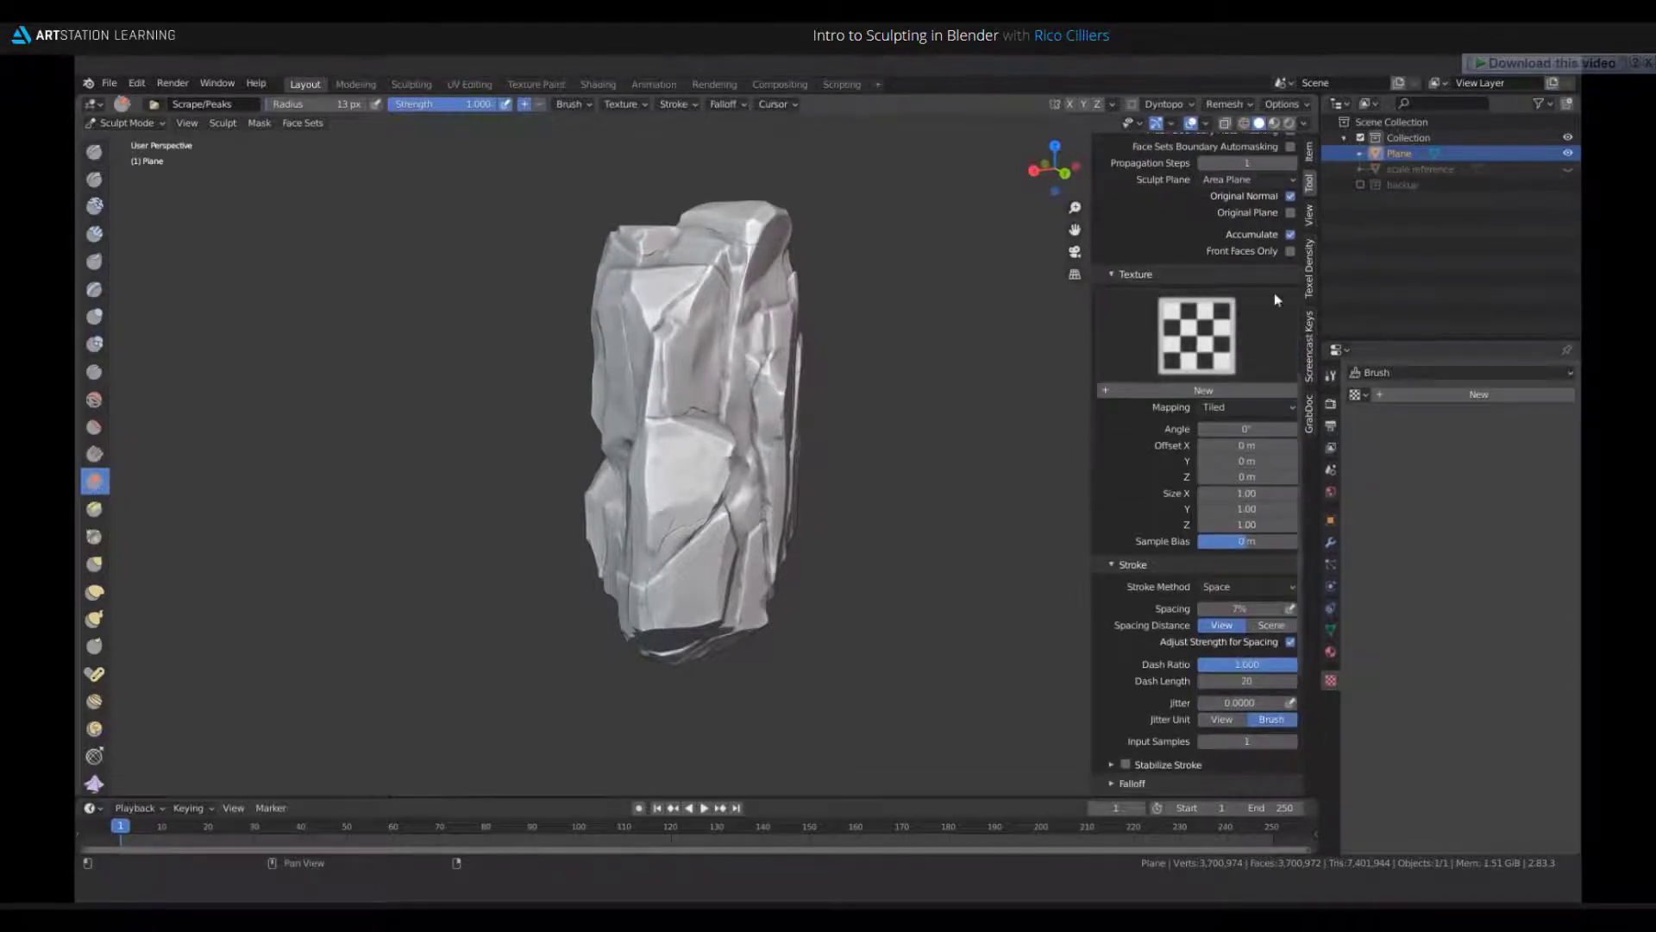
left_click(1149, 388)
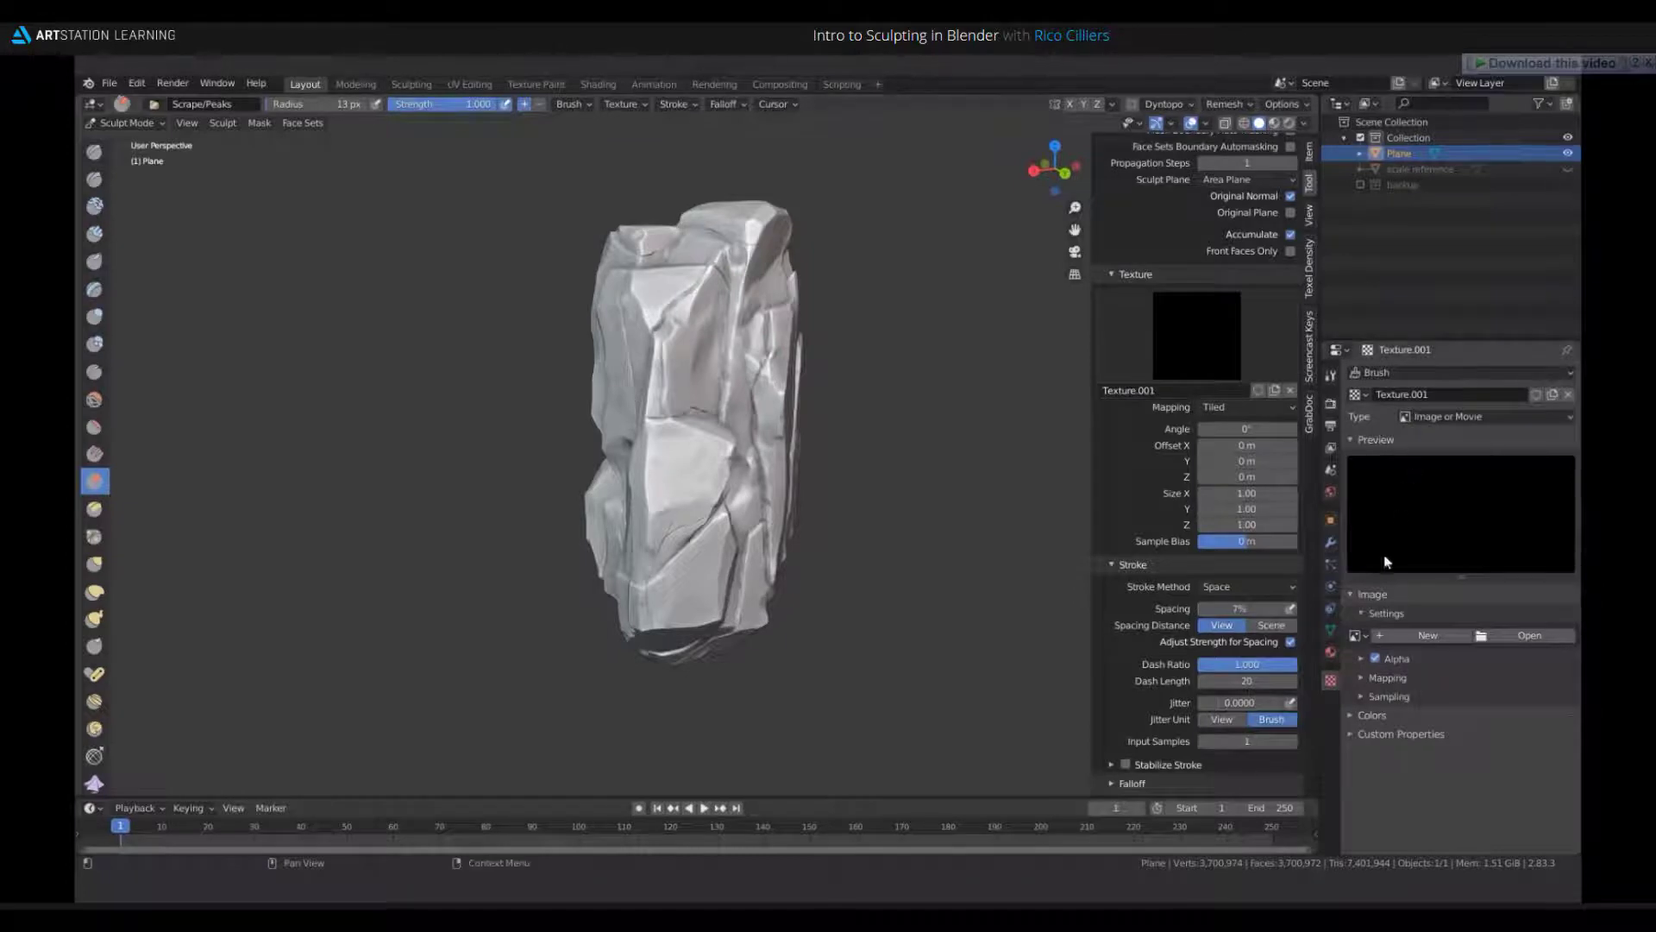
left_click(1518, 636)
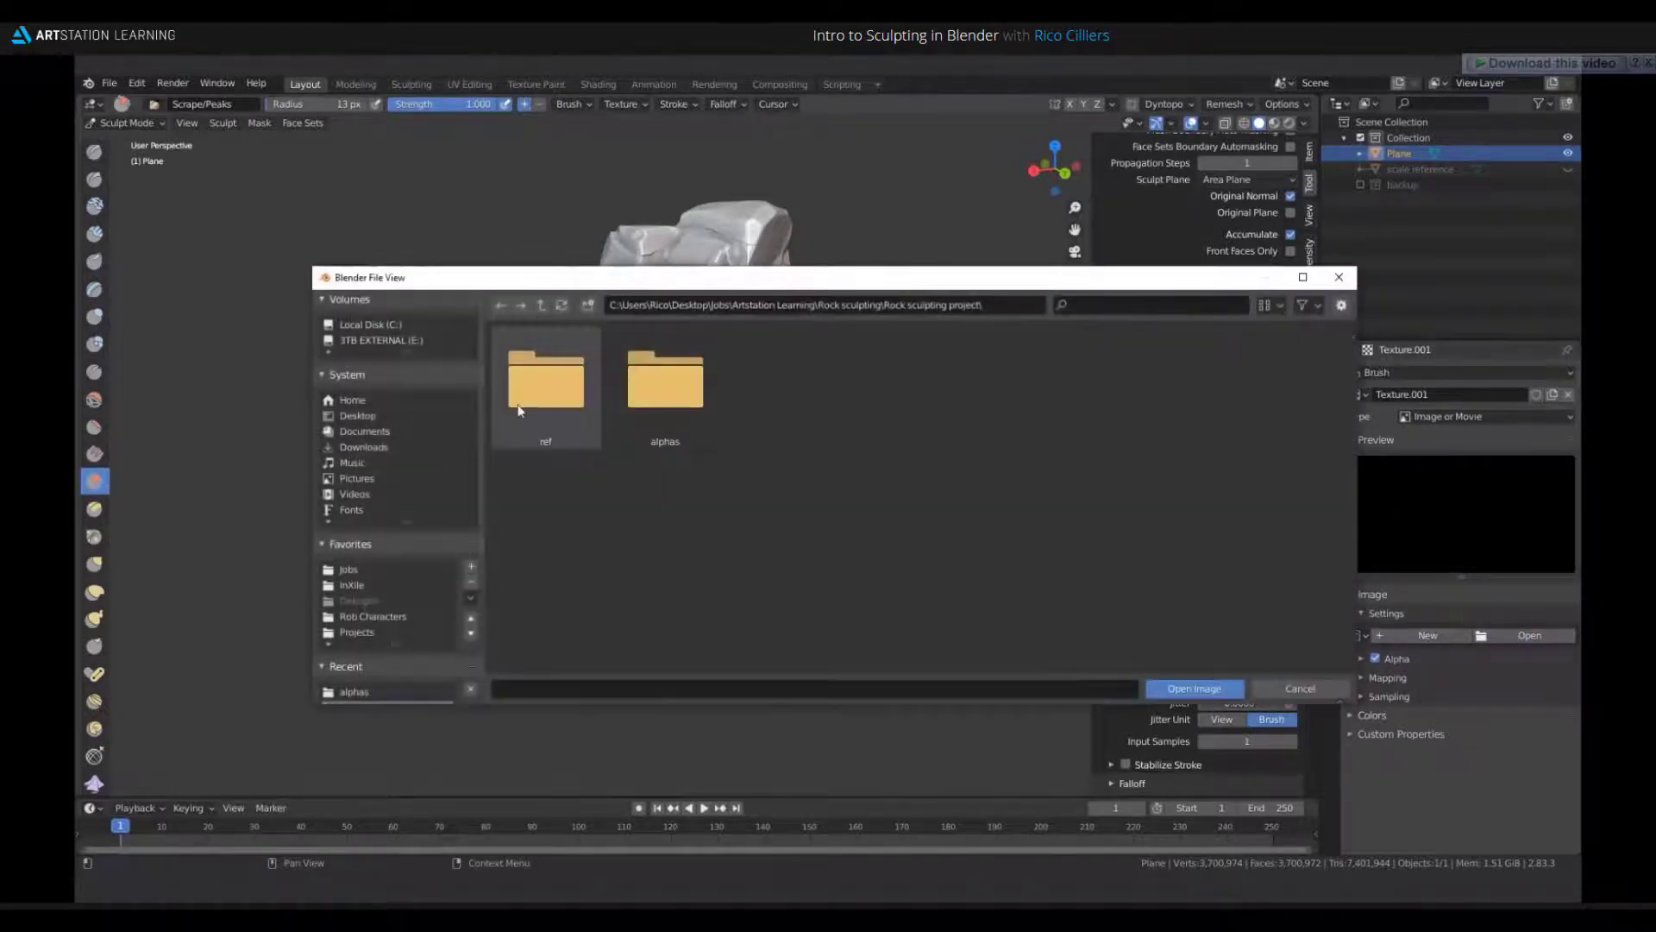
left_click(586, 403)
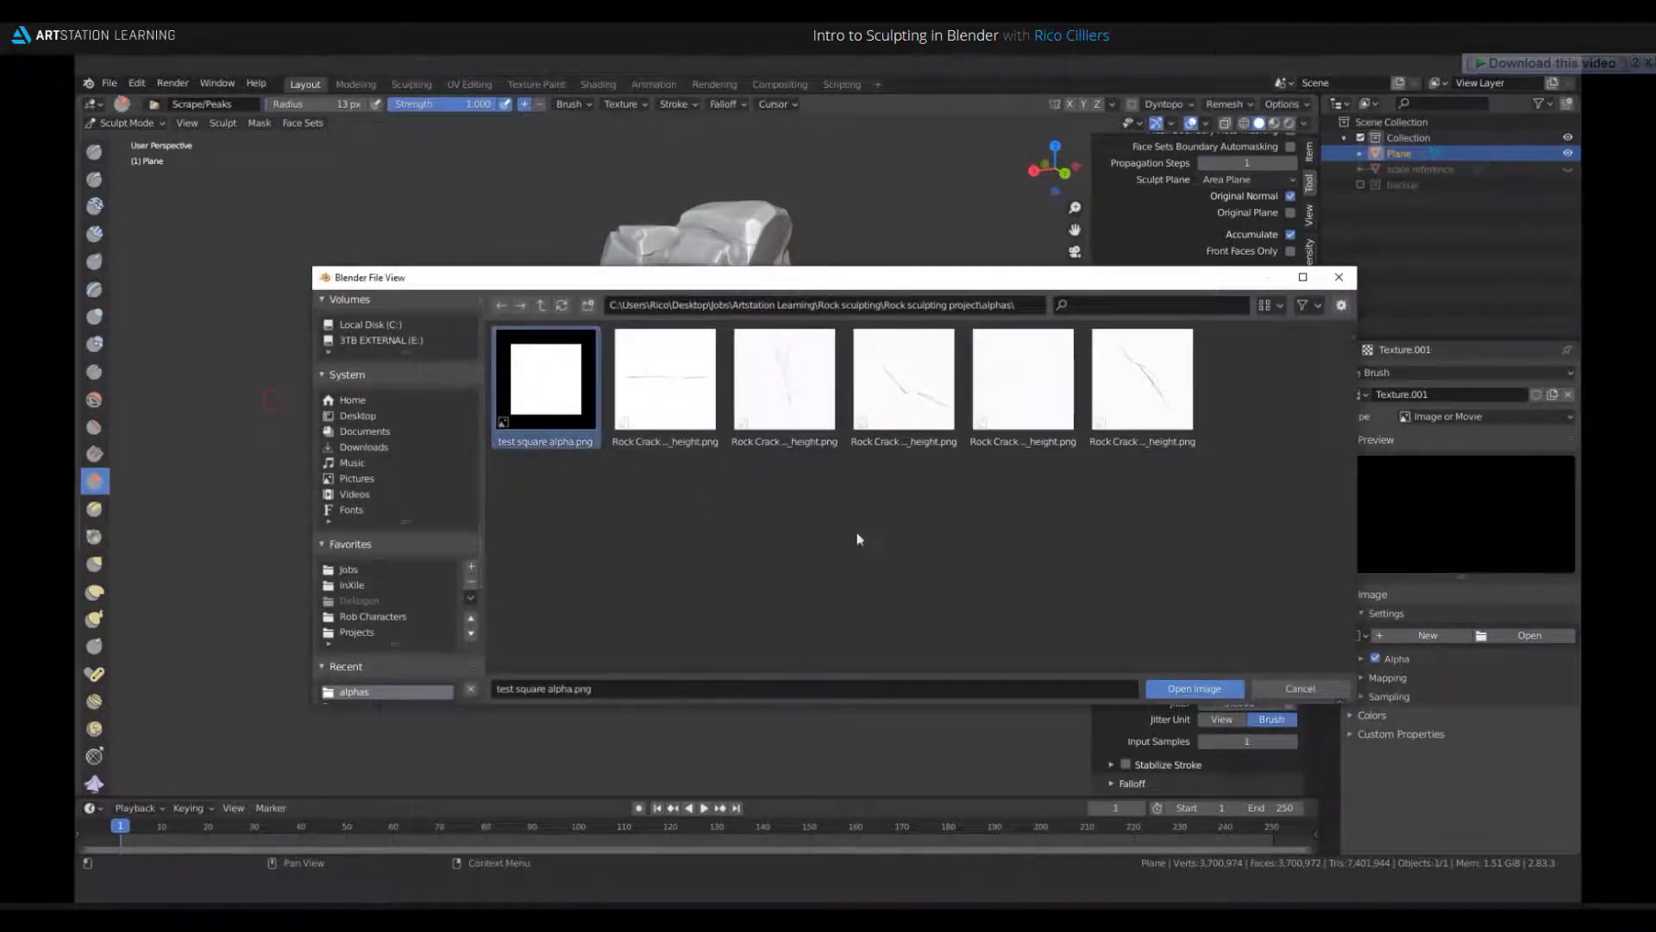
left_click(1194, 688)
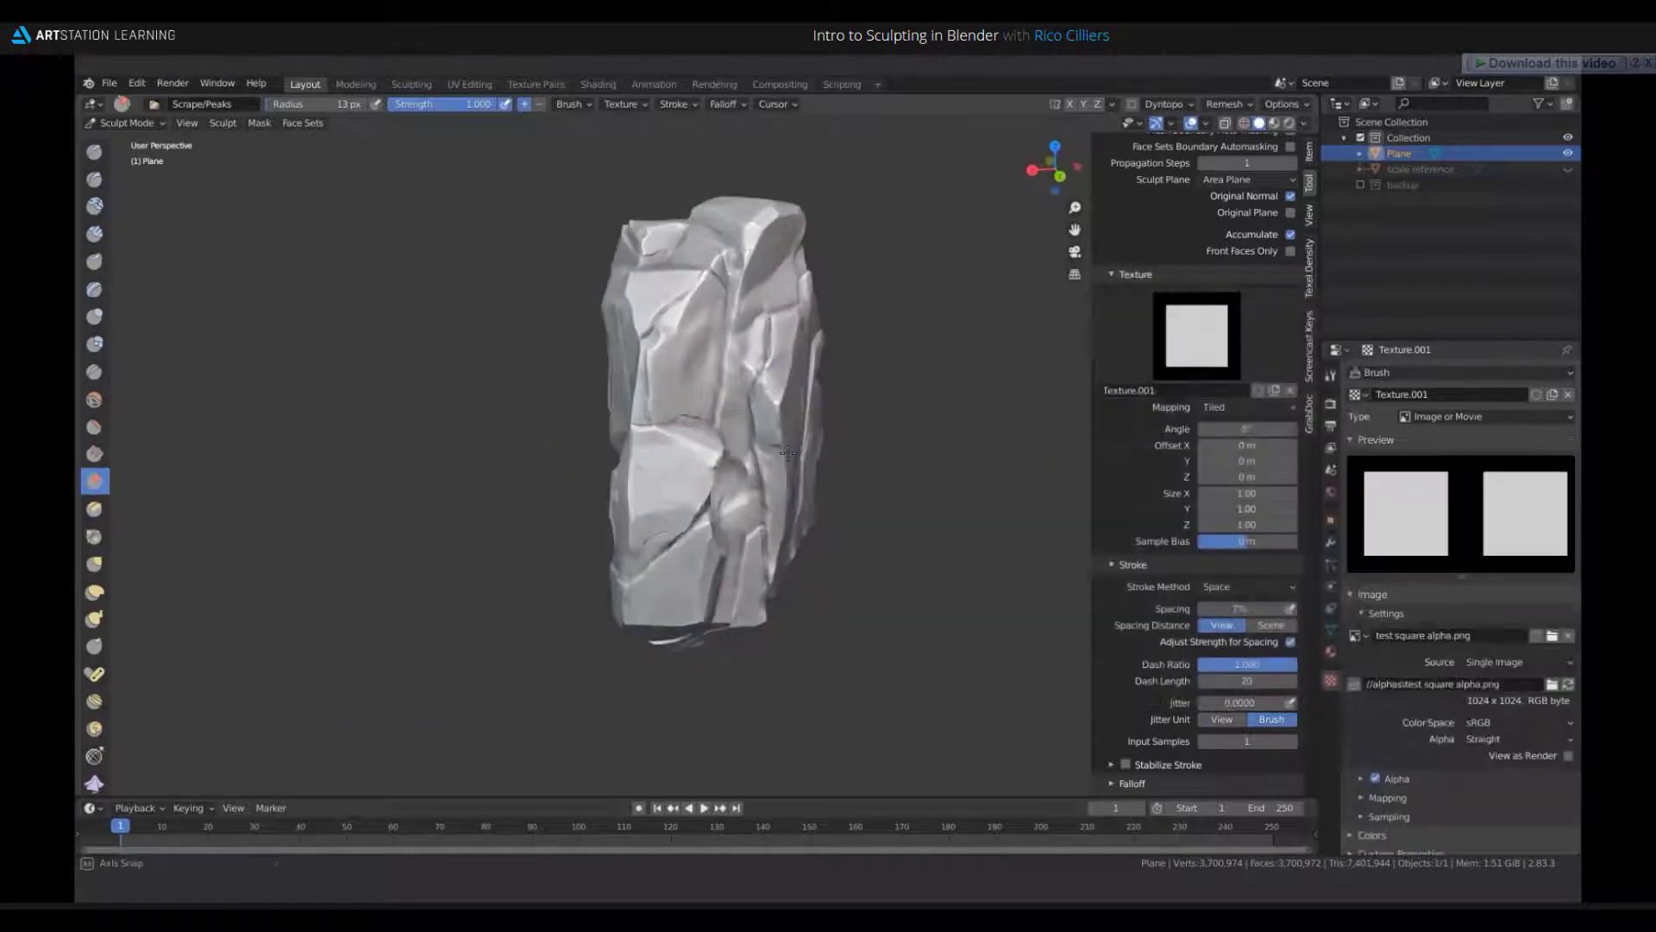
- Set the Scrape brush's texture mapping to Area Plane and its stroke spacing to 1%
scroll(1225, 339, "down", 2)
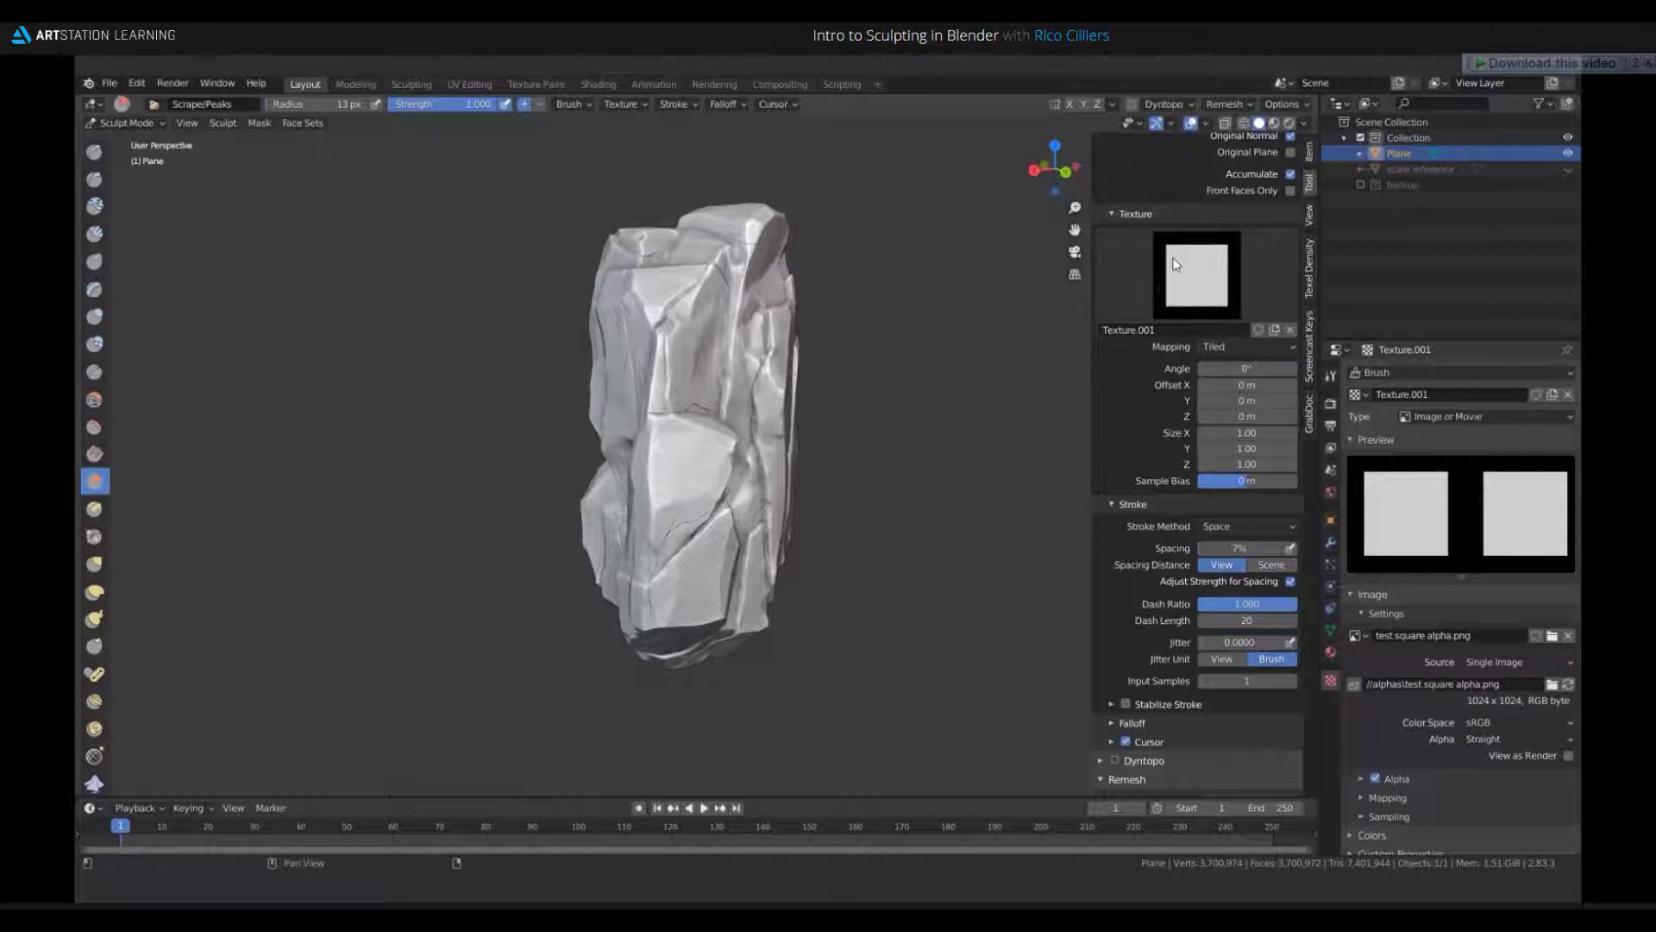
left_click(1225, 345)
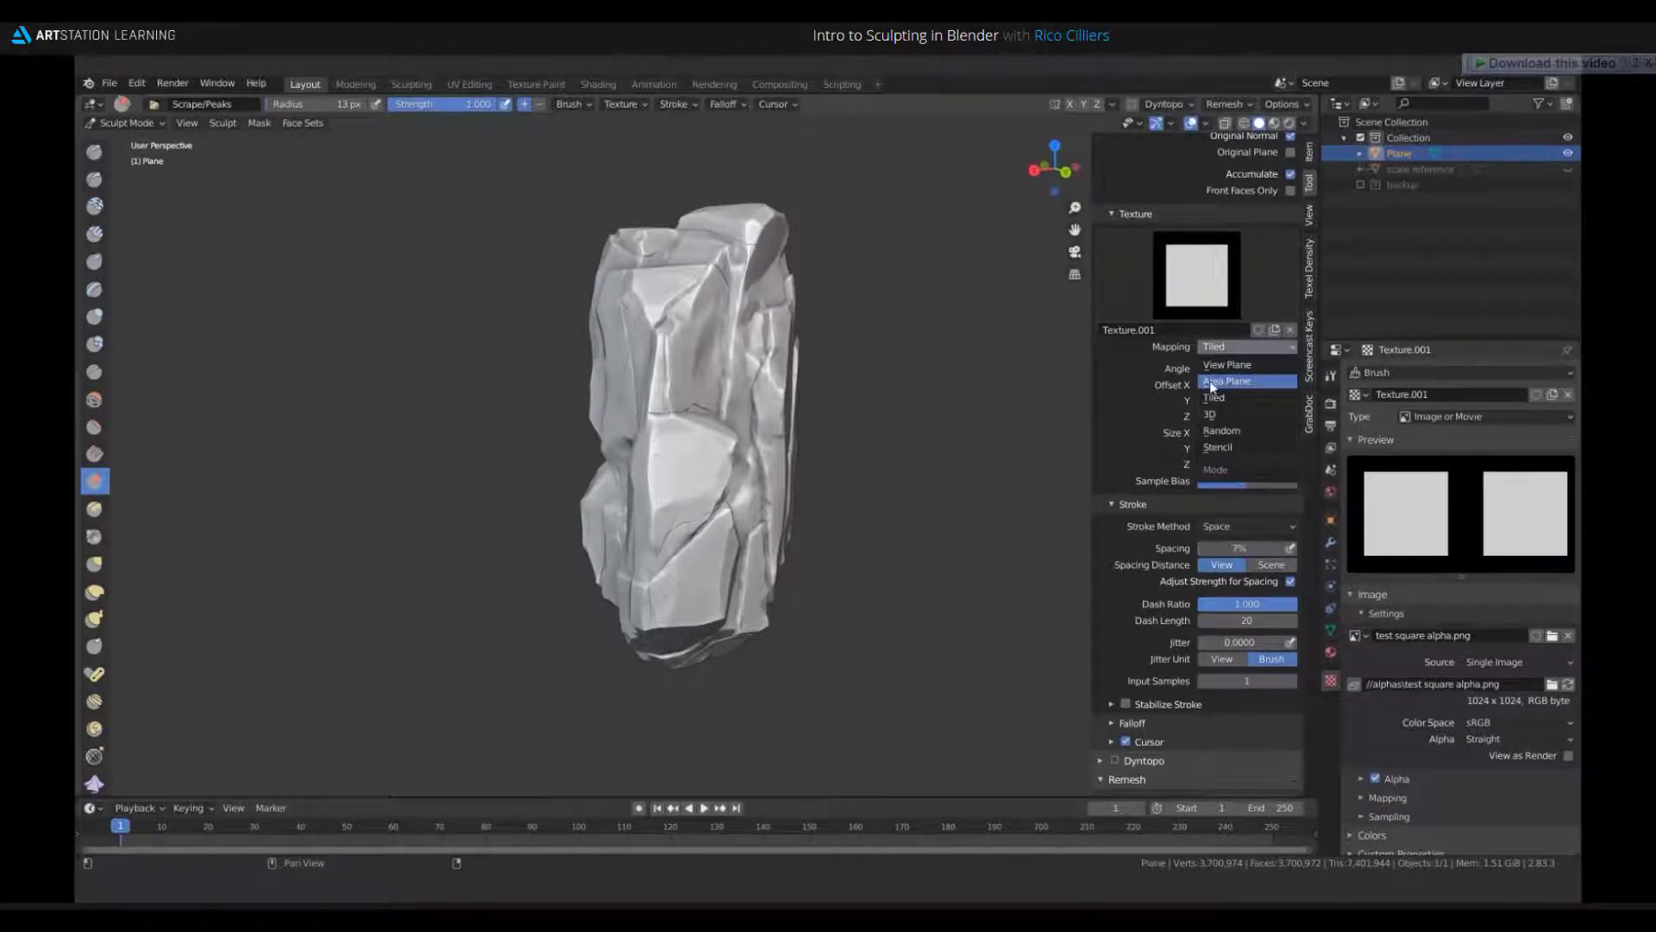
left_click(1216, 382)
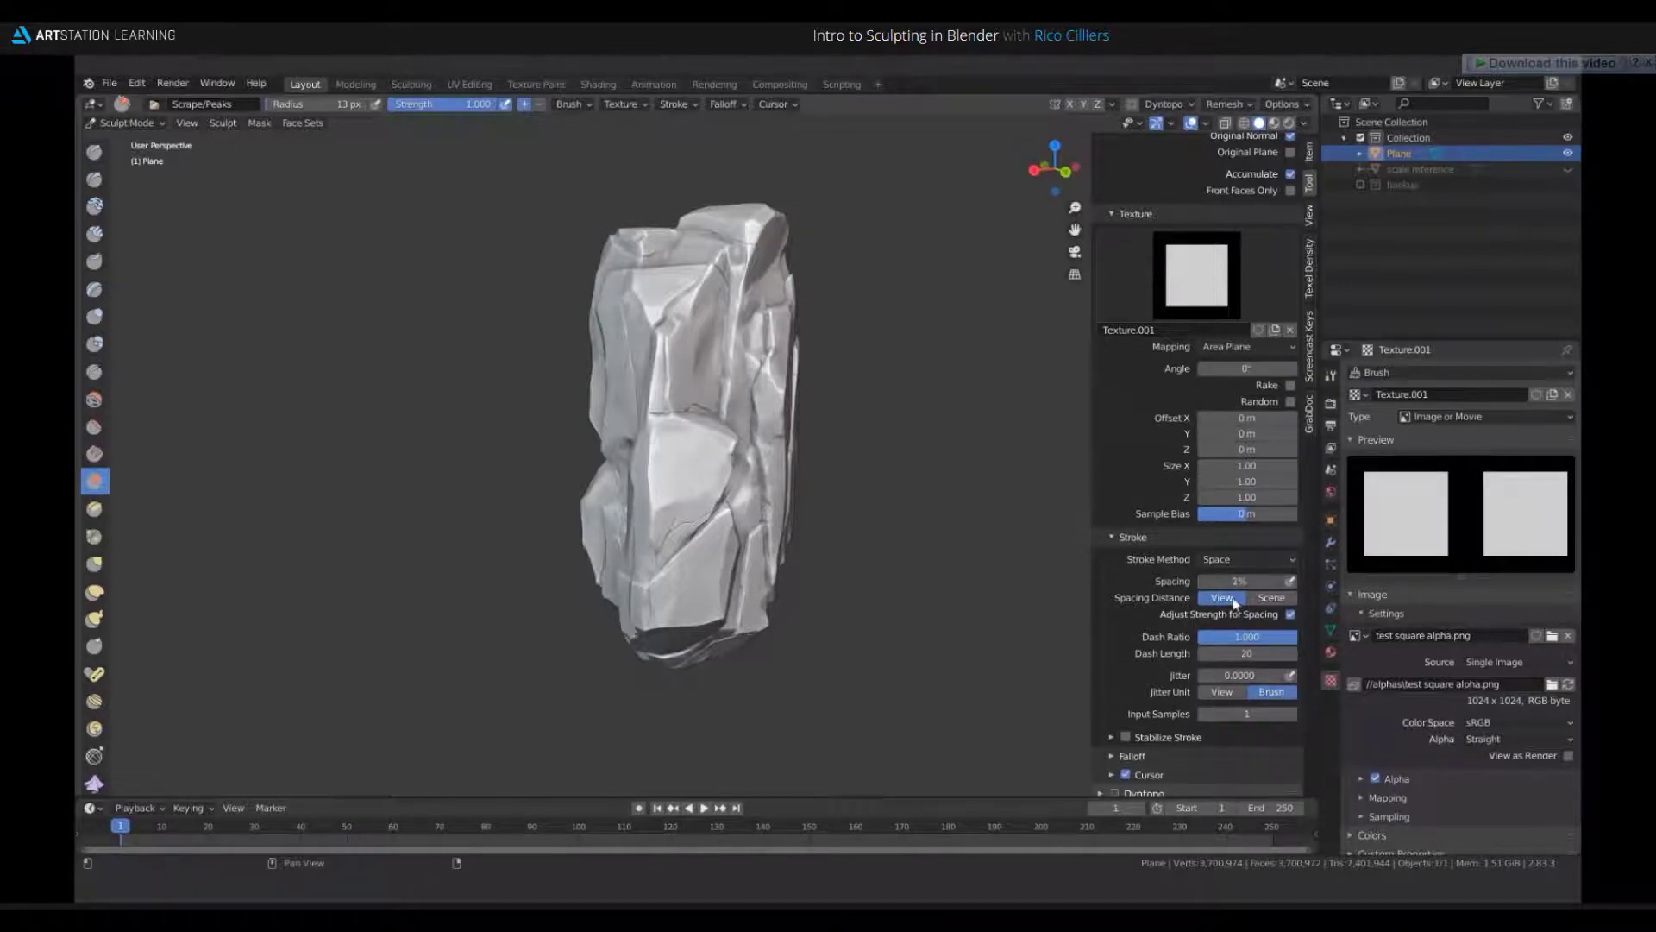
- Enable random rotation for the Scrape brush texture with a random angle of 360°
left_click(1289, 402)
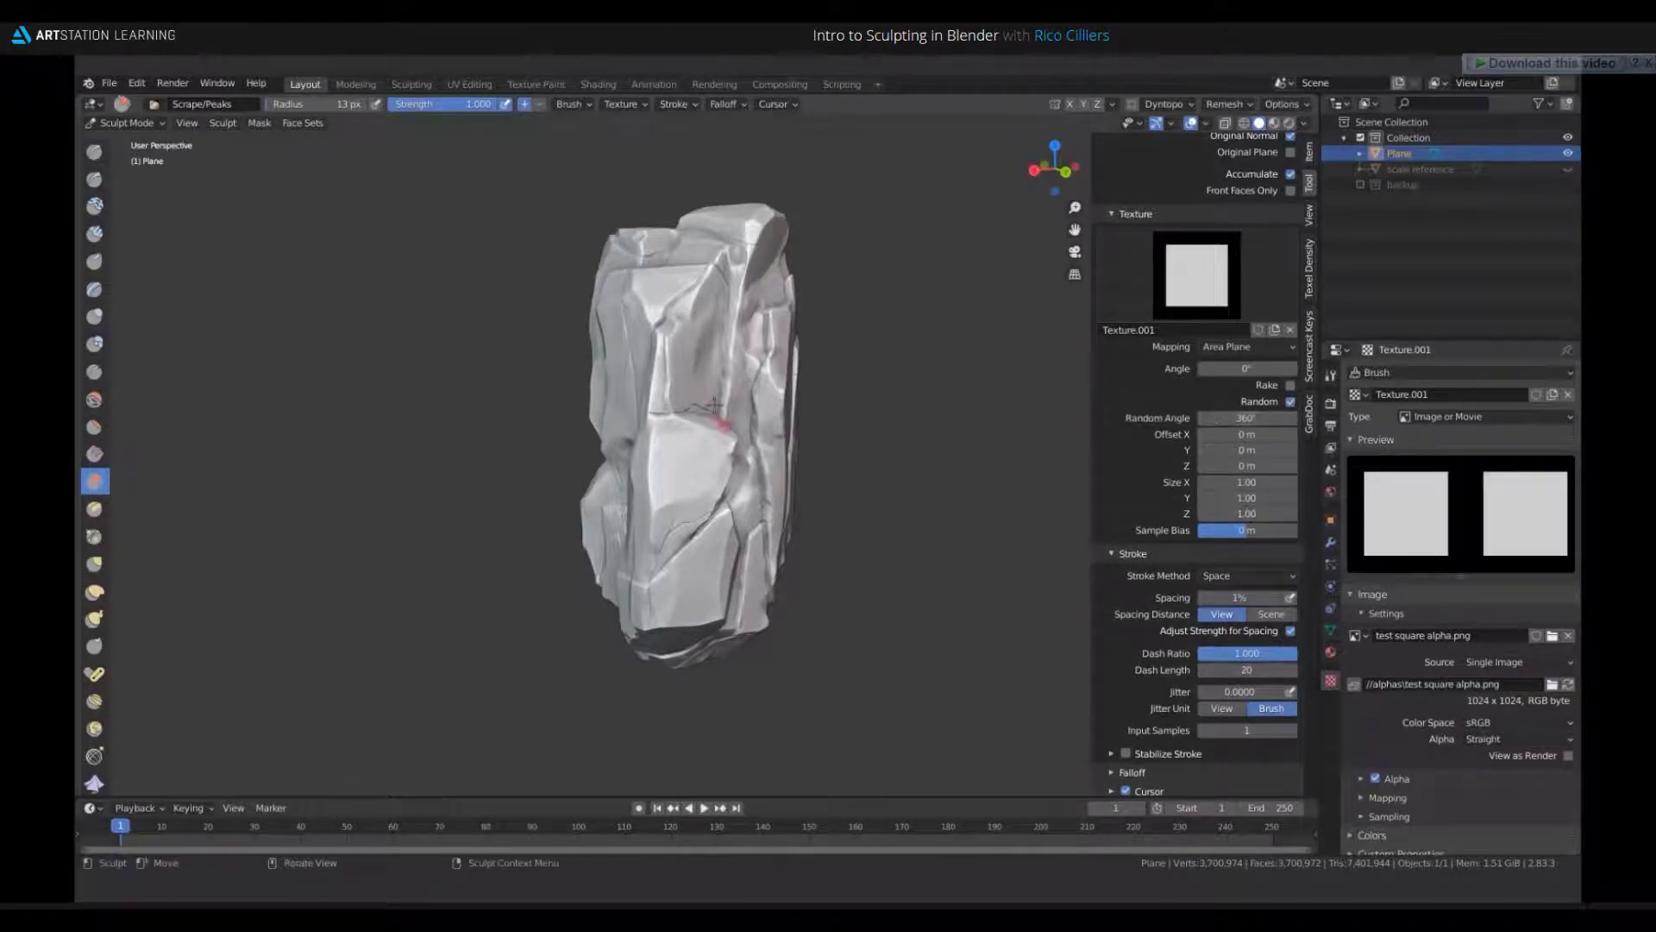
left_click(1251, 420)
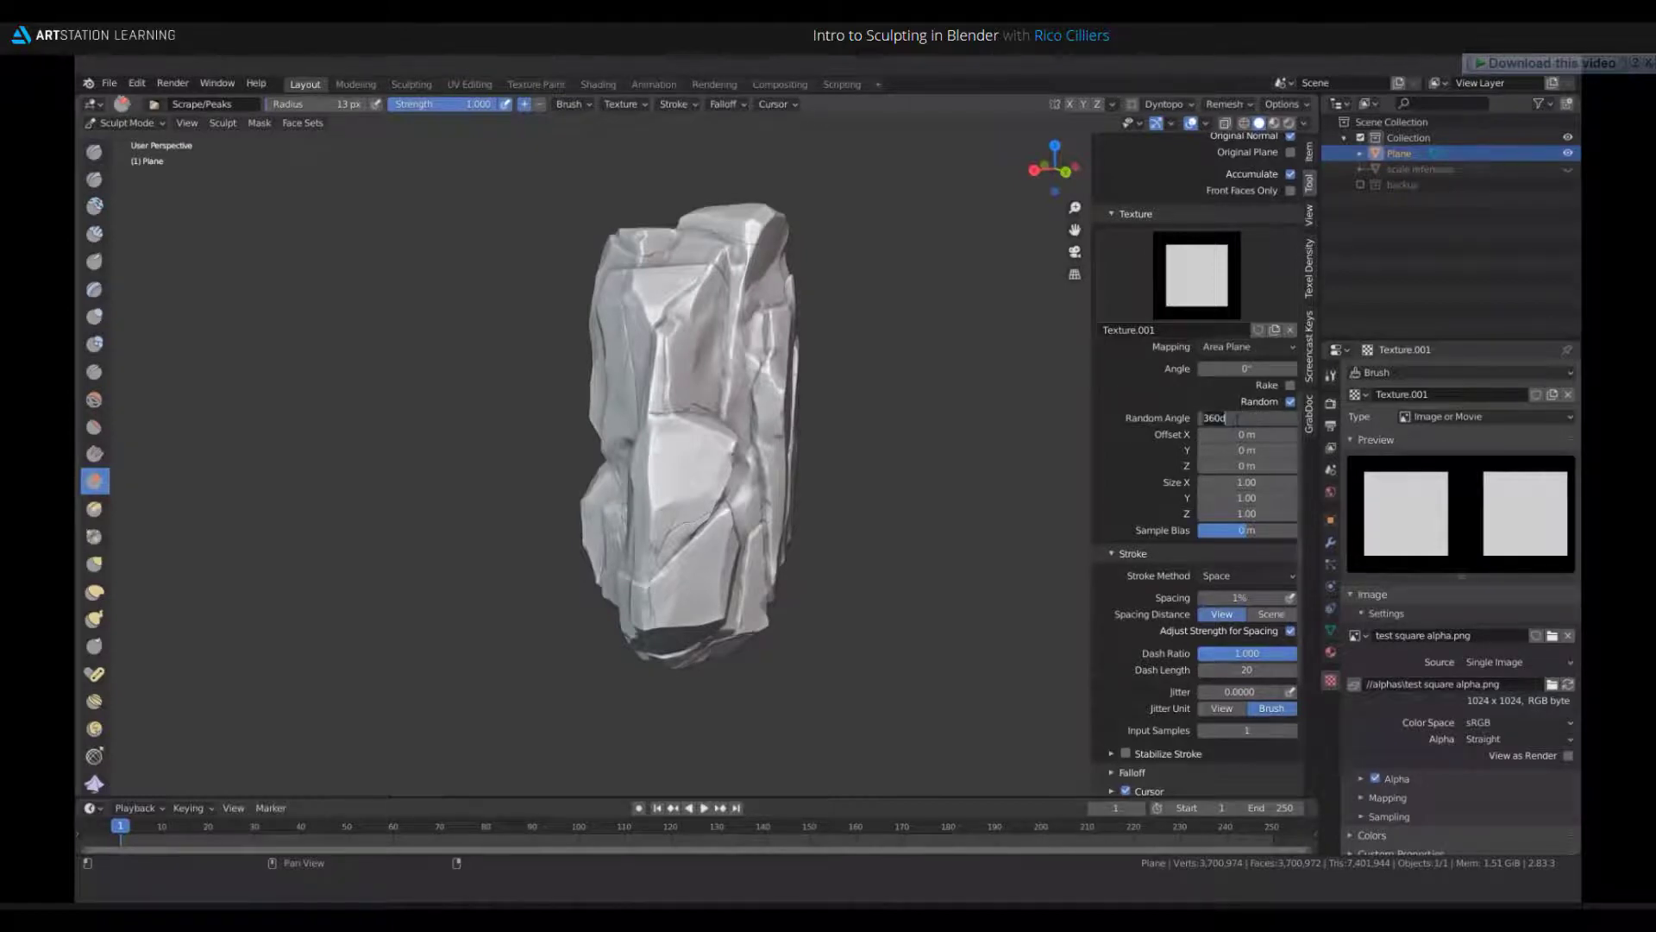
key("Return")
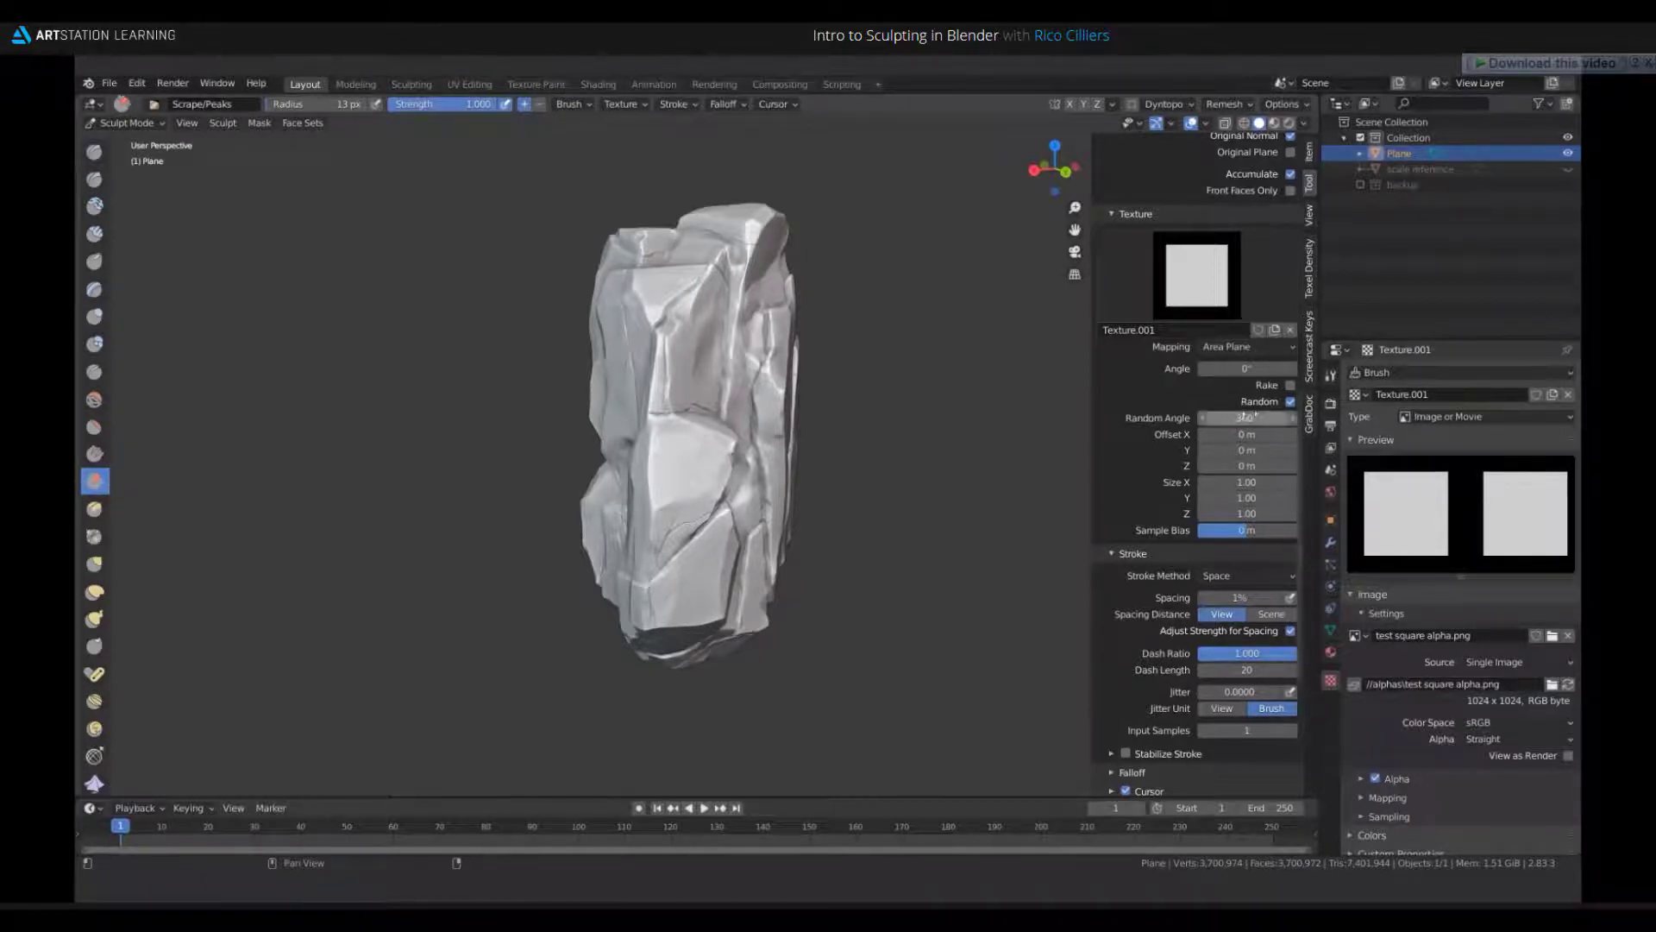
scroll(1146, 514, "up", 10)
scroll(1145, 514, "down", 6)
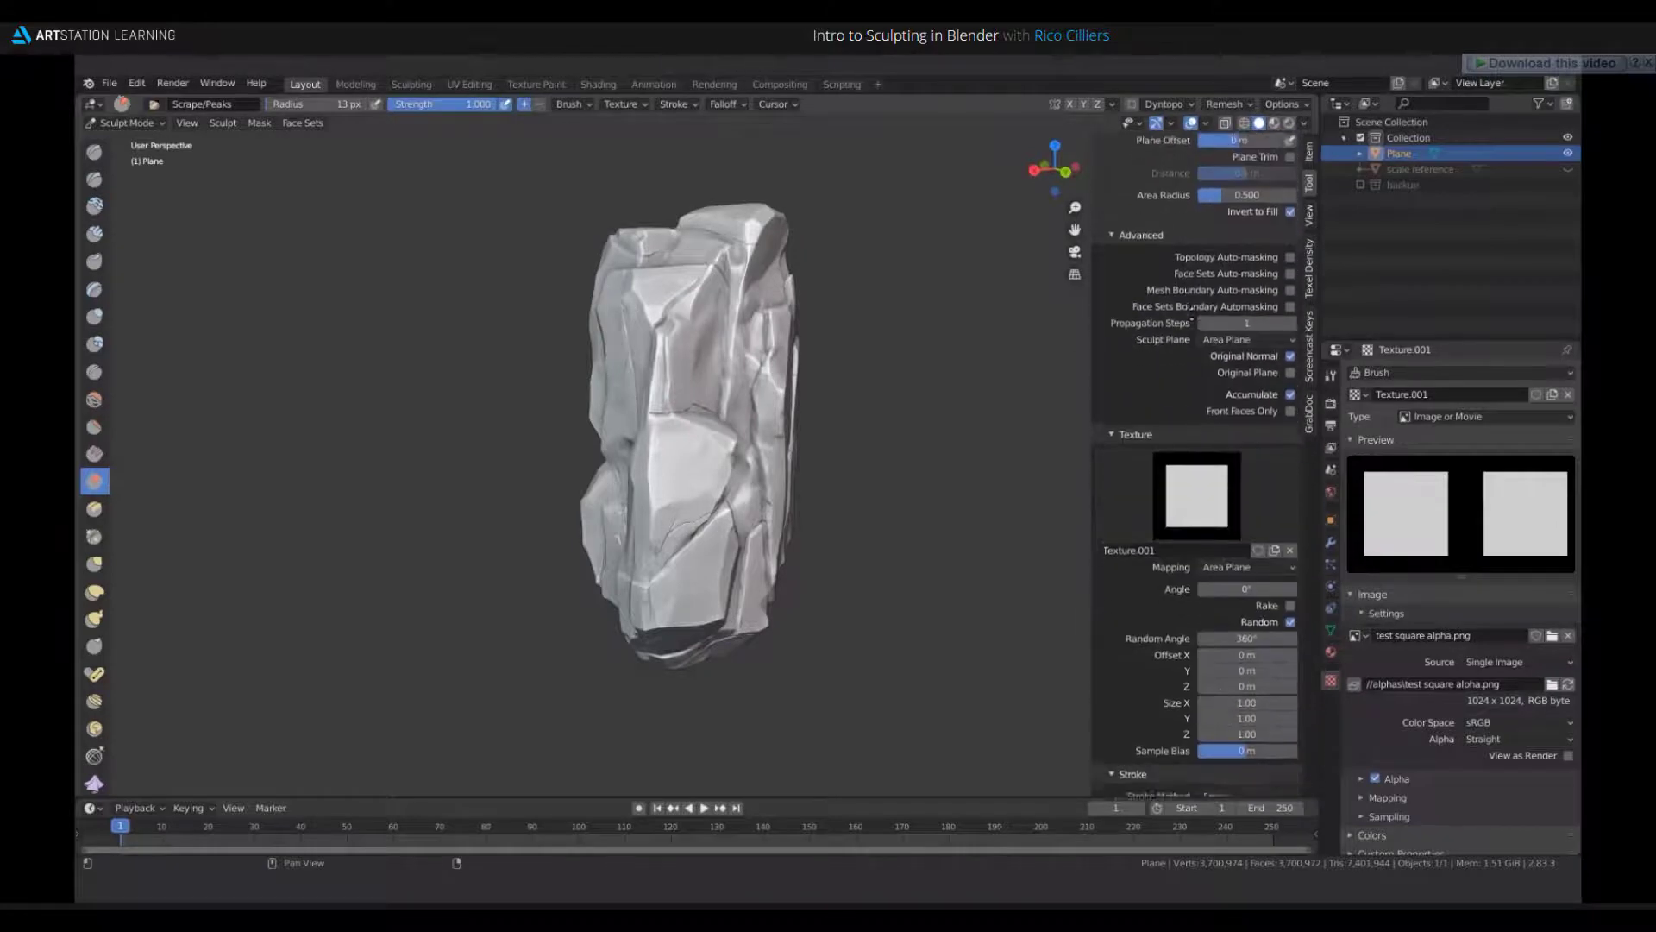
- Set the Scrape brush's hardness to 0.217 and go over its texture and stroke settings
scroll(1146, 513, "up", 4)
left_click_drag(1230, 310, 1208, 313)
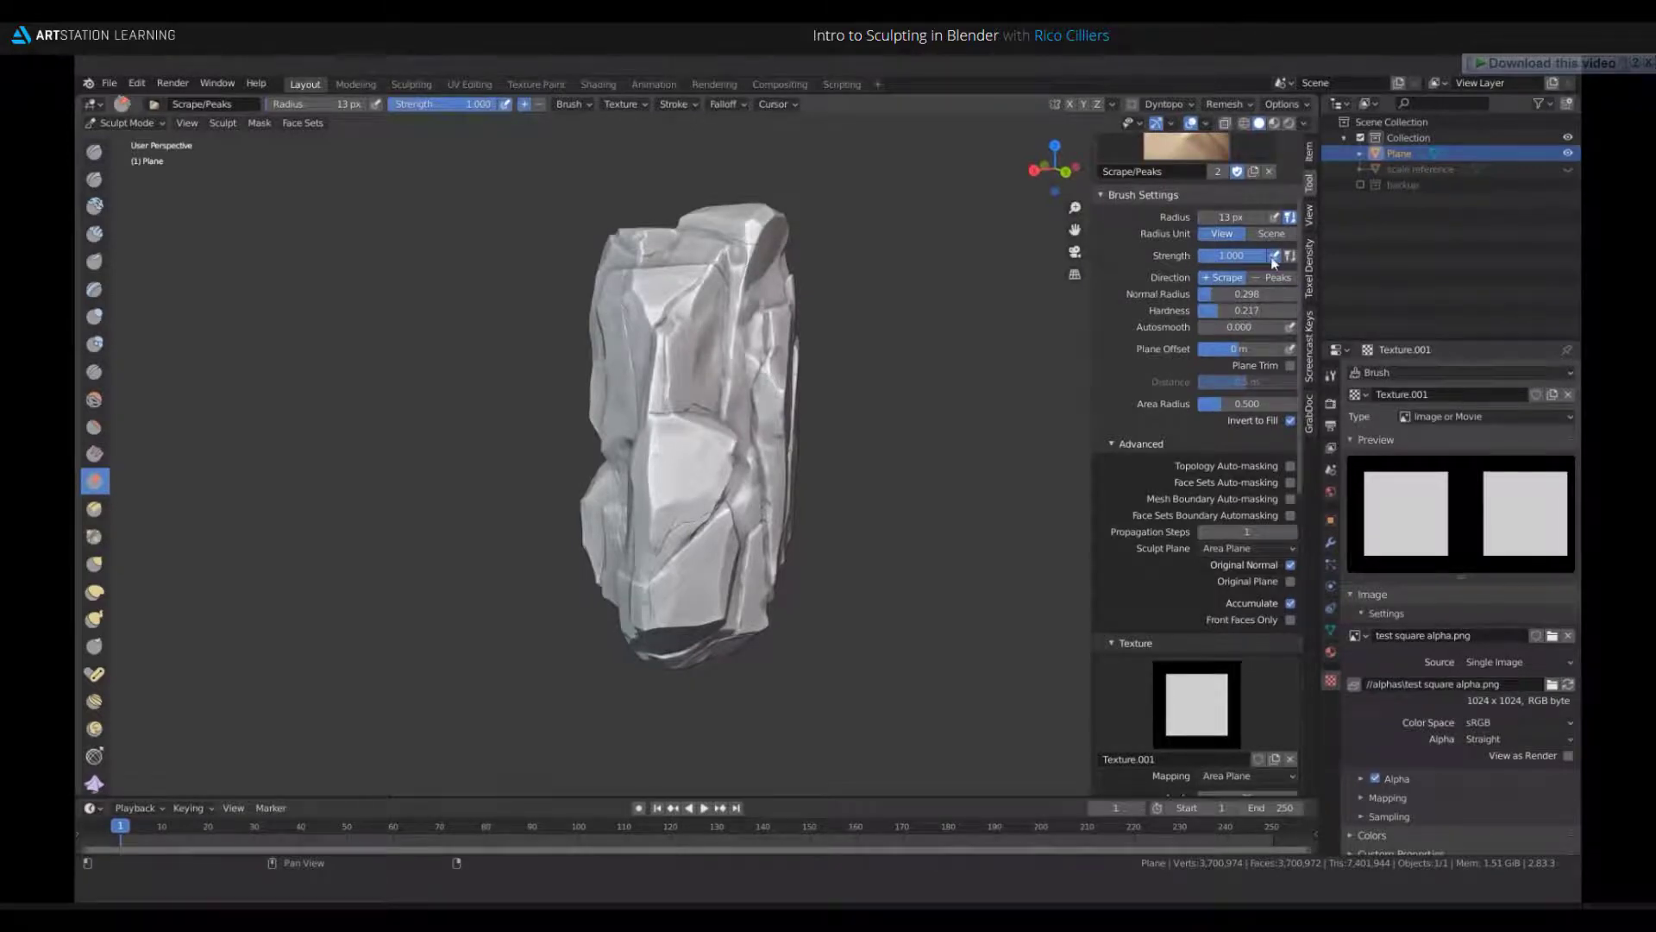
scroll(1264, 257, "down", 10)
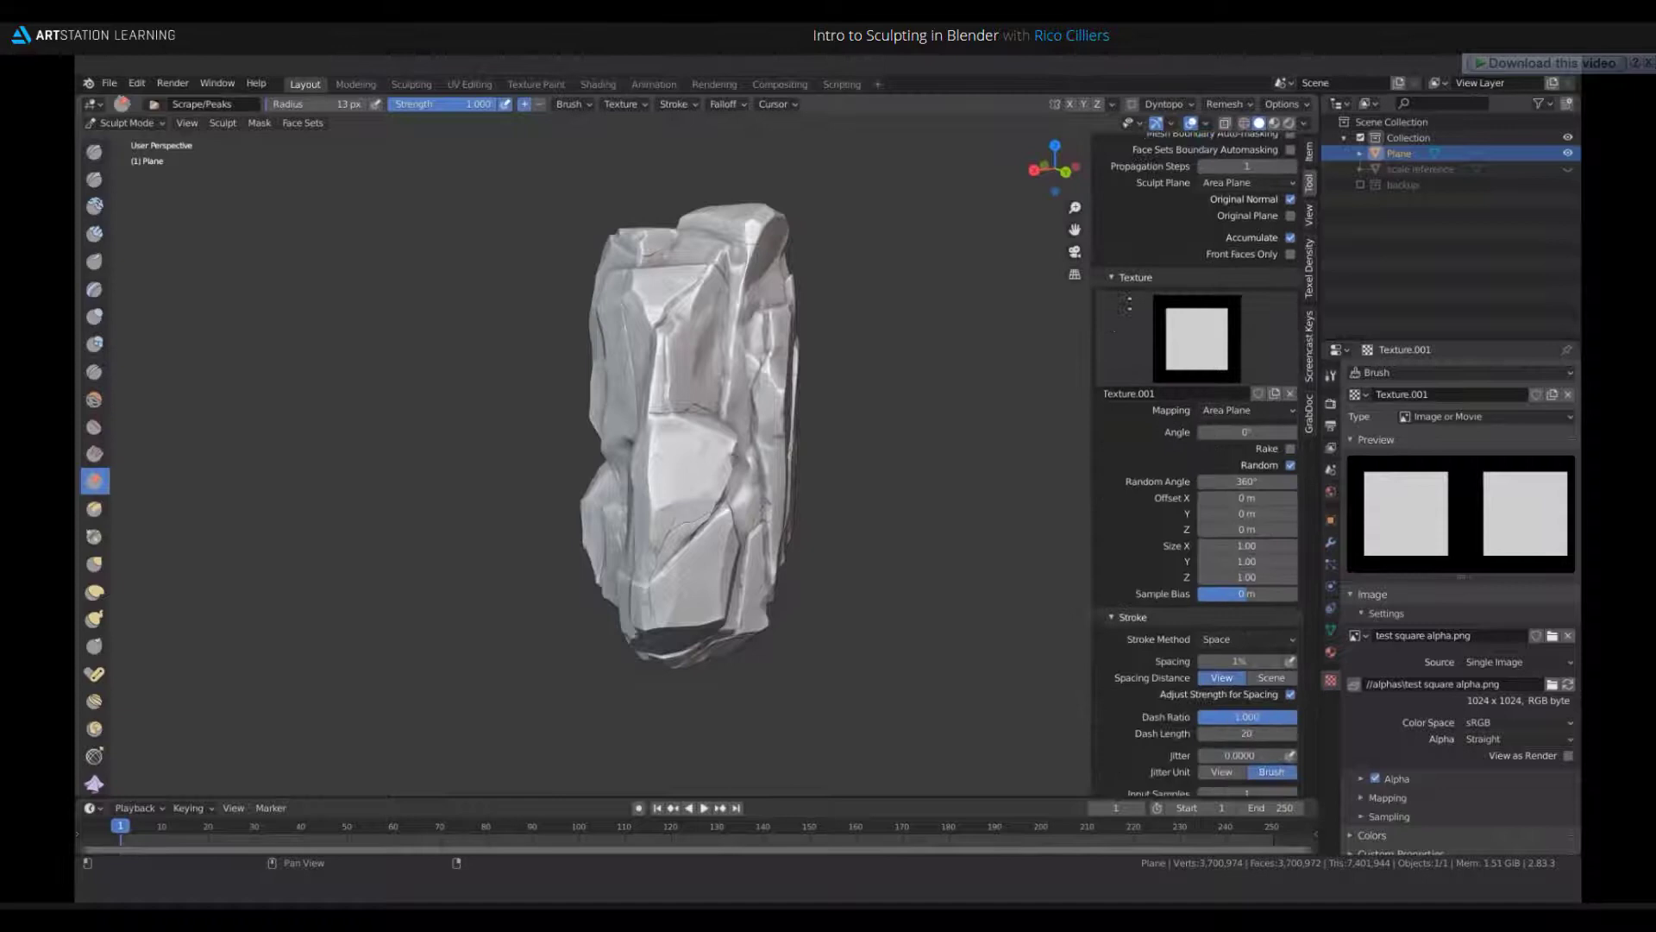
scroll(1199, 474, "down", 6)
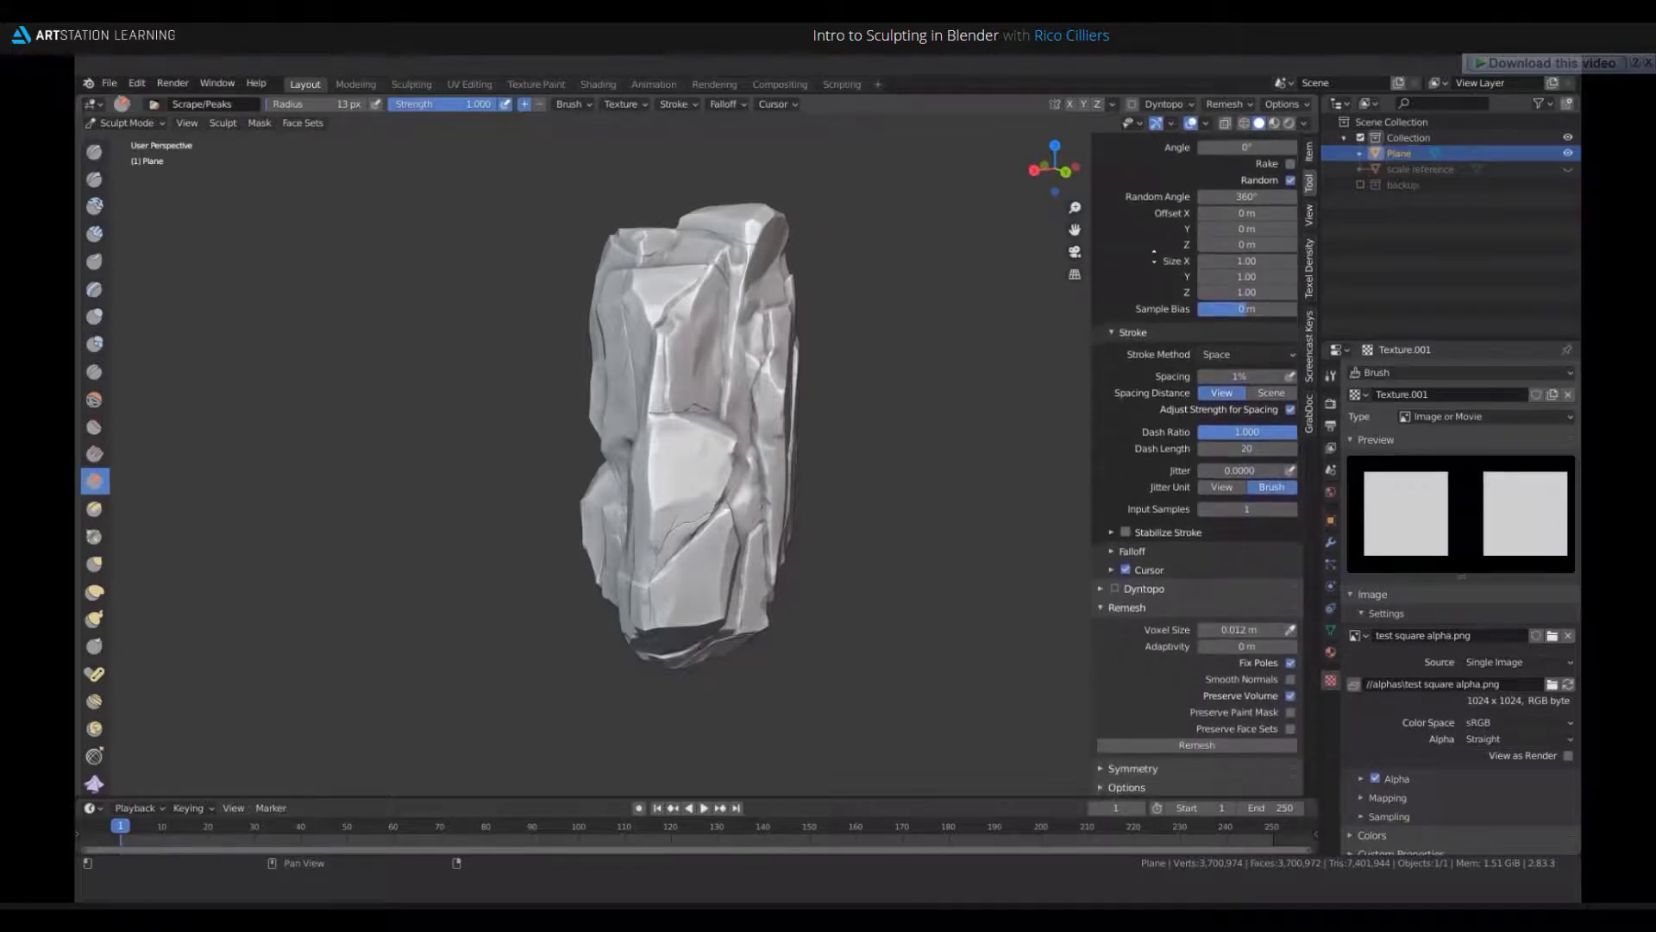
middle_click_drag(1157, 252, 1157, 247)
- Set the brush radius to 36 px and scrape the ridge on the front slab just below the horizontal crack
mouse_move(691, 443)
middle_mouse_down("ctrl")
mouse_move(722, 329)
mouse_move(684, 519)
middle_mouse_up("ctrl")
key("f")
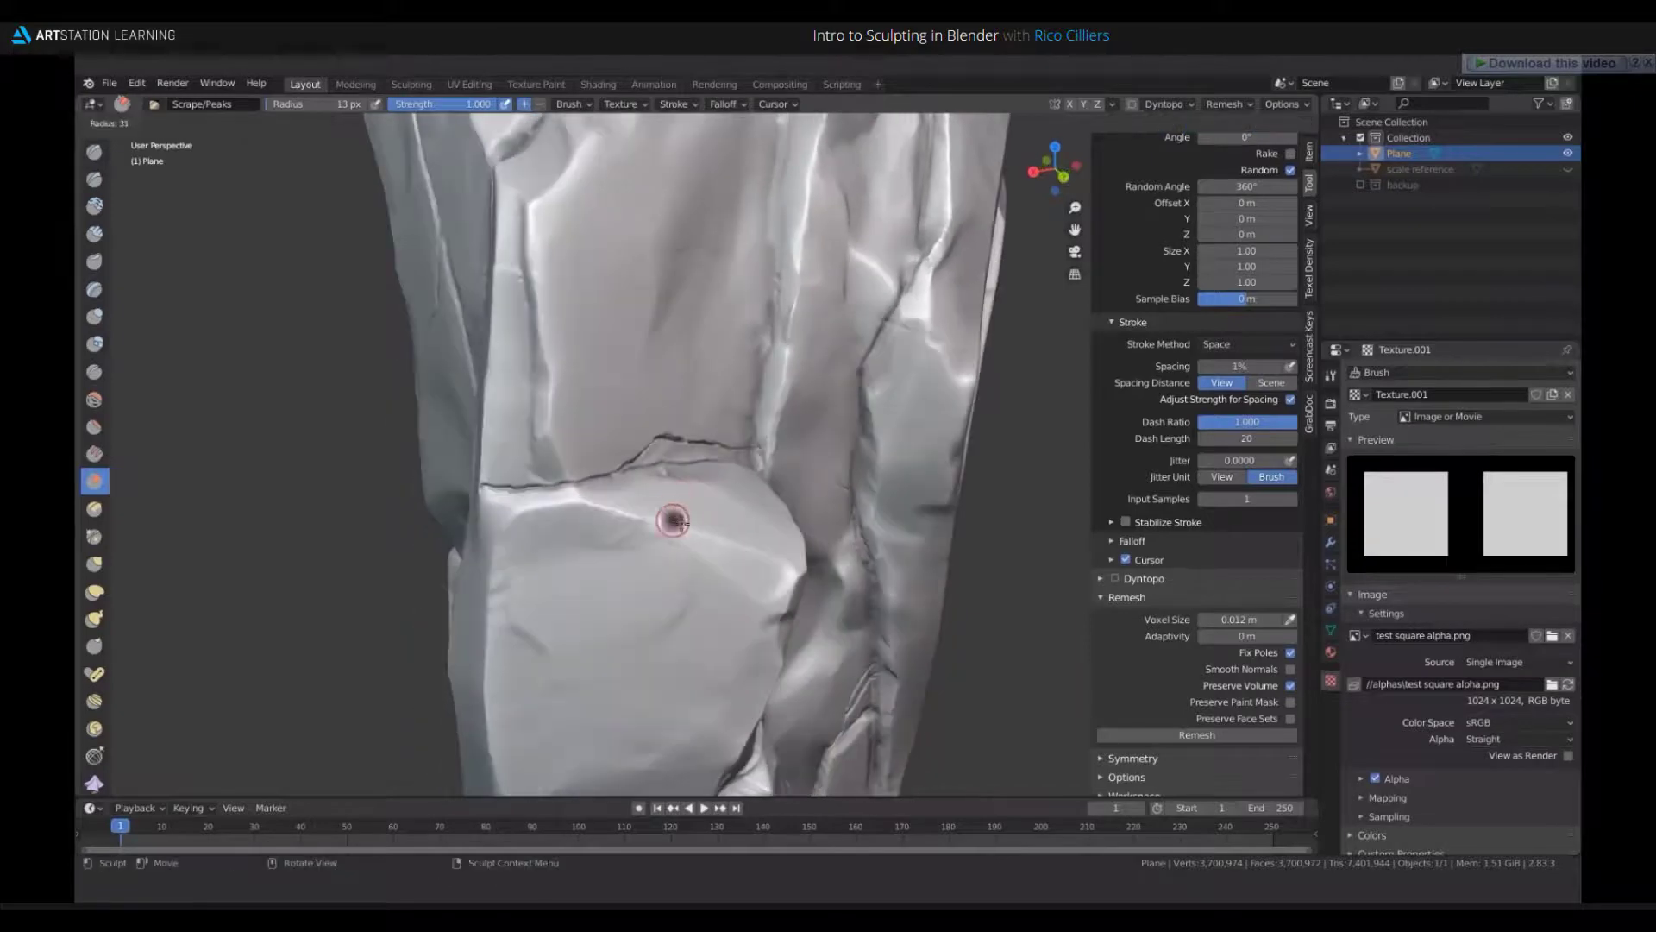
left_click(702, 520)
left_click_drag(657, 532, 709, 533)
scroll(708, 532, "up", 4)
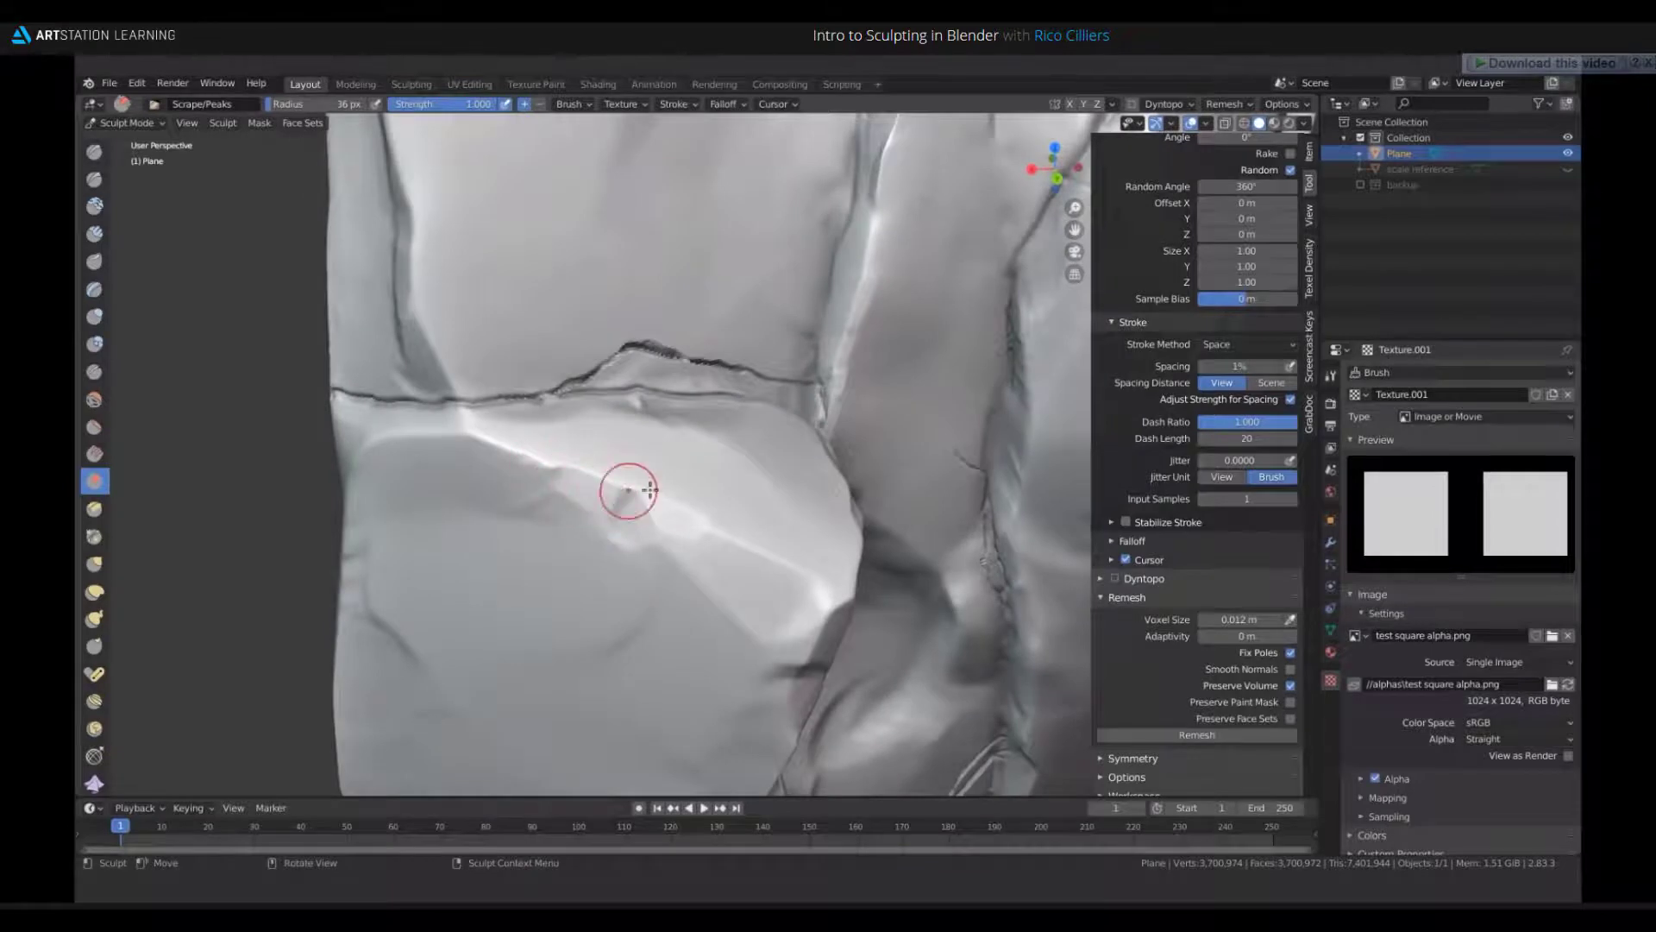
mouse_move(629, 484)
middle_mouse_down("ctrl")
mouse_move(614, 509)
mouse_move(647, 469)
middle_mouse_up("ctrl")
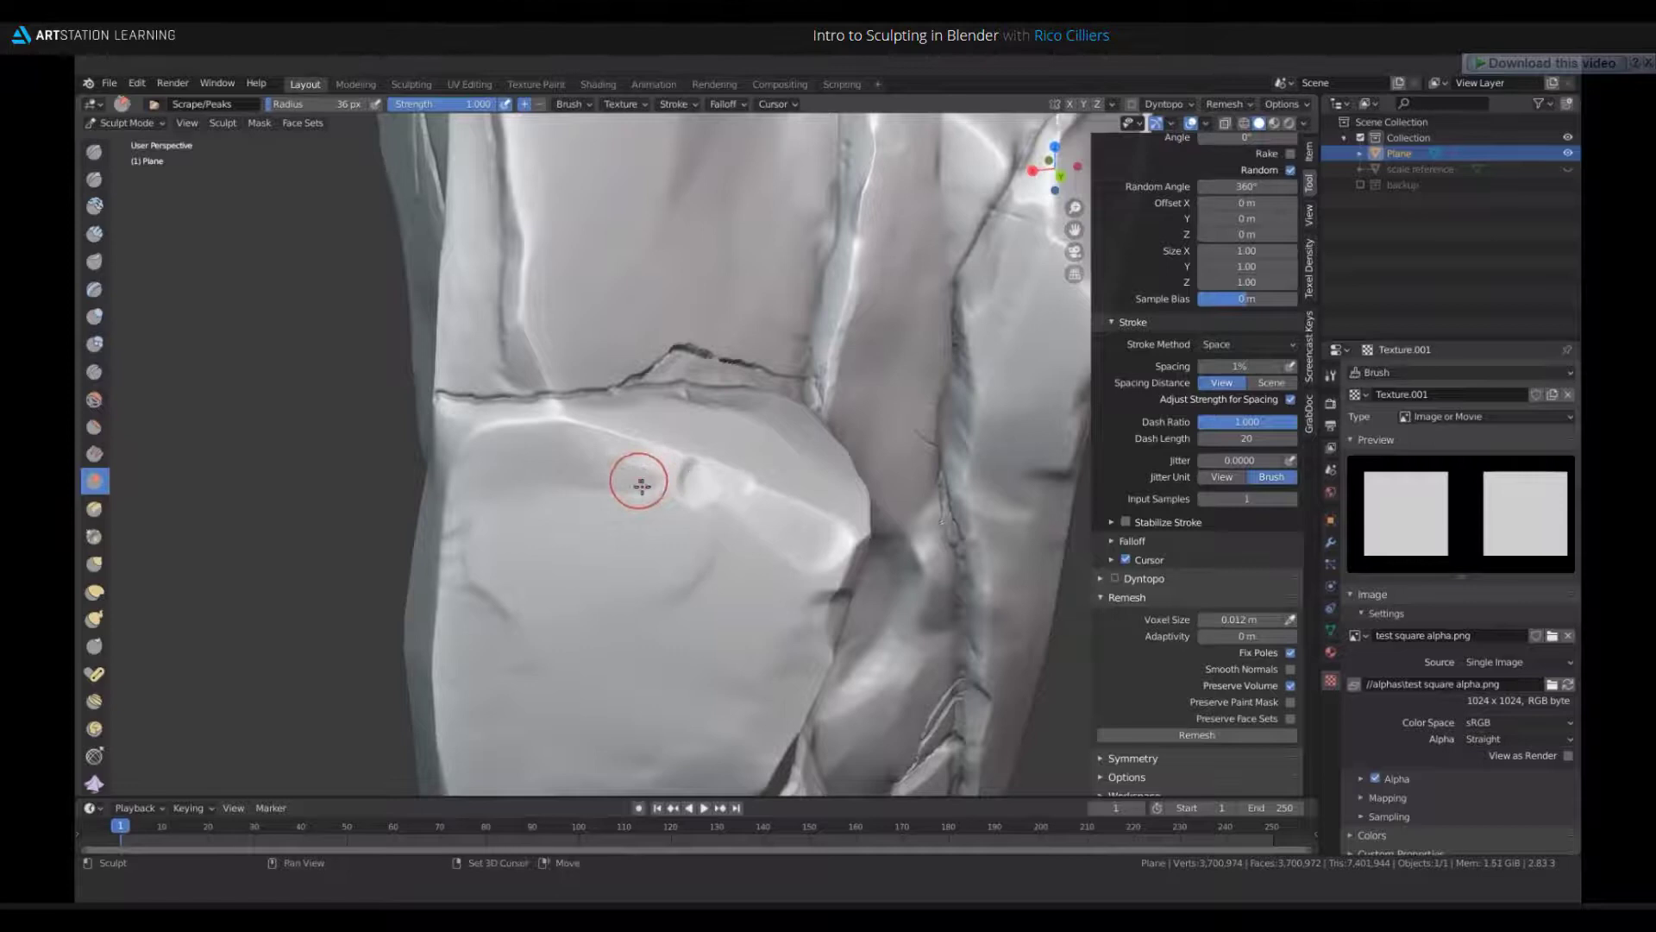
- Chip the upper corner and vertical edge of the front slab with the Scrape brush at 40 px and 31 px radius
mouse_move(744, 505)
middle_mouse_down()
mouse_move(776, 462)
mouse_move(759, 500)
mouse_move(703, 437)
mouse_move(667, 447)
middle_mouse_up()
key("f")
left_click(639, 436)
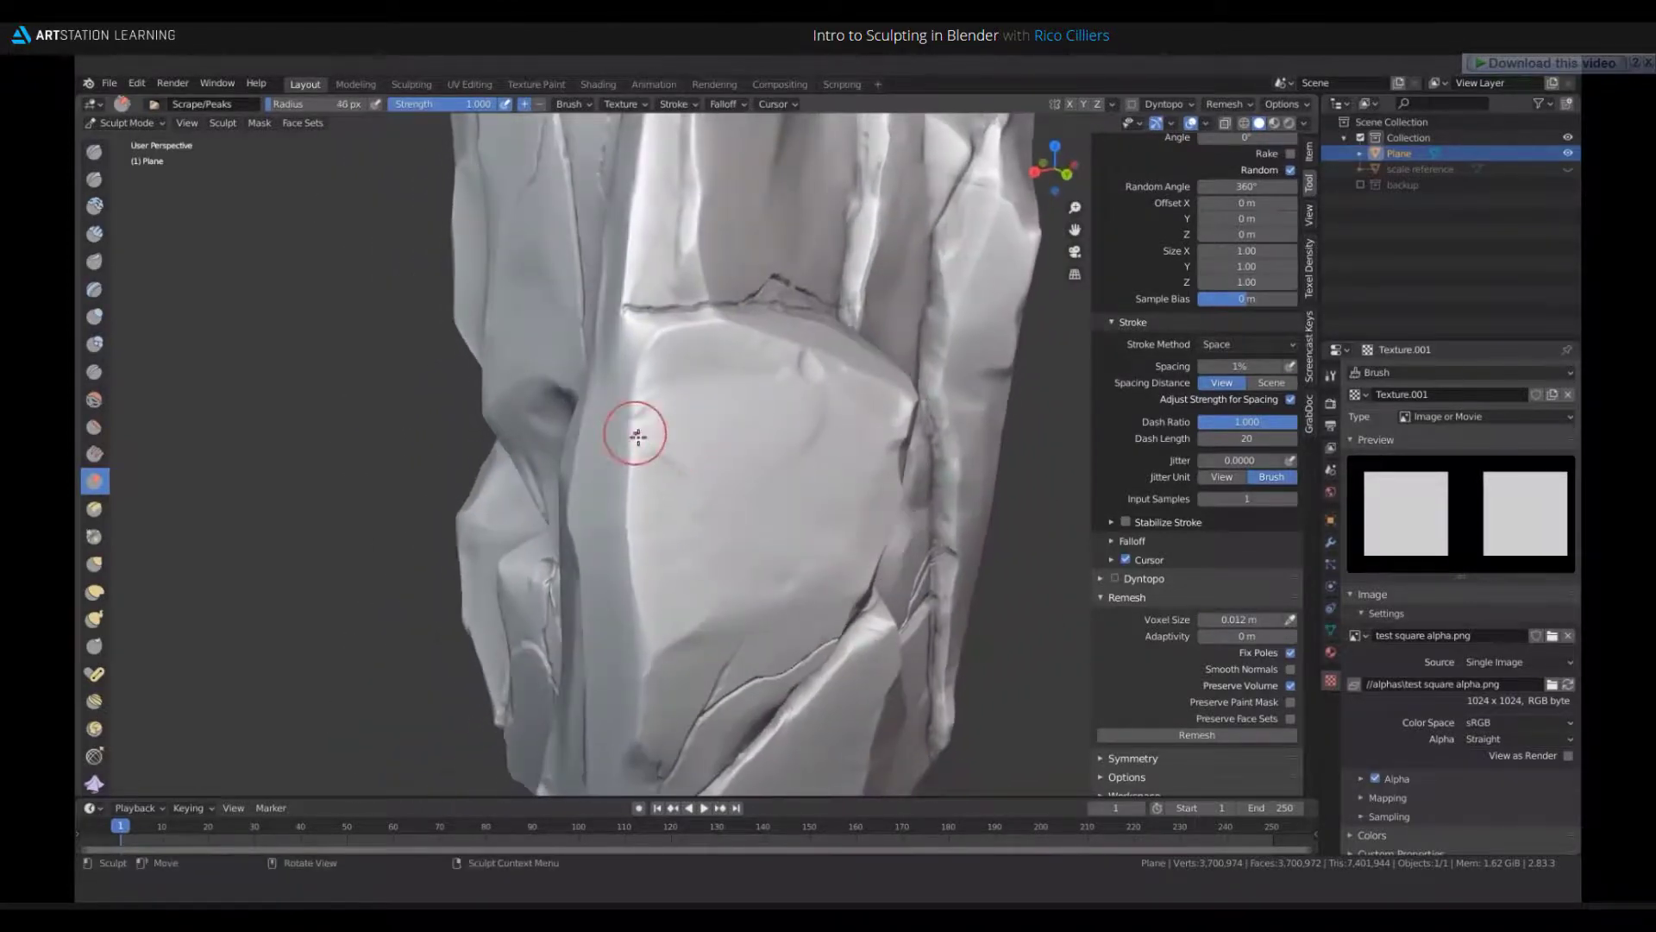
key("f")
left_click(663, 336)
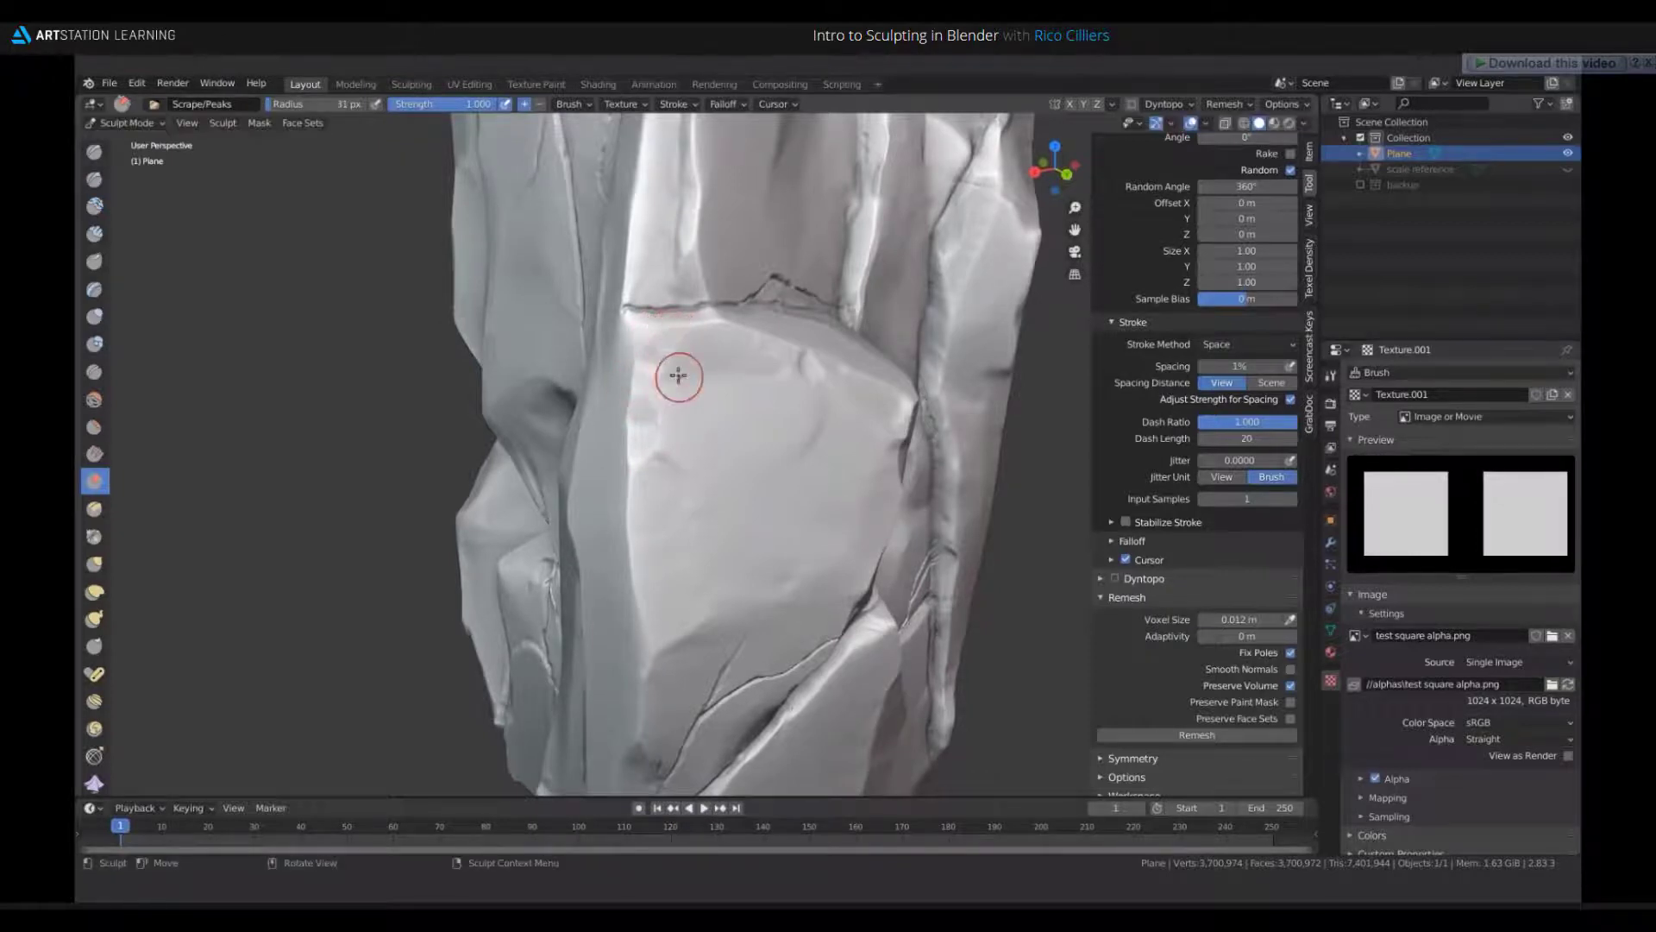
- Undo the last scrape stroke, set the brush radius to 37 px and scrape down the front slab's vertical edge again
left_click_drag(674, 413, 691, 544)
key("ctrl+z")
key("f")
left_click(690, 484)
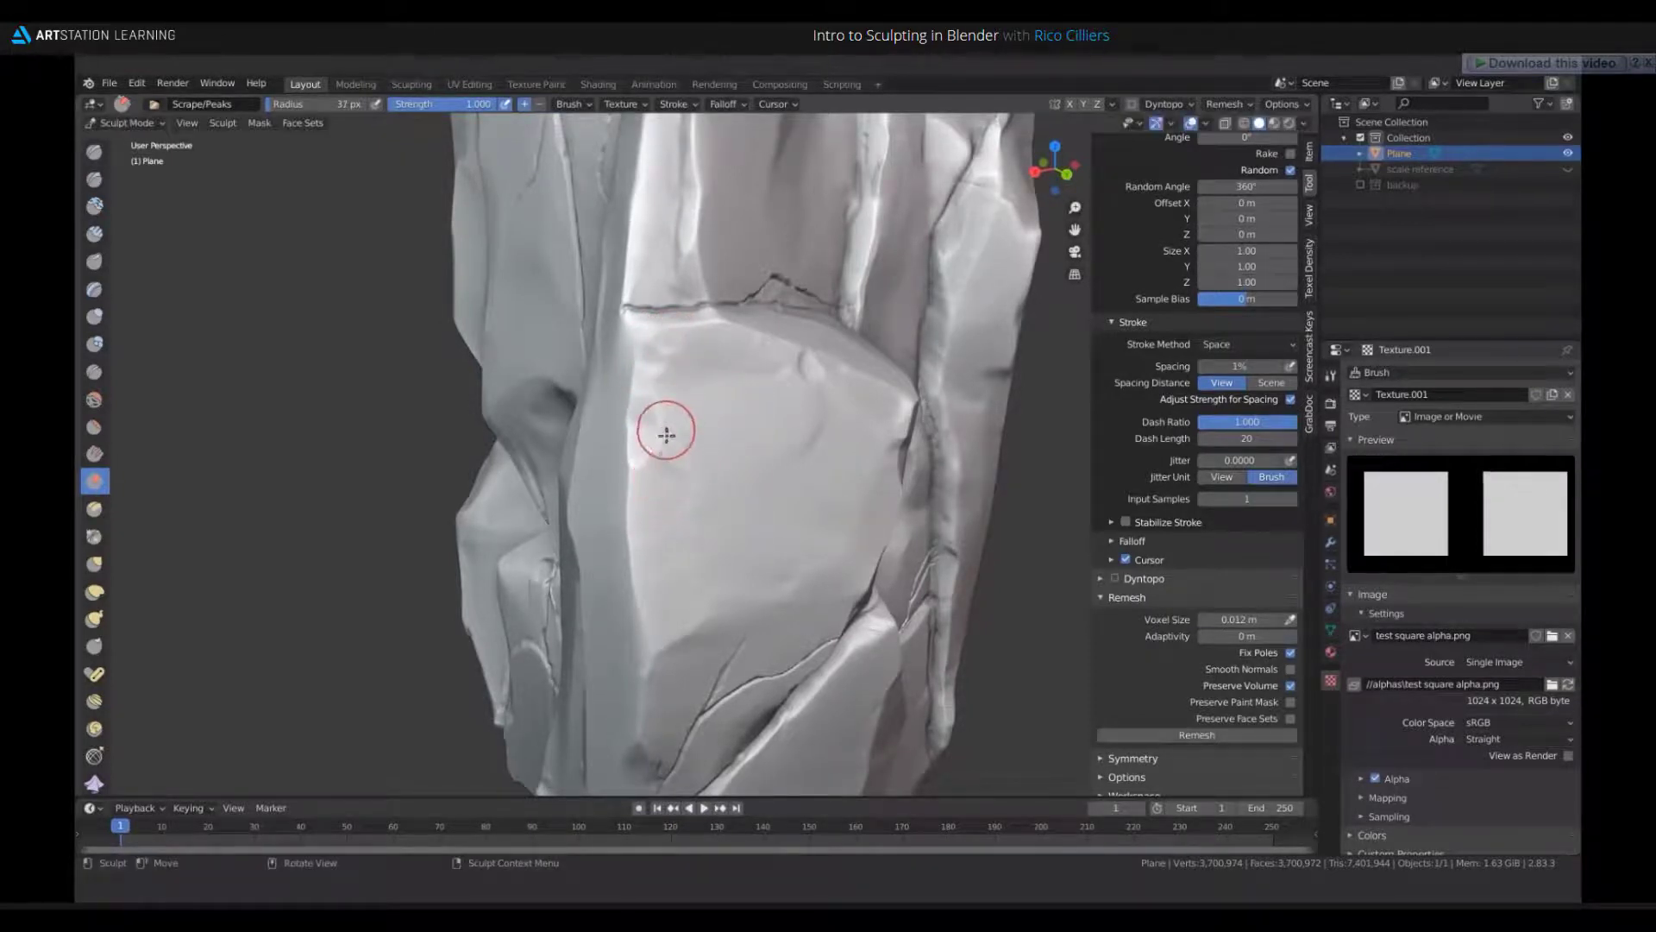
left_click_drag(635, 472, 657, 647)
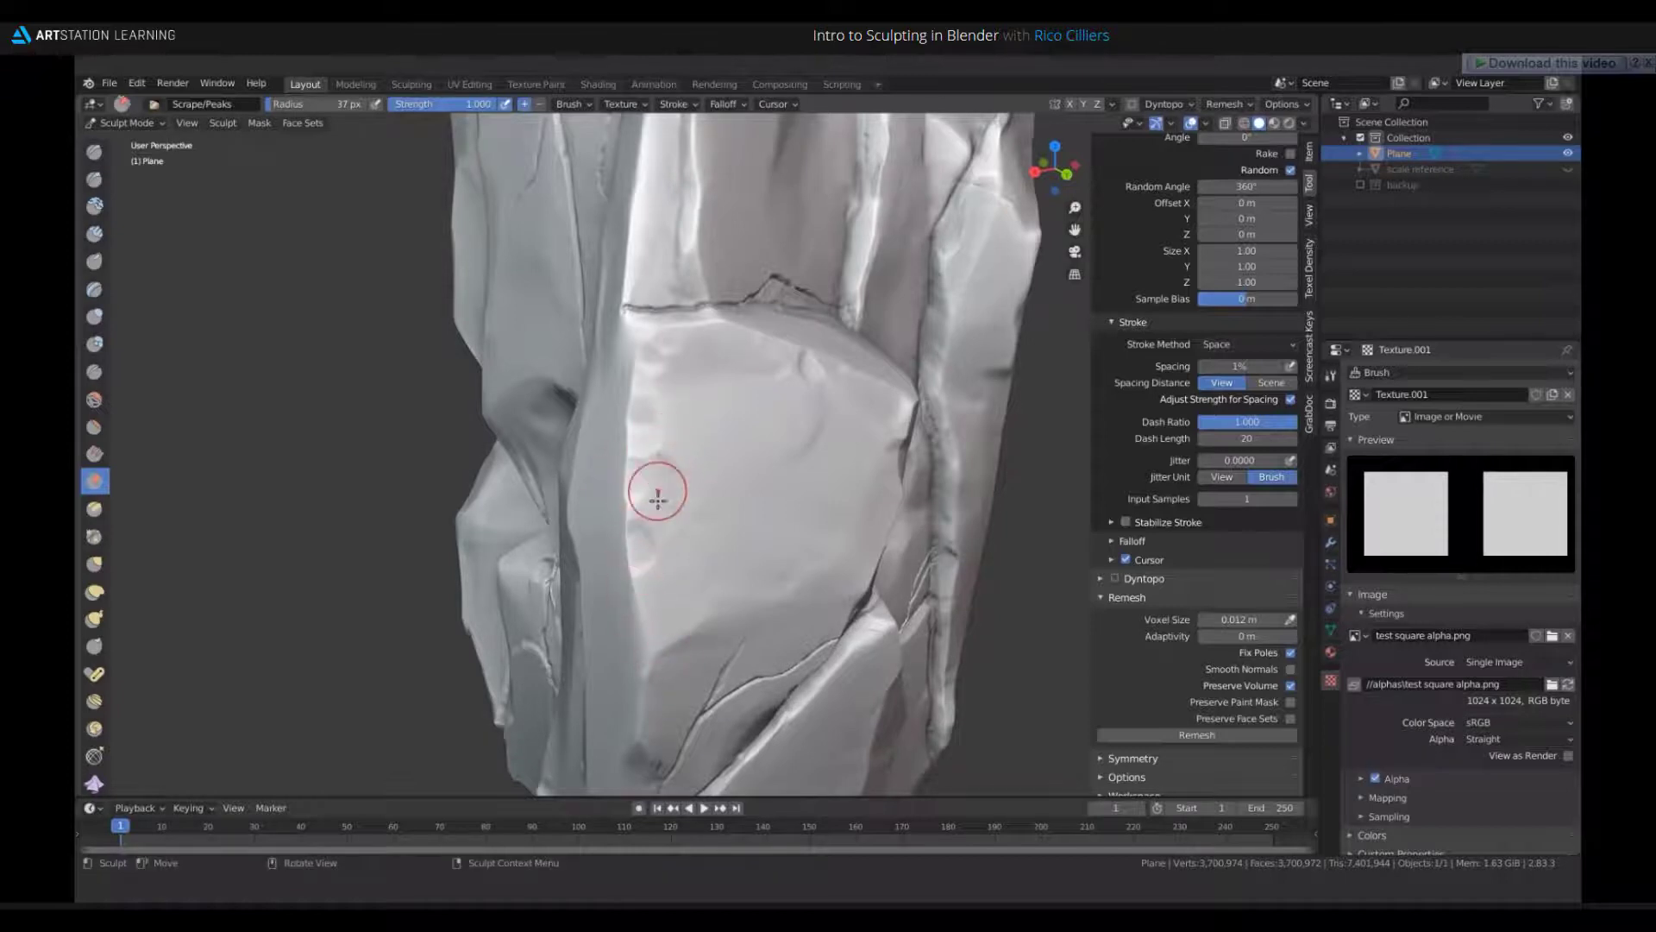
mouse_move(658, 500)
left_mouse_down()
mouse_move(636, 480)
mouse_move(647, 525)
left_mouse_up()
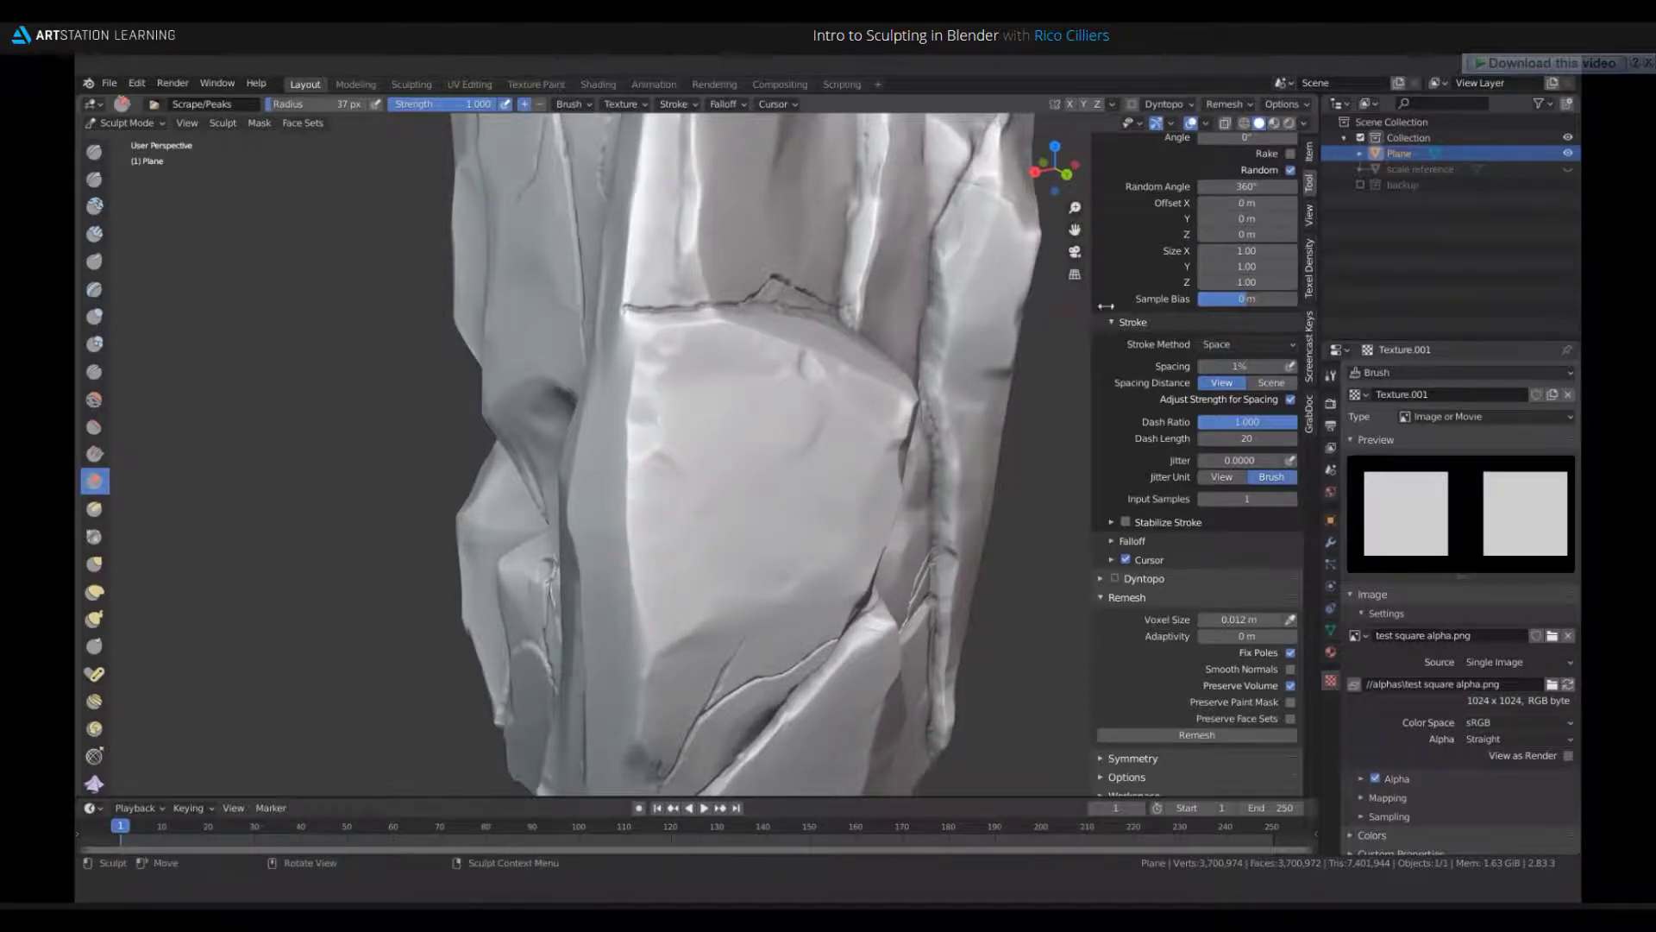
- Lower the Scrape brush's strength to 0.449 and set its radius to 40 px for the slab's lower edge
scroll(1230, 418, "up", 20)
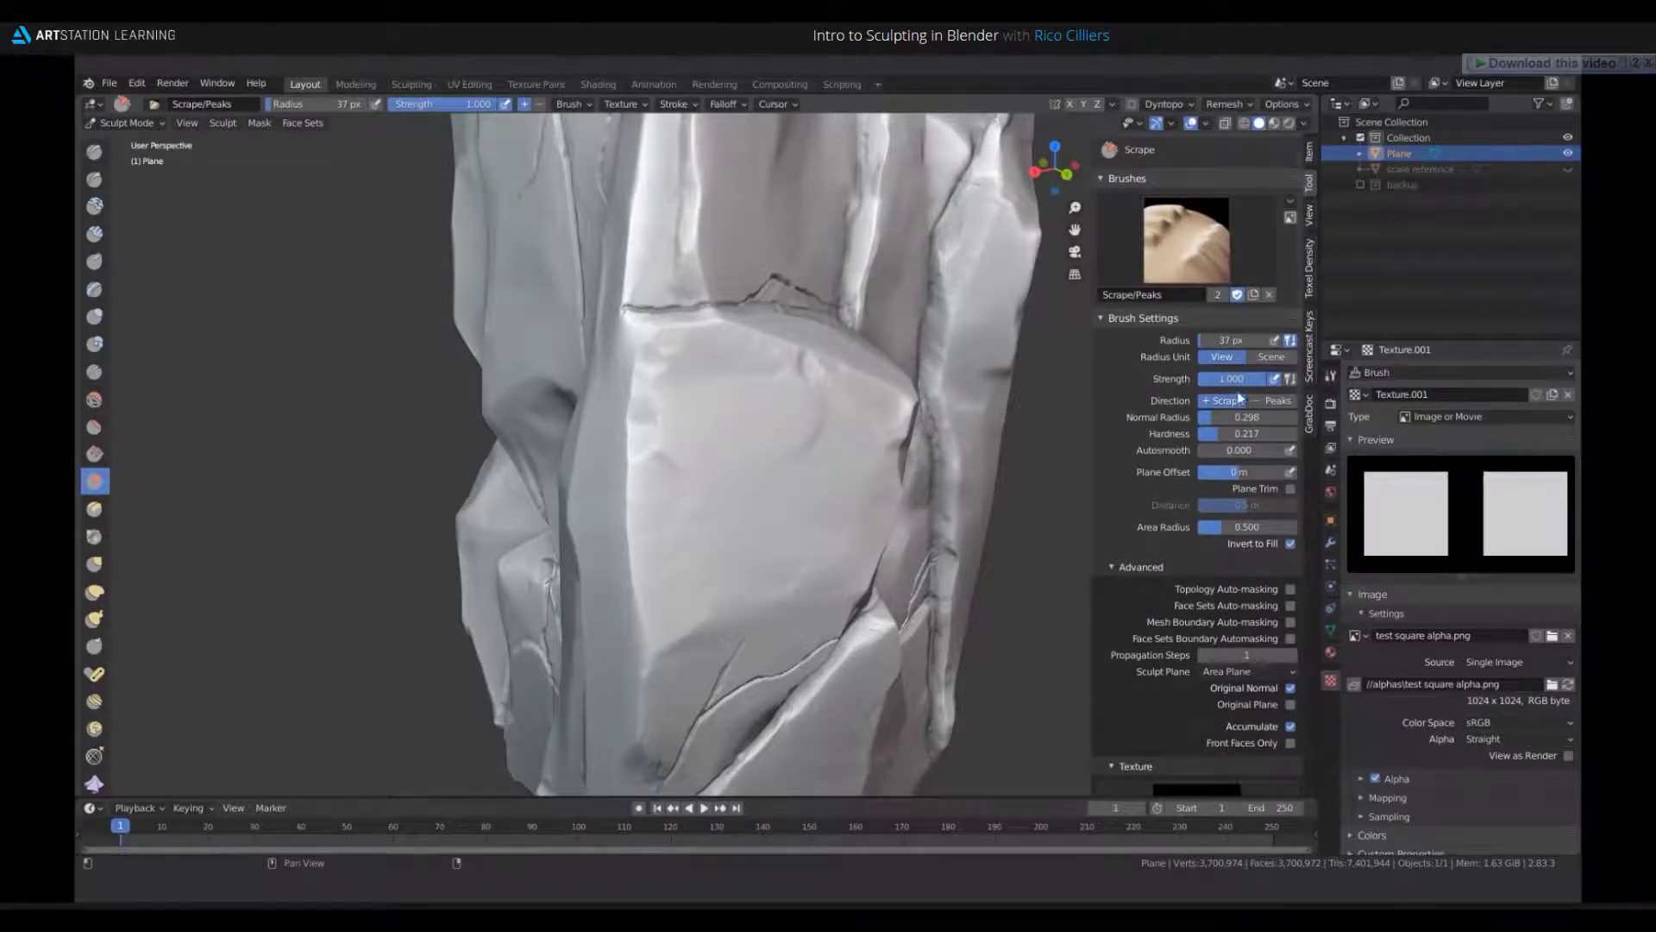
left_click_drag(1253, 382, 1199, 381)
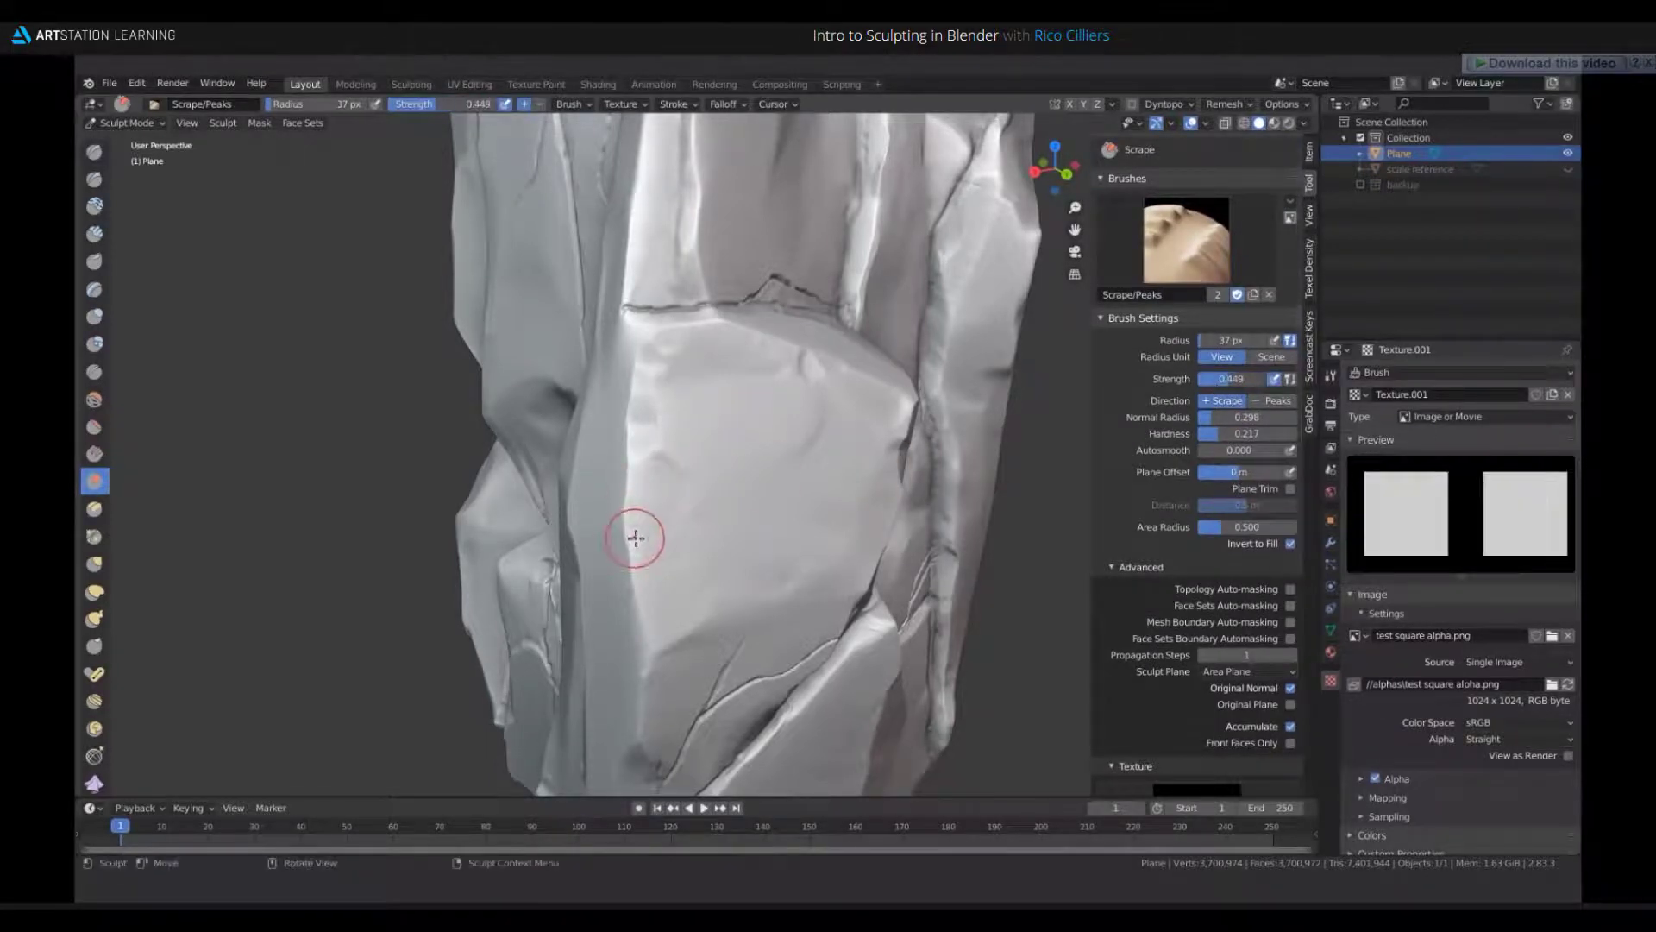
mouse_move(645, 600)
middle_mouse_down()
mouse_move(718, 586)
mouse_move(690, 561)
middle_mouse_up()
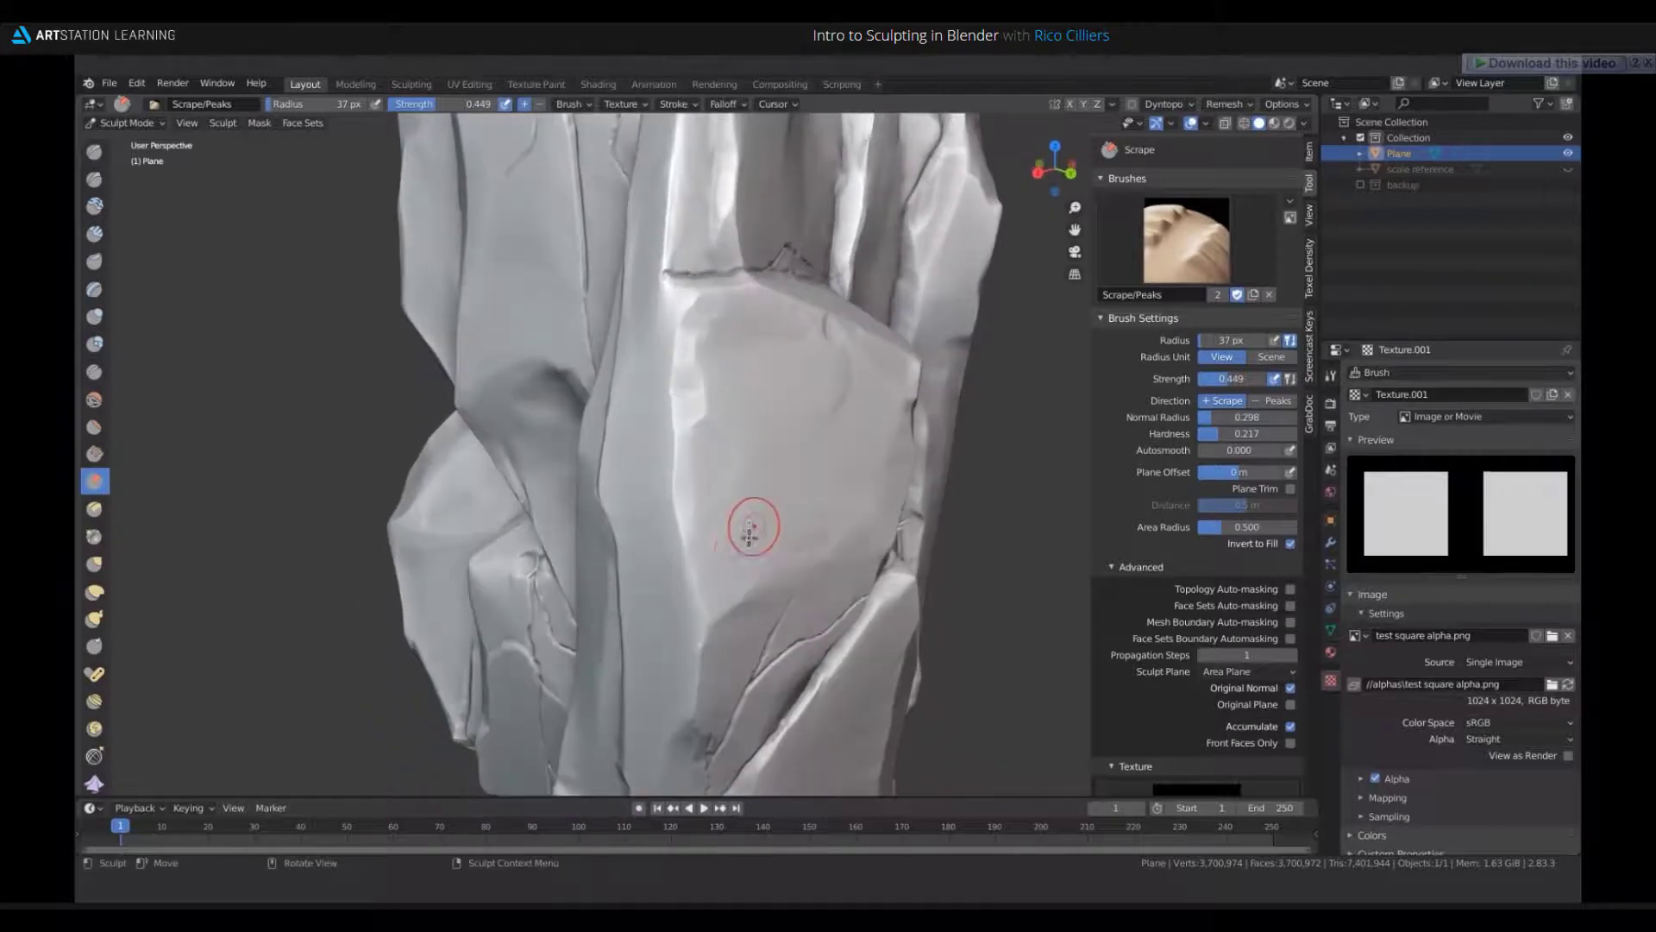
key("f")
left_click(745, 559)
middle_click_drag(690, 651, 760, 613)
middle_click_drag(739, 707, 757, 572)
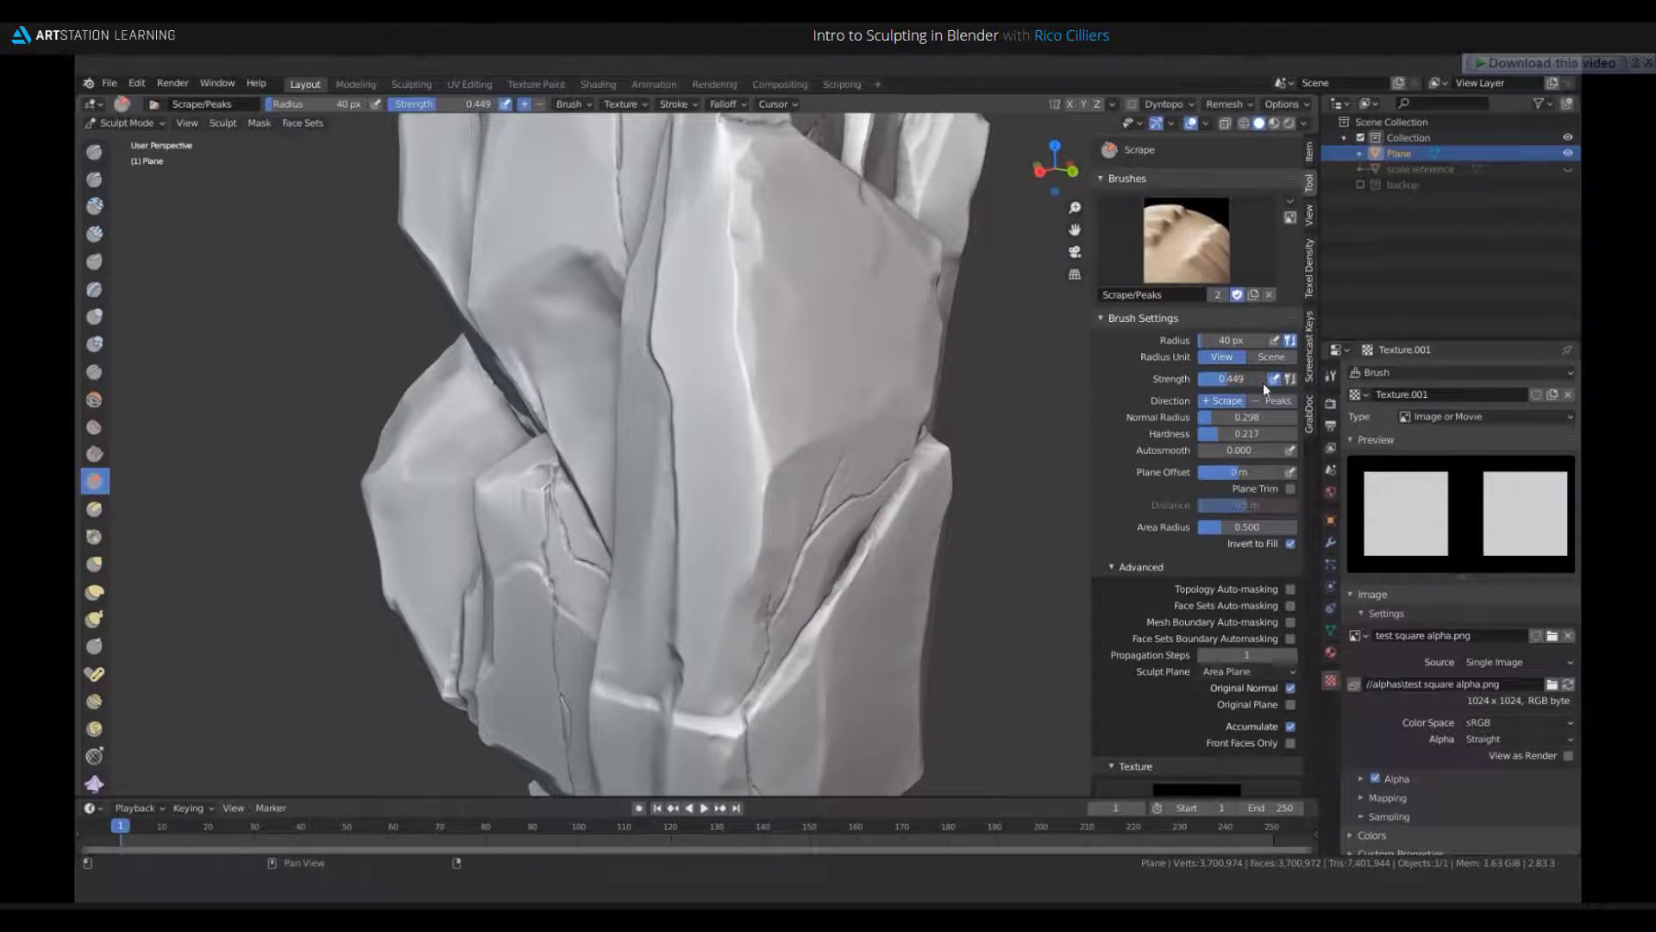
- Raise the Scrape brush's strength to 0.888 and set its radius to 31 px
left_click_drag(1232, 383, 1271, 381)
mouse_move(743, 470)
middle_mouse_down()
mouse_move(792, 506)
mouse_move(855, 438)
middle_mouse_up()
key("f")
left_click(757, 510)
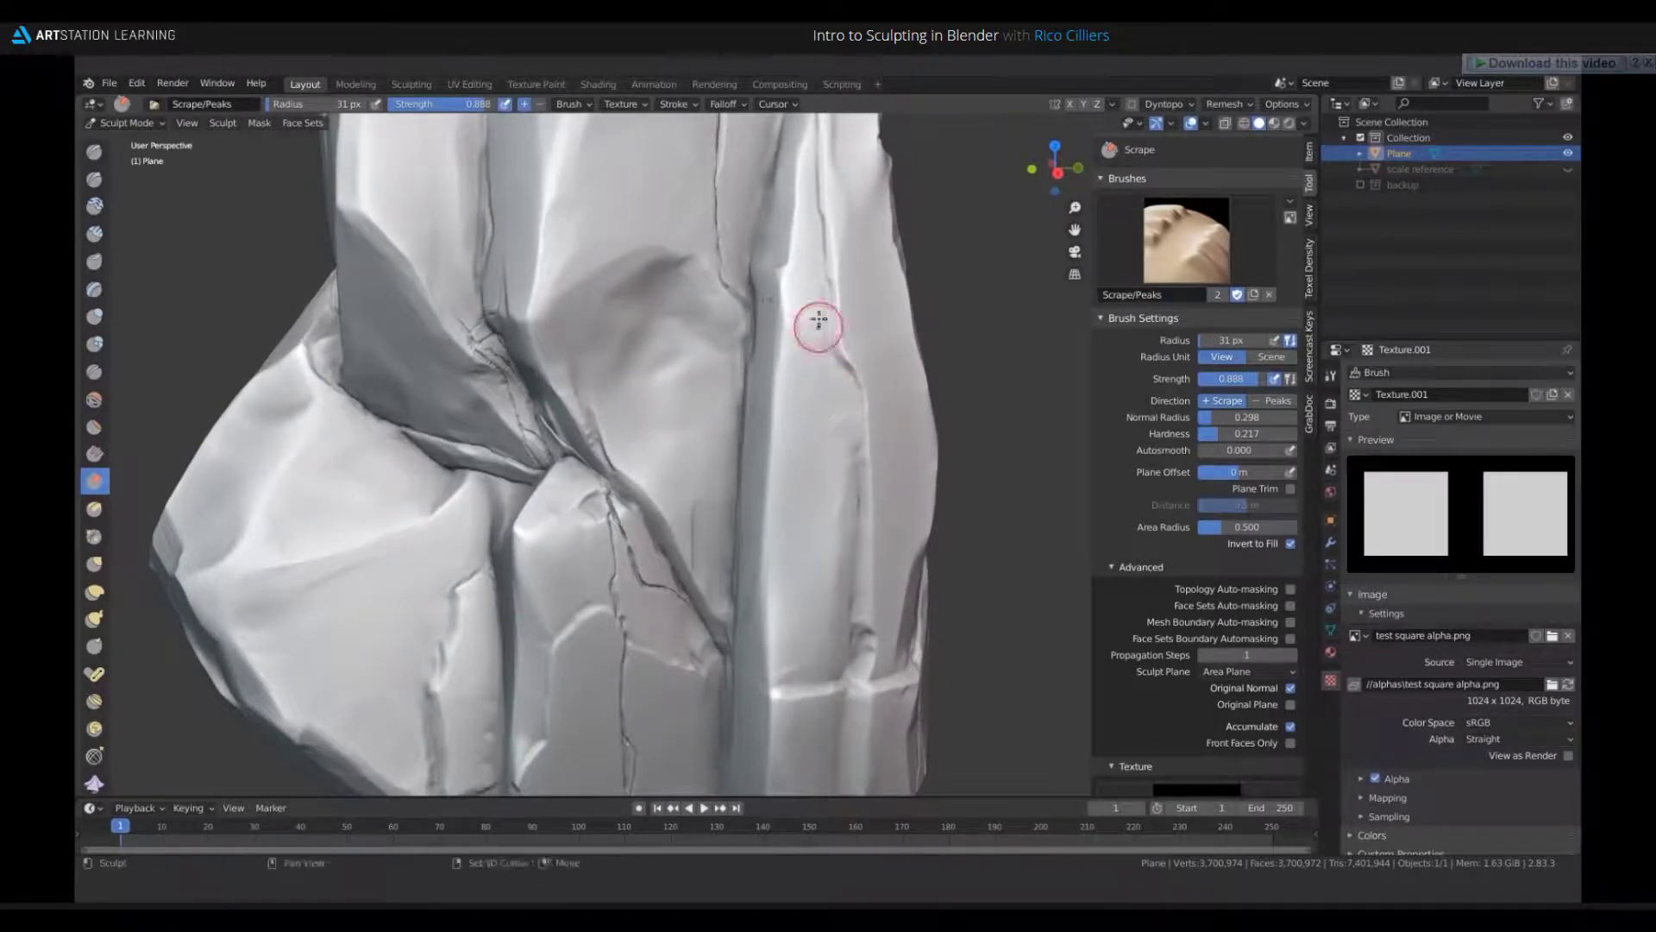
- Scrape the edges of the narrow vertical column beside the cracked recess on the rock's side
mouse_move(819, 320)
middle_mouse_down("shift")
mouse_move(828, 421)
mouse_move(844, 412)
mouse_move(829, 410)
middle_mouse_up("shift")
key("f")
left_click(820, 413)
left_click_drag(822, 407, 802, 396)
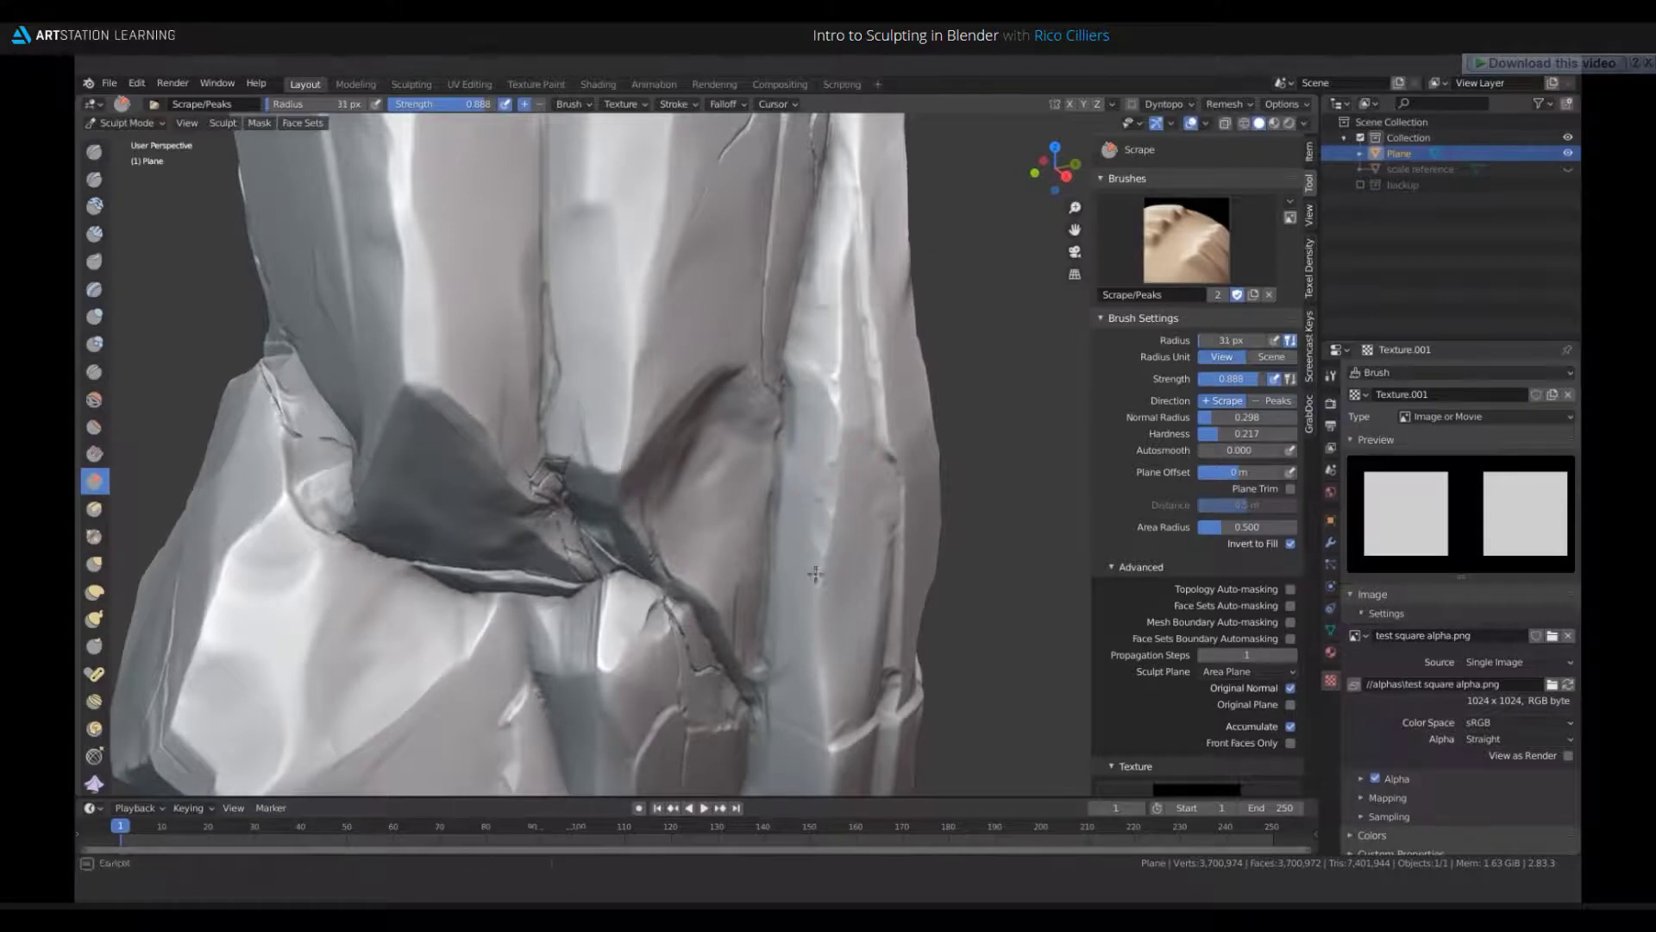
middle_click_drag(839, 456, 815, 429)
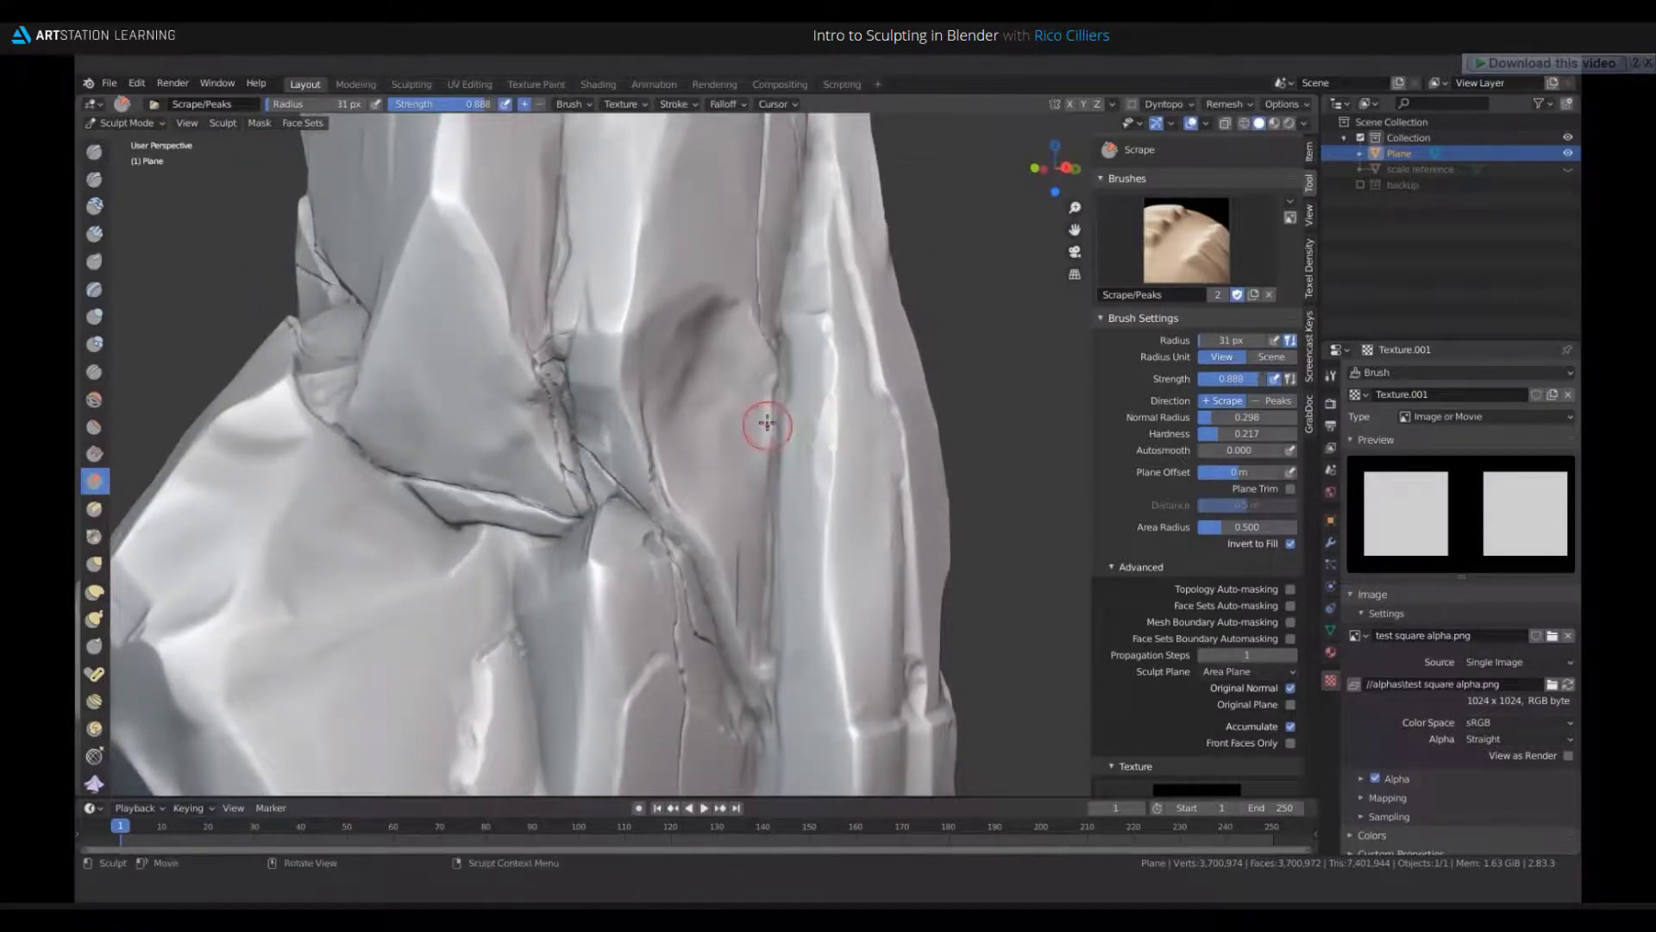
left_click_drag(770, 426, 762, 443)
- Turn off Accumulate for the Scrape brush and chip the lower edges of the side columns with a 39 px radius
middle_click_drag(694, 333, 597, 371)
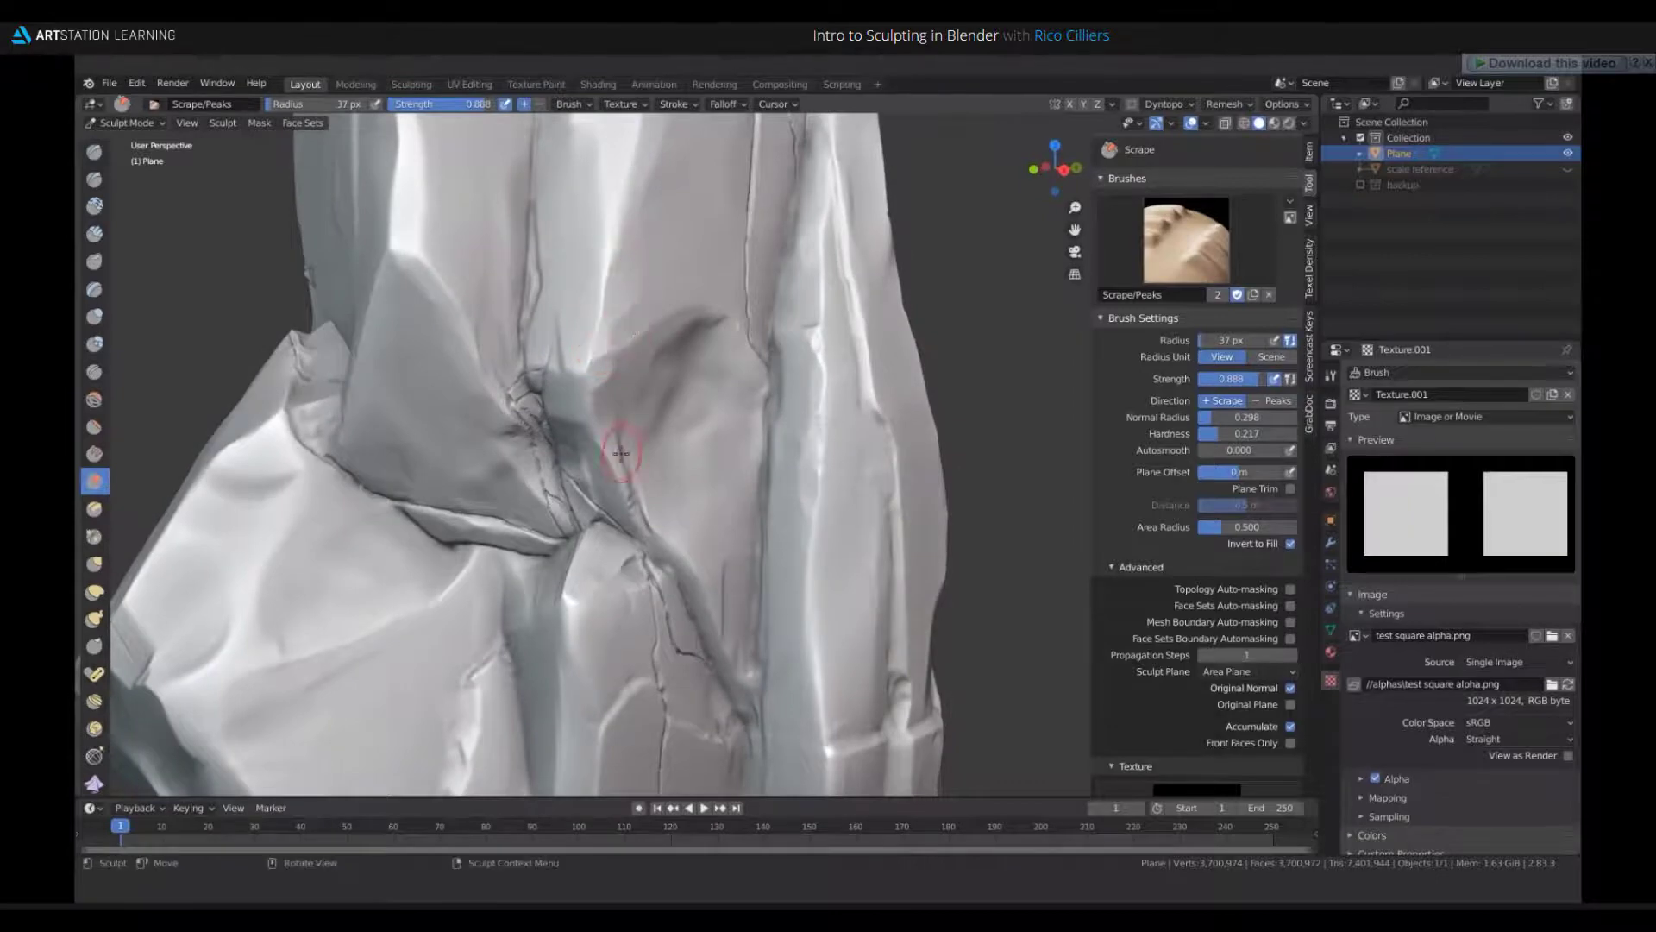
mouse_move(646, 475)
middle_mouse_down()
mouse_move(581, 477)
mouse_move(621, 535)
mouse_move(610, 491)
middle_mouse_up()
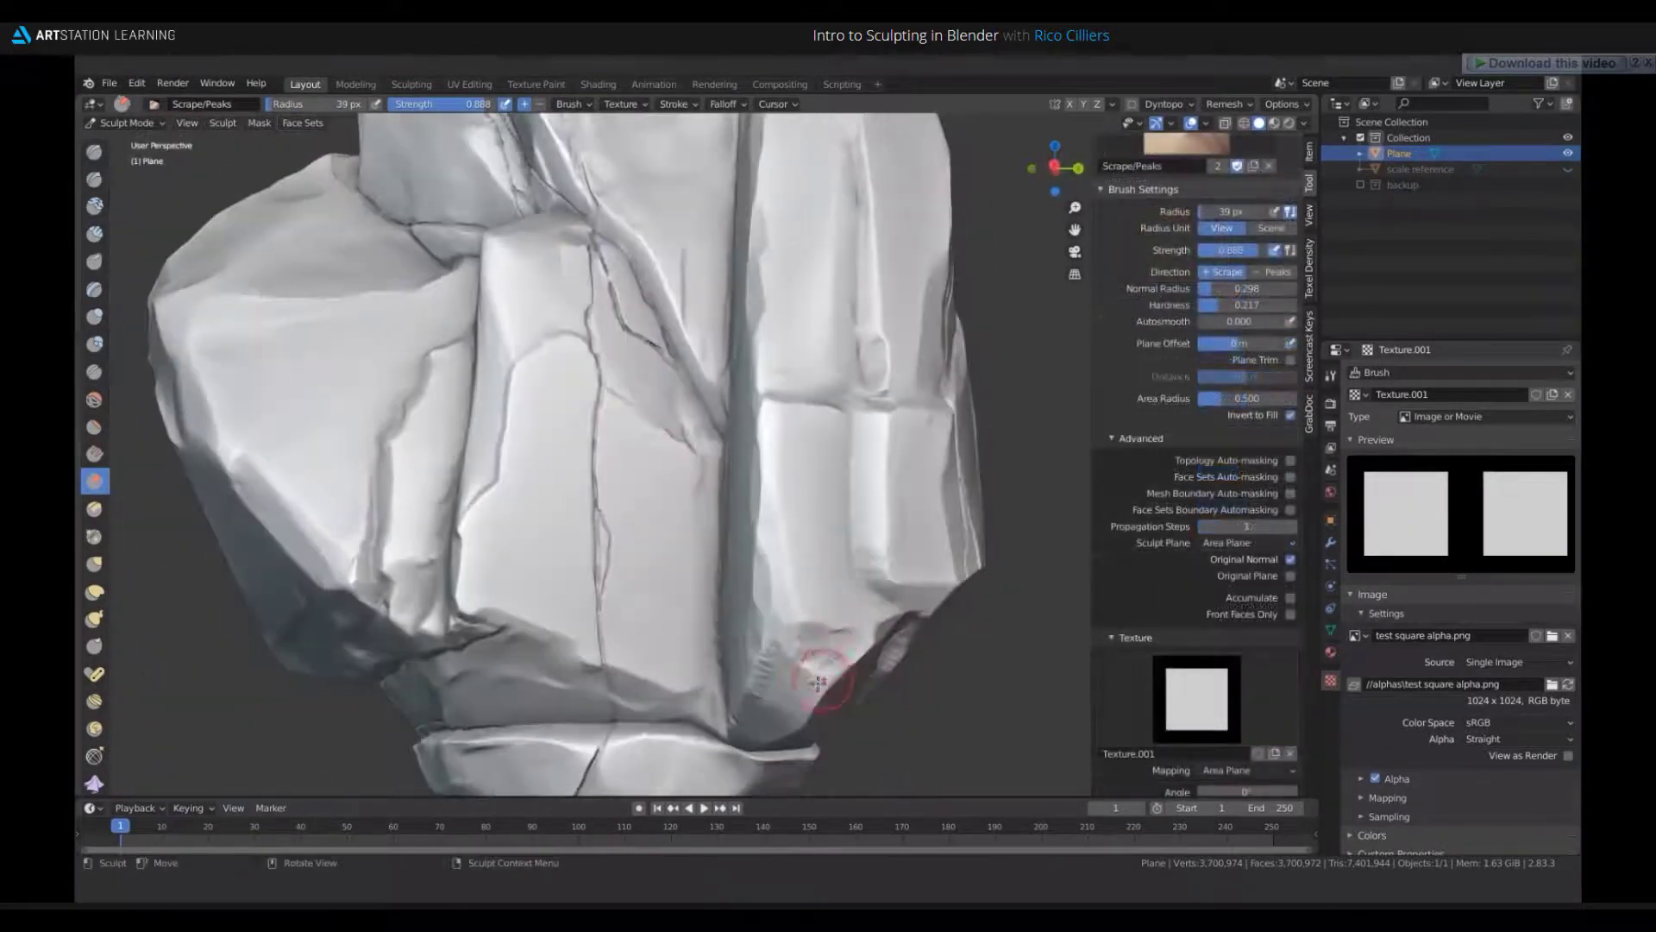
mouse_move(819, 682)
middle_mouse_down()
mouse_move(802, 562)
mouse_move(745, 556)
mouse_move(684, 510)
middle_mouse_up()
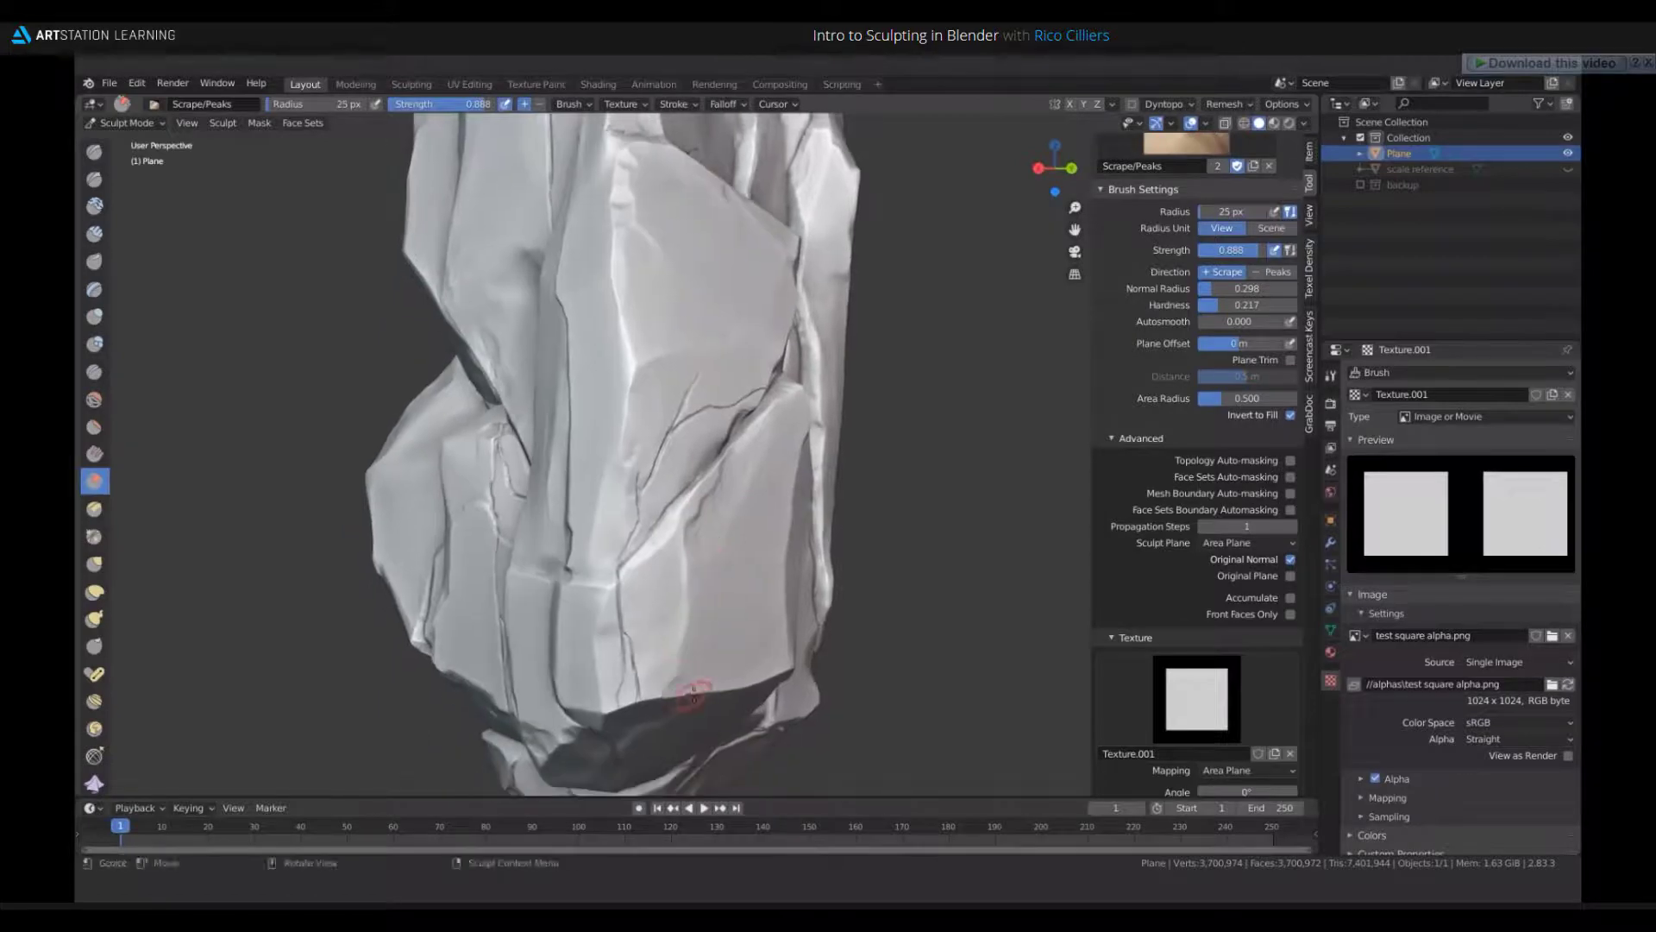
- Set the texture's random angle to 45° and scrape the edges near the rock's base
mouse_move(693, 695)
middle_mouse_down()
mouse_move(691, 636)
mouse_move(634, 666)
middle_mouse_up()
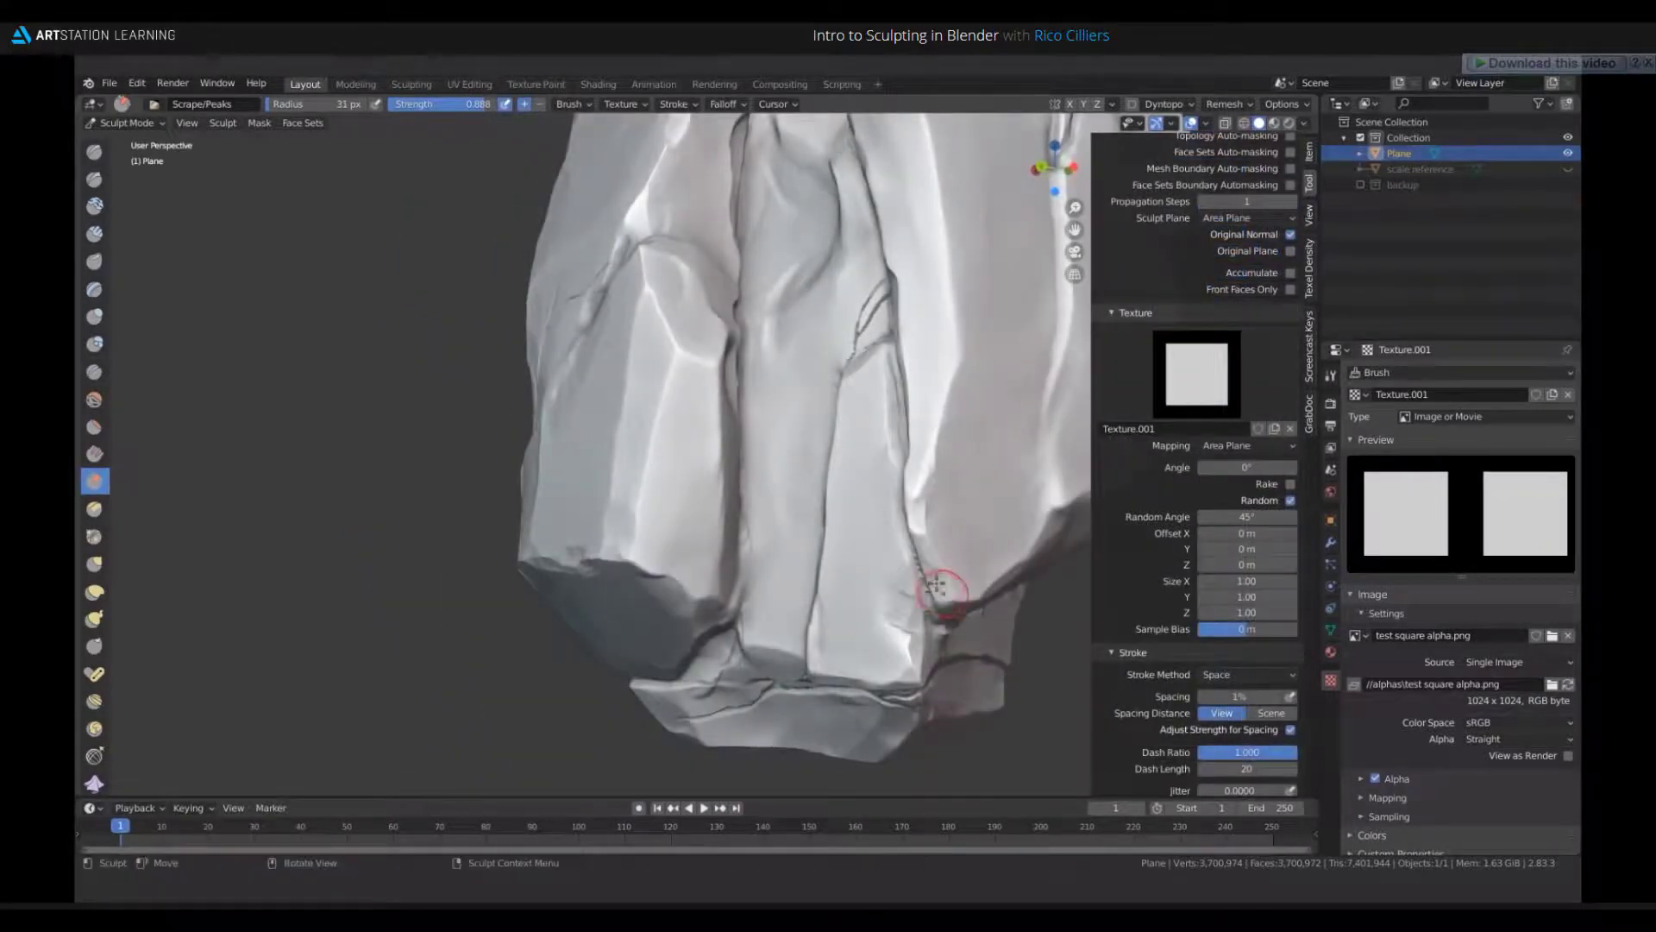
middle_click_drag(938, 587, 896, 575, "shift")
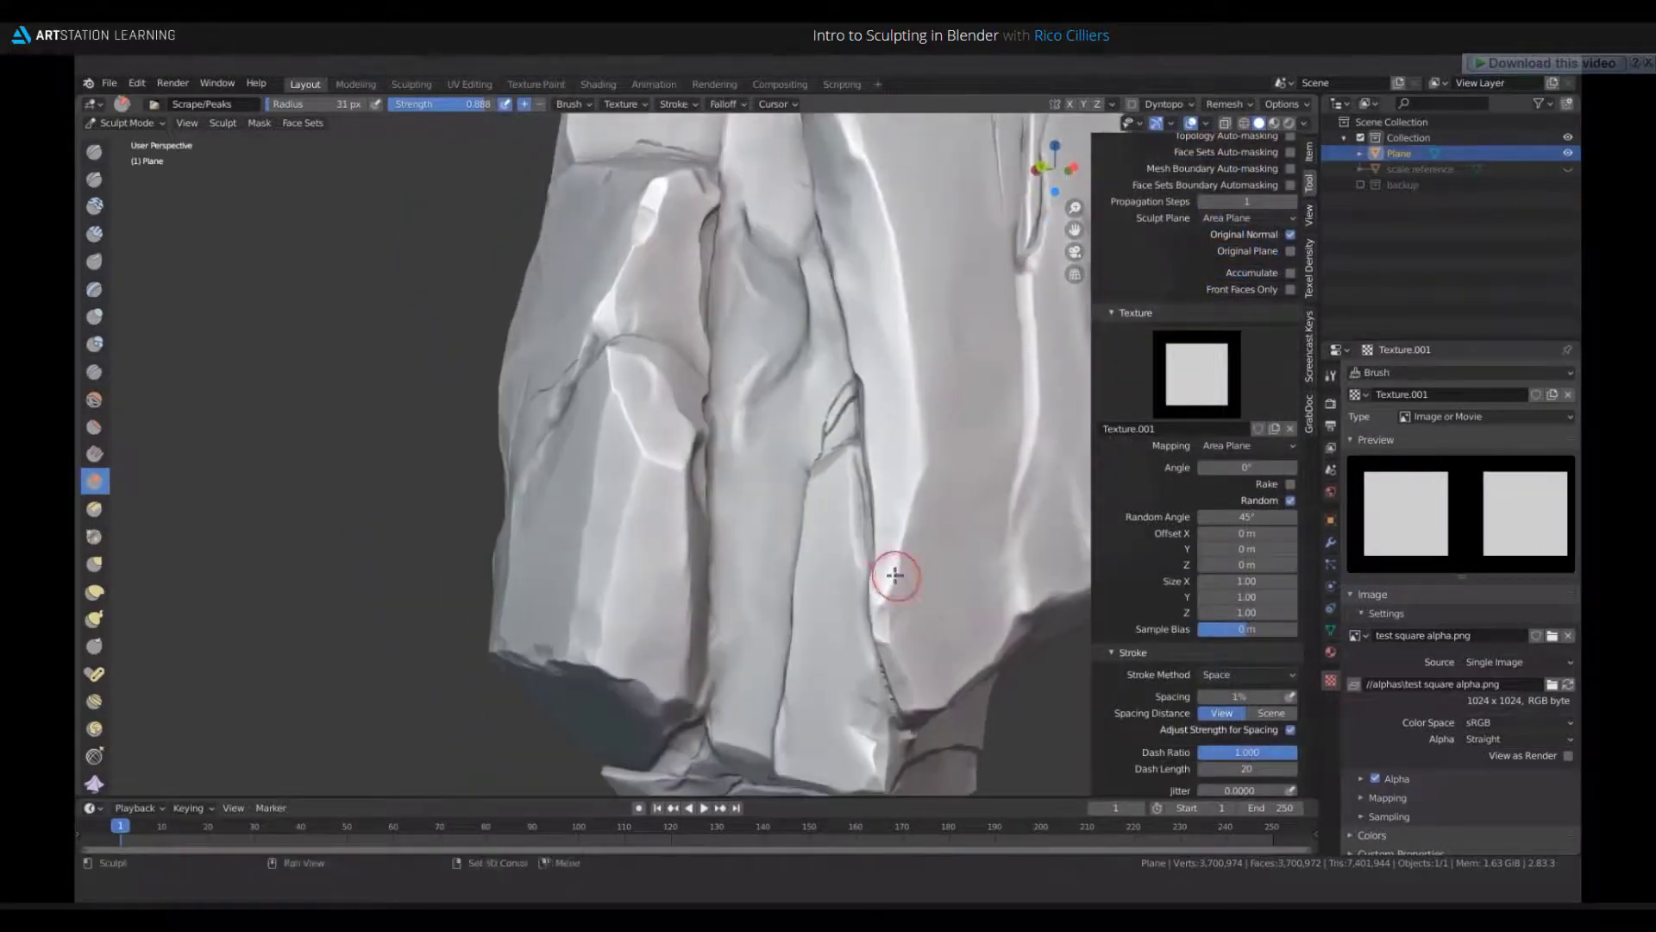
middle_click_drag(904, 512, 875, 597, "shift")
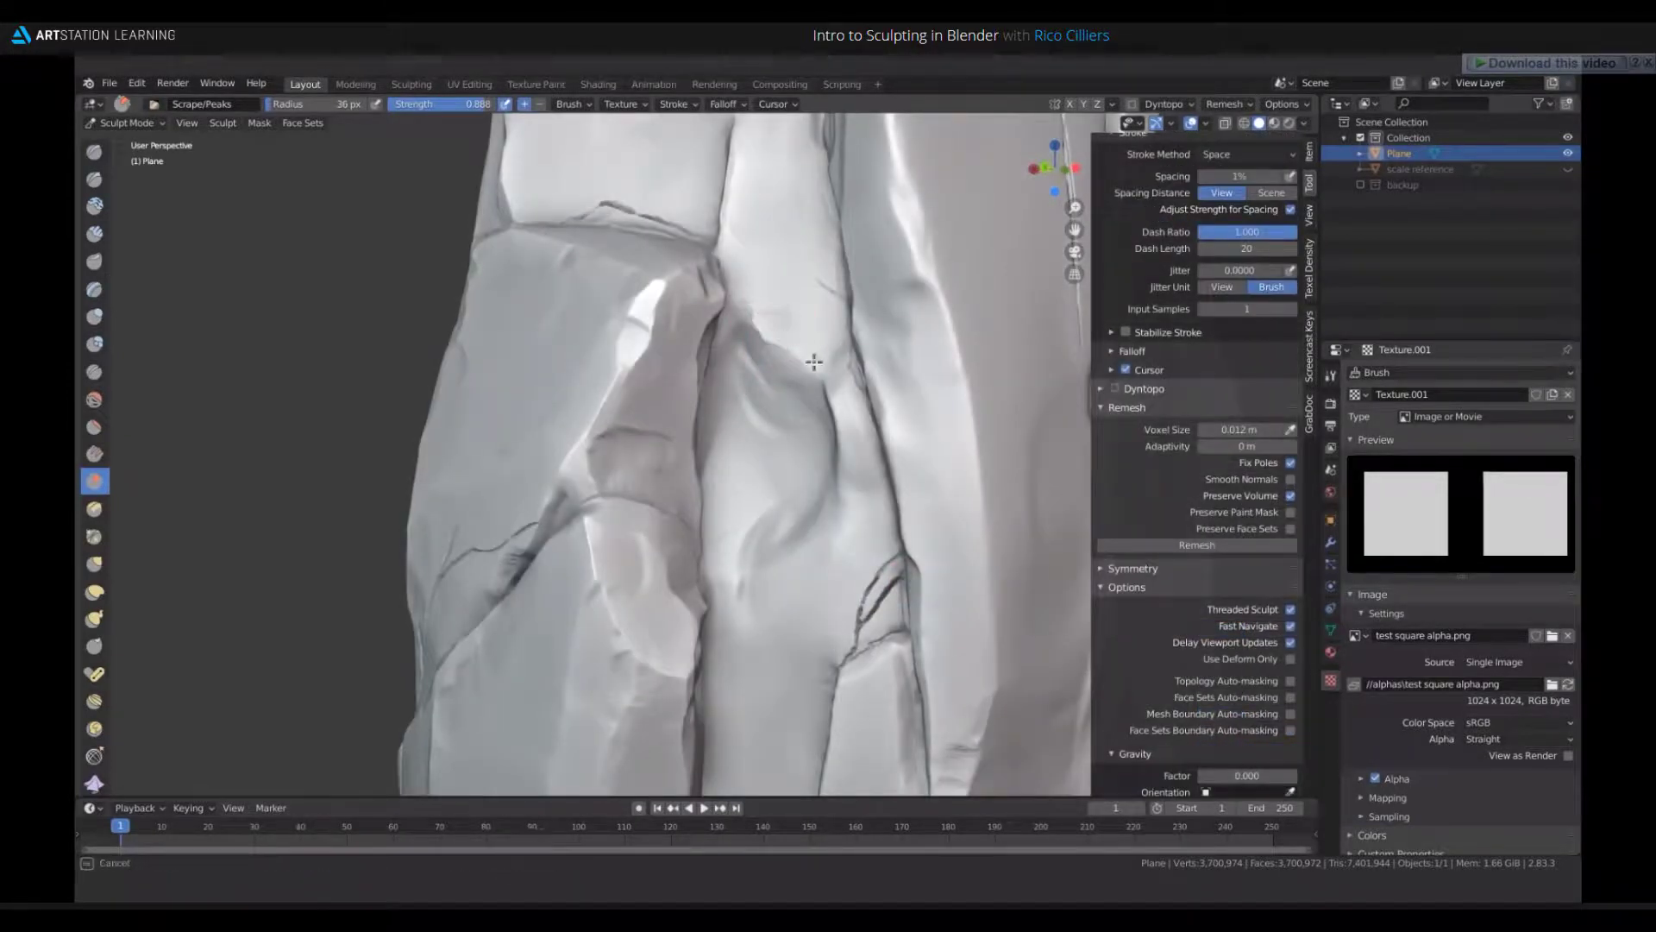
- Chip the long vertical ridge beside the central crack from bottom to top with a 36 px Scrape brush
middle_click_drag(902, 549, 889, 431, "shift")
middle_click_drag(937, 290, 883, 480, "shift")
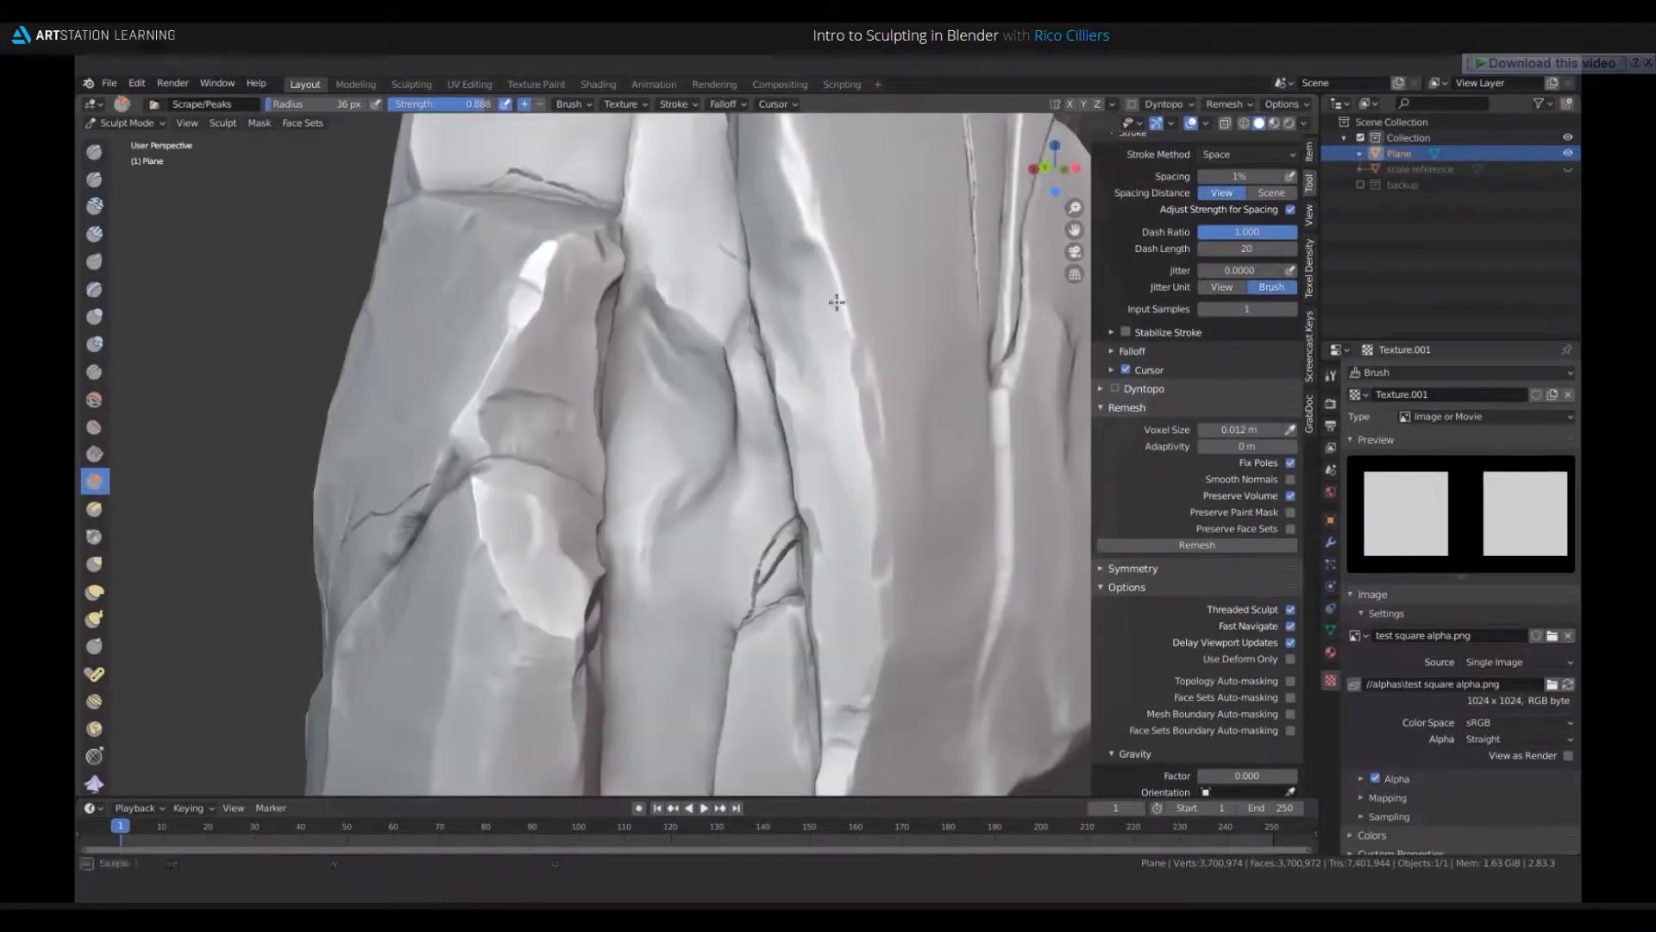
mouse_move(824, 252)
middle_mouse_down("shift")
mouse_move(805, 308)
mouse_move(862, 409)
mouse_move(852, 477)
mouse_move(866, 462)
mouse_move(820, 340)
mouse_move(813, 530)
middle_mouse_up("shift")
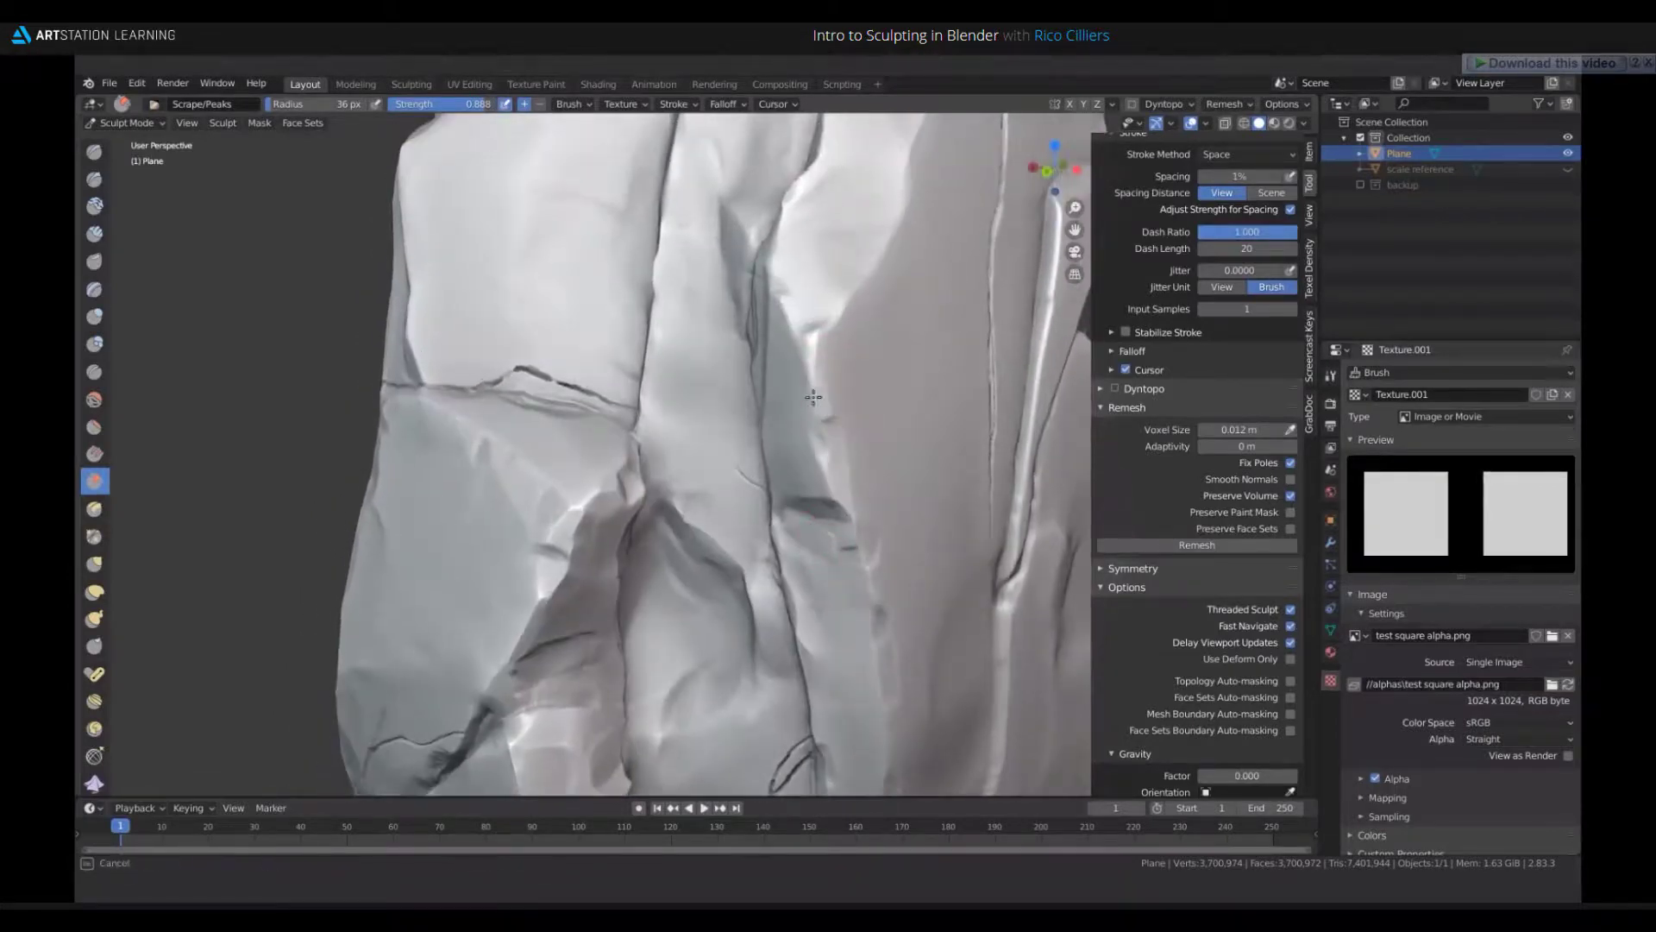
- Scrape the vertical edge of the narrow upper slab with the brush radius reduced to 25 px and 29 px
middle_click_drag(832, 325, 794, 363, "ctrl")
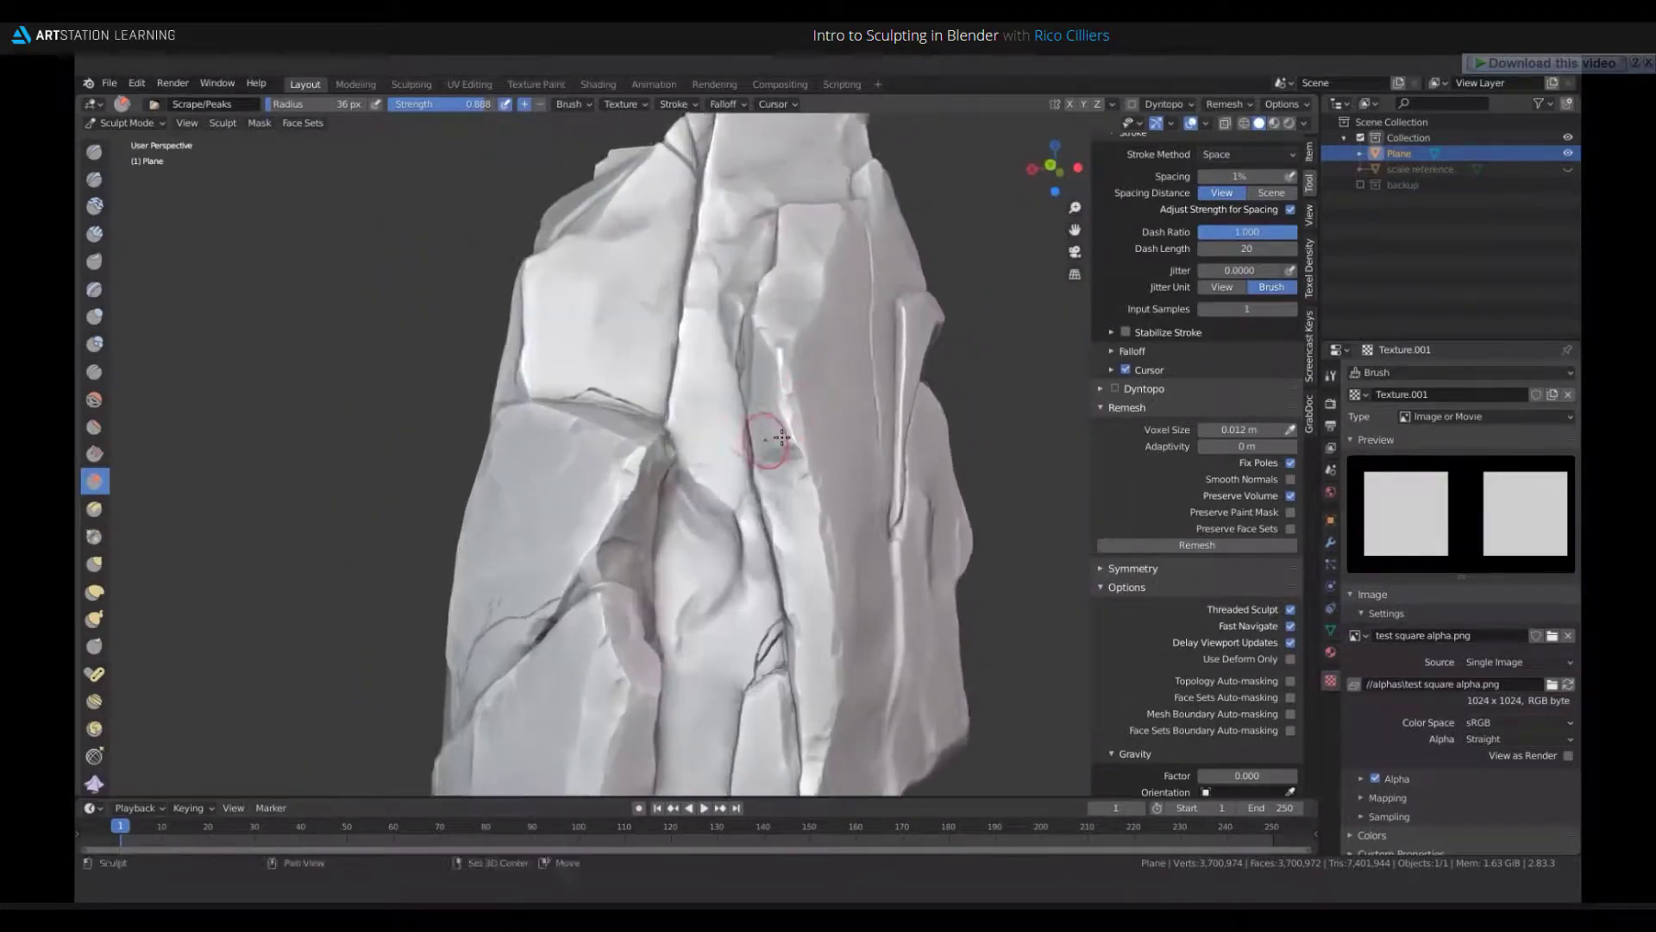
middle_click_drag(782, 438, 843, 427, "shift")
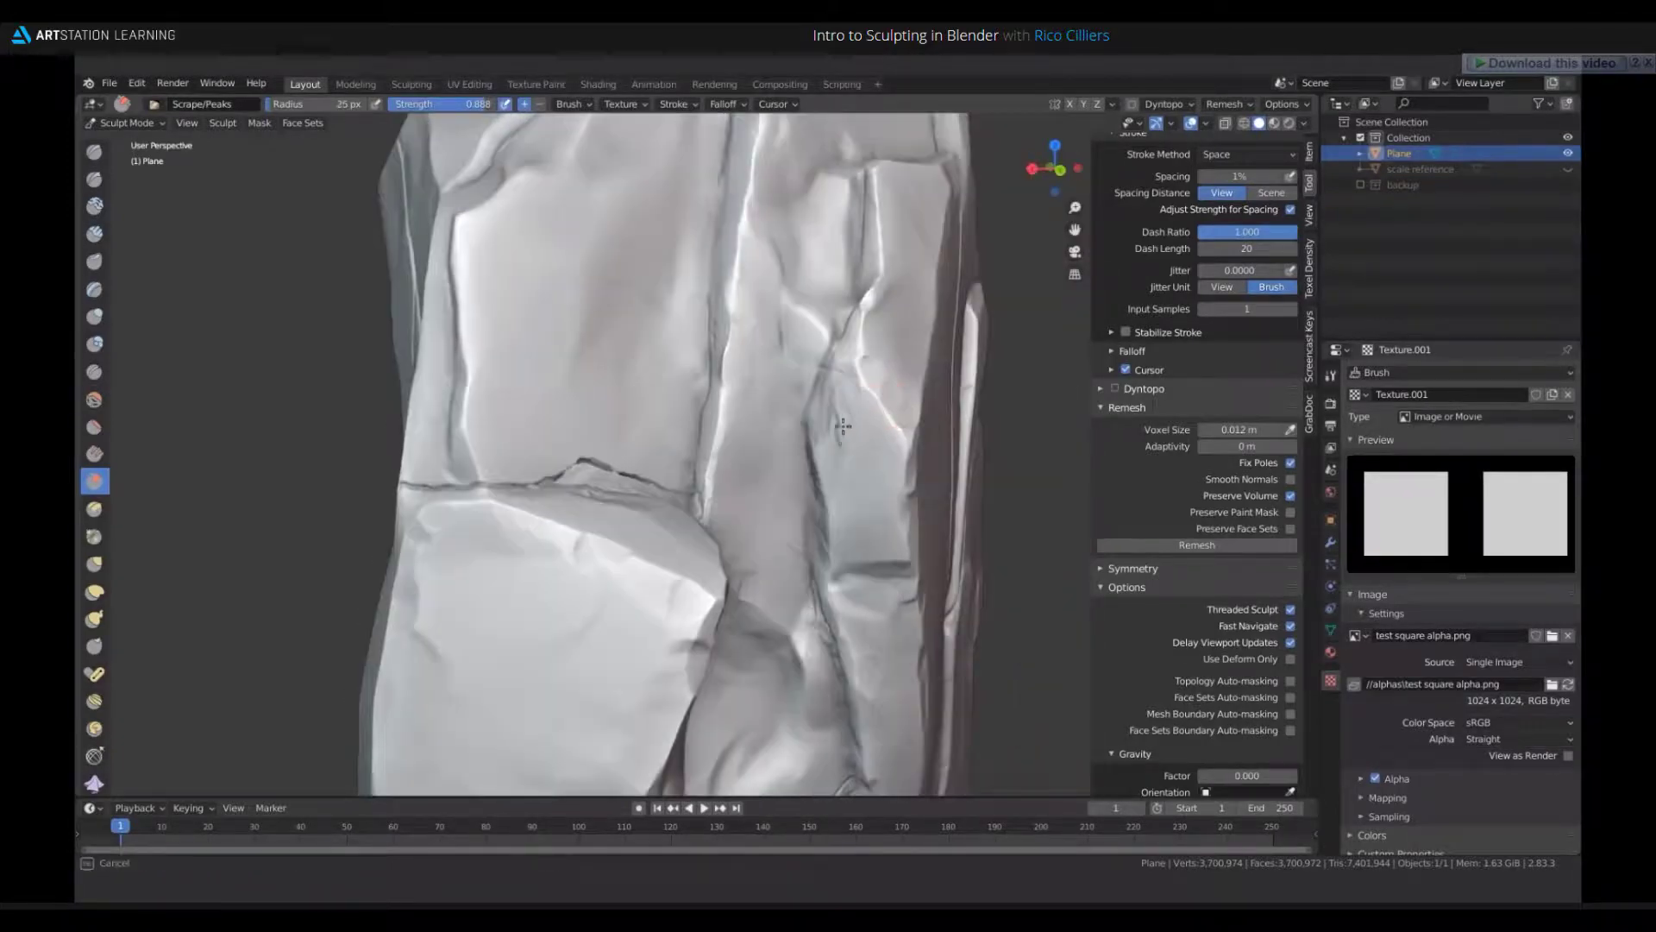
mouse_move(830, 482)
middle_mouse_down()
mouse_move(877, 325)
mouse_move(781, 448)
middle_mouse_up()
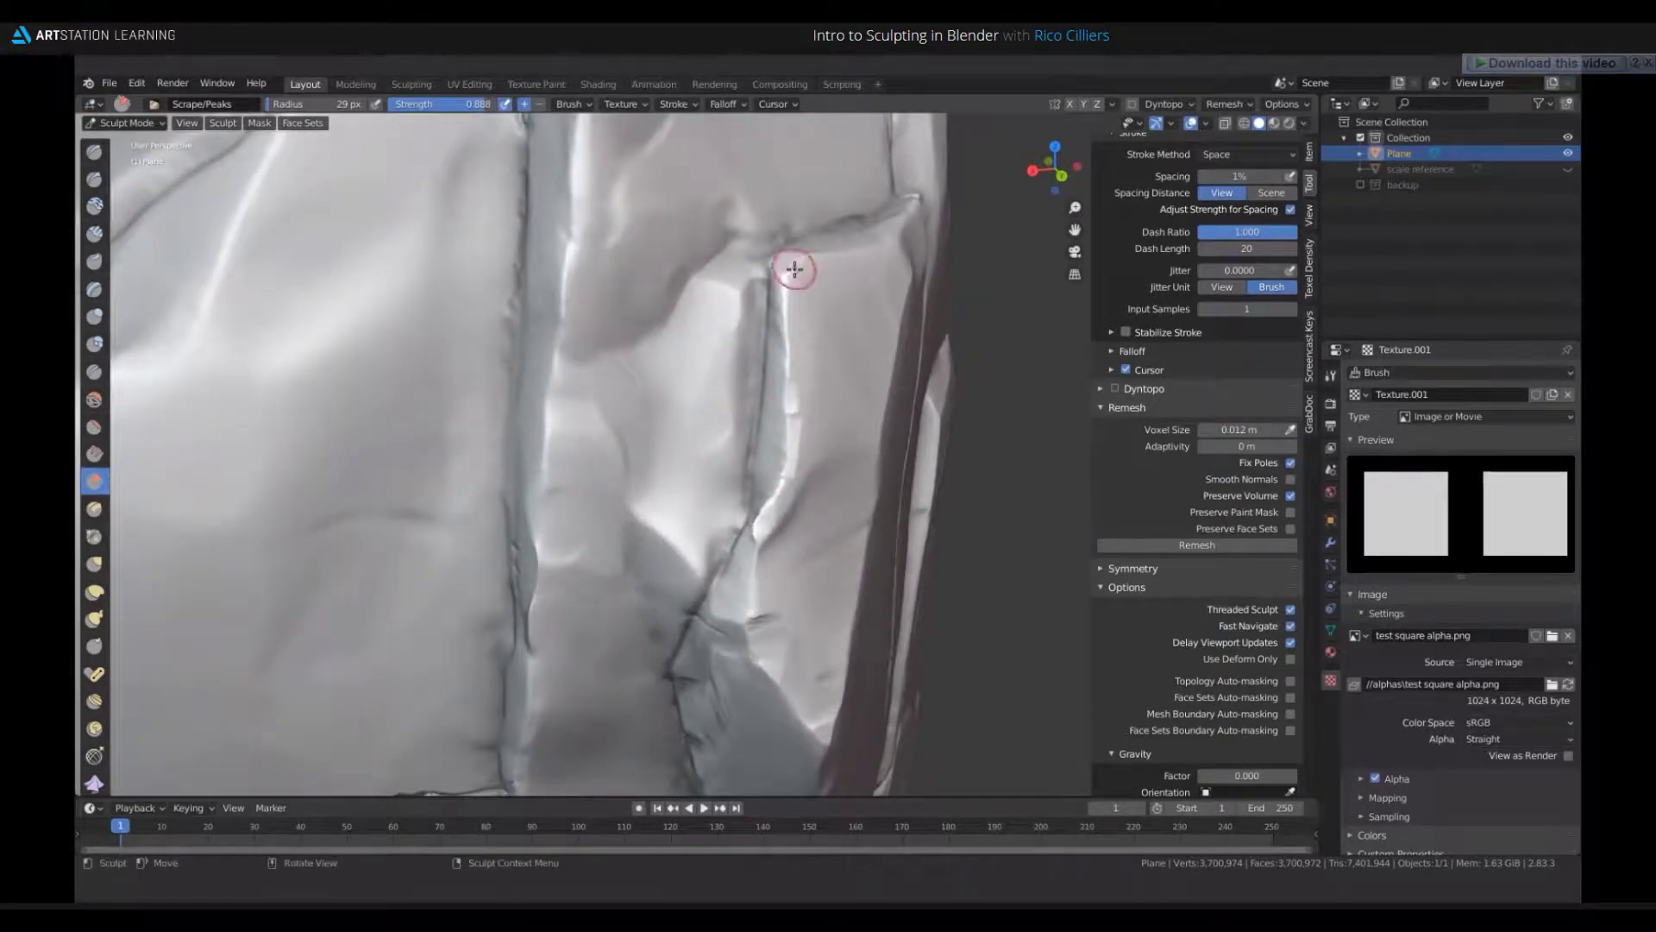
middle_click_drag(825, 270, 778, 369)
- Shape the diagonal notch near the upper slab's top corner with the Scrape brush, varying its radius between 20 px and 28 px
middle_click_drag(859, 284, 768, 325)
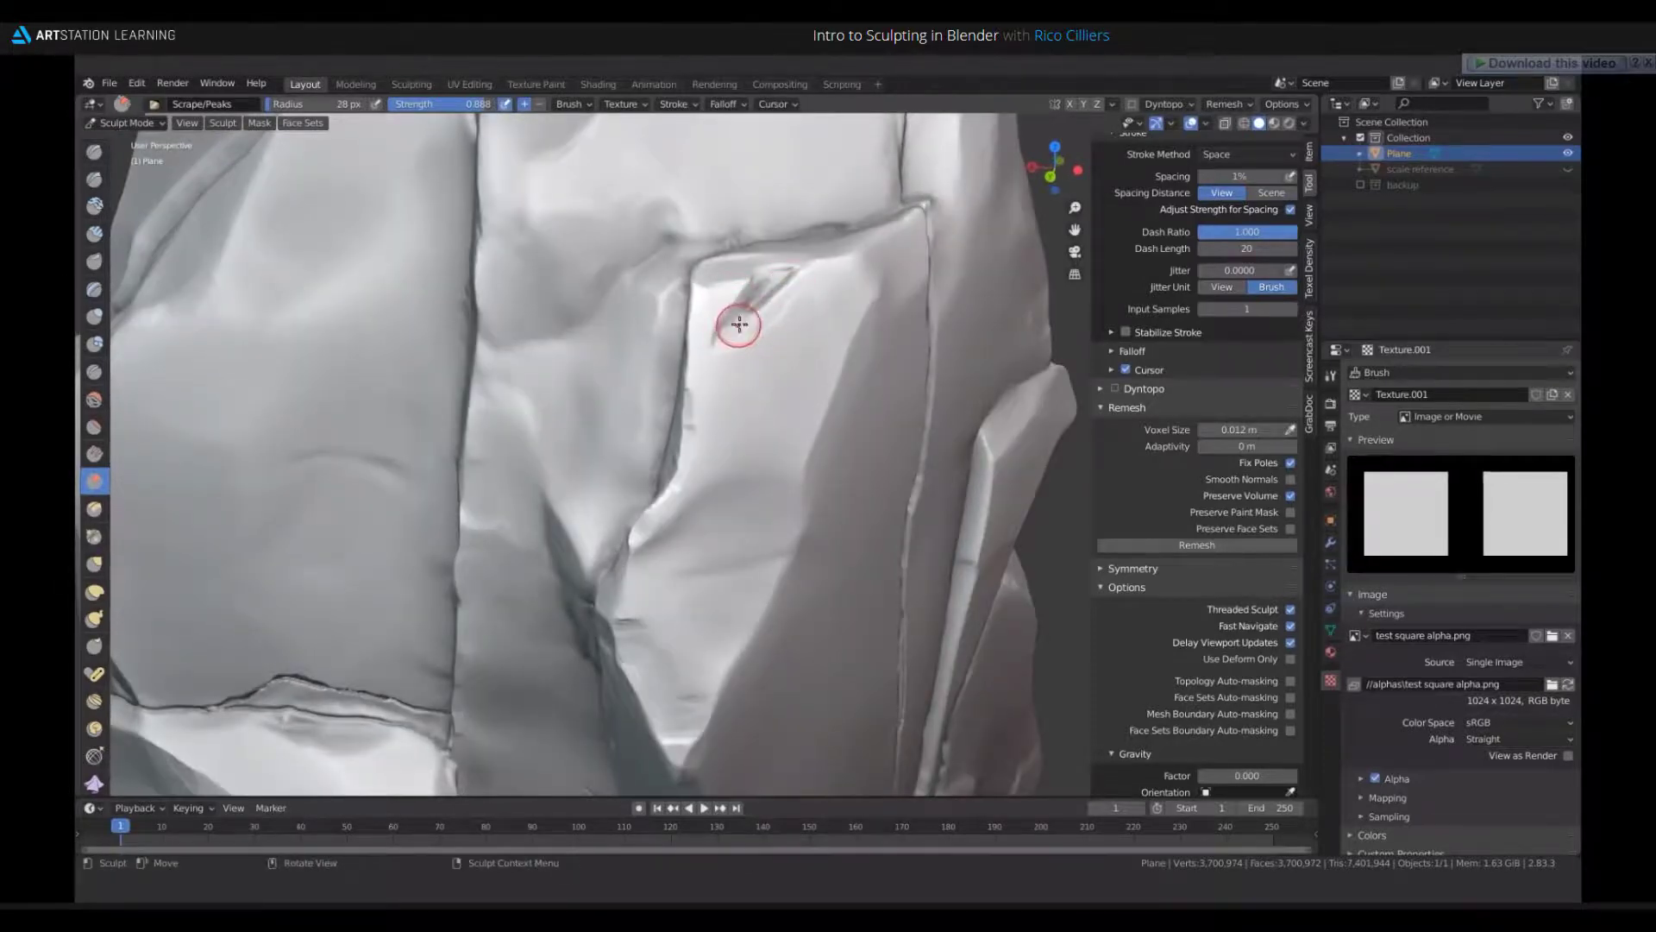
middle_click_drag(738, 317, 800, 326)
middle_click_drag(760, 389, 726, 371)
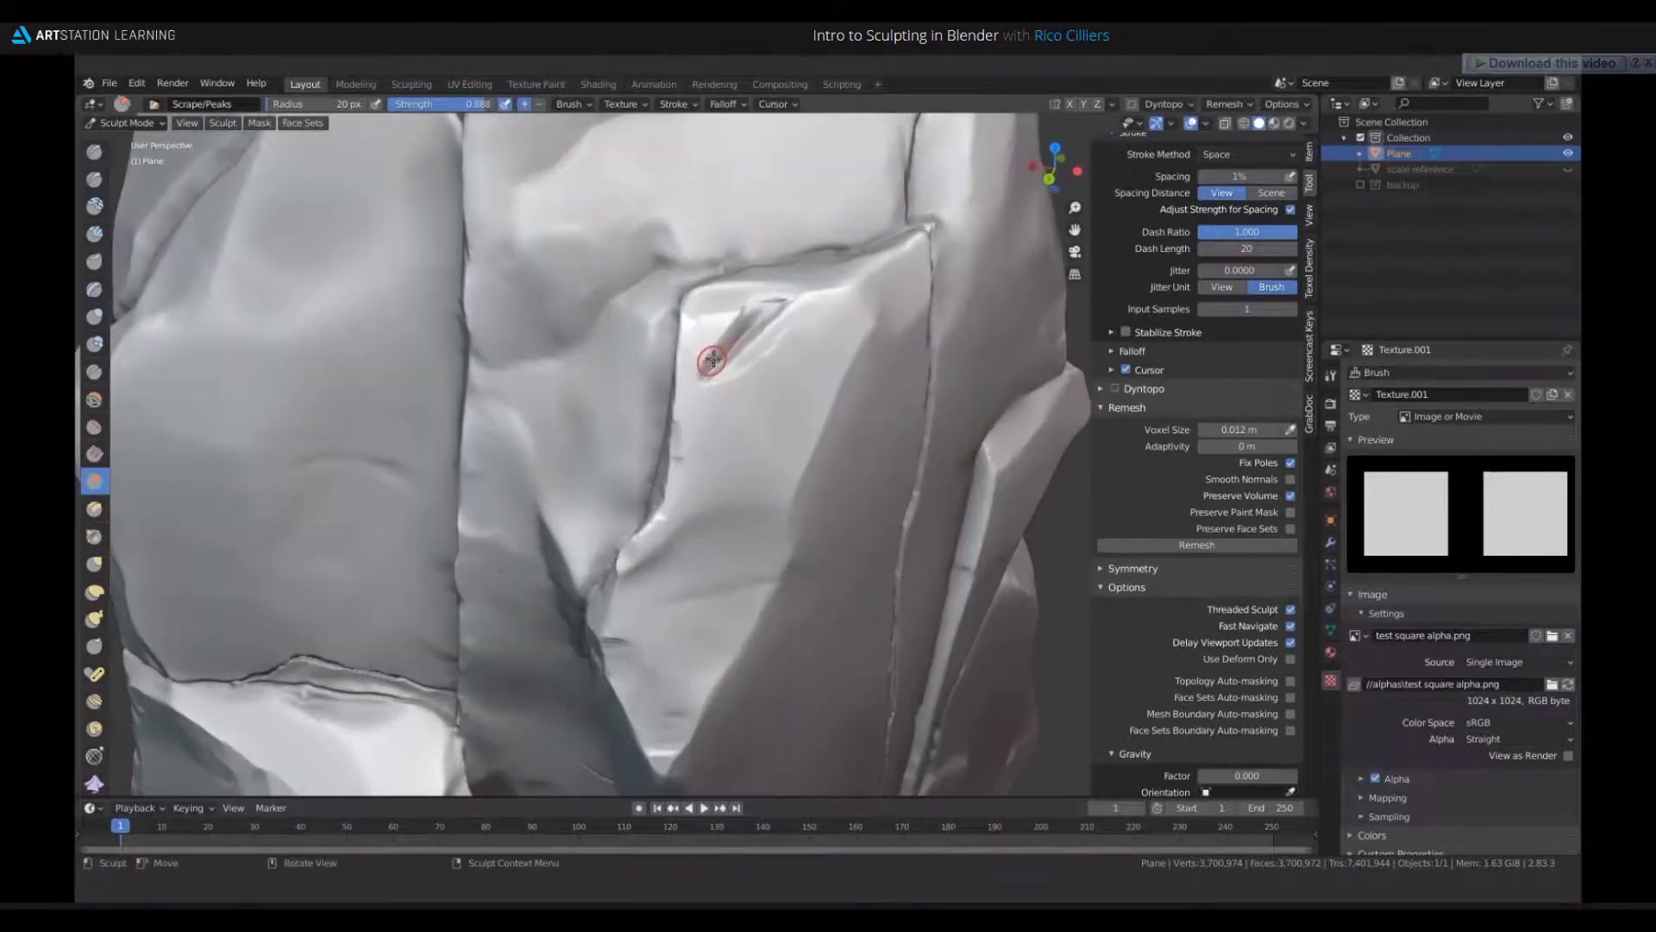
key("f")
left_click(718, 357)
- Scrape the upper slab's top edge above the diagonal notch with a 21 px radius and 1.000 strength
mouse_move(816, 285)
middle_mouse_down()
mouse_move(833, 271)
mouse_move(810, 340)
middle_mouse_up()
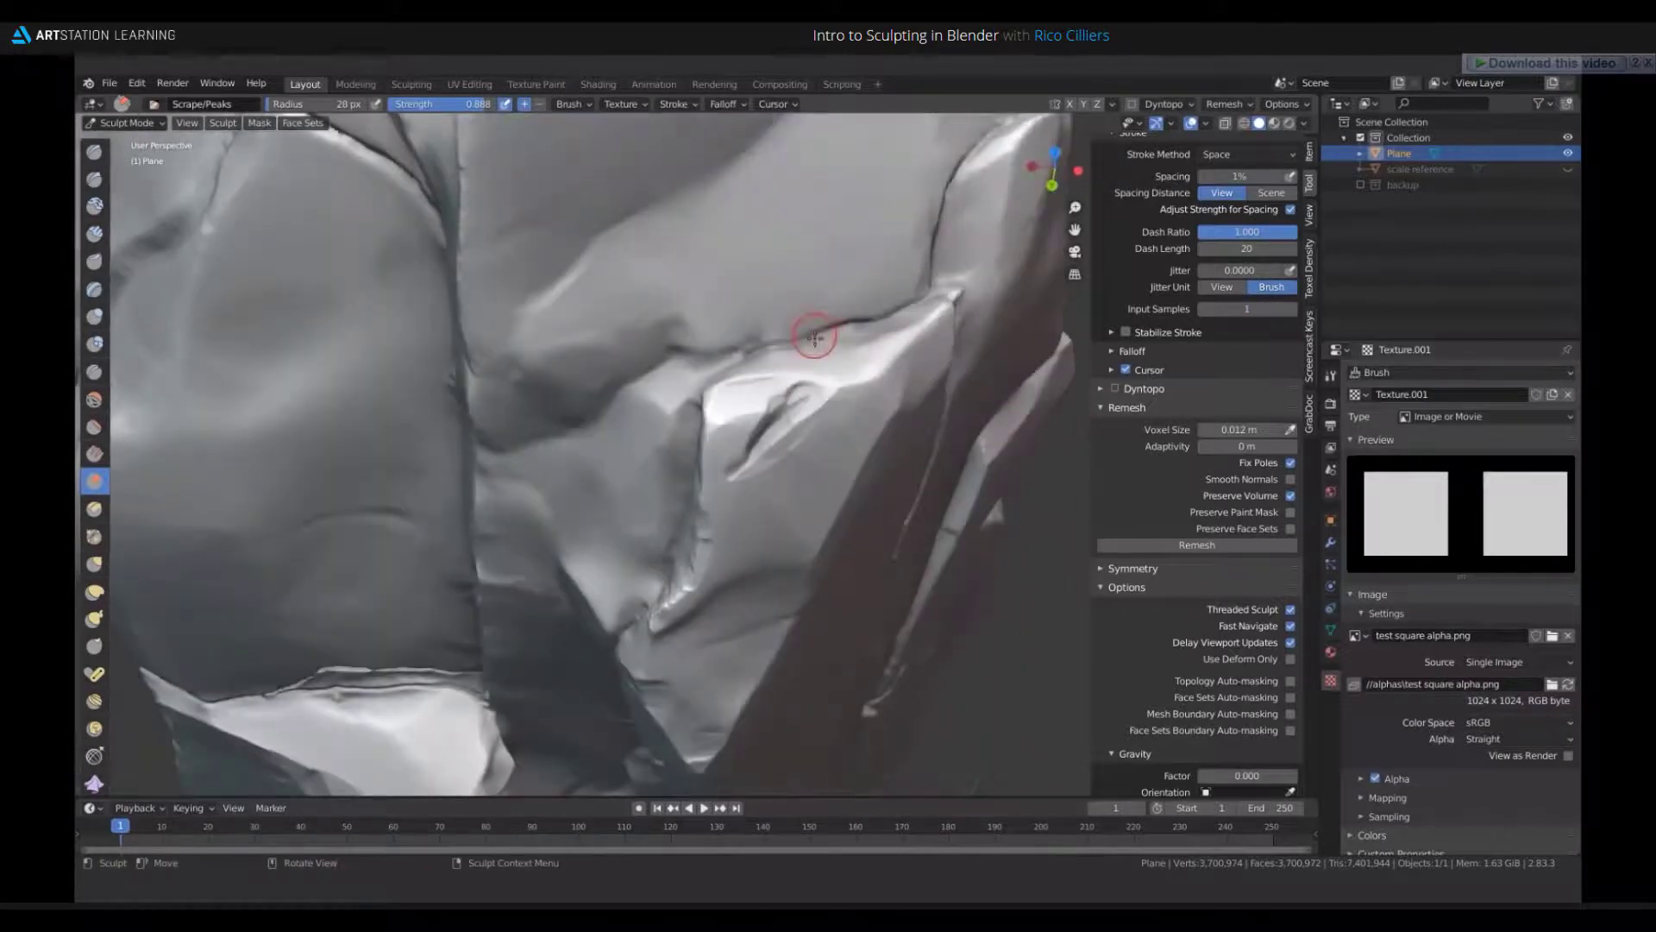
key("f")
left_click(799, 373)
left_click_drag(758, 381, 839, 382)
left_click_drag(908, 354, 872, 379)
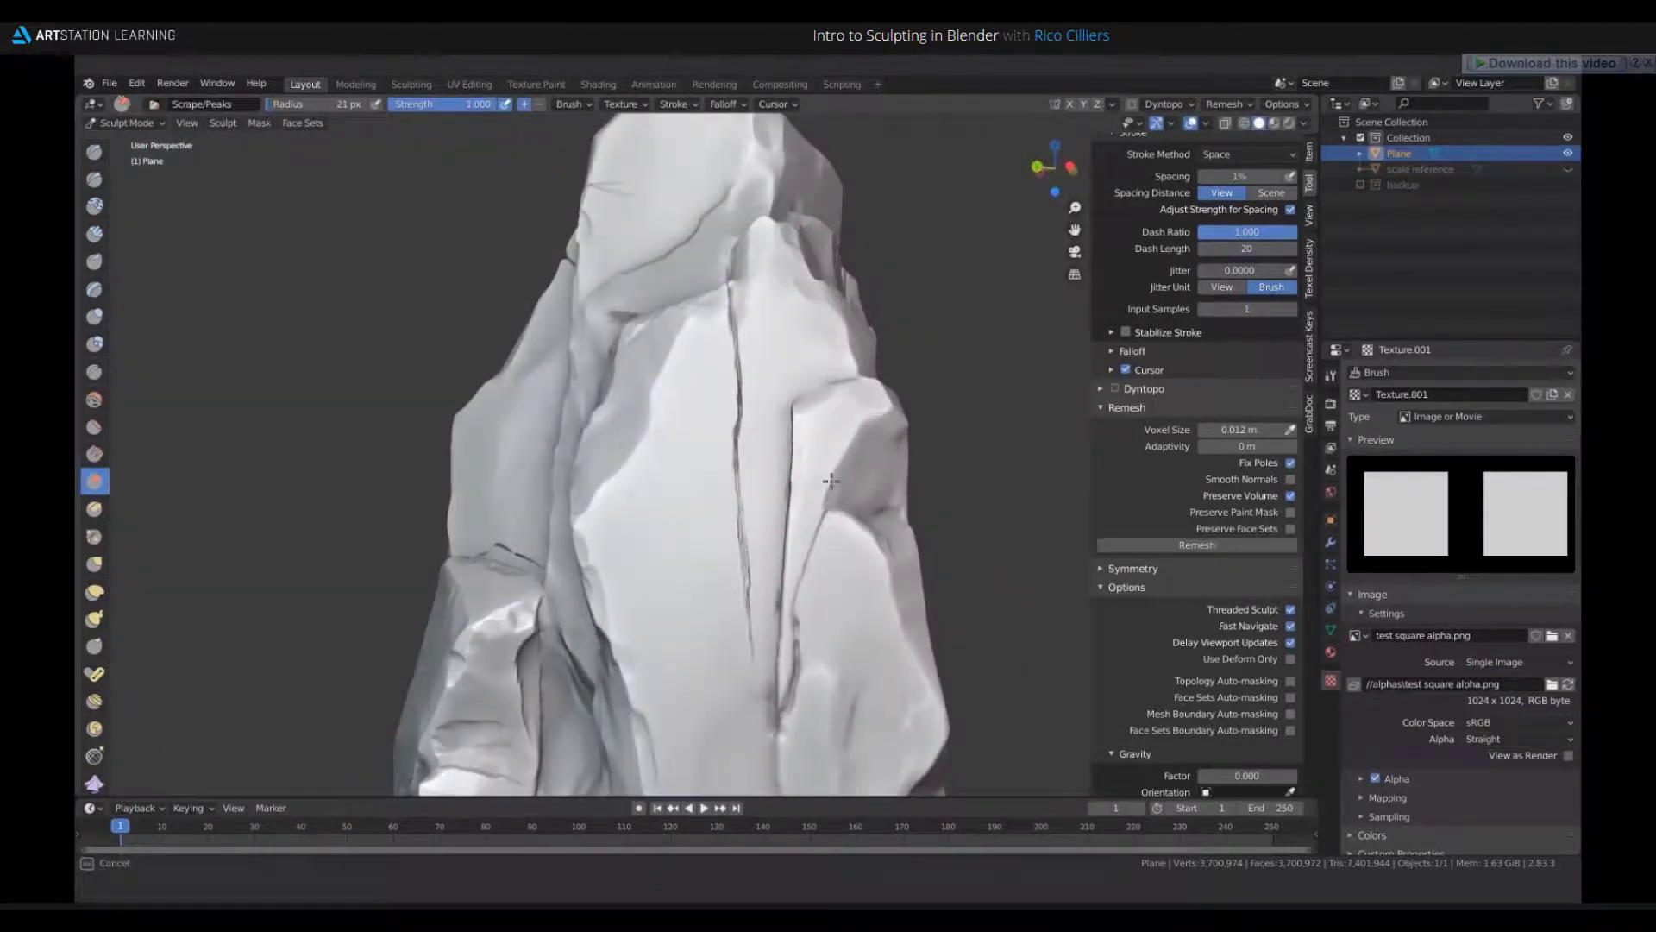
- Set the brush radius to 34 px and scrape the edge of the protruding slab on the rock's other side
key("f")
mouse_move(832, 481)
middle_mouse_down()
mouse_move(699, 491)
mouse_move(779, 462)
middle_mouse_up()
left_click(828, 481)
left_click_drag(784, 544, 795, 489)
middle_click_drag(794, 489, 784, 492)
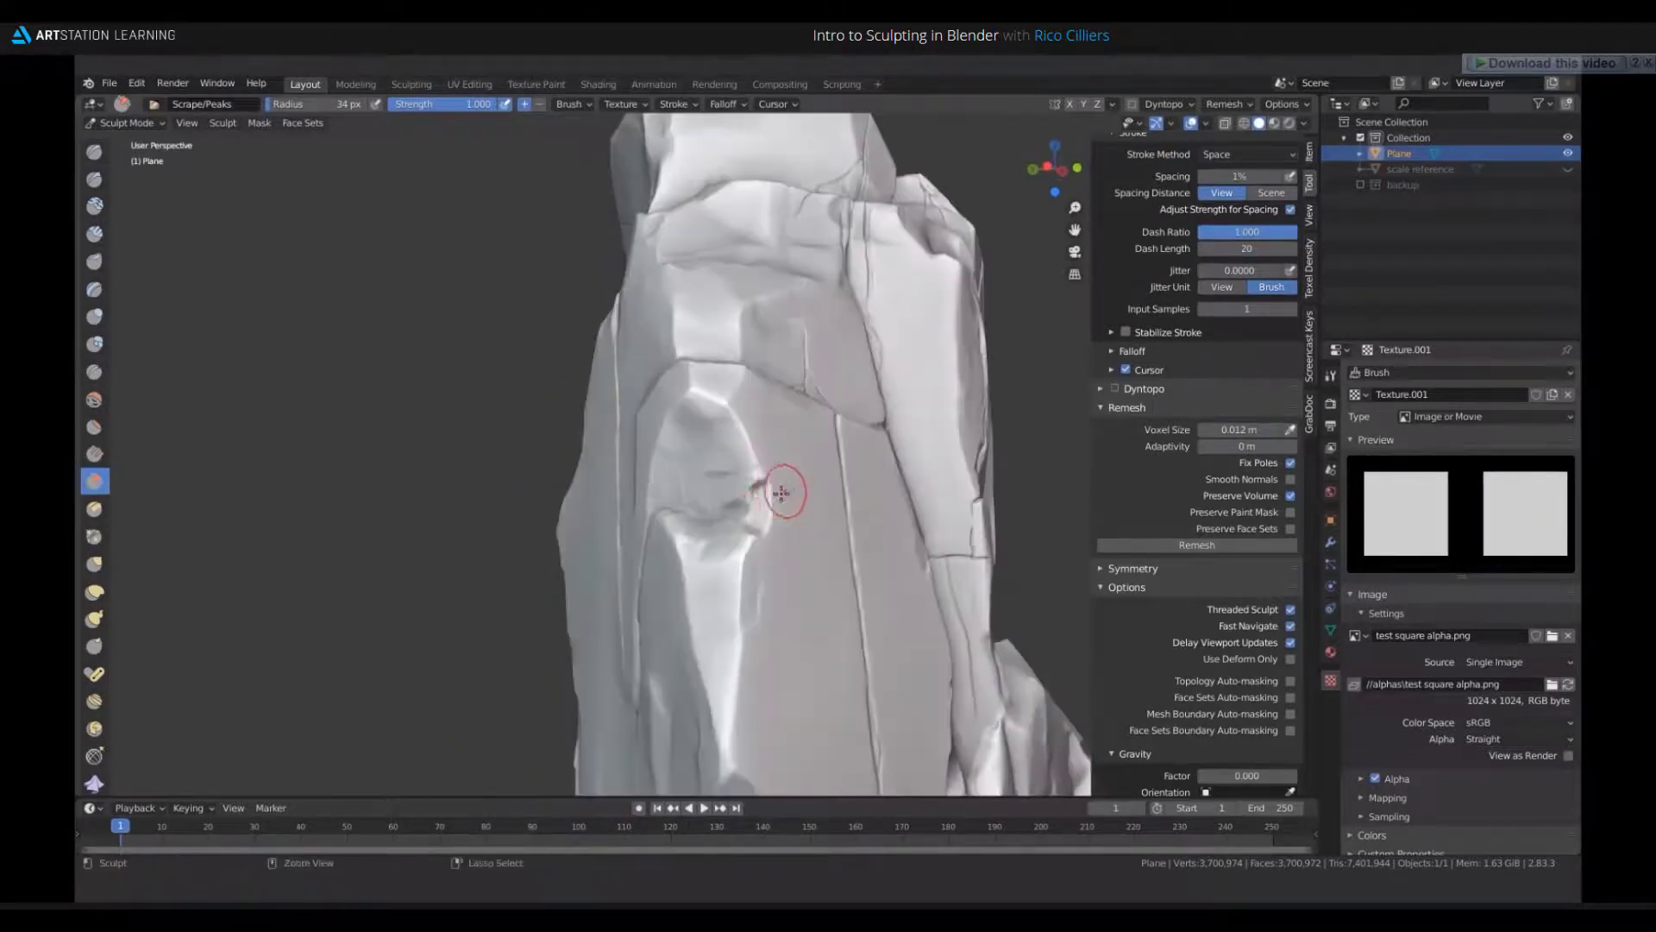
- Continue chipping down the protruding slab's lower edge, reducing the Scrape brush's radius to 25 px
left_click_drag(785, 492, 758, 586)
middle_click_drag(743, 658, 687, 604)
key("f")
left_click(687, 579)
left_click_drag(669, 623, 676, 549)
middle_click_drag(673, 563, 702, 537)
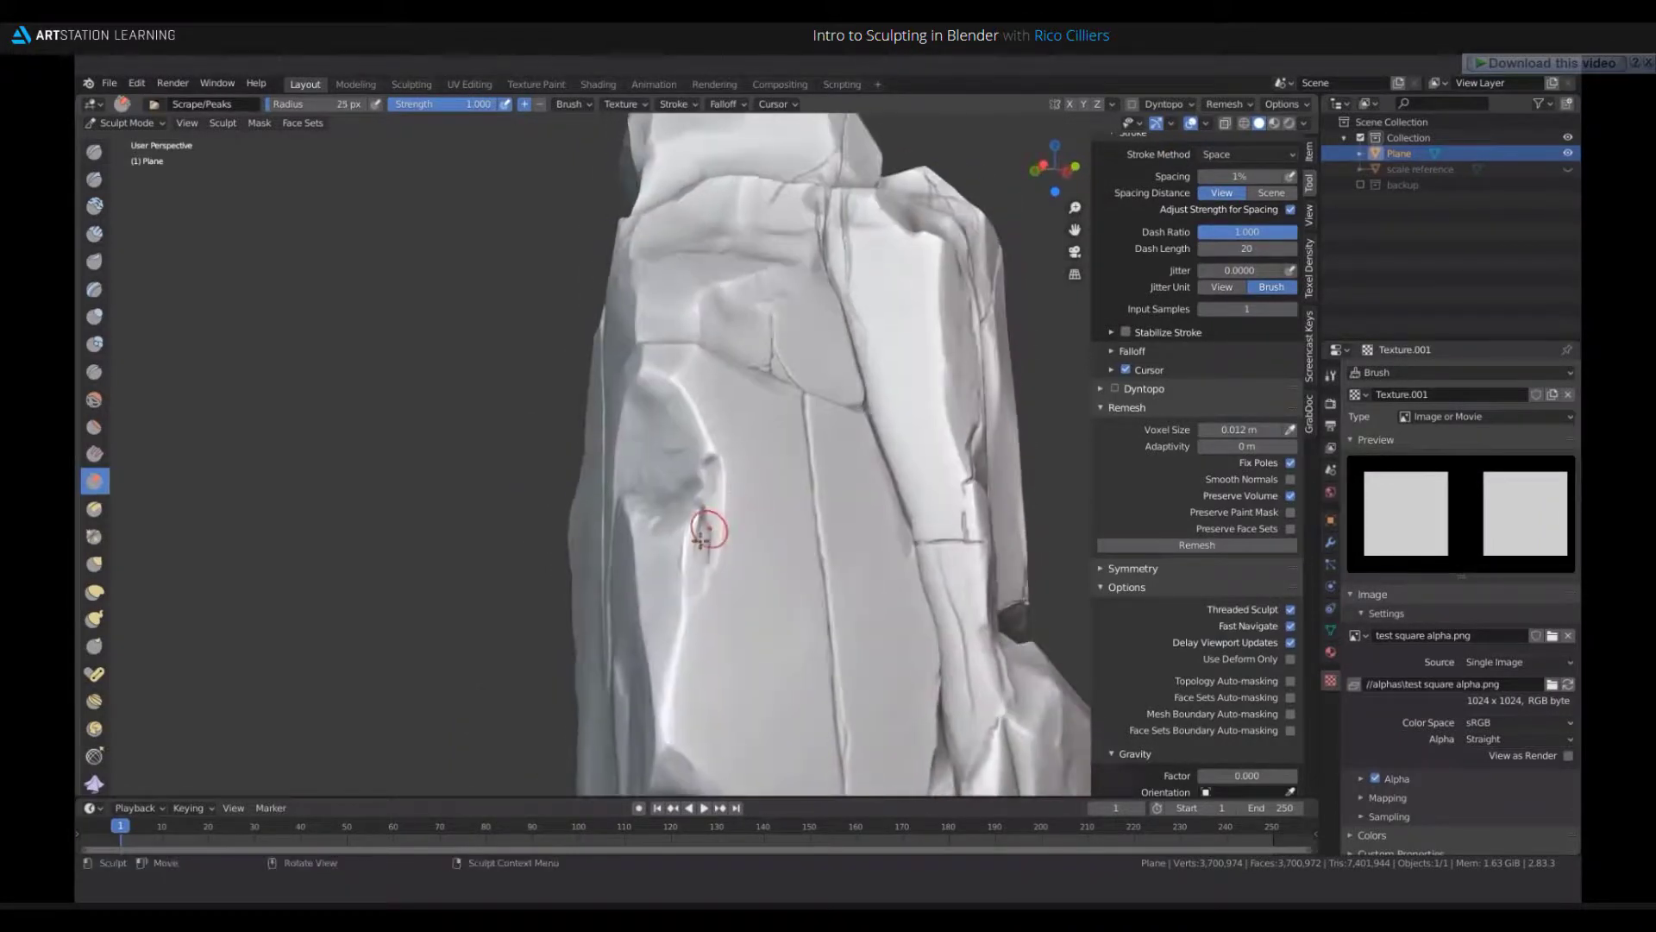
- Scrape further down the protruding slab's outer edge, enlarging the brush radius to 40 px
left_click_drag(725, 518, 702, 580)
mouse_move(702, 580)
middle_mouse_down()
mouse_move(722, 593)
mouse_move(754, 465)
mouse_move(659, 618)
middle_mouse_up()
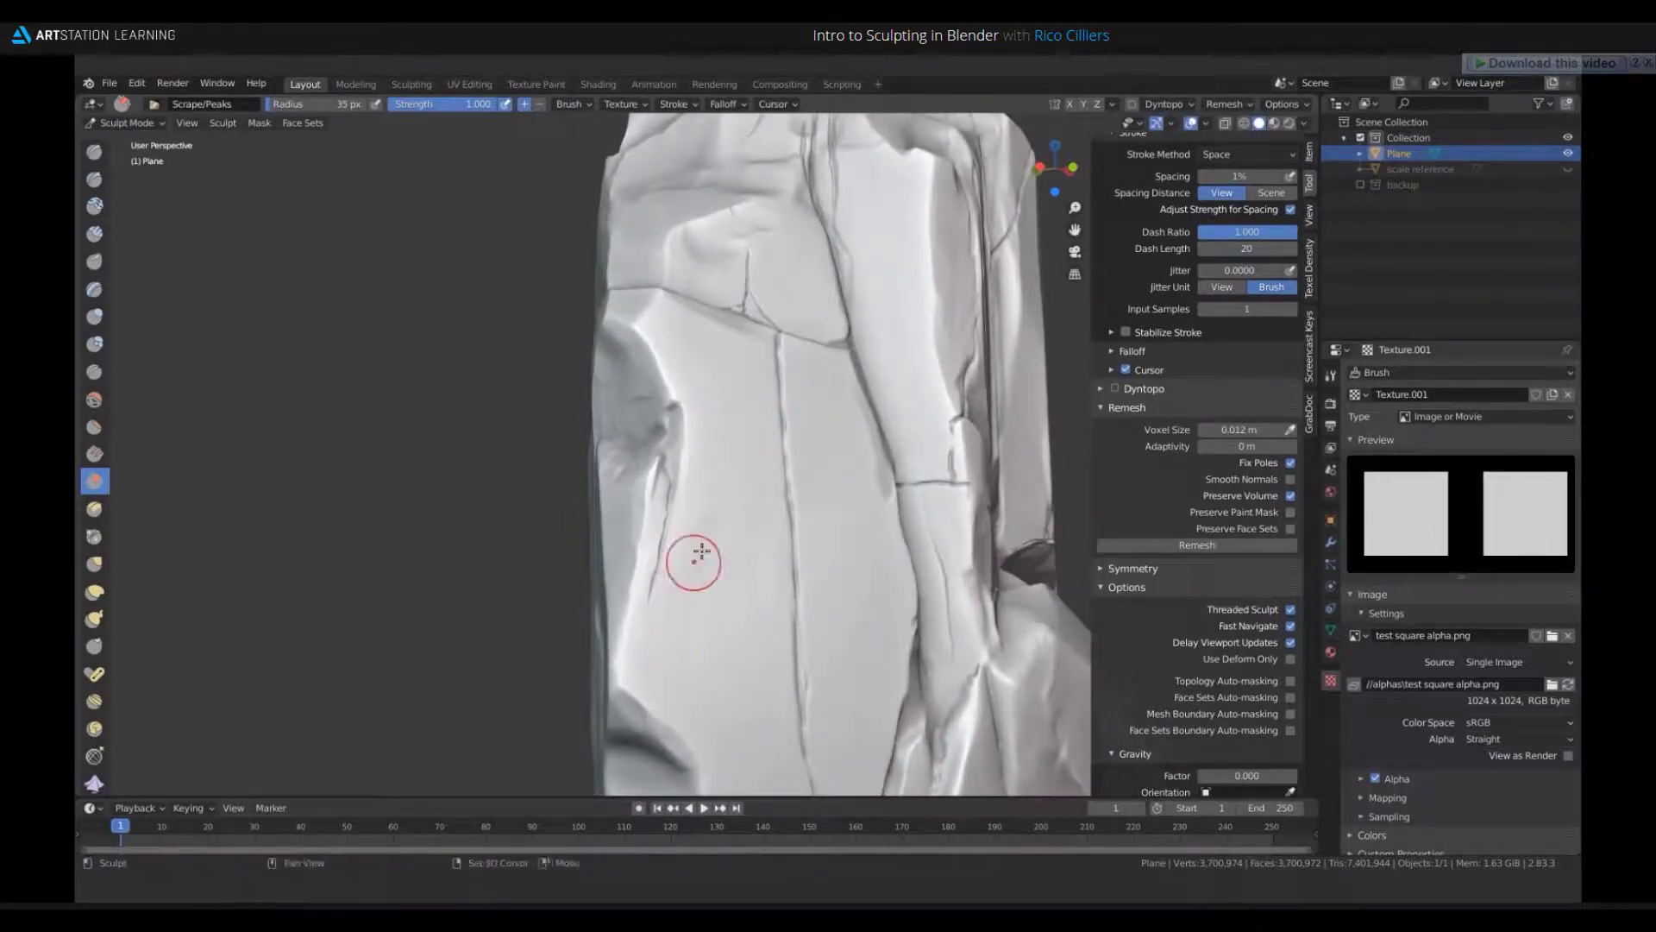
key("f")
left_click(760, 521)
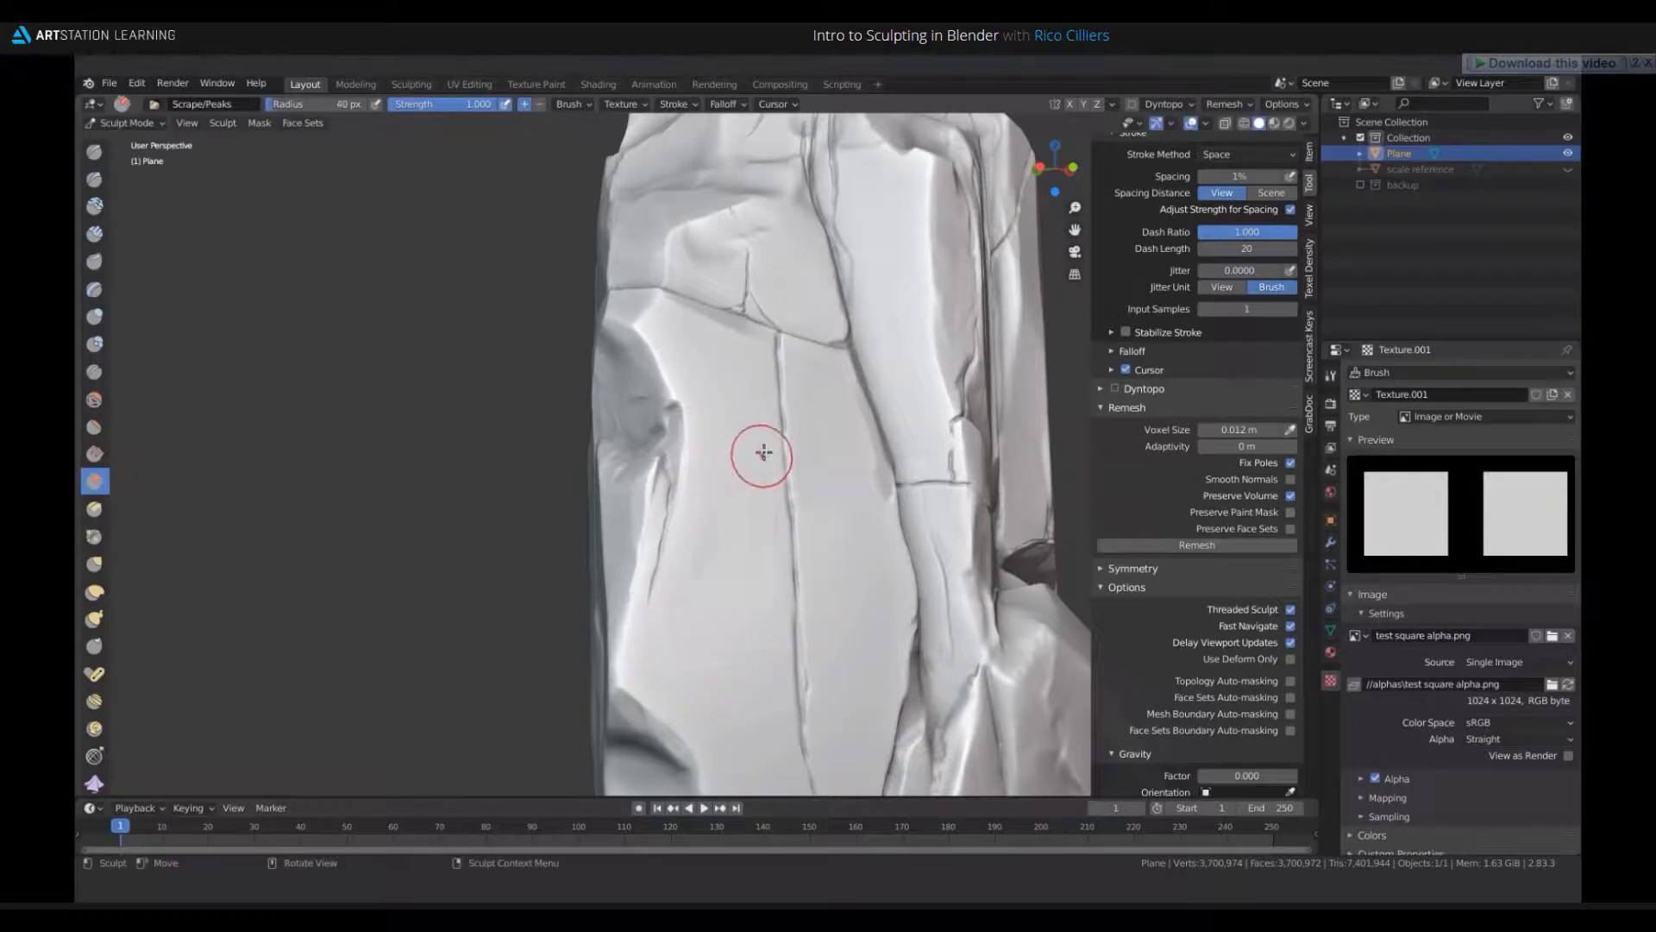
left_click_drag(720, 604, 658, 677)
- Set the brush radius to 25 px and scrape a curved crease across the slab's flat face beside its long vertical crack
middle_click_drag(658, 676, 697, 560, "shift")
key("f")
left_click(748, 503)
left_click_drag(742, 509, 725, 520)
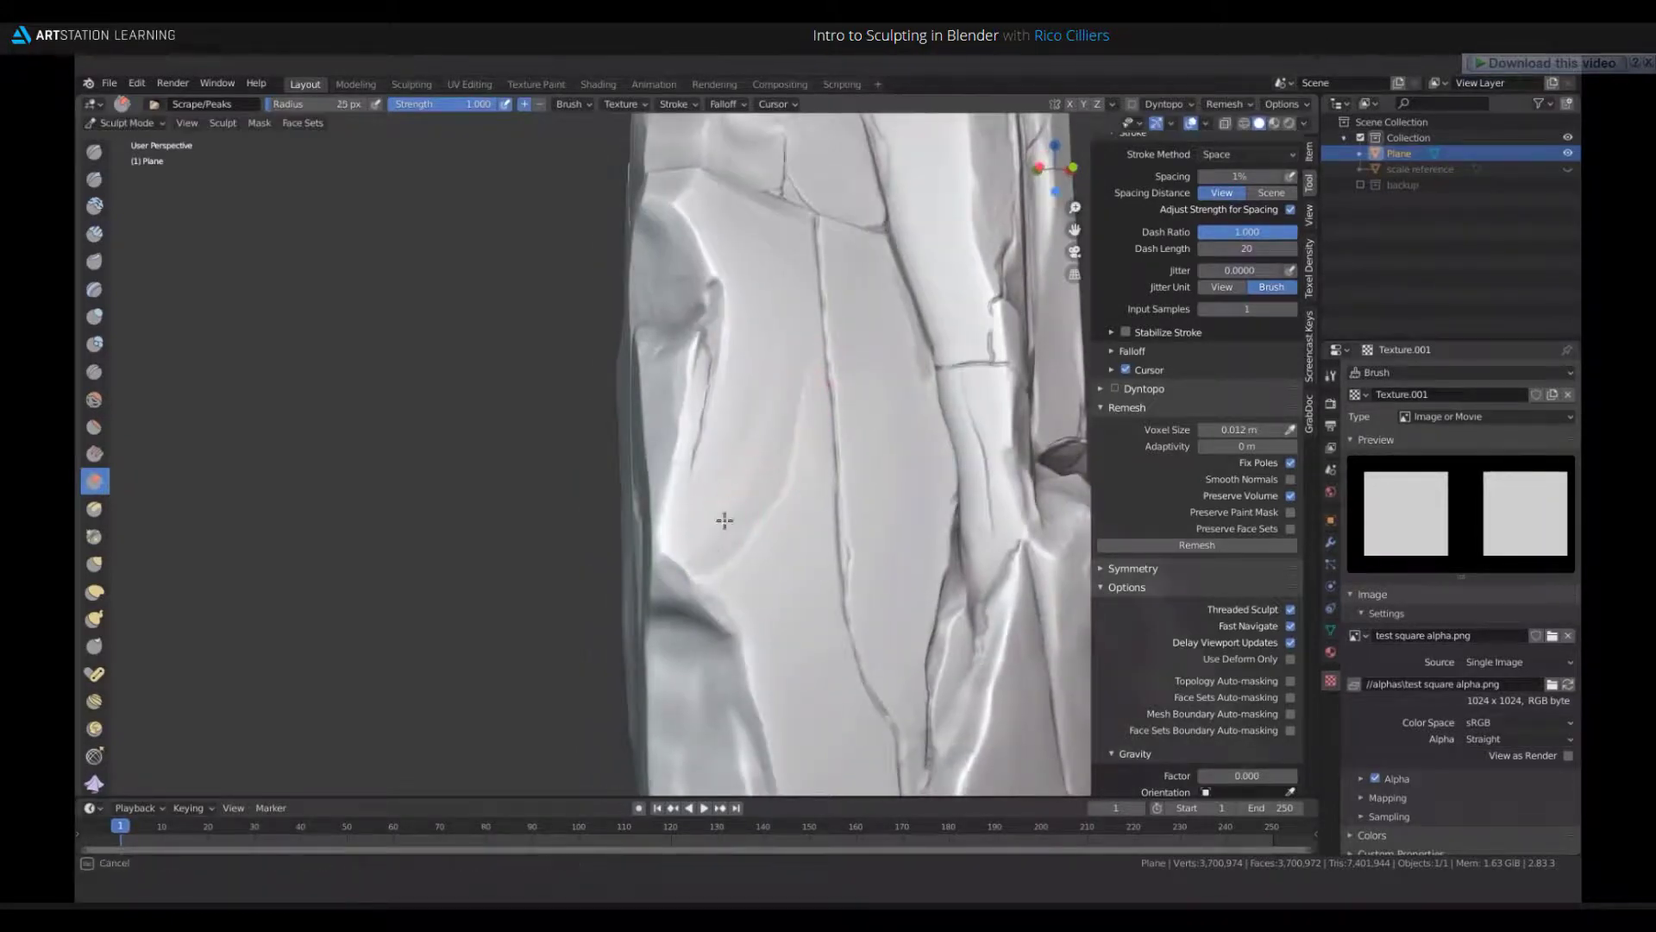
- Reduce the brush radius to 22 px and chip the protruding slab's edge as seen from its narrow side
middle_click_drag(772, 392, 766, 472, "ctrl")
key("f")
left_click(767, 517)
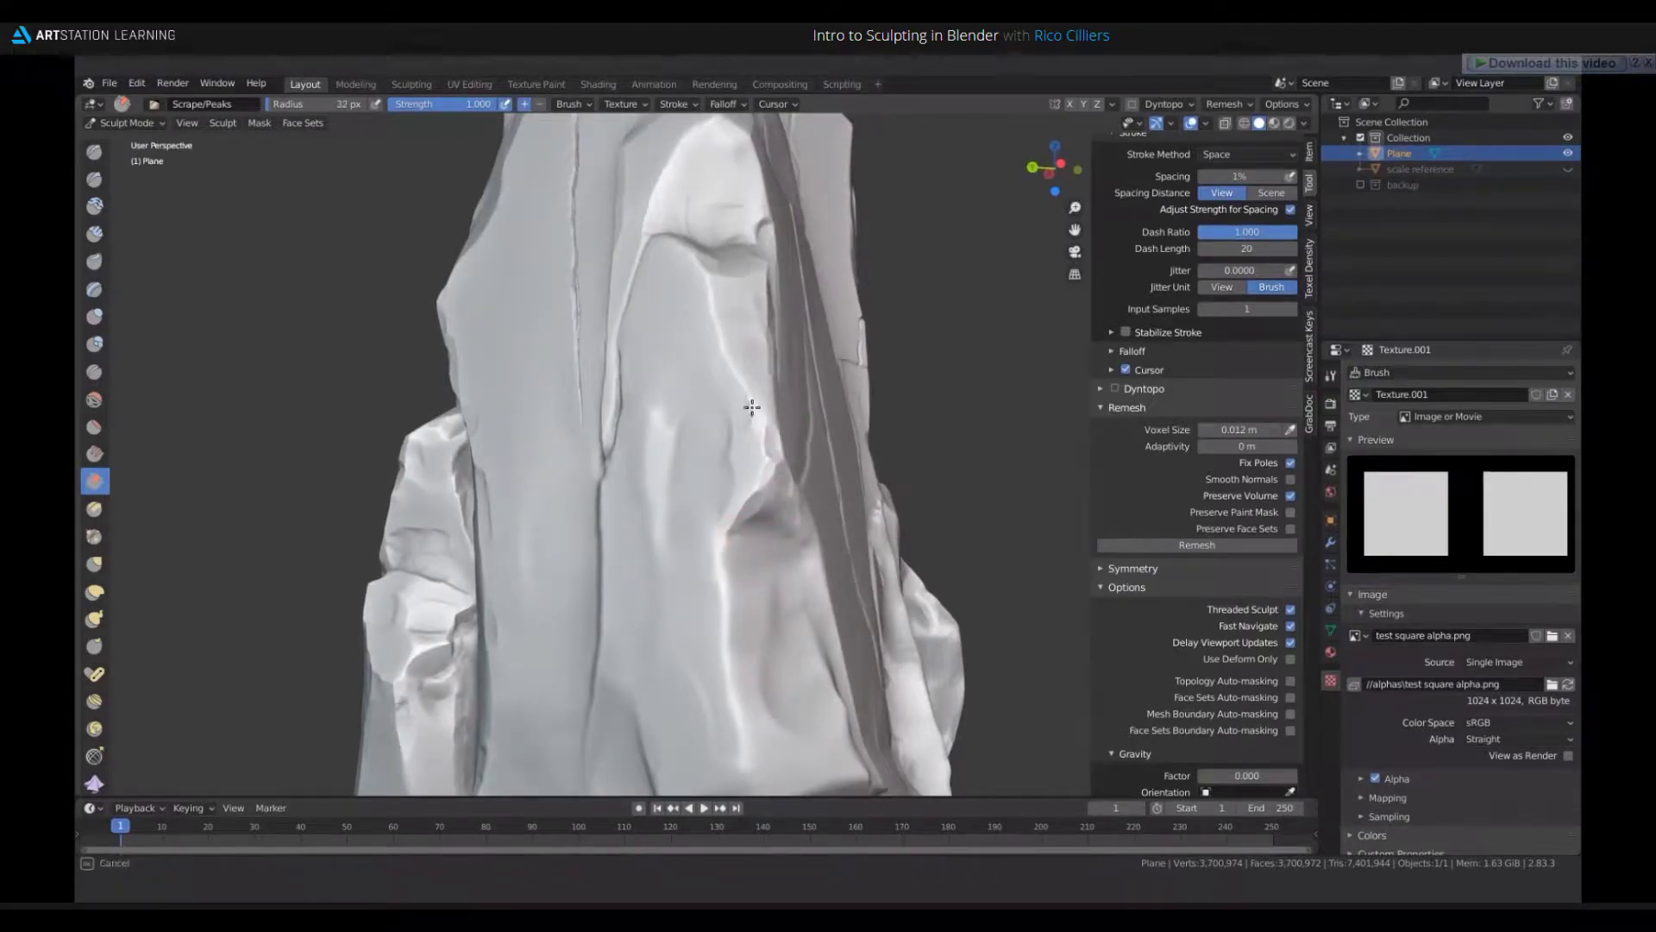
mouse_move(755, 437)
left_mouse_down()
mouse_move(710, 458)
mouse_move(701, 432)
left_mouse_up()
key("f")
mouse_move(700, 431)
middle_mouse_down()
mouse_move(800, 487)
mouse_move(706, 455)
mouse_move(727, 444)
middle_mouse_up()
left_click(805, 488)
left_click_drag(727, 401, 714, 442)
middle_click_drag(747, 484, 739, 349)
left_click_drag(738, 350, 747, 404)
- Scrape a stepped ledge into the hollow on the slab's narrow side, using brush radii of 35 px and 28 px
middle_click_drag(749, 413, 724, 520)
key("f")
left_click(682, 520)
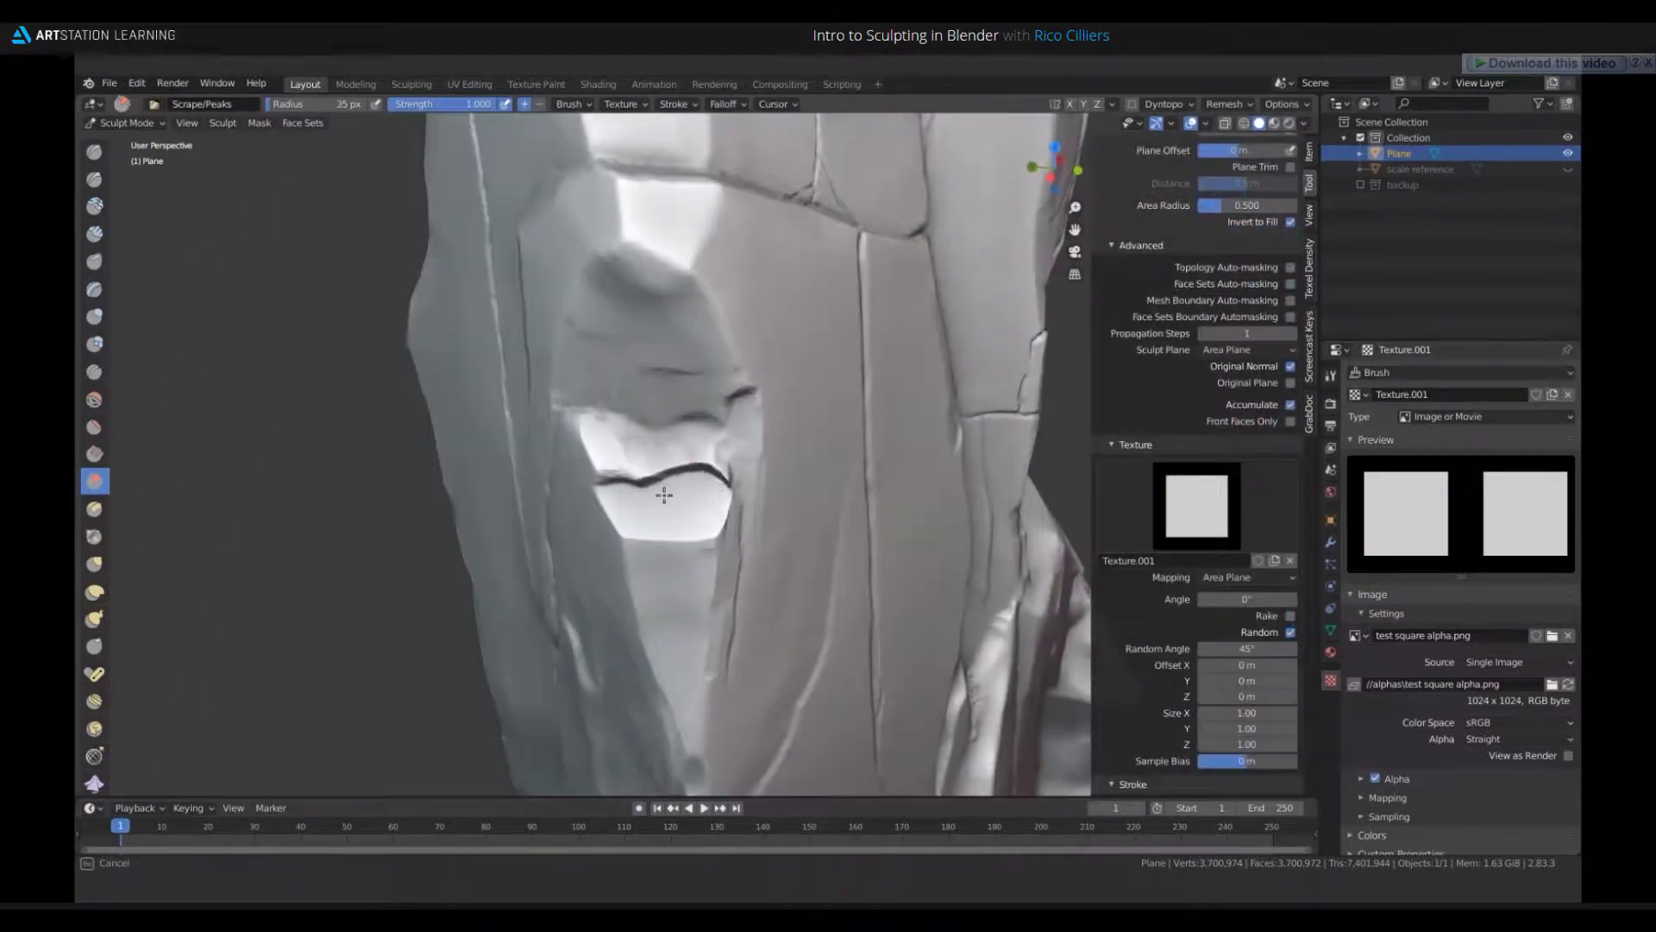
mouse_move(702, 474)
middle_mouse_down()
mouse_move(769, 437)
mouse_move(723, 397)
middle_mouse_up()
left_click_drag(705, 411, 783, 394)
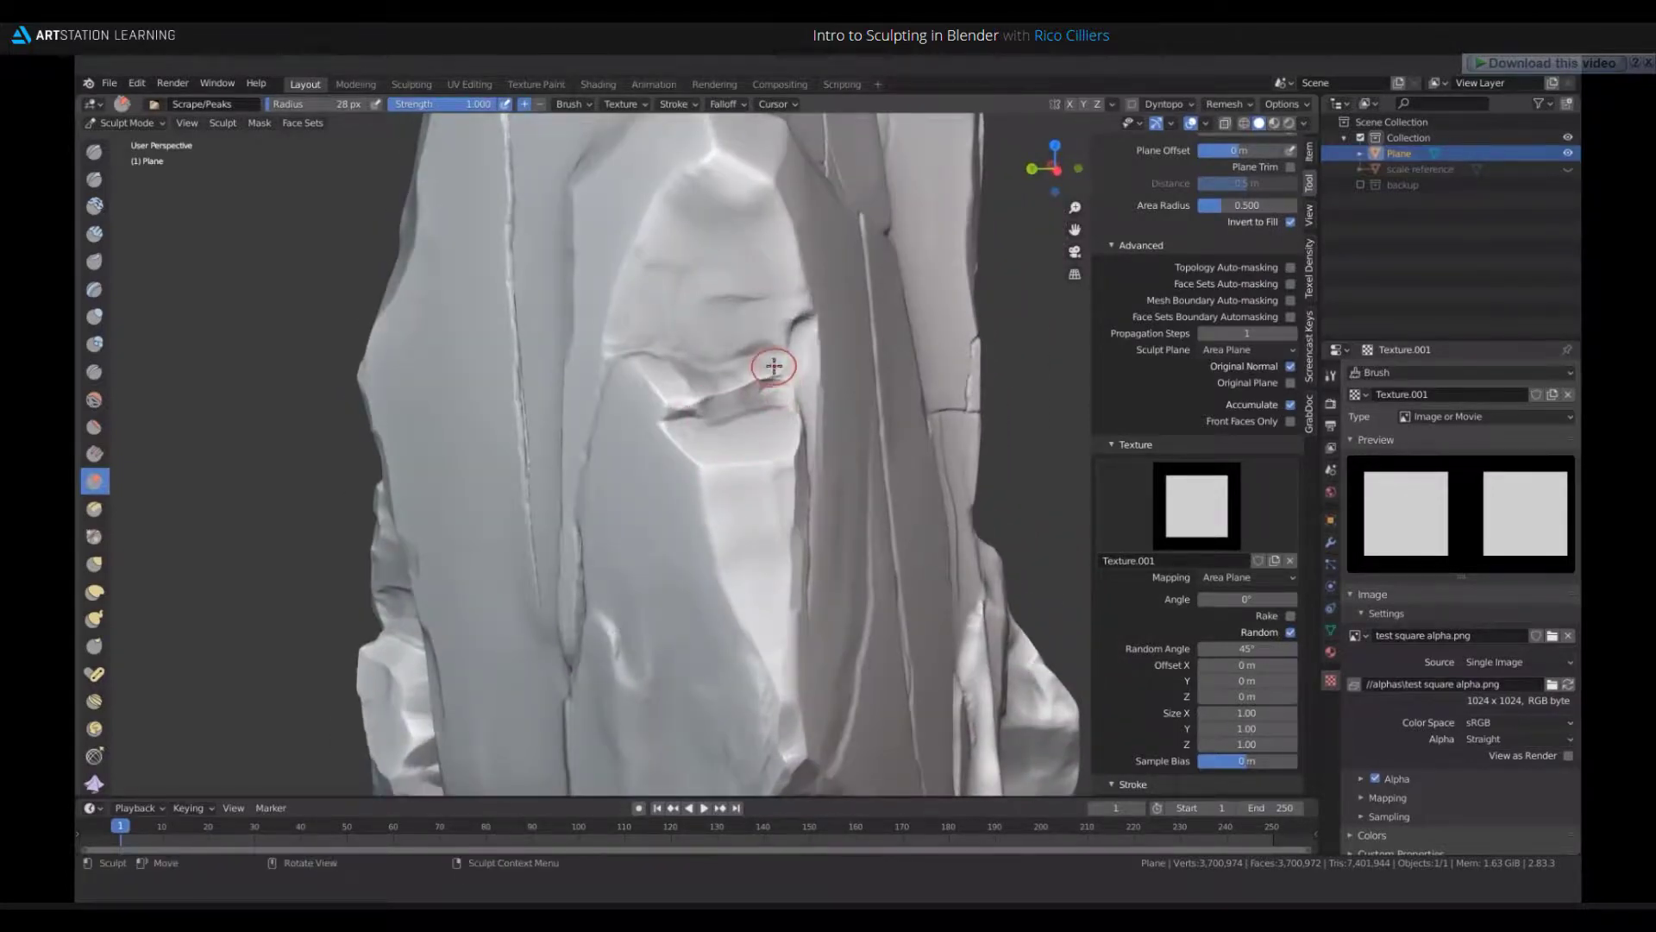
- Scrape the upper part of the hollow on the slab's narrow side with the brush radius enlarged to 34 px
scroll(775, 366, "down", 3)
middle_click_drag(774, 366, 728, 359)
mouse_move(728, 359)
left_mouse_down()
mouse_move(725, 380)
mouse_move(723, 354)
mouse_move(702, 350)
left_mouse_up()
key("bracketright")
key("bracketright")
left_click_drag(701, 349, 667, 307)
middle_click_drag(716, 399, 748, 343)
left_click_drag(749, 344, 666, 312)
scroll(720, 478, "down", 2)
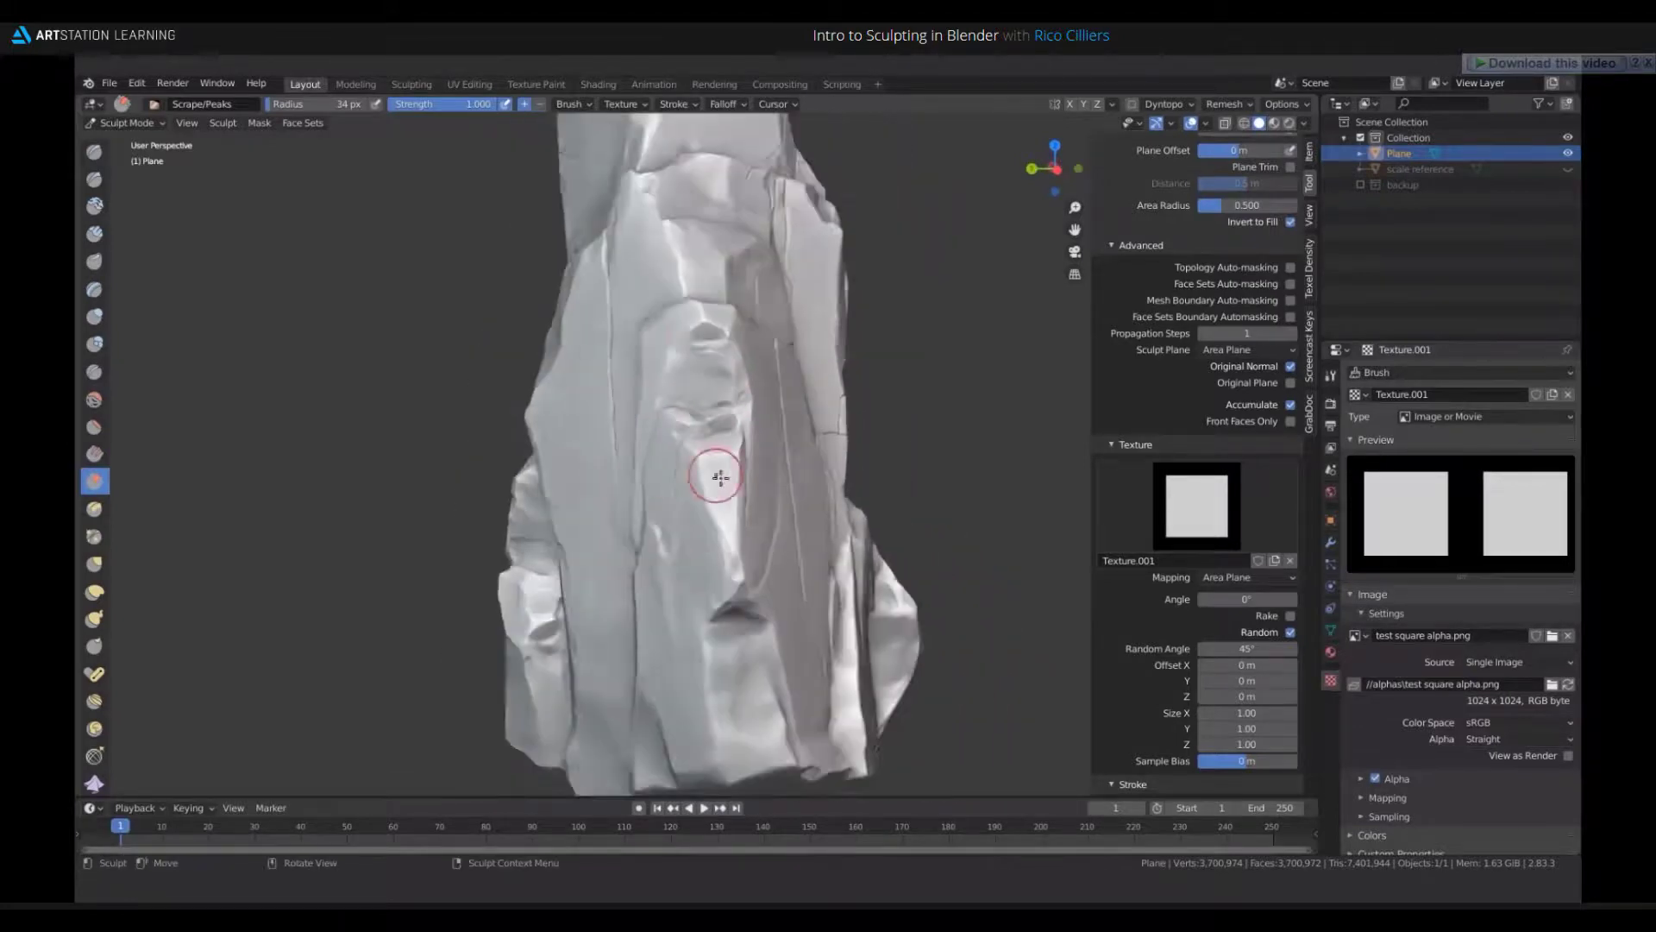
- Scrape the underside and lower edge of the rock's bulging lower block, starting with an 81 px brush radius
middle_click_drag(720, 477, 668, 509)
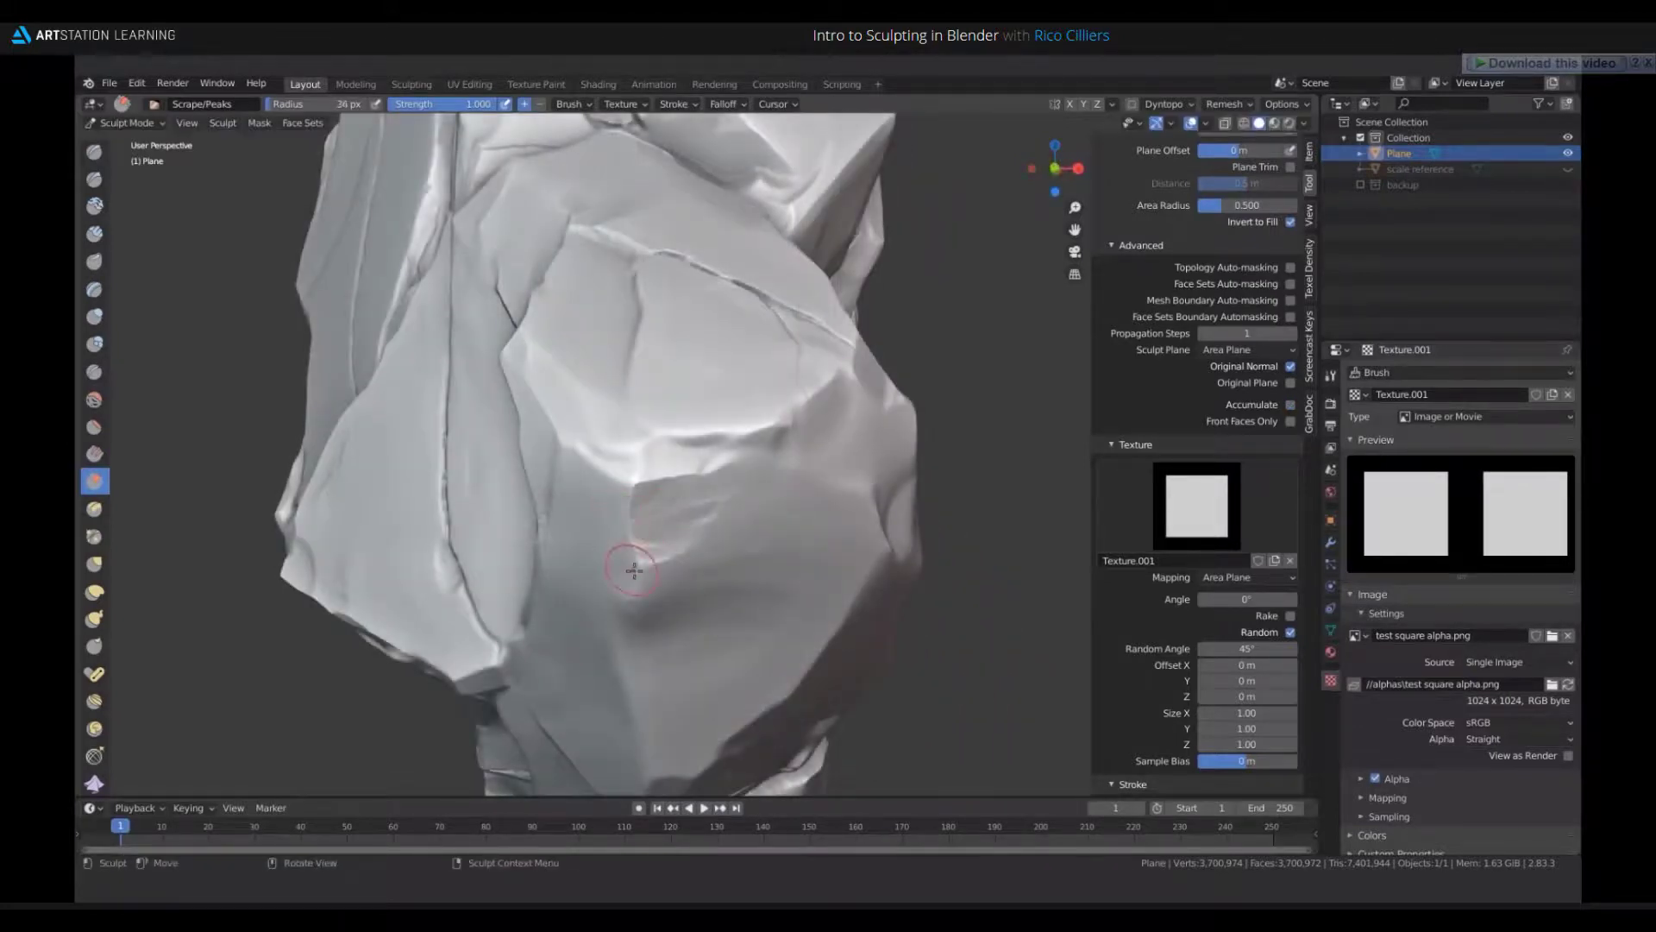
mouse_move(634, 570)
middle_mouse_down()
mouse_move(629, 547)
mouse_move(708, 576)
middle_mouse_up()
middle_click_drag(726, 681, 740, 535)
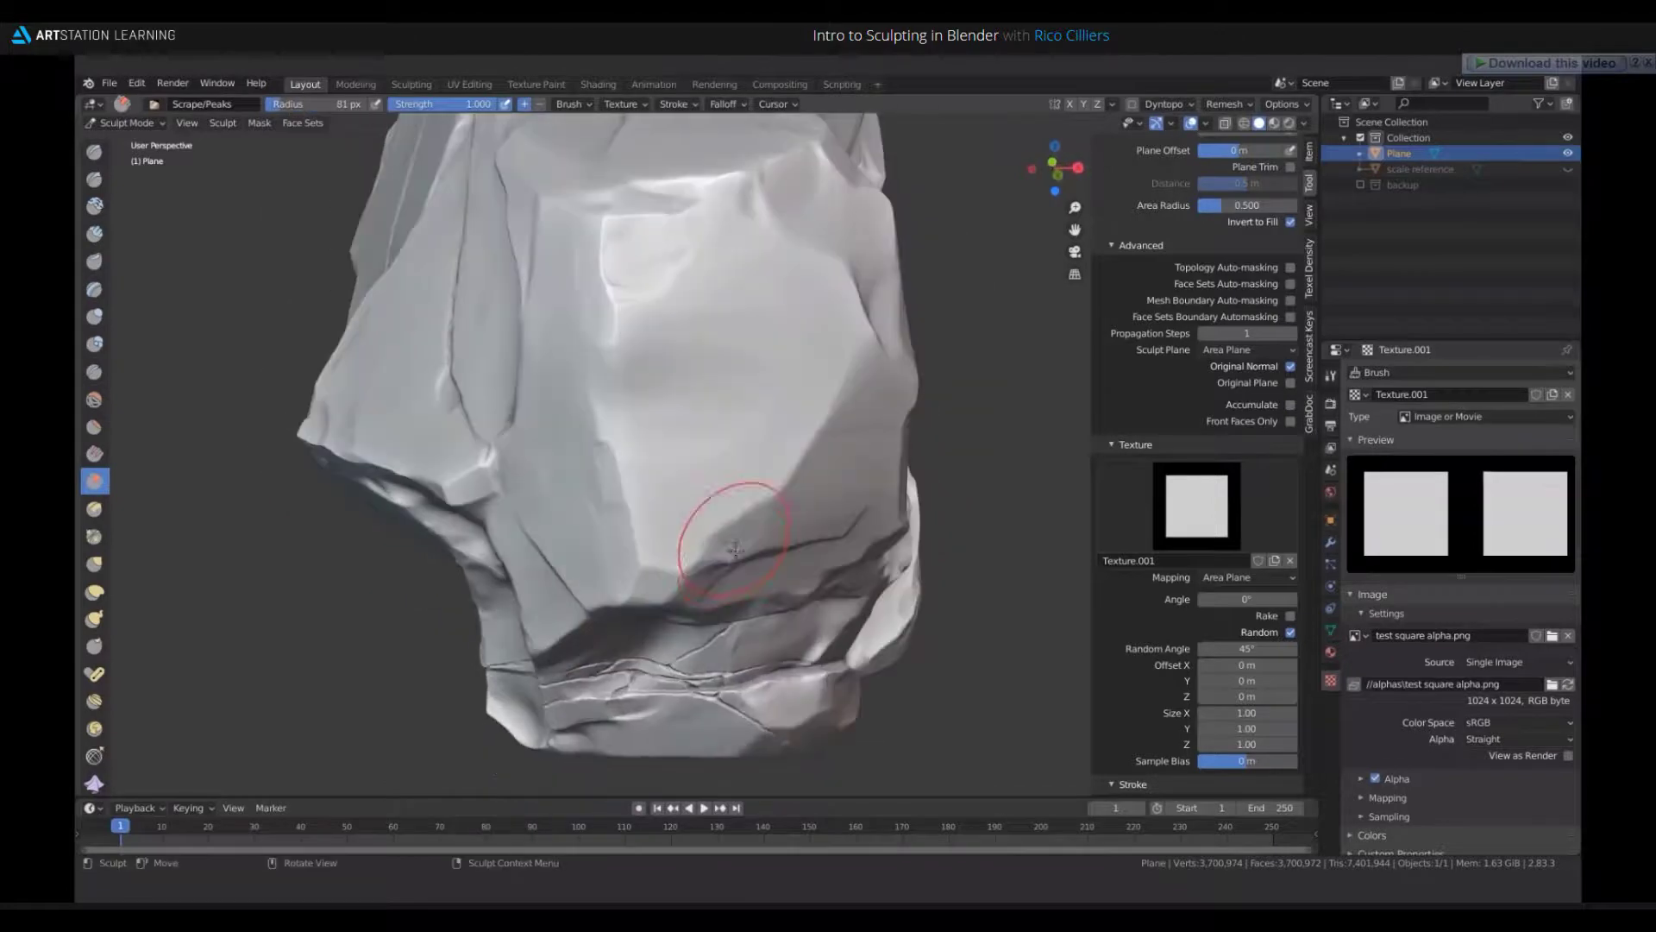
left_click_drag(739, 536, 749, 514)
middle_click_drag(749, 515, 785, 566)
key("f")
left_click(788, 566)
left_click_drag(777, 466, 791, 463)
- Chip the side corner of the bulging lower block with the Scrape brush, ending at a 40 px radius
mouse_move(791, 464)
middle_mouse_down()
mouse_move(702, 474)
mouse_move(670, 550)
mouse_move(698, 526)
middle_mouse_up()
key("f")
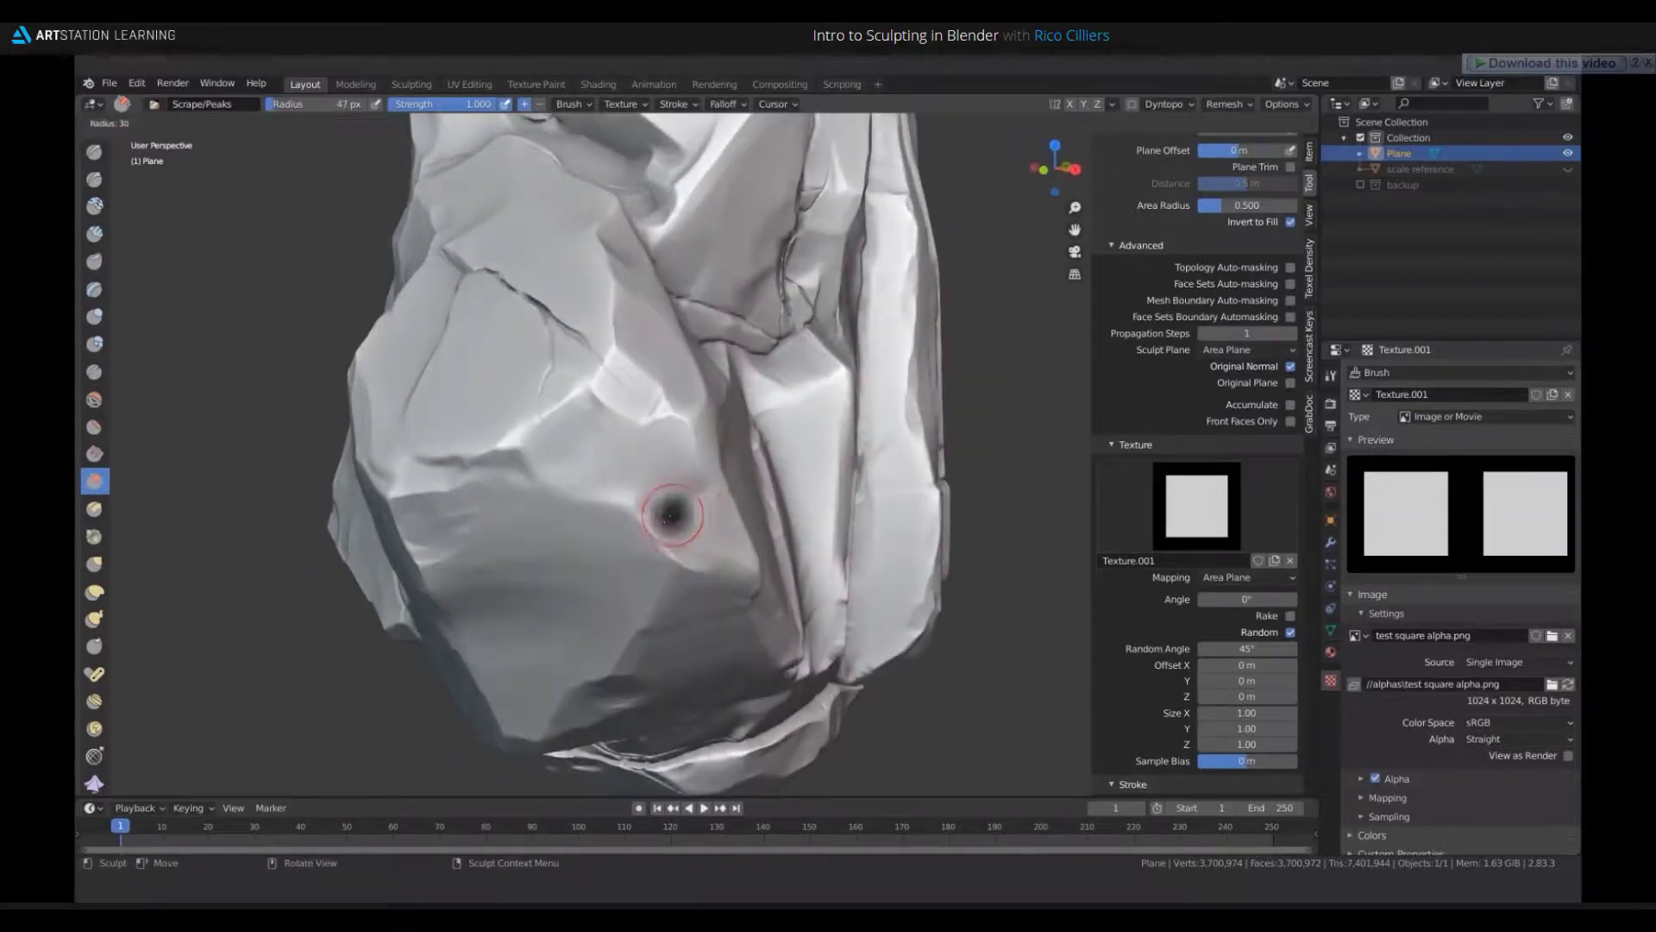
left_click(698, 510)
left_click_drag(657, 511, 680, 561)
key("f")
left_click(699, 530)
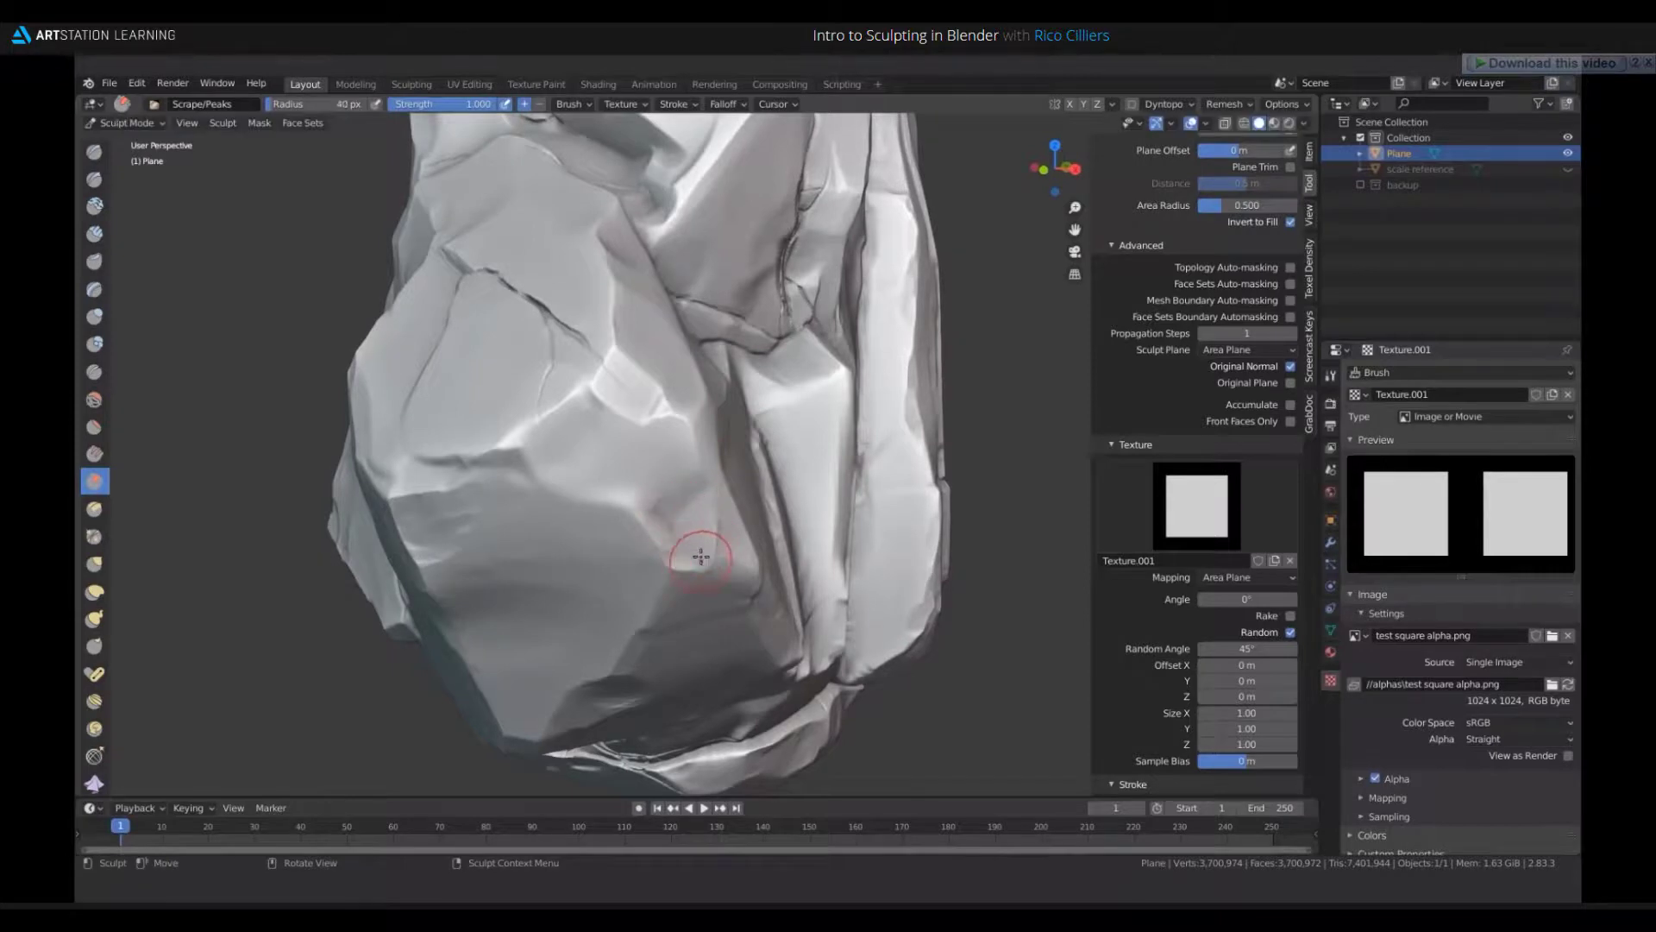
- Carve a diagonal crack across the top block's flat face using a 38 px Scrape brush with Original Plane enabled
middle_click_drag(721, 576, 584, 481)
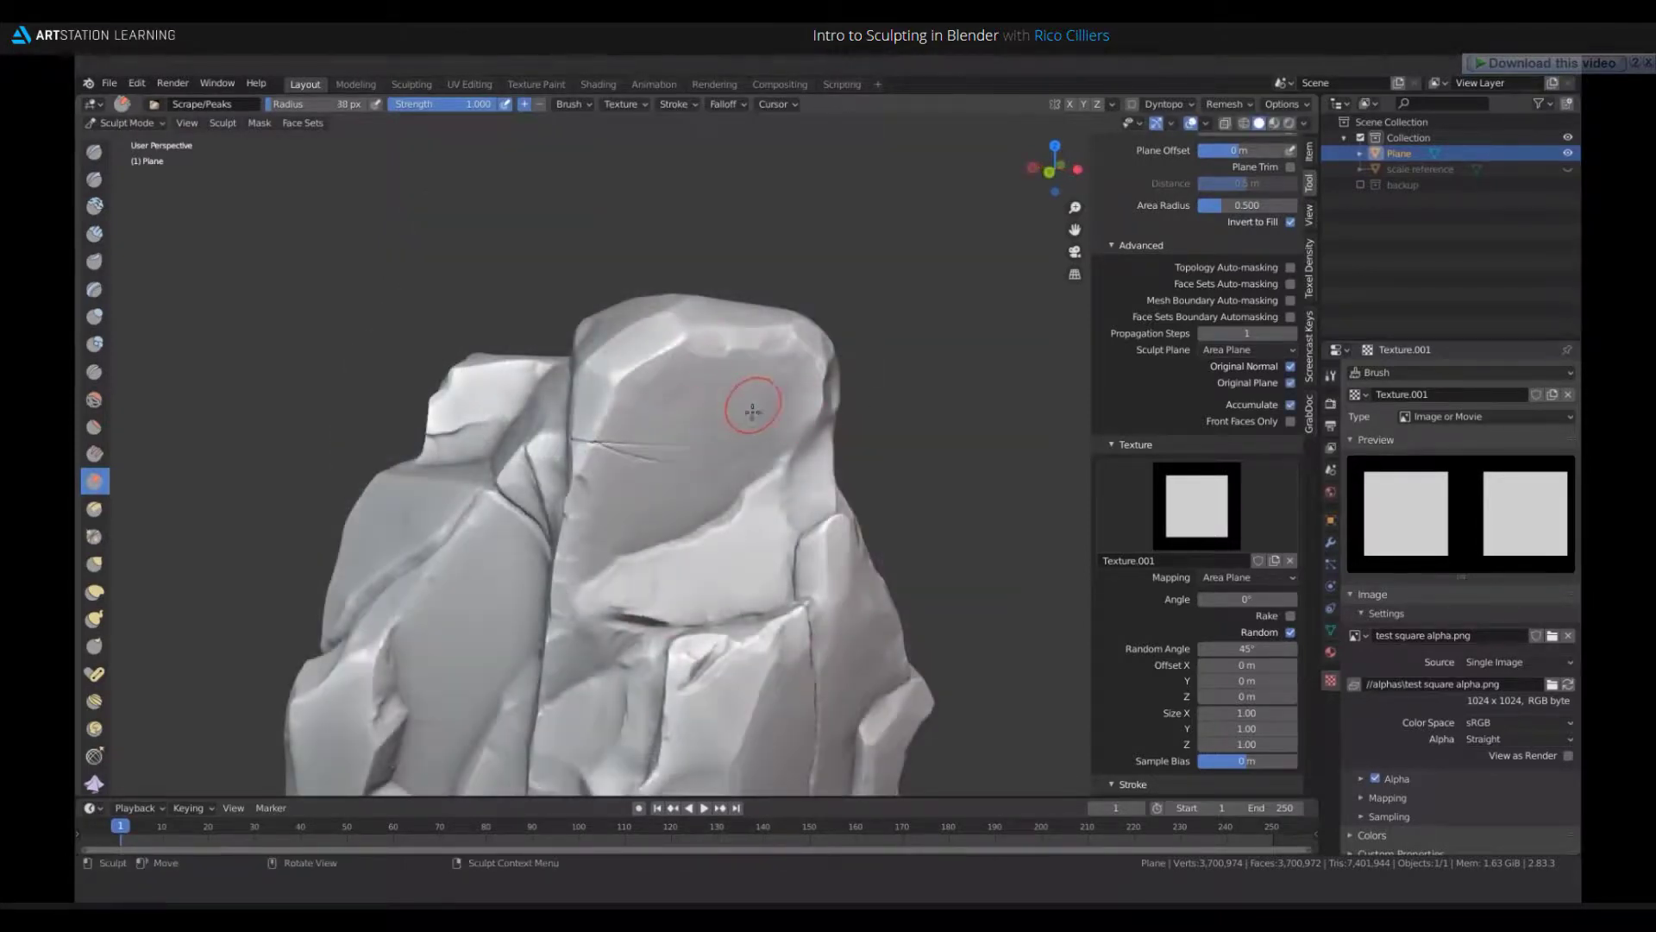
left_click_drag(752, 411, 694, 501)
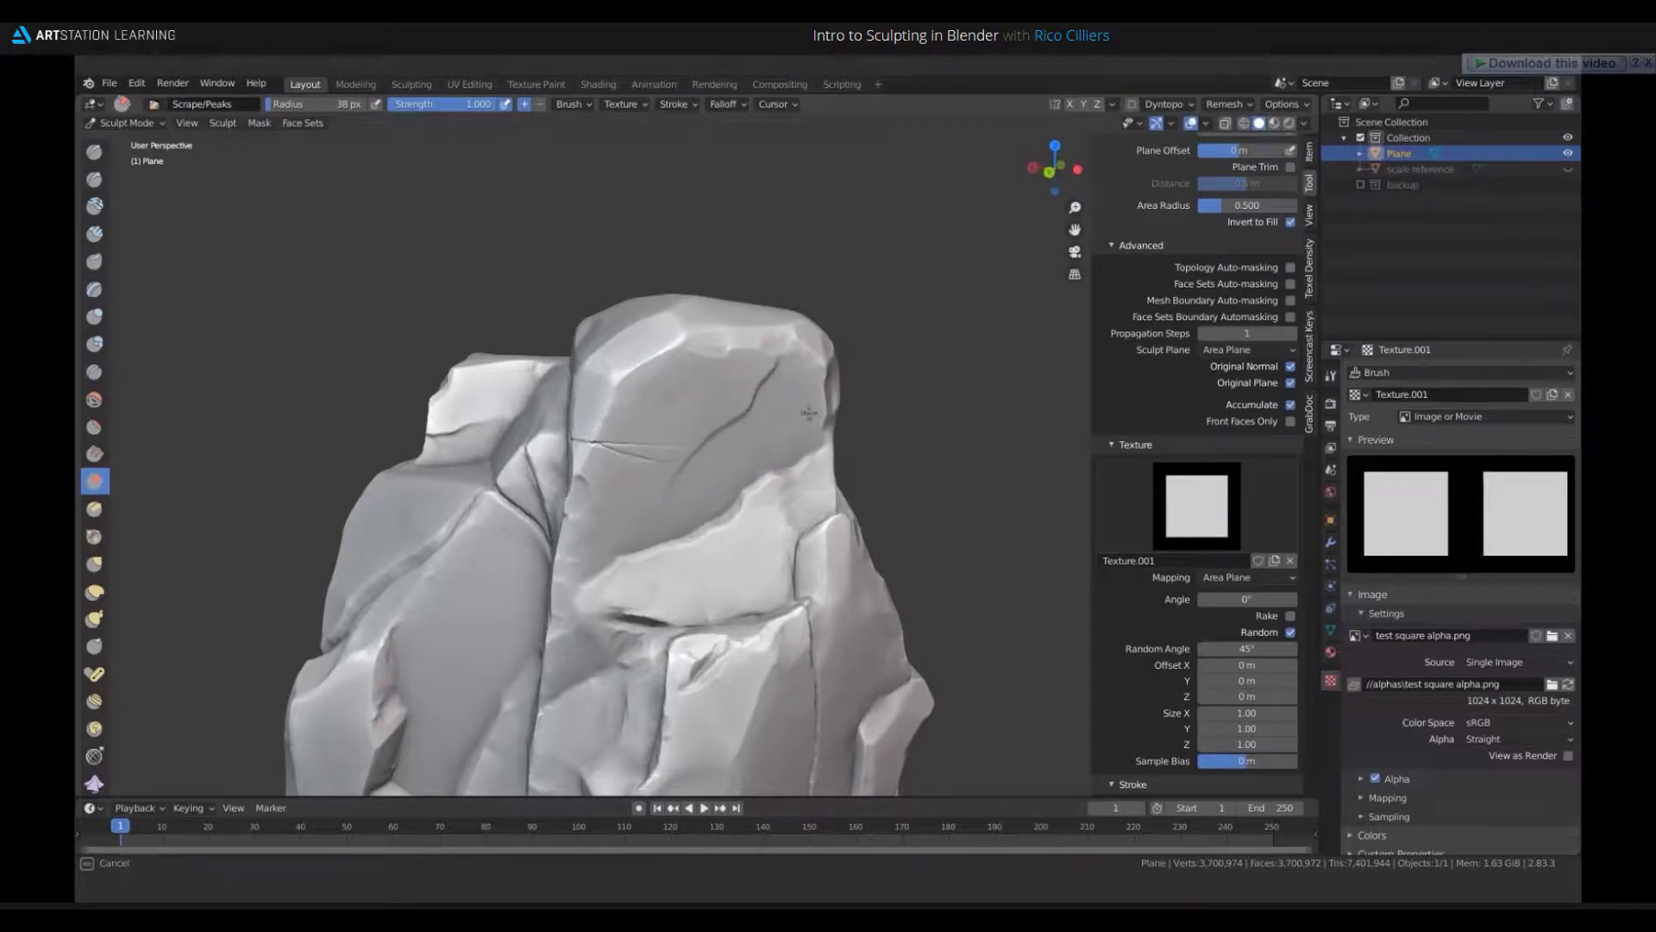
left_click_drag(677, 497, 624, 519)
mouse_move(702, 414)
middle_mouse_down()
mouse_move(773, 433)
mouse_move(759, 441)
middle_mouse_up()
- Switch back to the Scrape/Peaks brush and scrape the upper face of the rock's top block
middle_click_drag(655, 544, 617, 466)
scroll(582, 580, "up", 2)
middle_click_drag(581, 580, 702, 543)
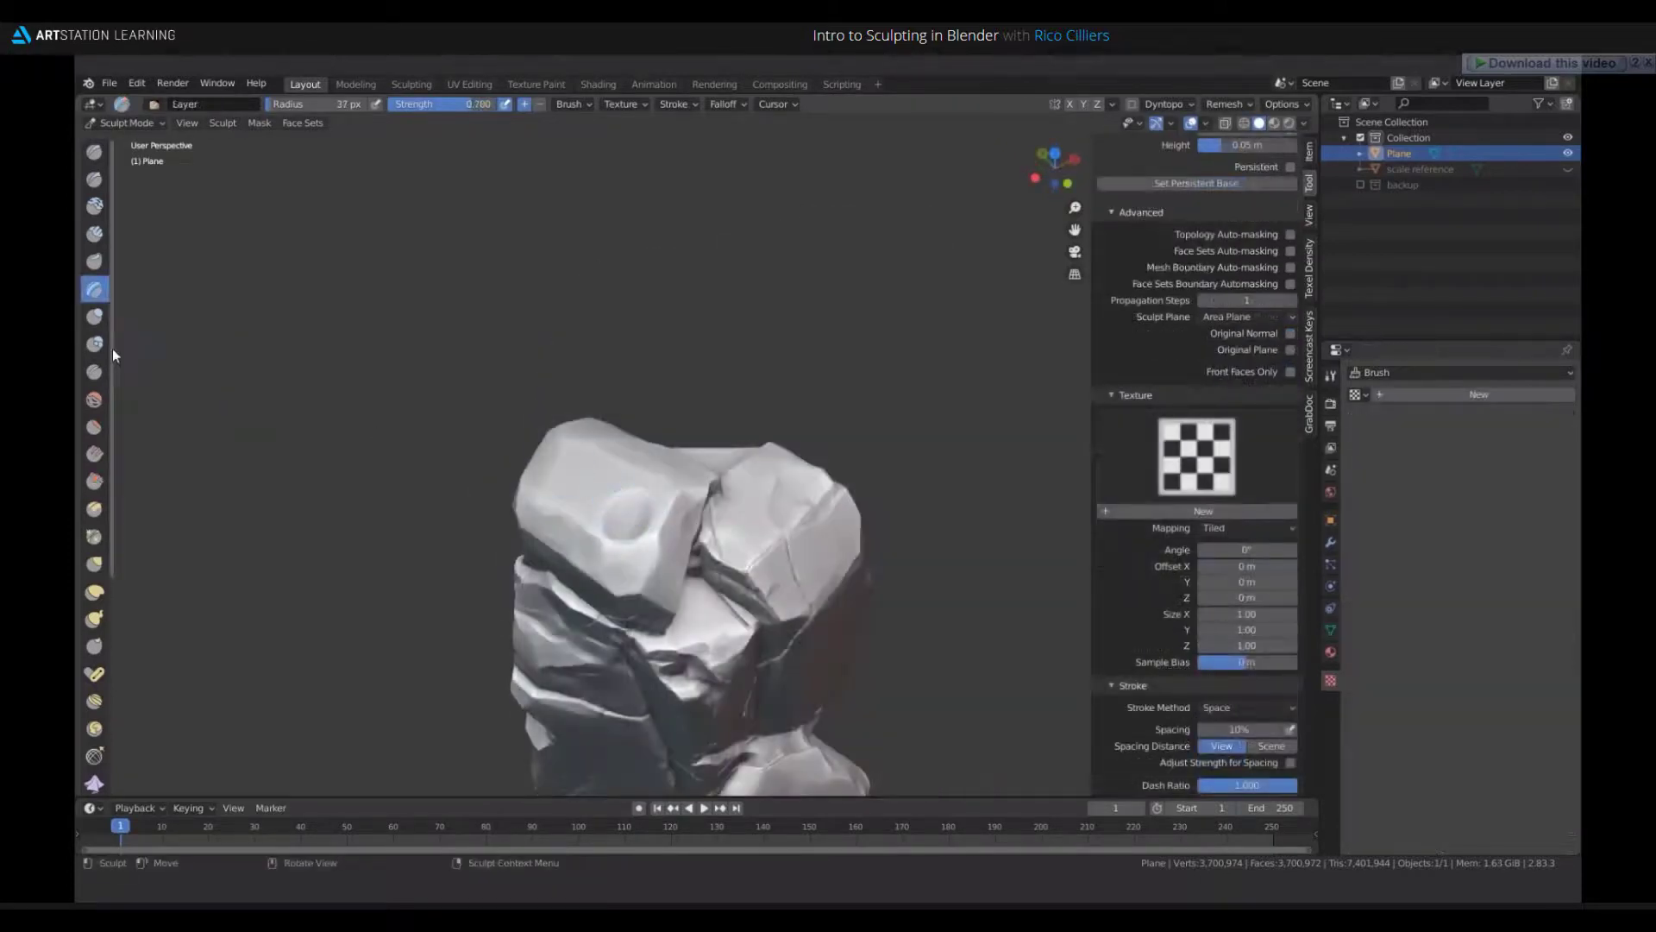
left_click(94, 426)
left_click(94, 481)
mouse_move(647, 513)
left_mouse_down()
mouse_move(628, 494)
mouse_move(555, 501)
left_mouse_up()
mouse_move(606, 539)
middle_mouse_down()
mouse_move(702, 469)
mouse_move(647, 509)
mouse_move(651, 584)
middle_mouse_up()
- Continue wearing down the top block's upper face and edges, reducing the brush radius to 22 px
mouse_move(651, 584)
left_mouse_down()
mouse_move(698, 554)
mouse_move(671, 609)
mouse_move(666, 552)
mouse_move(703, 586)
left_mouse_up()
key("f")
left_click(679, 581)
key("f")
left_click(689, 592)
left_click_drag(703, 570, 530, 536, "shift")
mouse_move(614, 547)
middle_mouse_down("ctrl")
mouse_move(595, 623)
mouse_move(634, 508)
mouse_move(616, 496)
mouse_move(502, 523)
mouse_move(658, 529)
mouse_move(740, 518)
mouse_move(786, 488)
middle_mouse_up("ctrl")
scroll(786, 488, "up", 2)
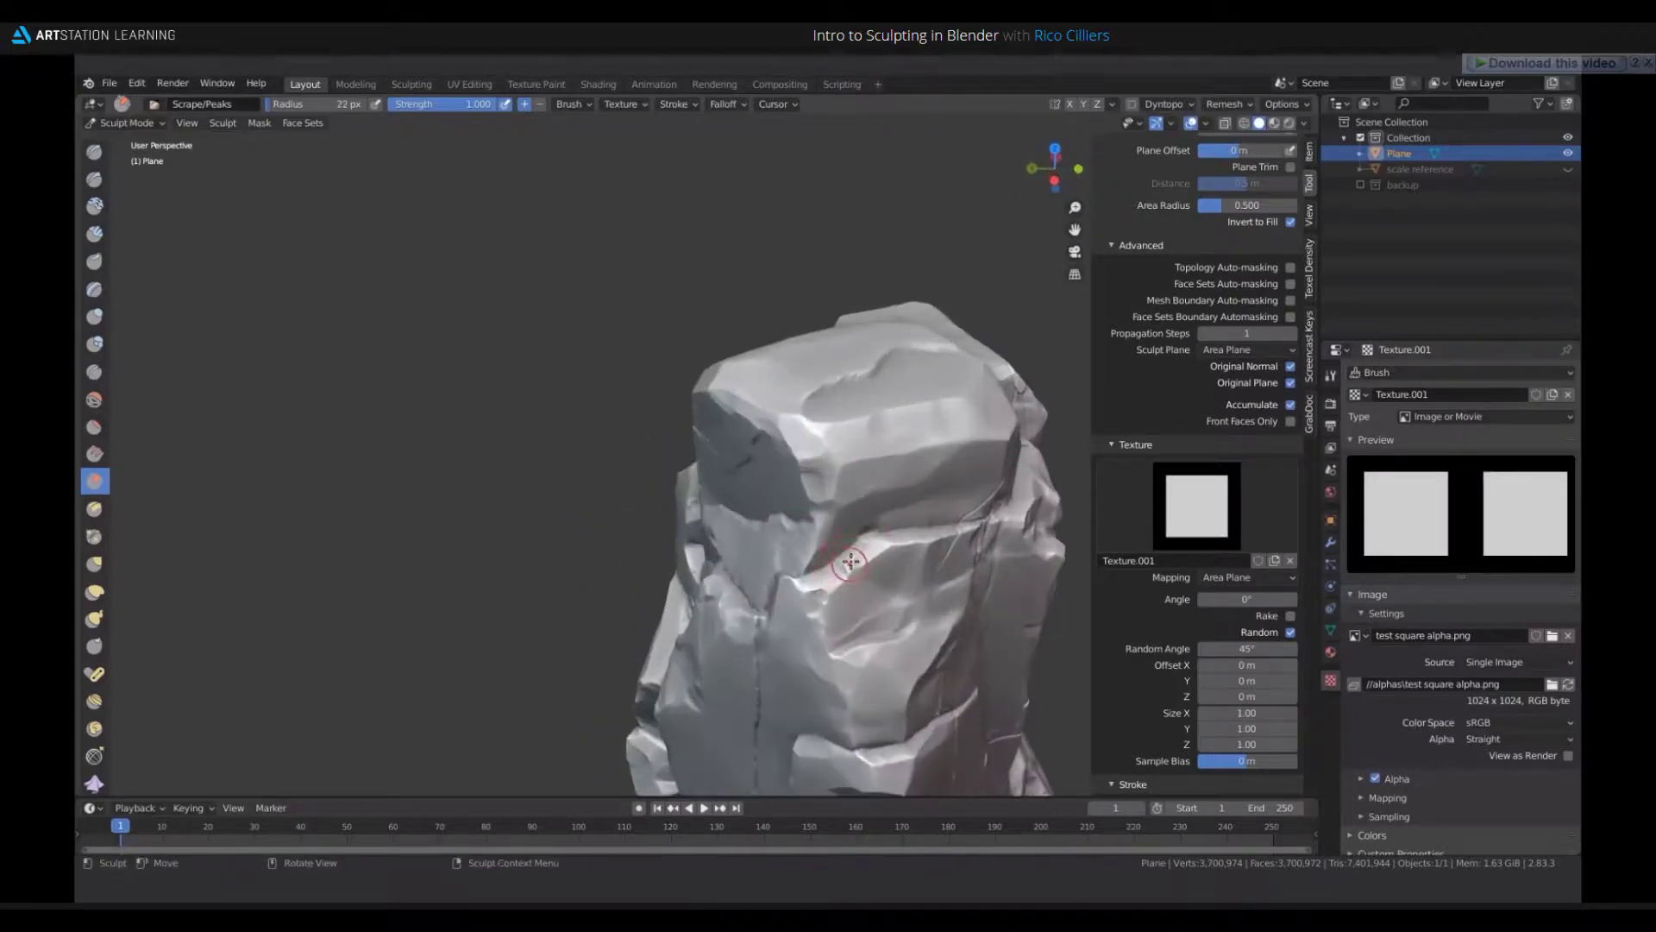
- Chip the slab corner beside the vertical crack below the top blocks with Original Plane off and the brush radius set to 35 px
mouse_move(802, 587)
middle_mouse_down()
mouse_move(890, 472)
mouse_move(876, 470)
middle_mouse_up()
key("f")
middle_click_drag(867, 389, 892, 373)
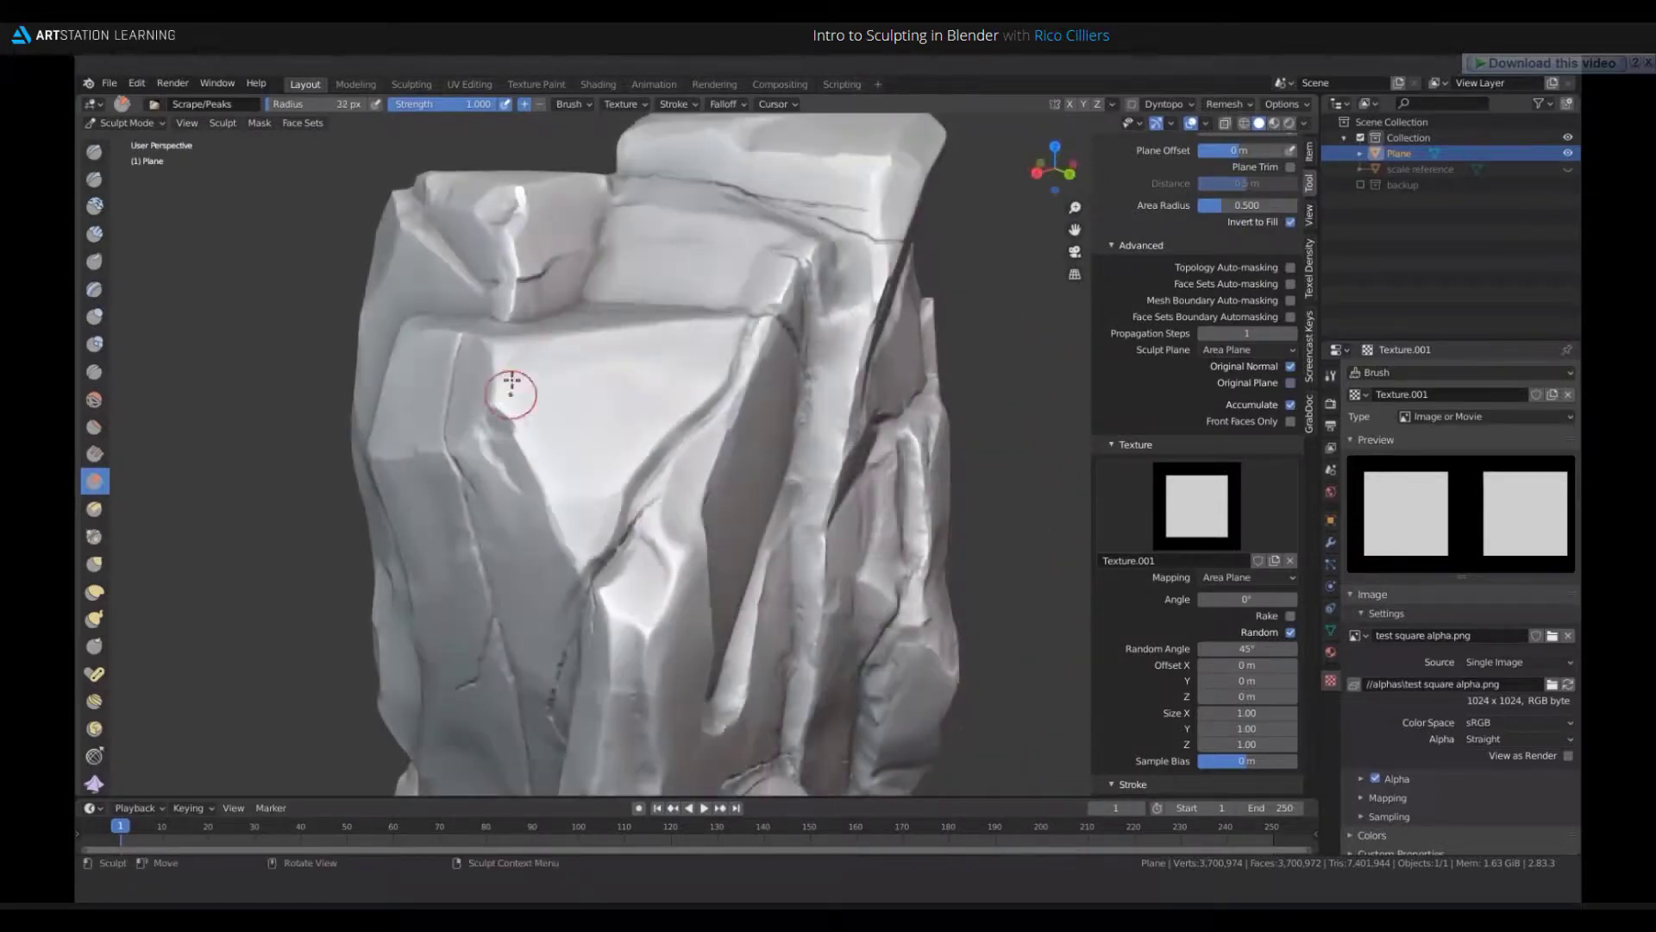
middle_click_drag(514, 385, 559, 394)
mouse_move(580, 462)
middle_mouse_down()
mouse_move(500, 388)
mouse_move(547, 500)
middle_mouse_up()
key("f")
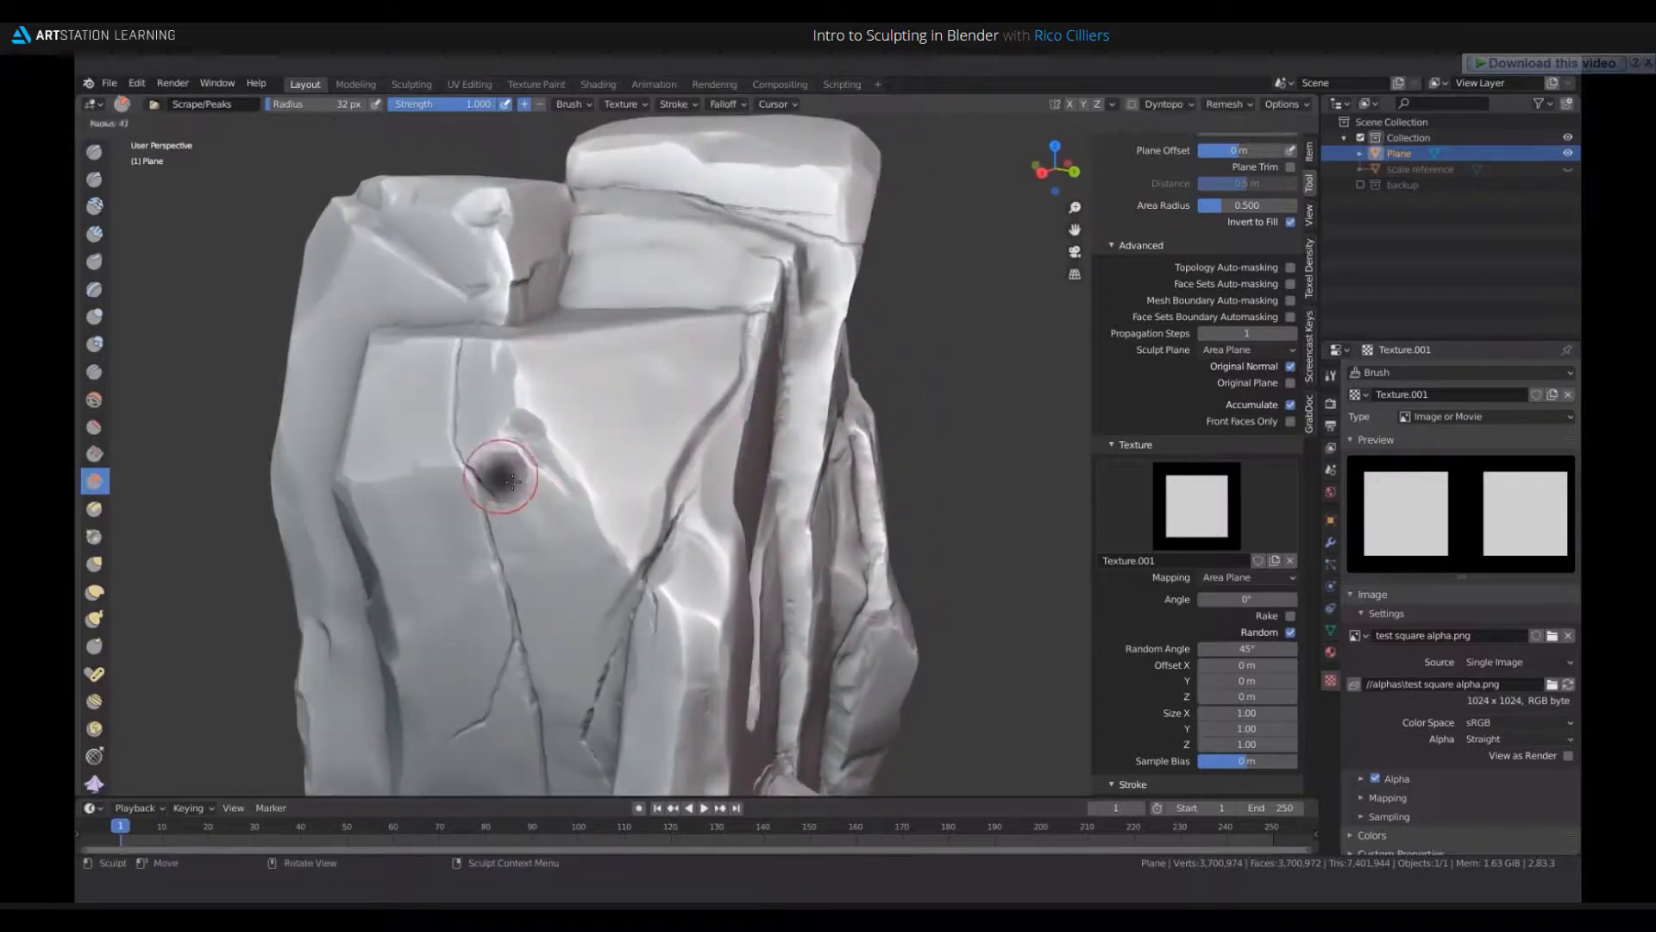
left_click(492, 372)
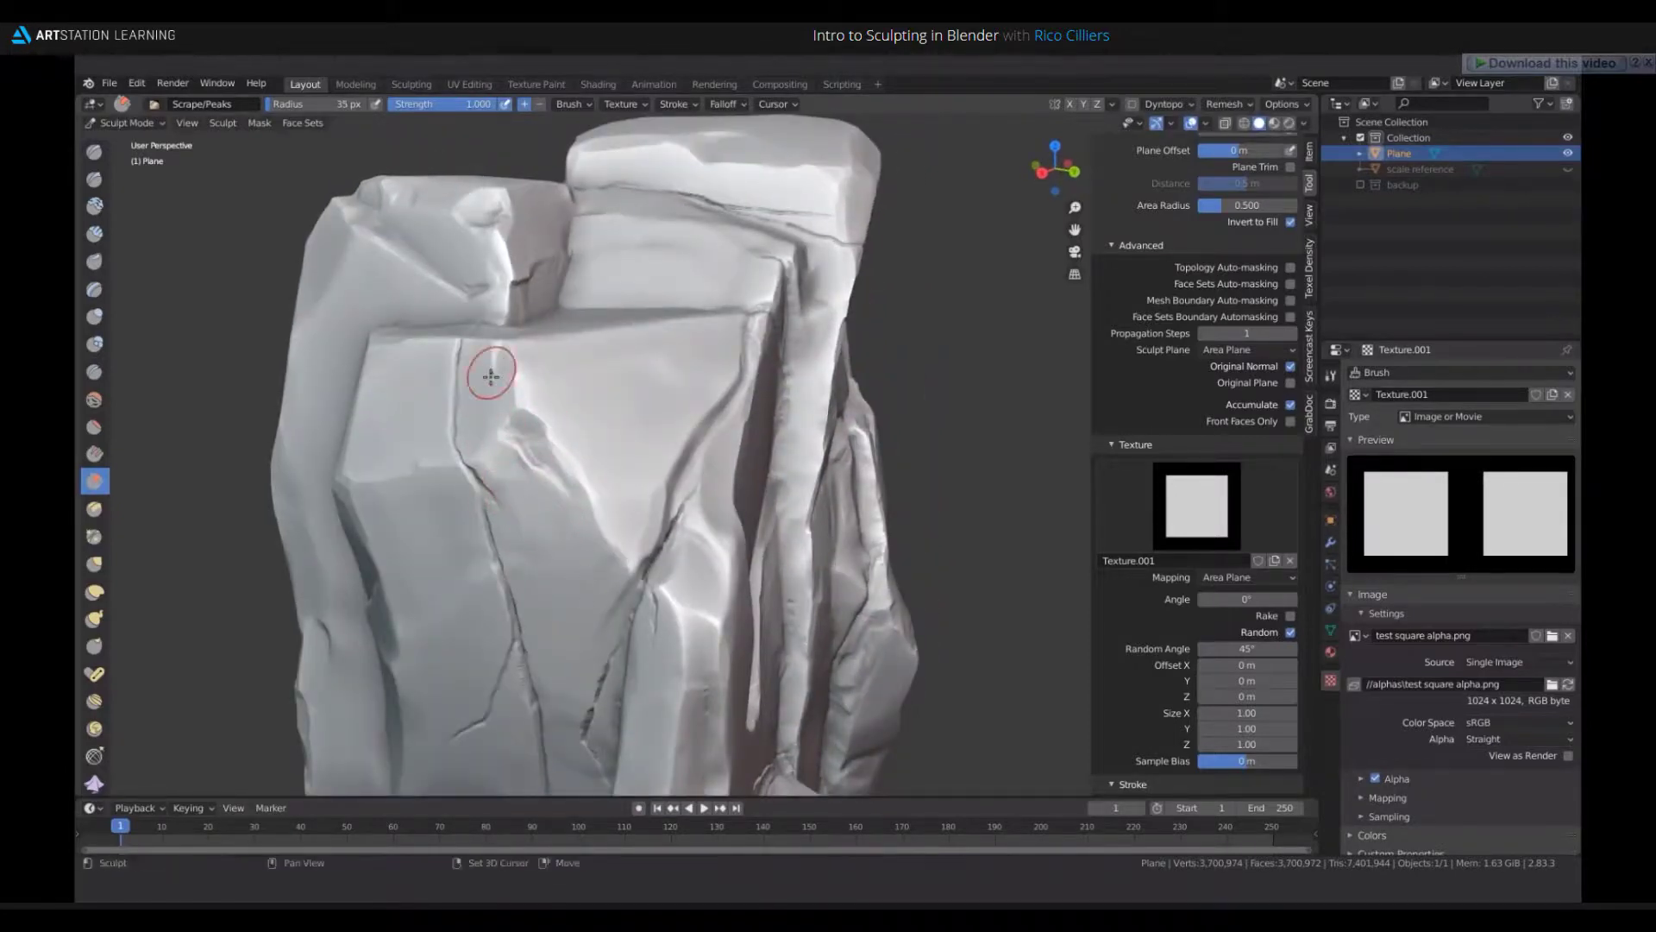
mouse_move(492, 373)
middle_mouse_down()
mouse_move(573, 480)
mouse_move(584, 325)
mouse_move(725, 611)
mouse_move(658, 547)
mouse_move(652, 437)
mouse_move(567, 383)
middle_mouse_up()
left_click(655, 591)
- Set the brush radius to 23 px and scrape a thin chipped line along the tall slab's outer edge
scroll(567, 383, "up", 3)
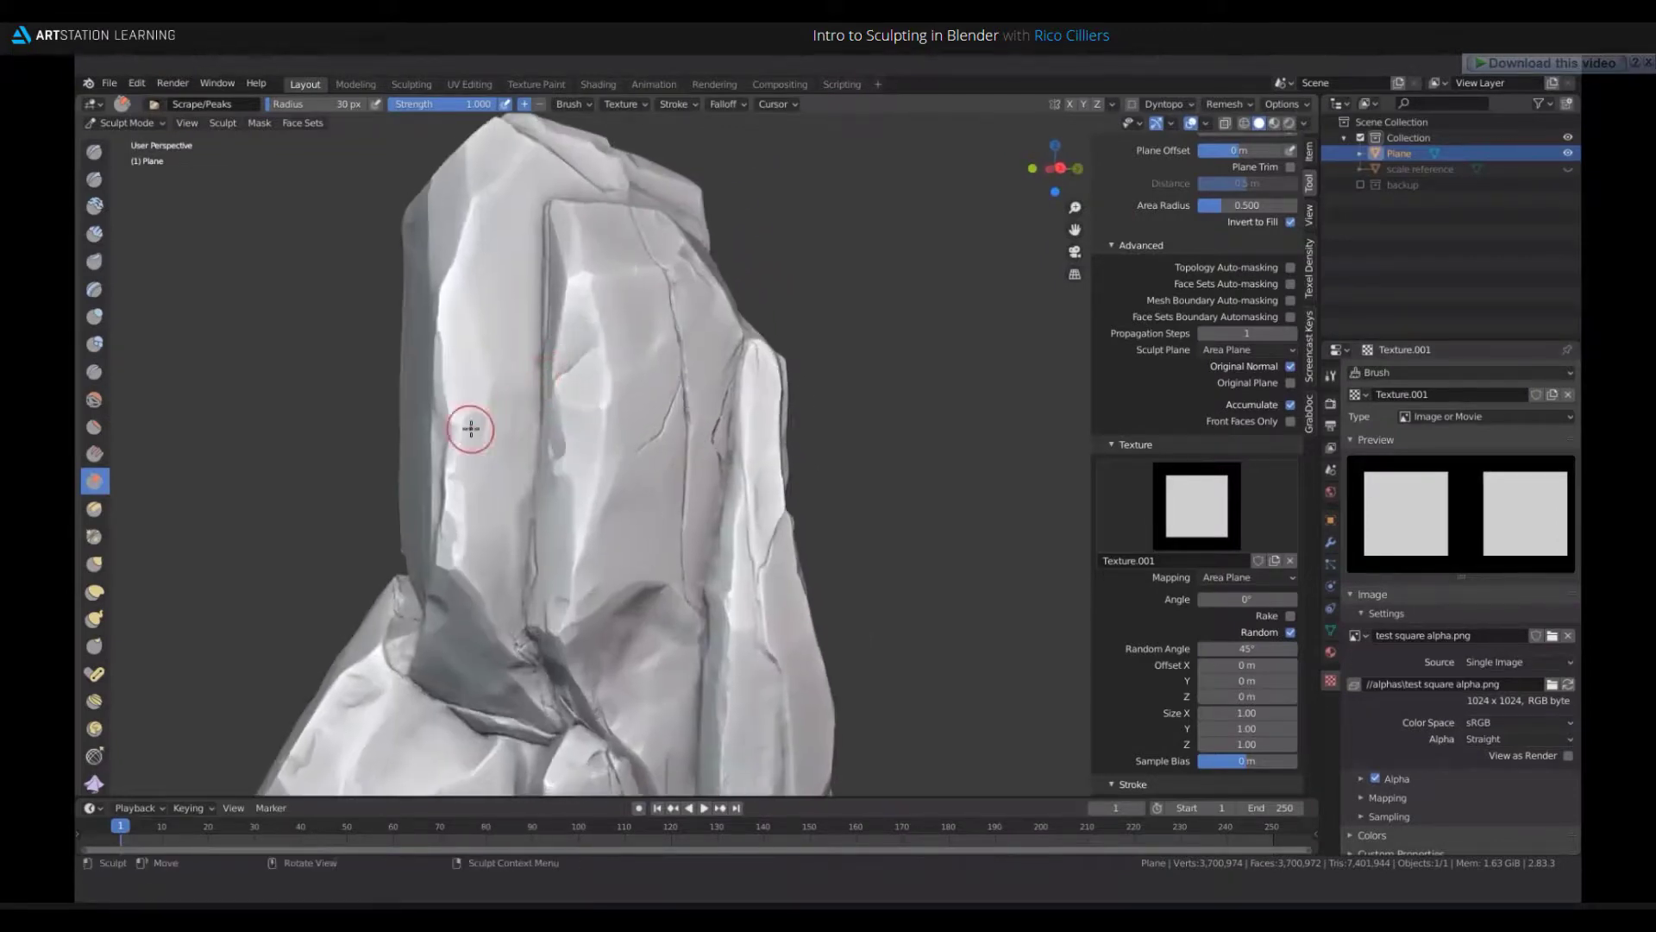
key("f")
left_click(450, 359)
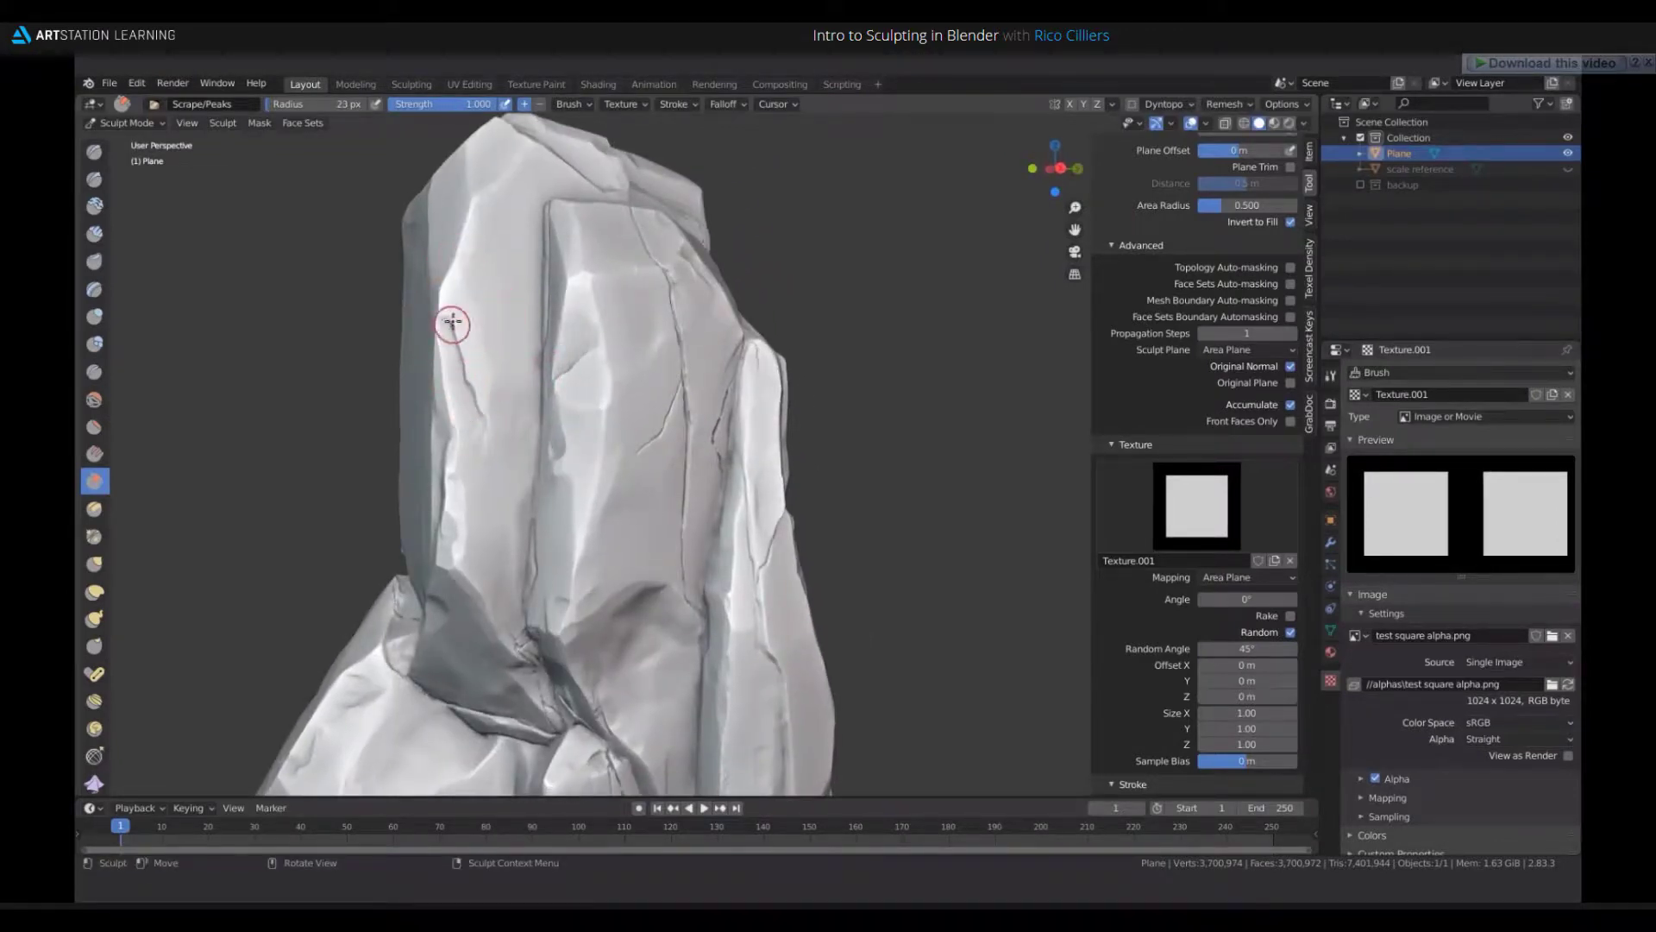
mouse_move(443, 318)
middle_mouse_down()
mouse_move(437, 351)
mouse_move(501, 356)
mouse_move(450, 354)
middle_mouse_up()
mouse_move(473, 433)
middle_mouse_down()
mouse_move(466, 422)
mouse_move(526, 382)
mouse_move(573, 492)
mouse_move(632, 509)
middle_mouse_up()
- Carve a diagonal groove across the large flat face at the rock's top using a 44 px radius with Original Plane enabled
scroll(526, 382, "down", 4)
scroll(595, 528, "up", 5)
key("f")
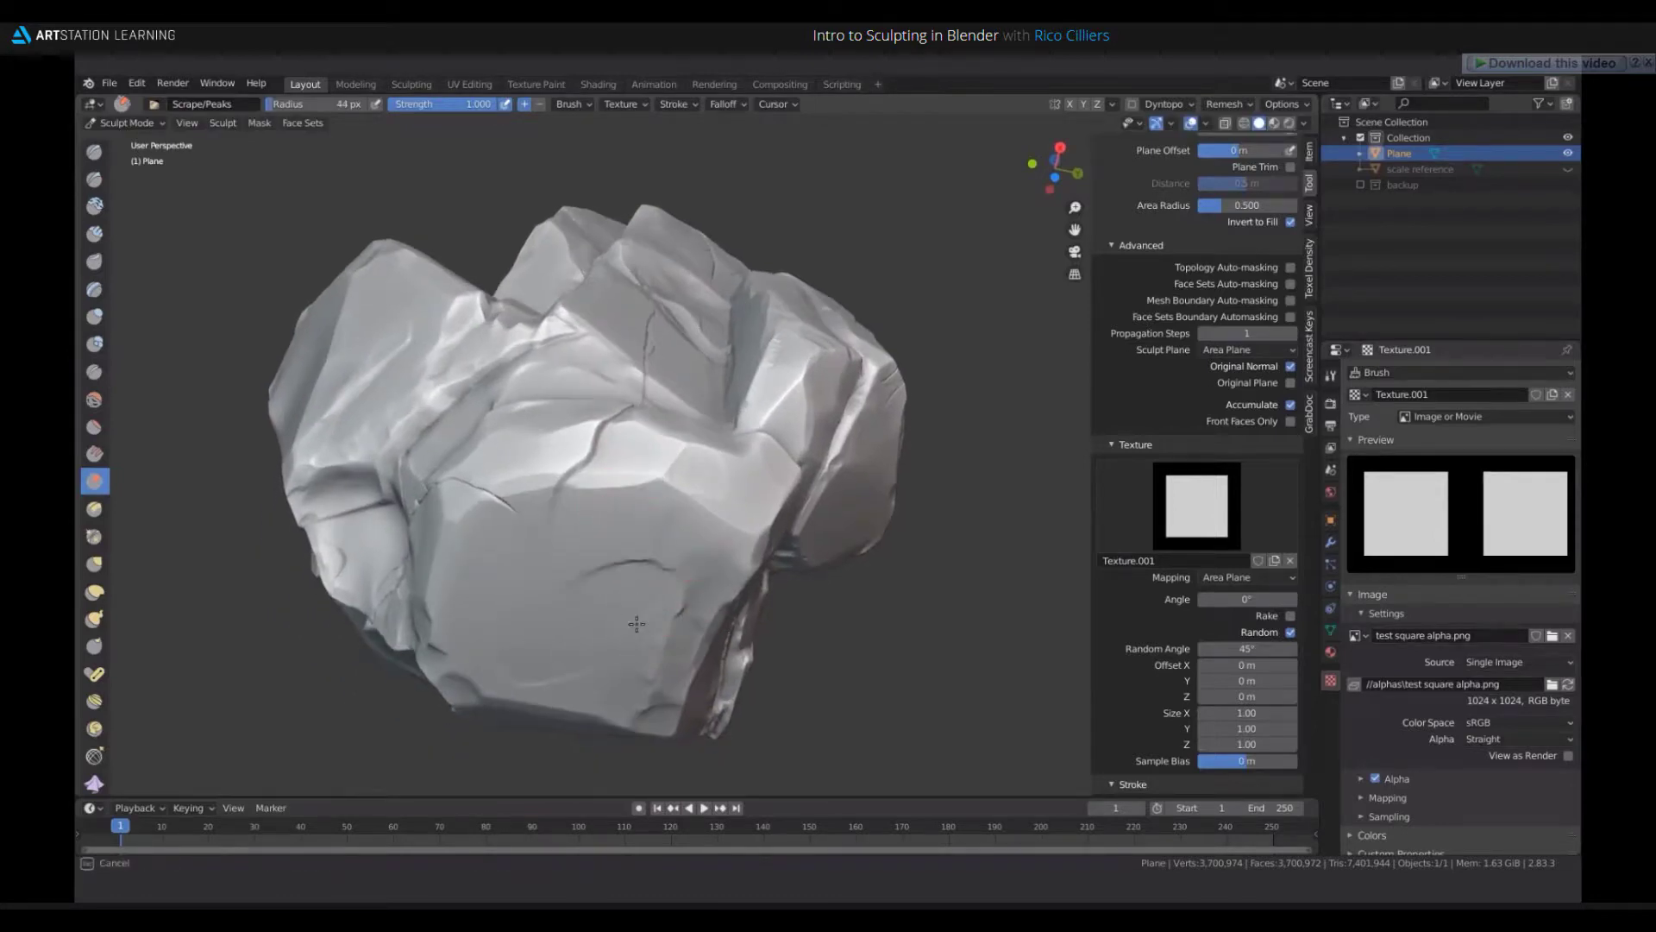
left_click(637, 624)
left_click_drag(656, 605, 656, 605)
left_click_drag(713, 528, 710, 535)
left_click_drag(666, 603, 639, 685)
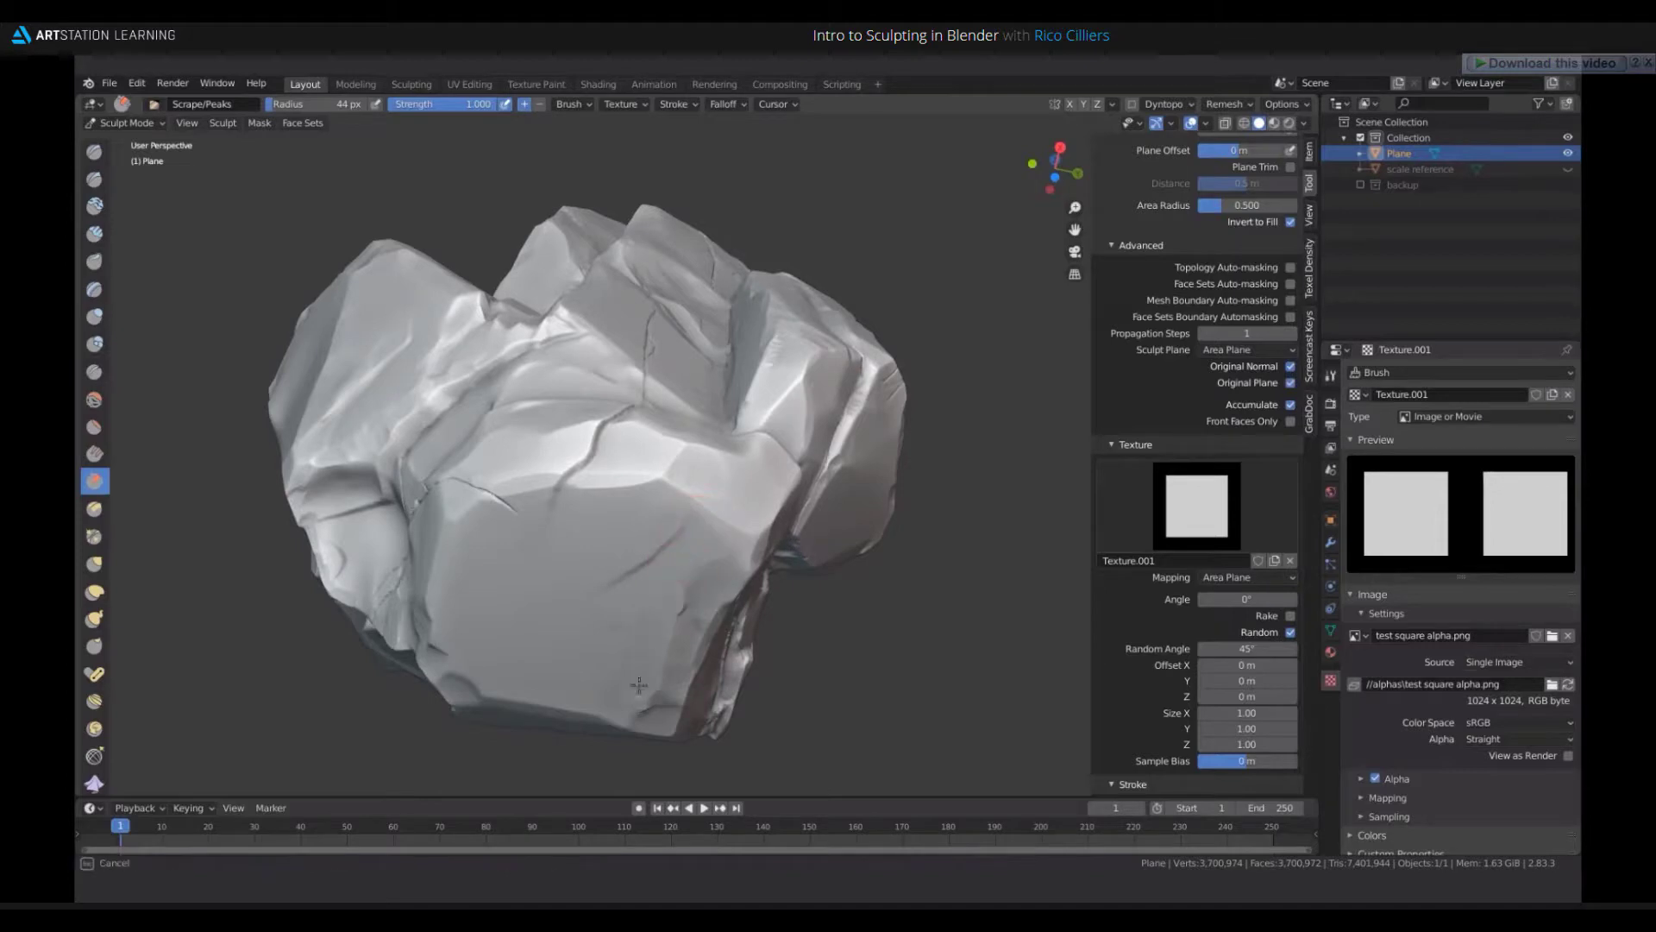
- Scrape along the lower edge of the large flat face at the rock's top with the 44 px brush
left_click_drag(515, 693, 608, 720)
middle_click_drag(635, 697, 595, 496)
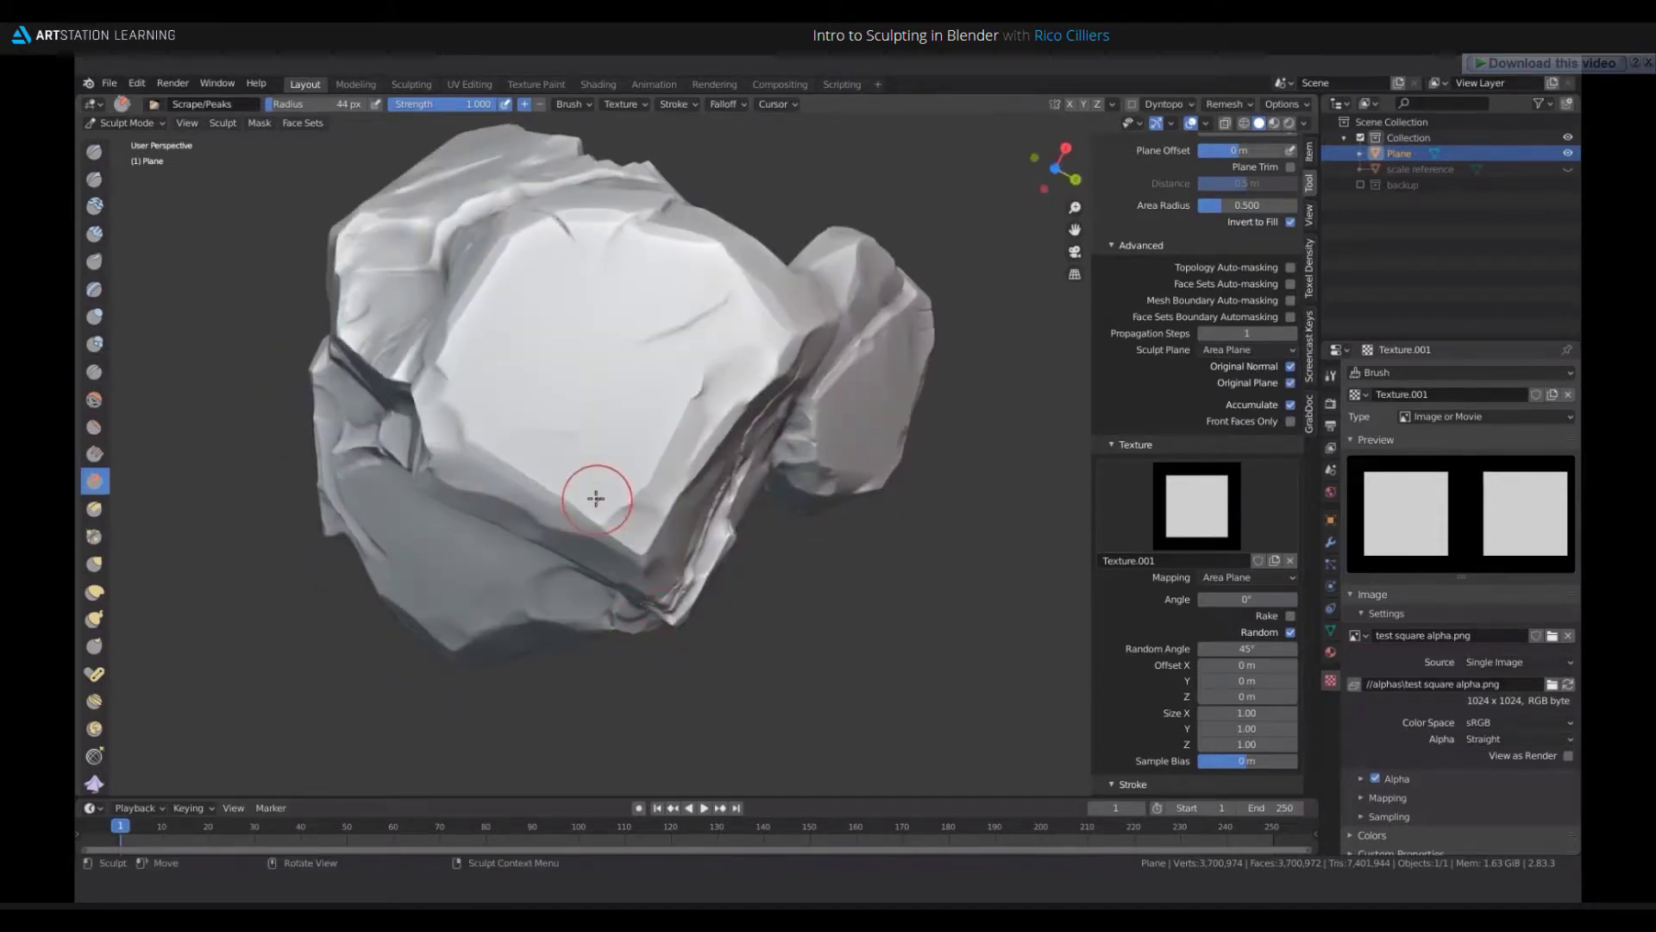
left_click_drag(598, 513, 517, 458)
mouse_move(517, 459)
middle_mouse_down()
mouse_move(468, 577)
mouse_move(573, 380)
mouse_move(573, 573)
mouse_move(659, 566)
middle_mouse_up()
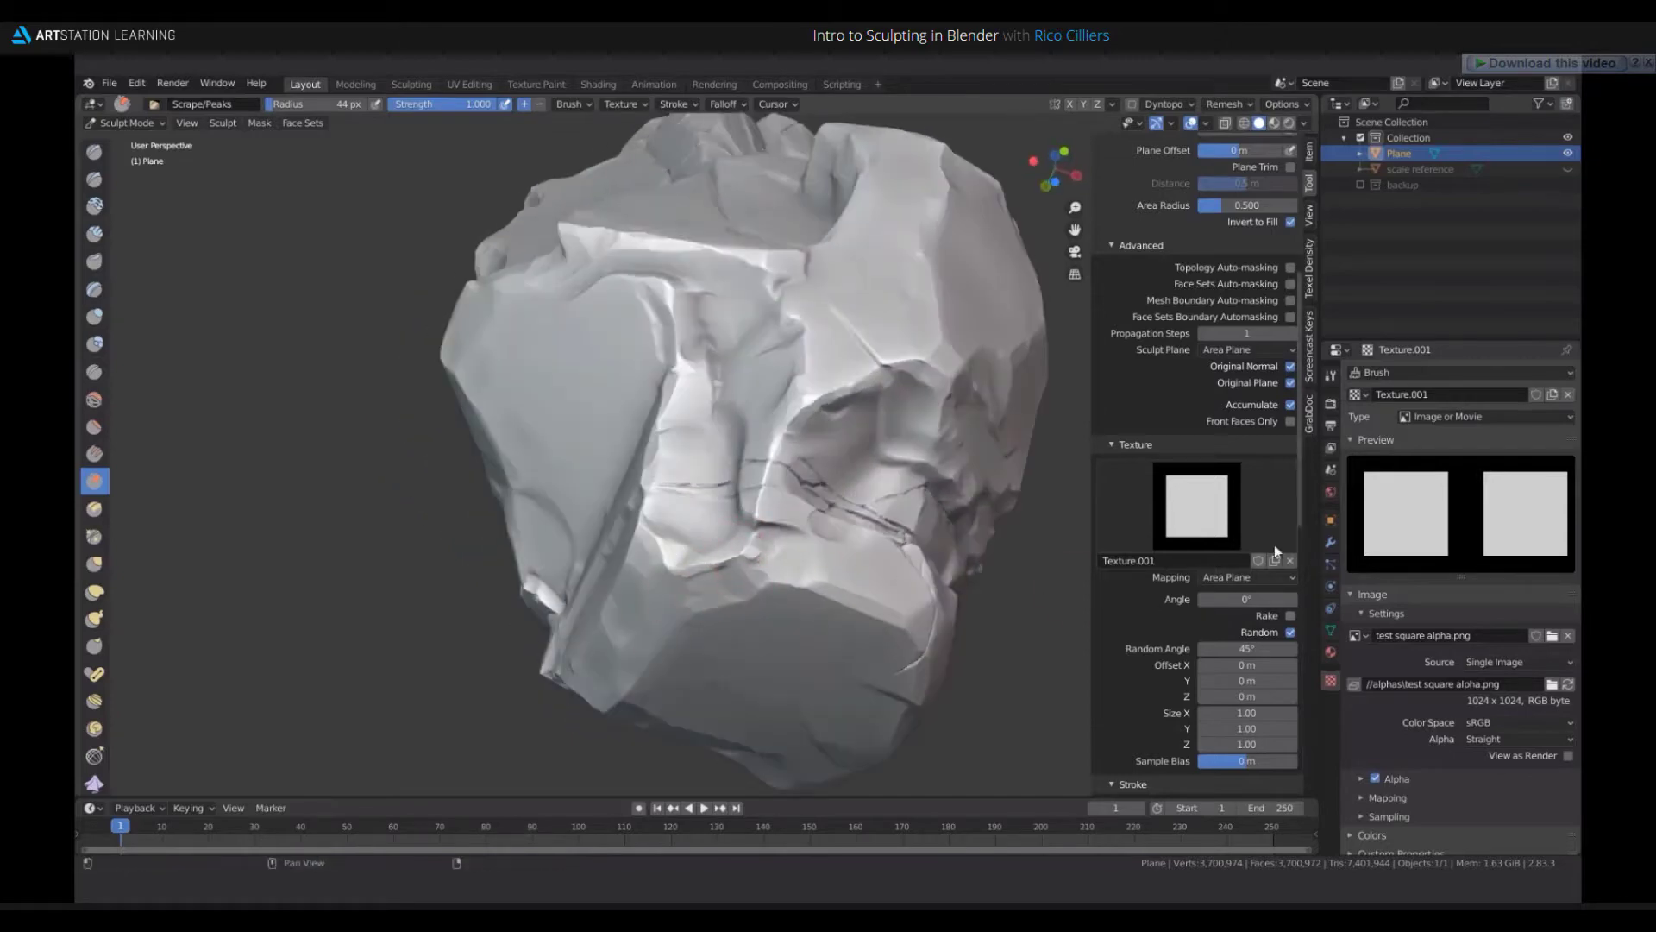
- Turn off Original Plane for the brush and scrape the edge of the overhang at the rock's underside
left_click(1290, 382)
mouse_move(865, 581)
middle_mouse_down()
mouse_move(773, 562)
mouse_move(759, 655)
mouse_move(736, 566)
middle_mouse_up()
left_click_drag(736, 566, 713, 603)
middle_click_drag(713, 603, 799, 671)
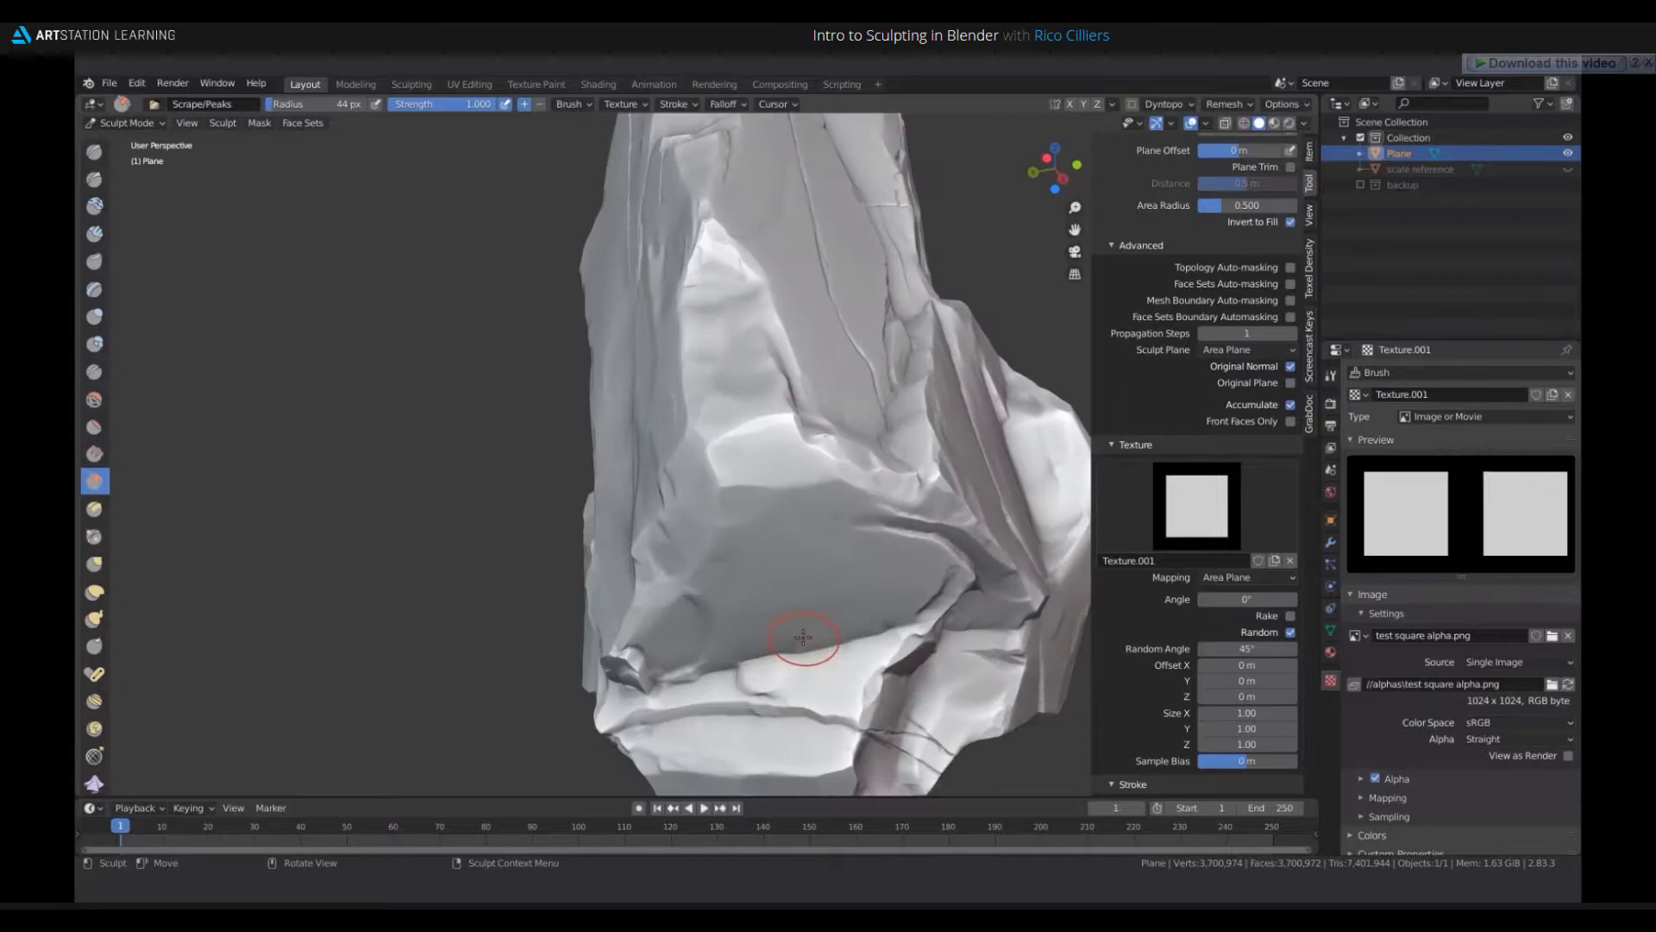
middle_click_drag(815, 669, 773, 615)
scroll(832, 629, "down", 3)
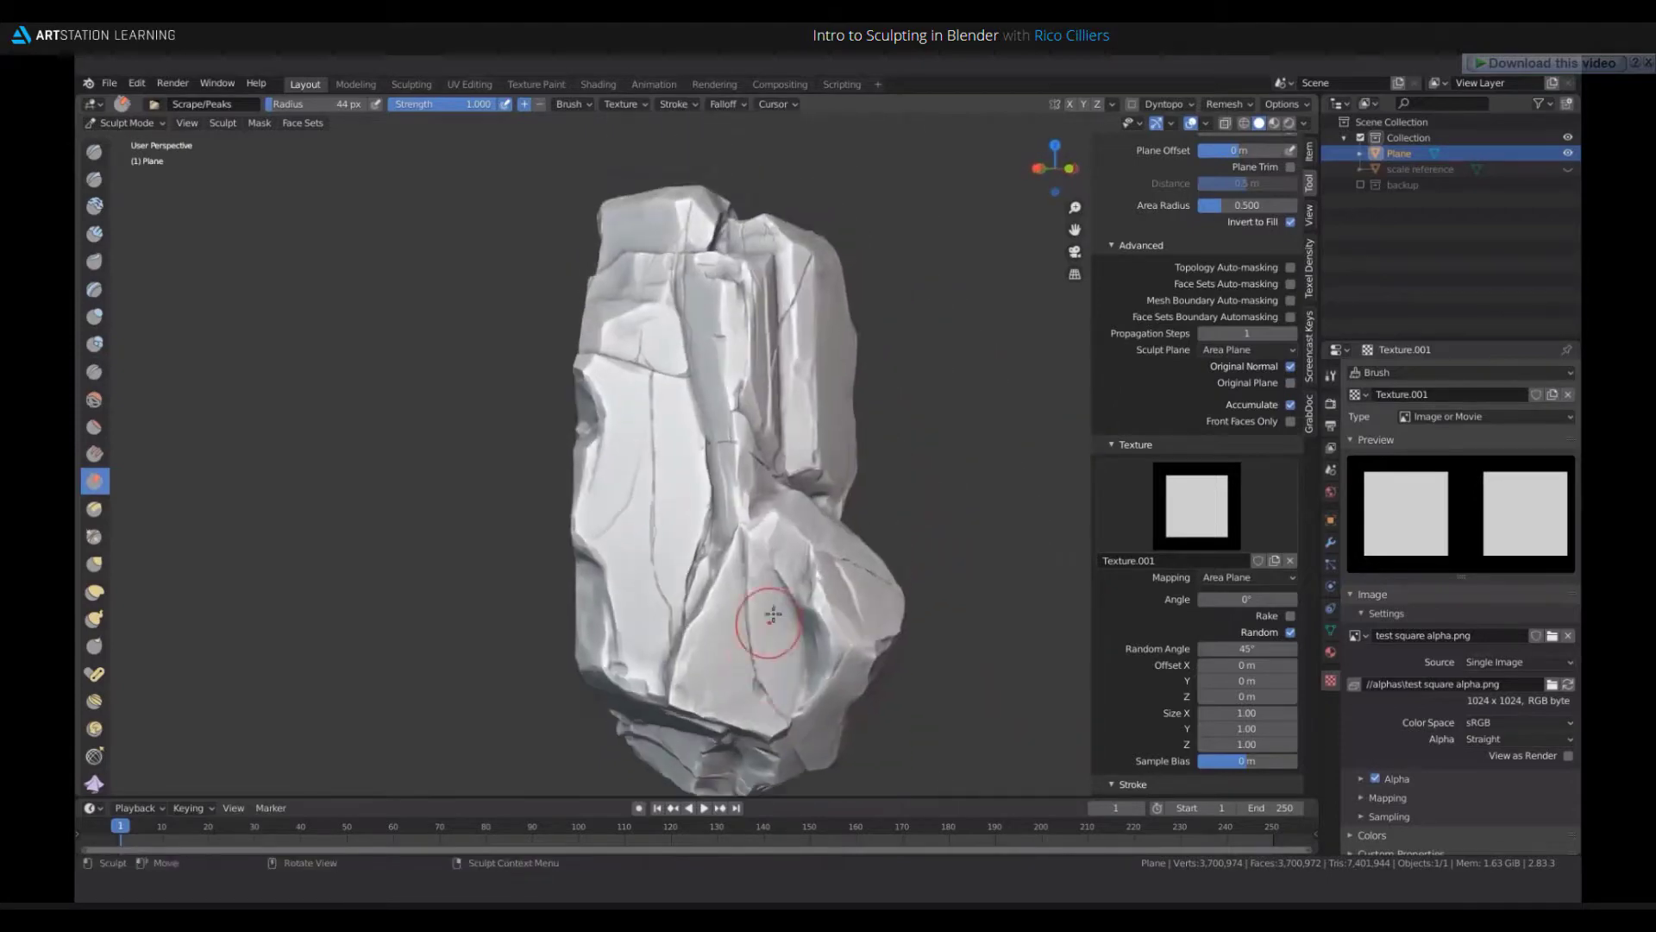